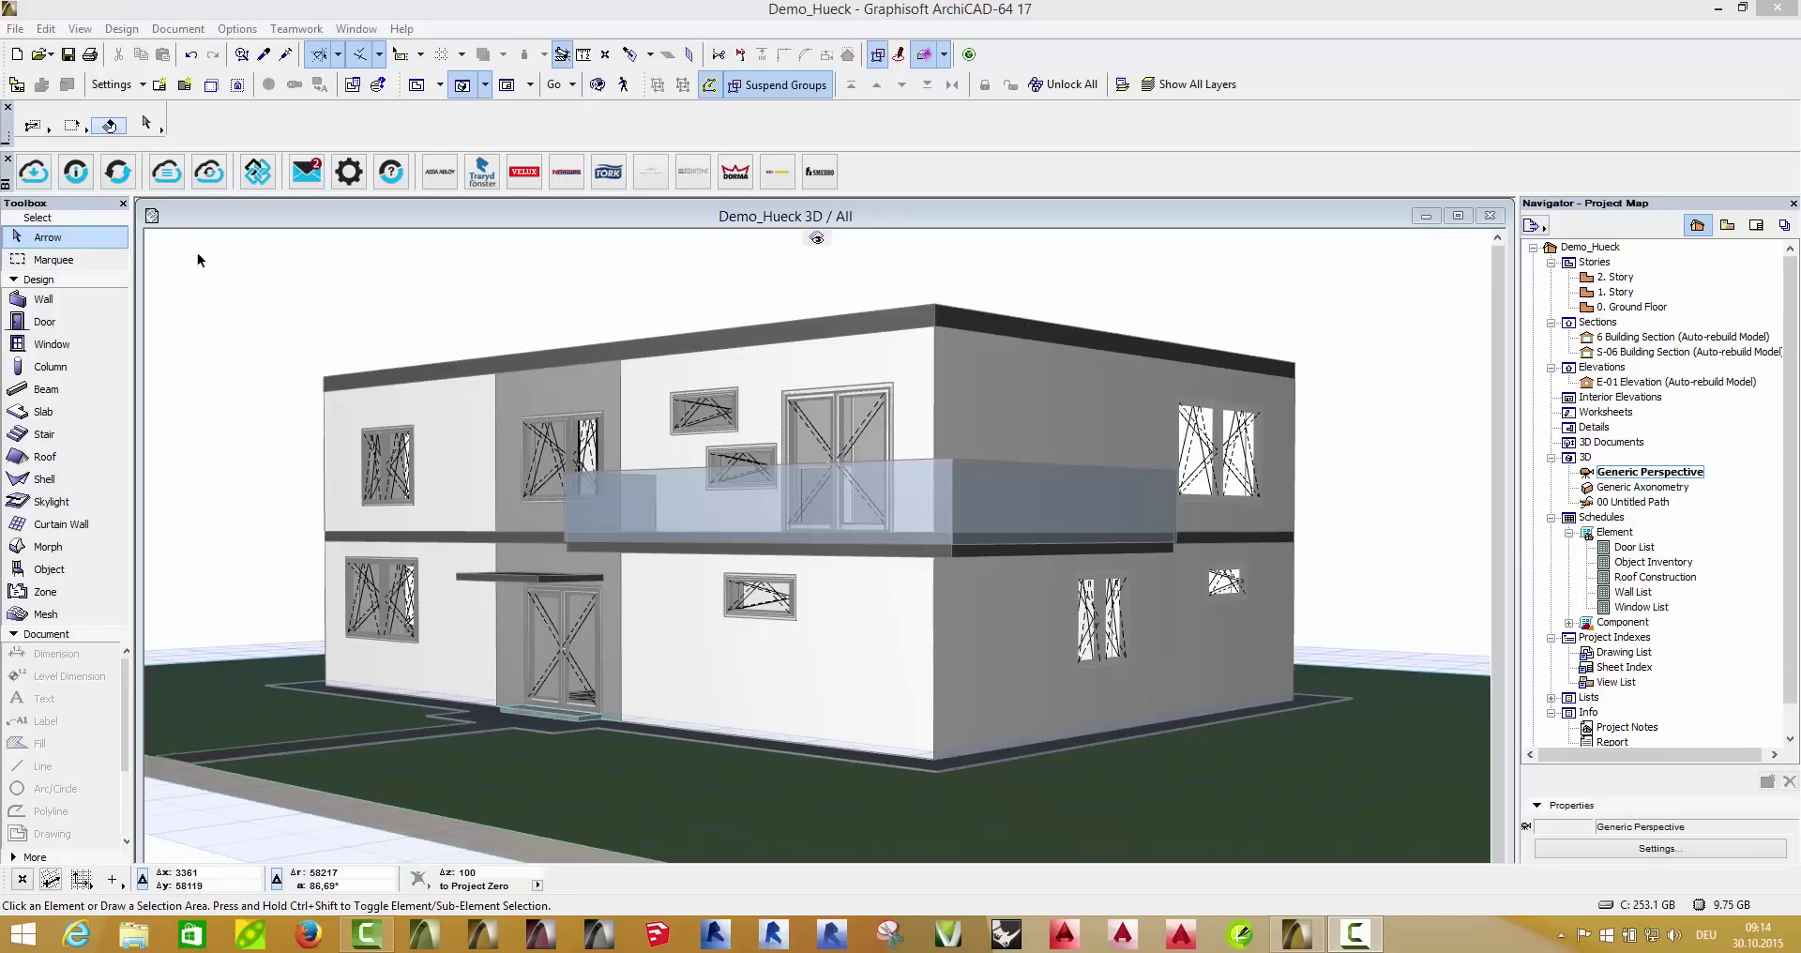
- Open the HUECK Lambda WS 075 product page from HUECK's BIMobject brand page
left_click(33, 174)
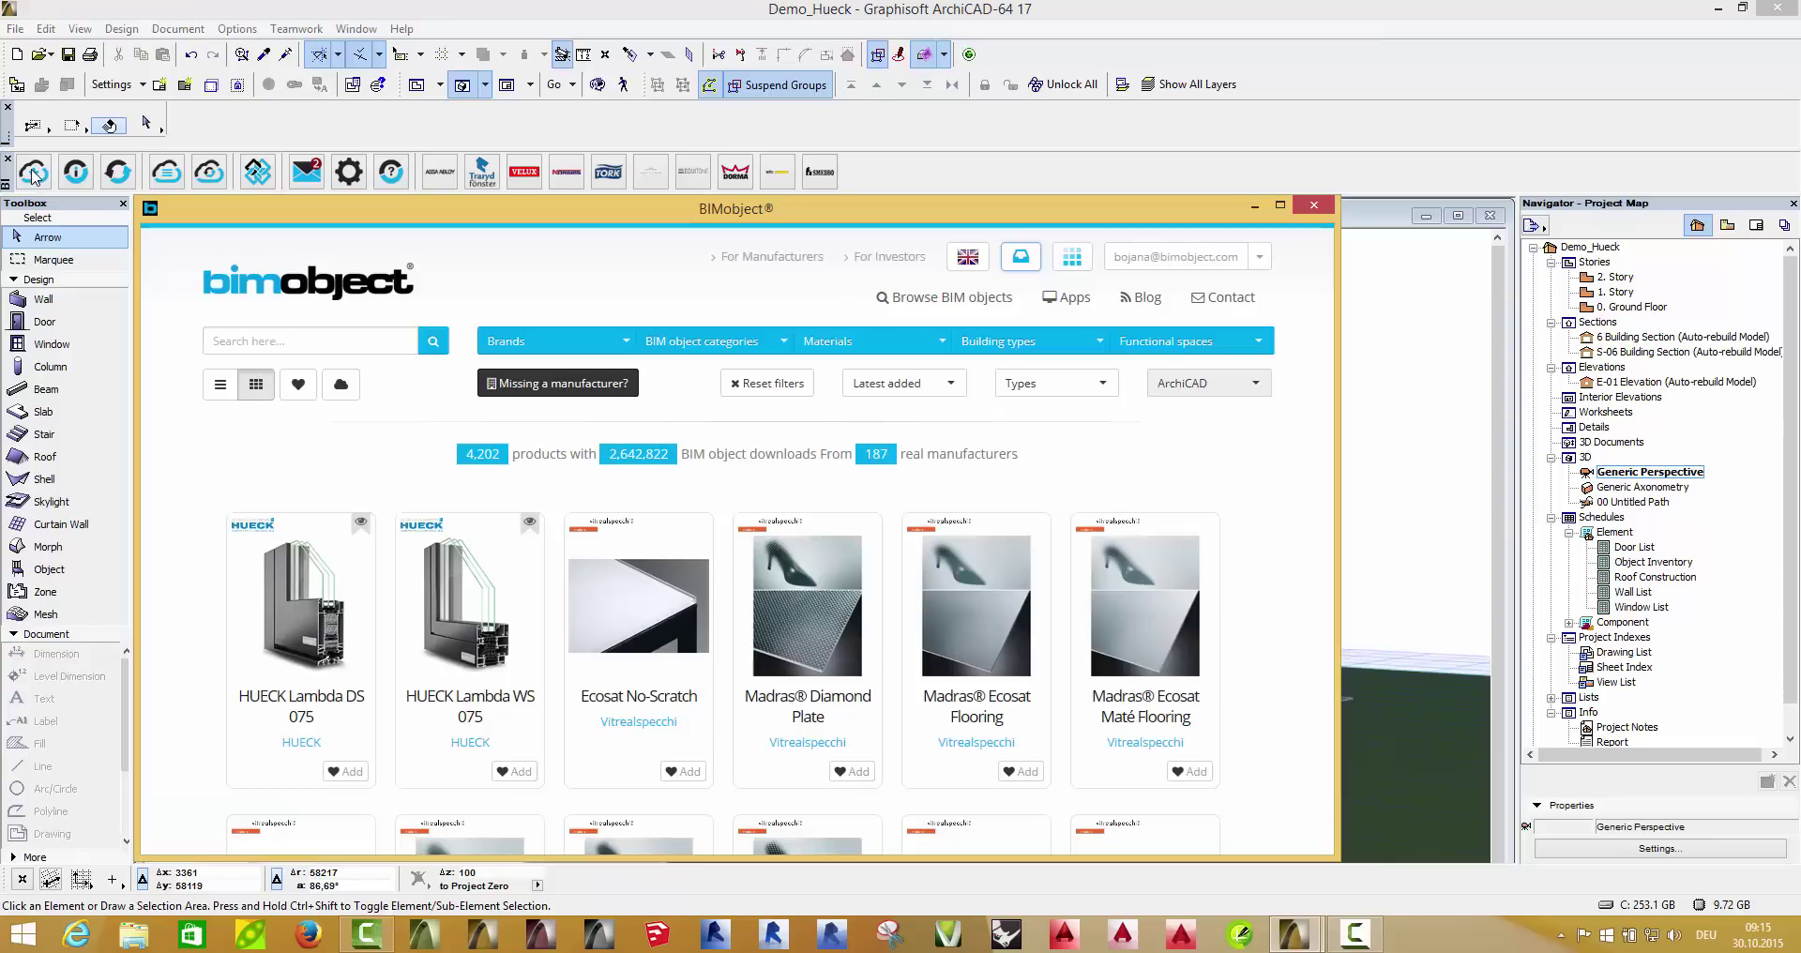
left_click(256, 527)
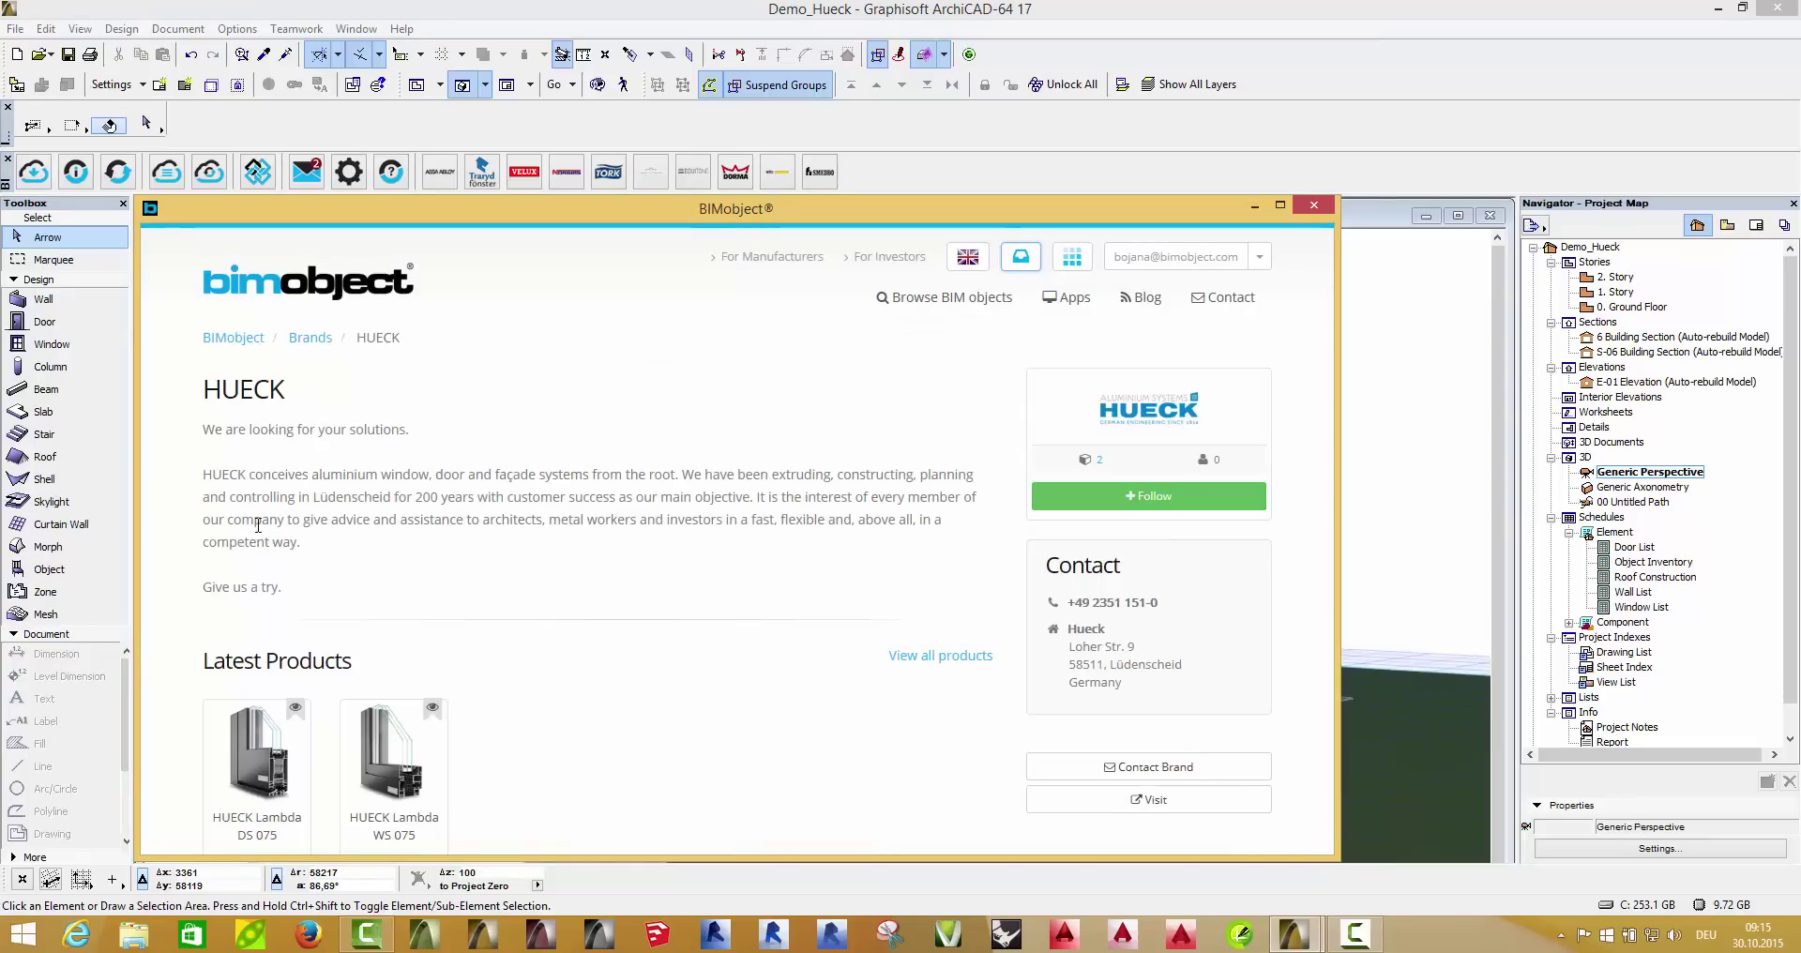
scroll(527, 530, "down", 2)
scroll(523, 535, "down", 1)
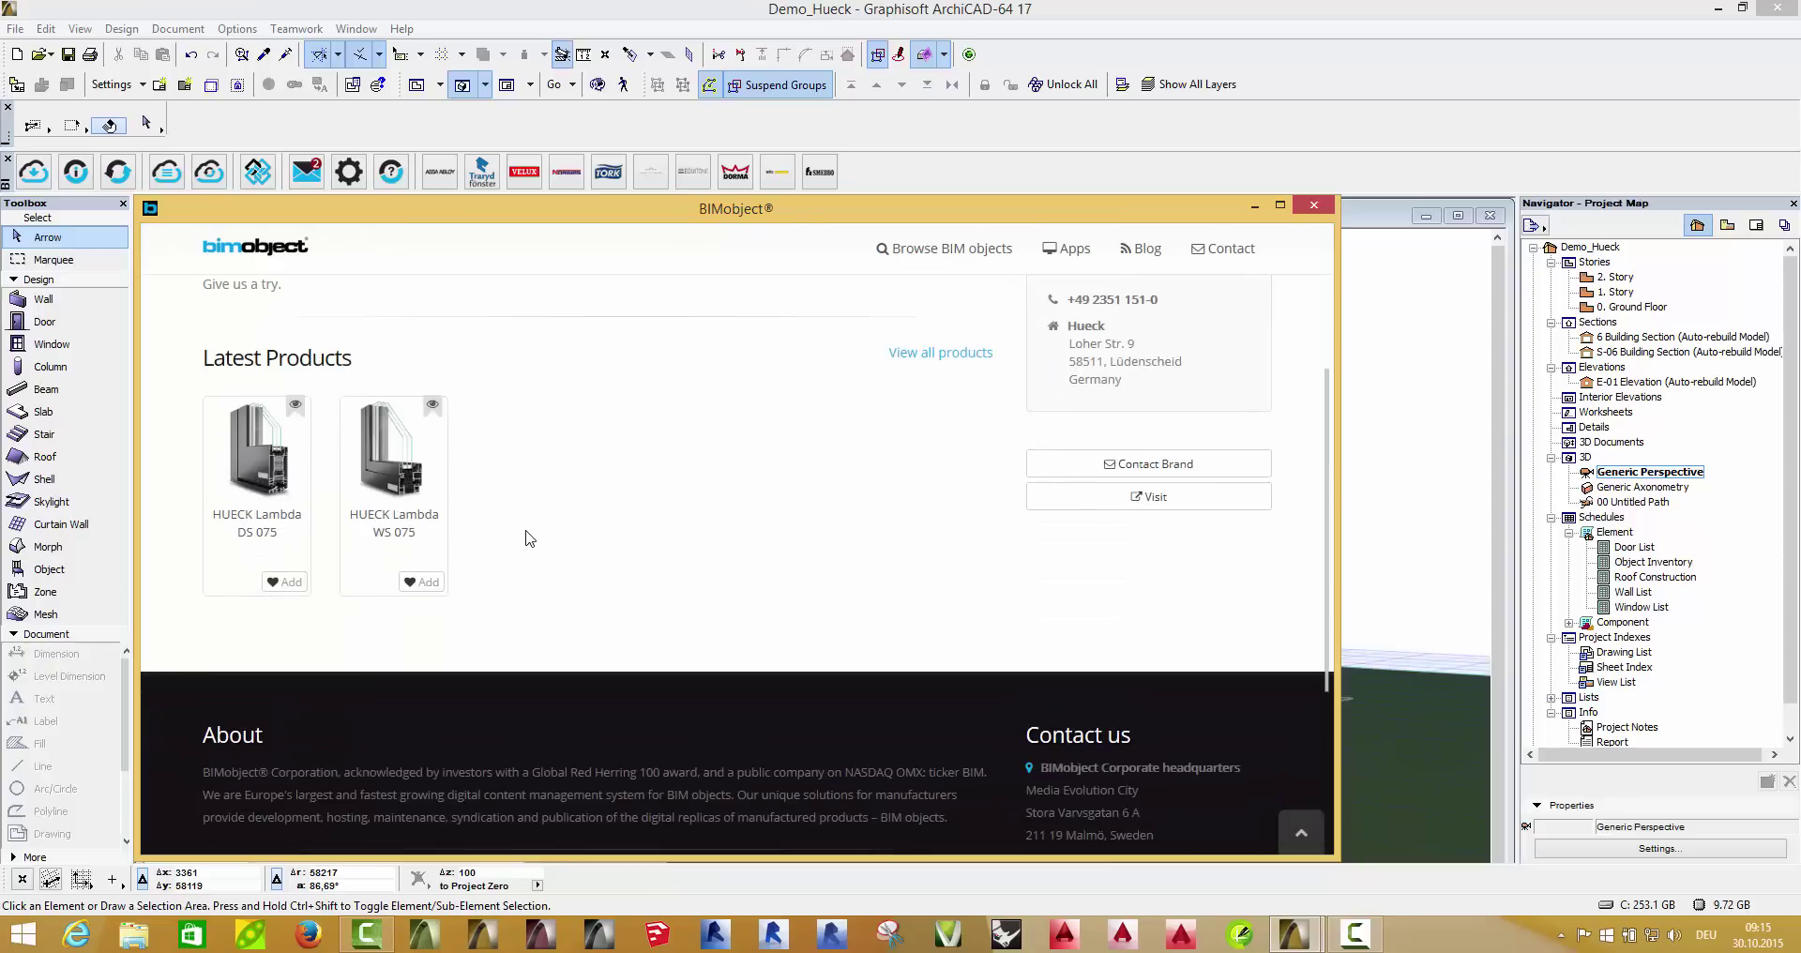
left_click(398, 485)
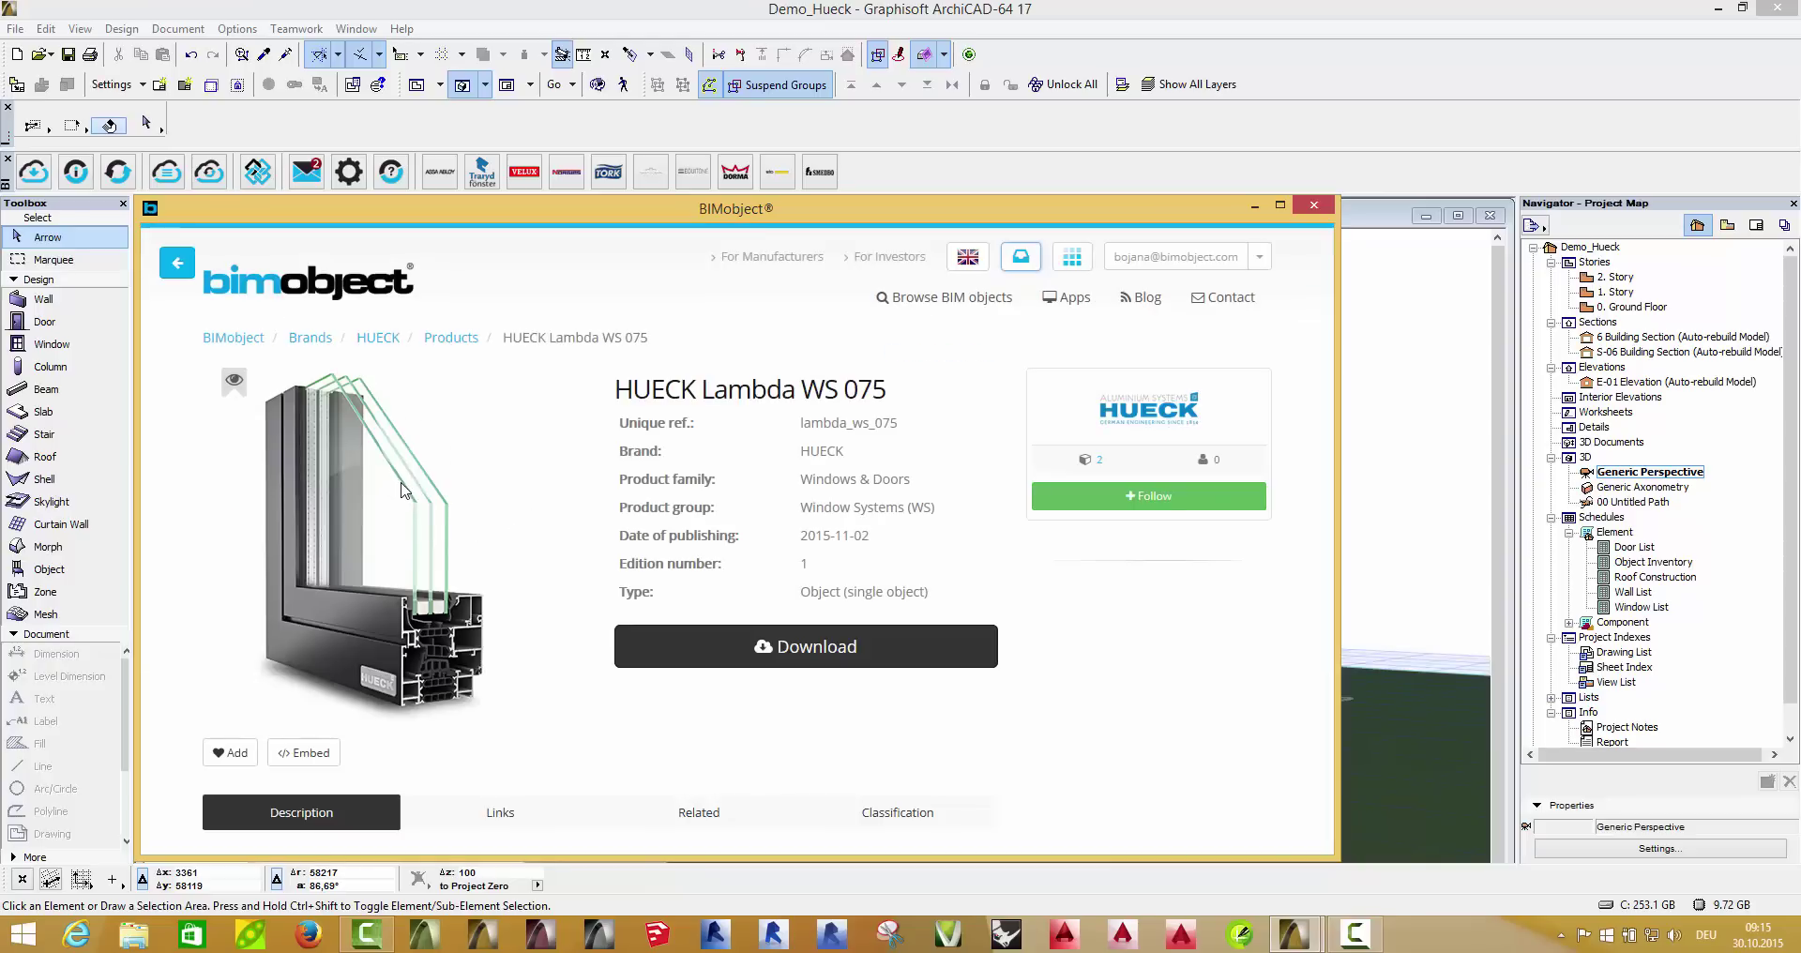
- Show the WS 075 product links with the manufacturer URL and QR code
scroll(401, 489, "down", 2)
scroll(405, 489, "down", 2)
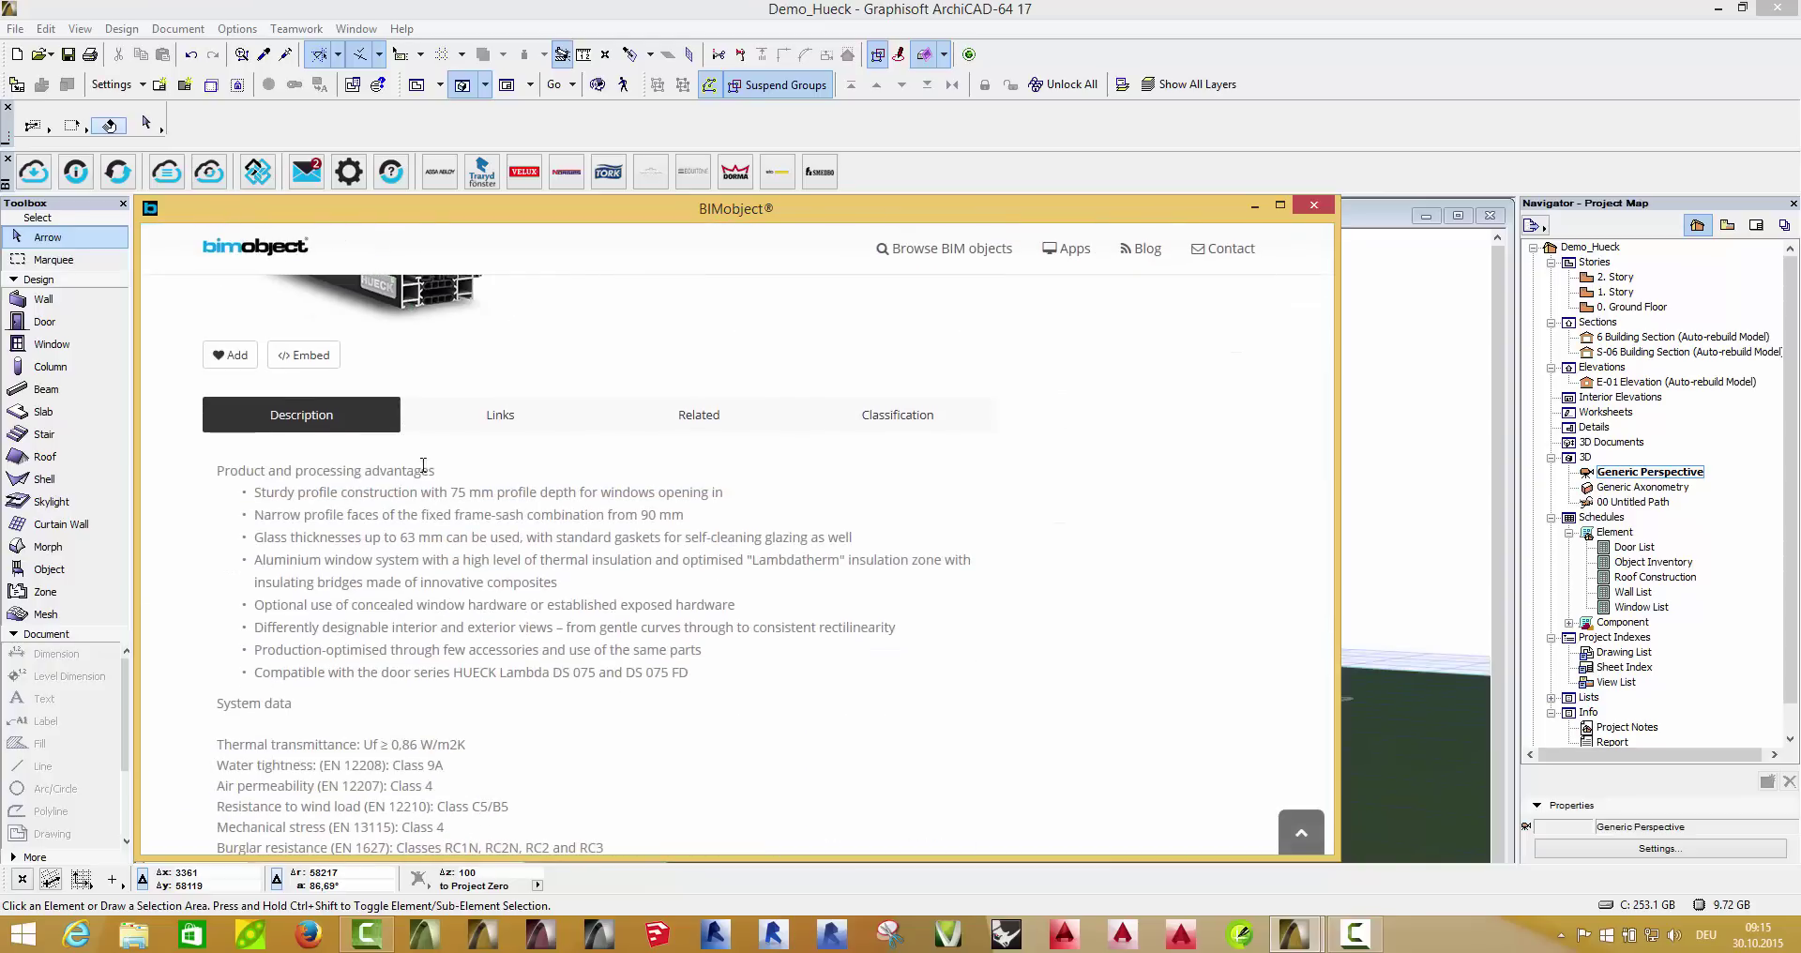
left_click(511, 426)
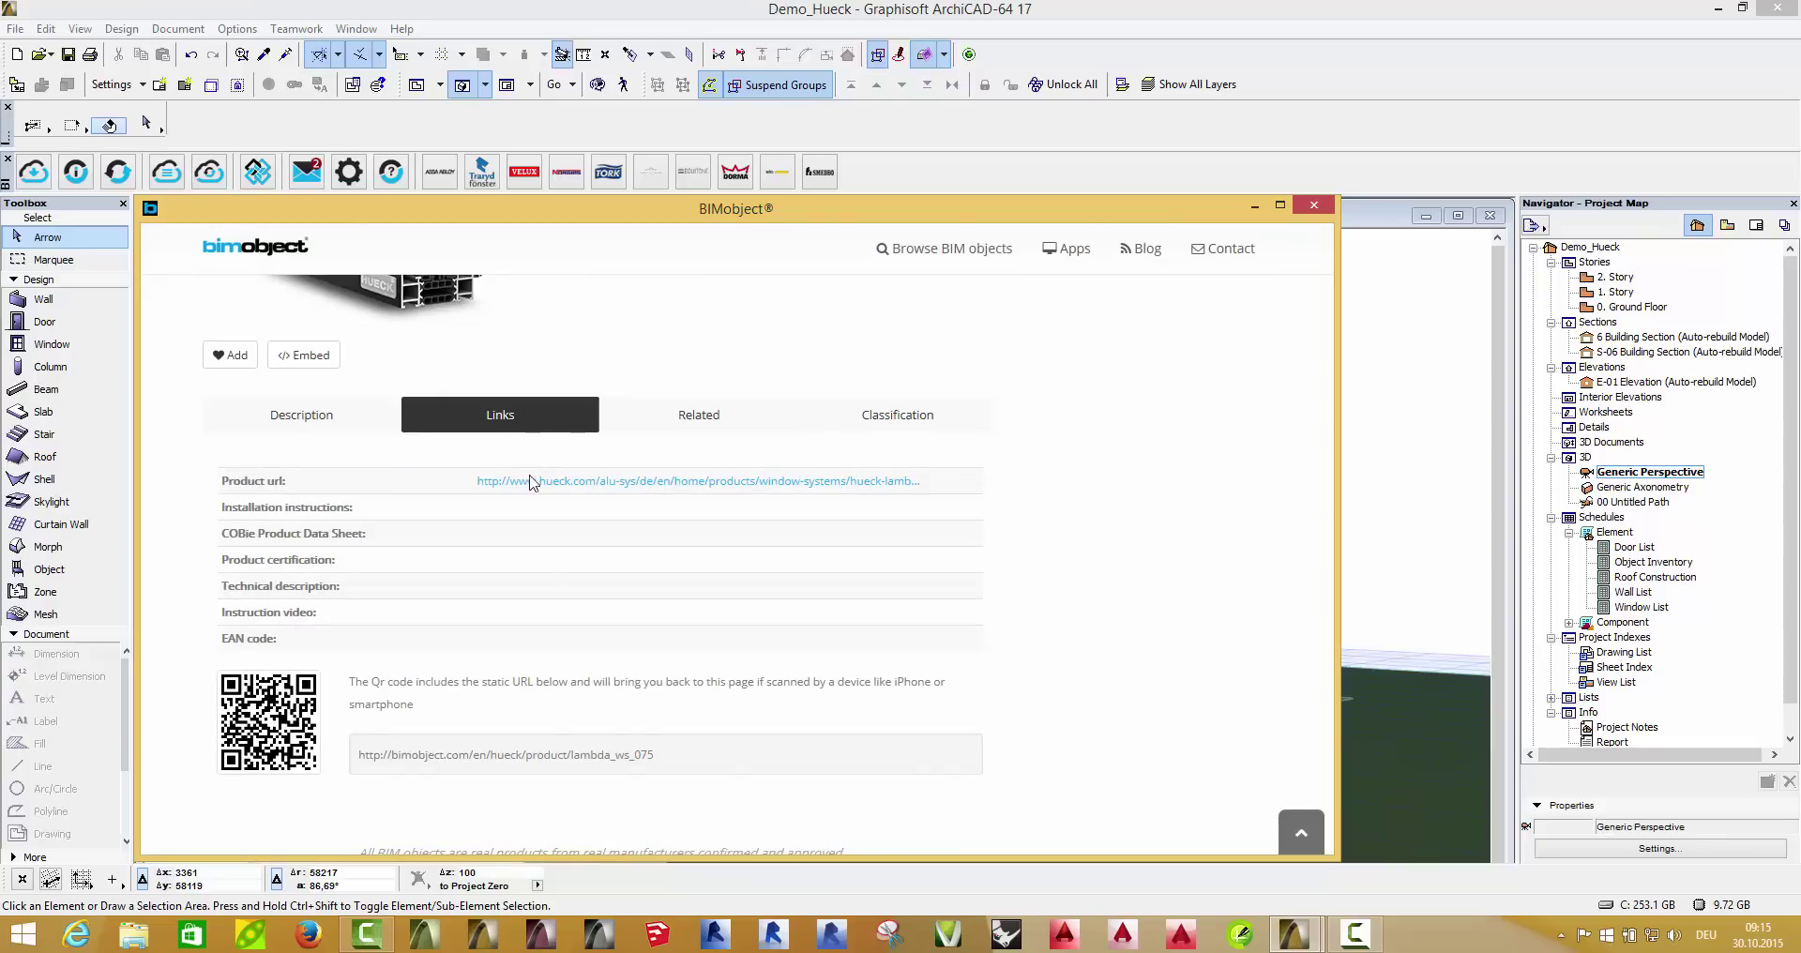
- Open HUECK's own Lambda WS 075 page and scroll through its system data
left_click(535, 481)
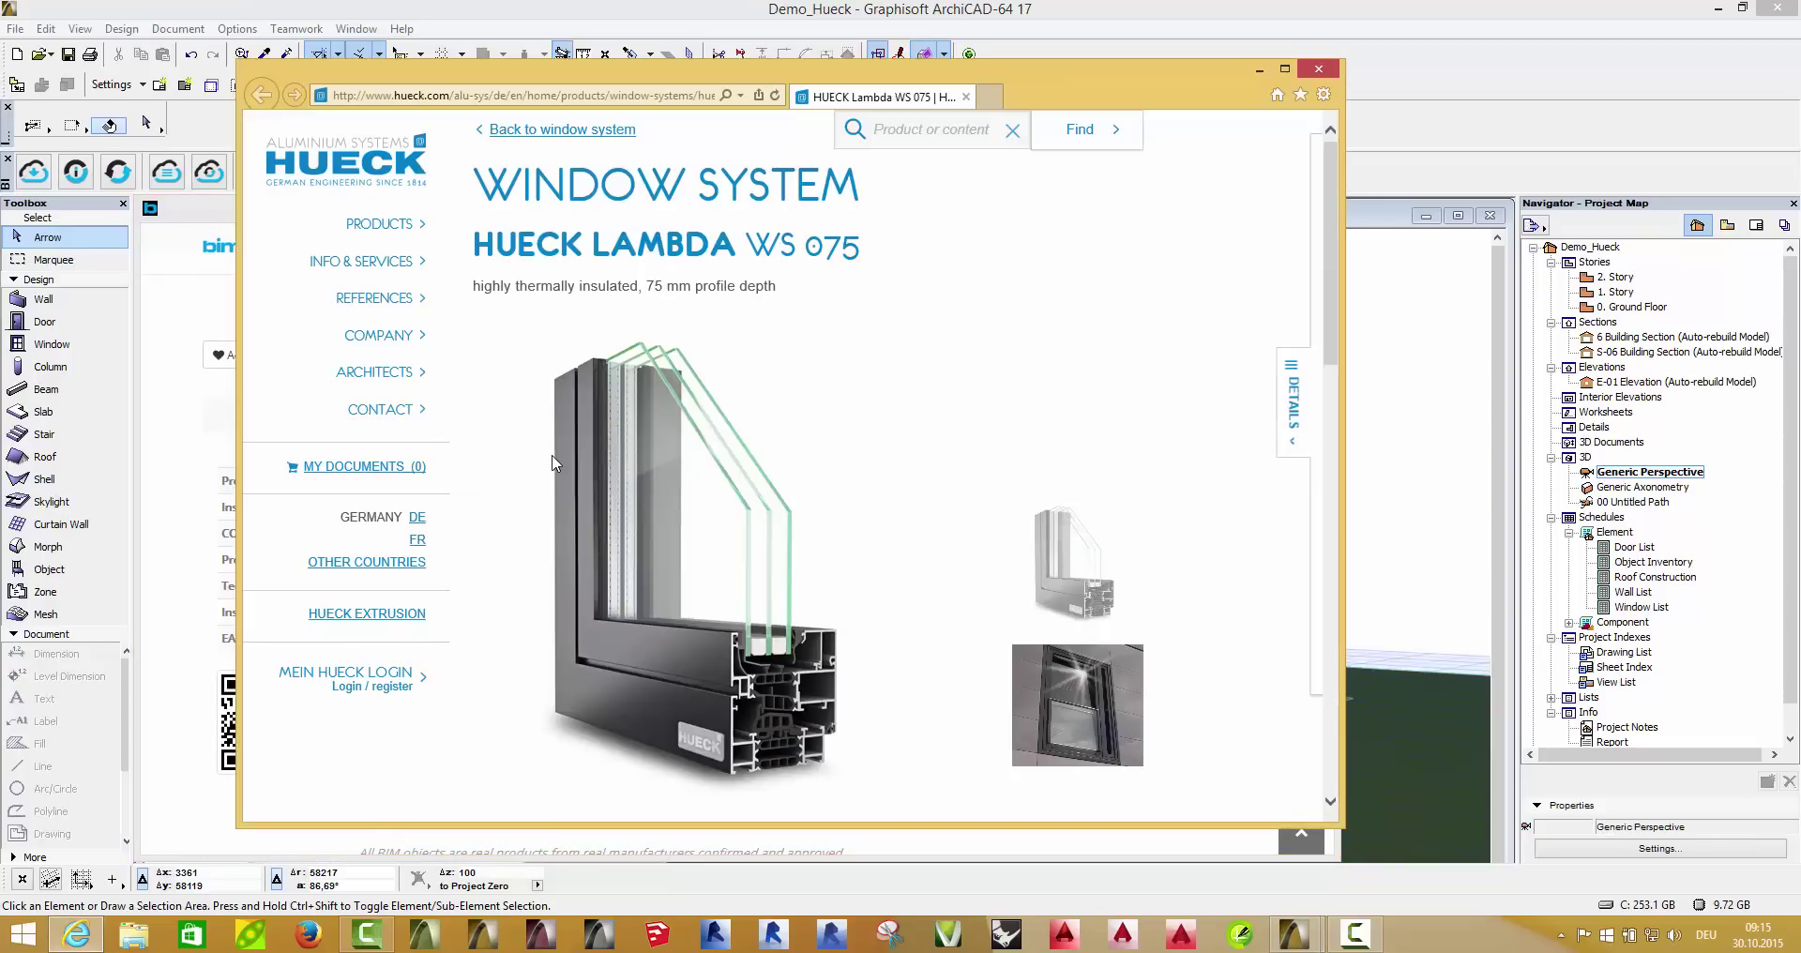
scroll(553, 462, "down", 2)
scroll(553, 460, "down", 4)
scroll(554, 458, "down", 2)
scroll(555, 455, "down", 1)
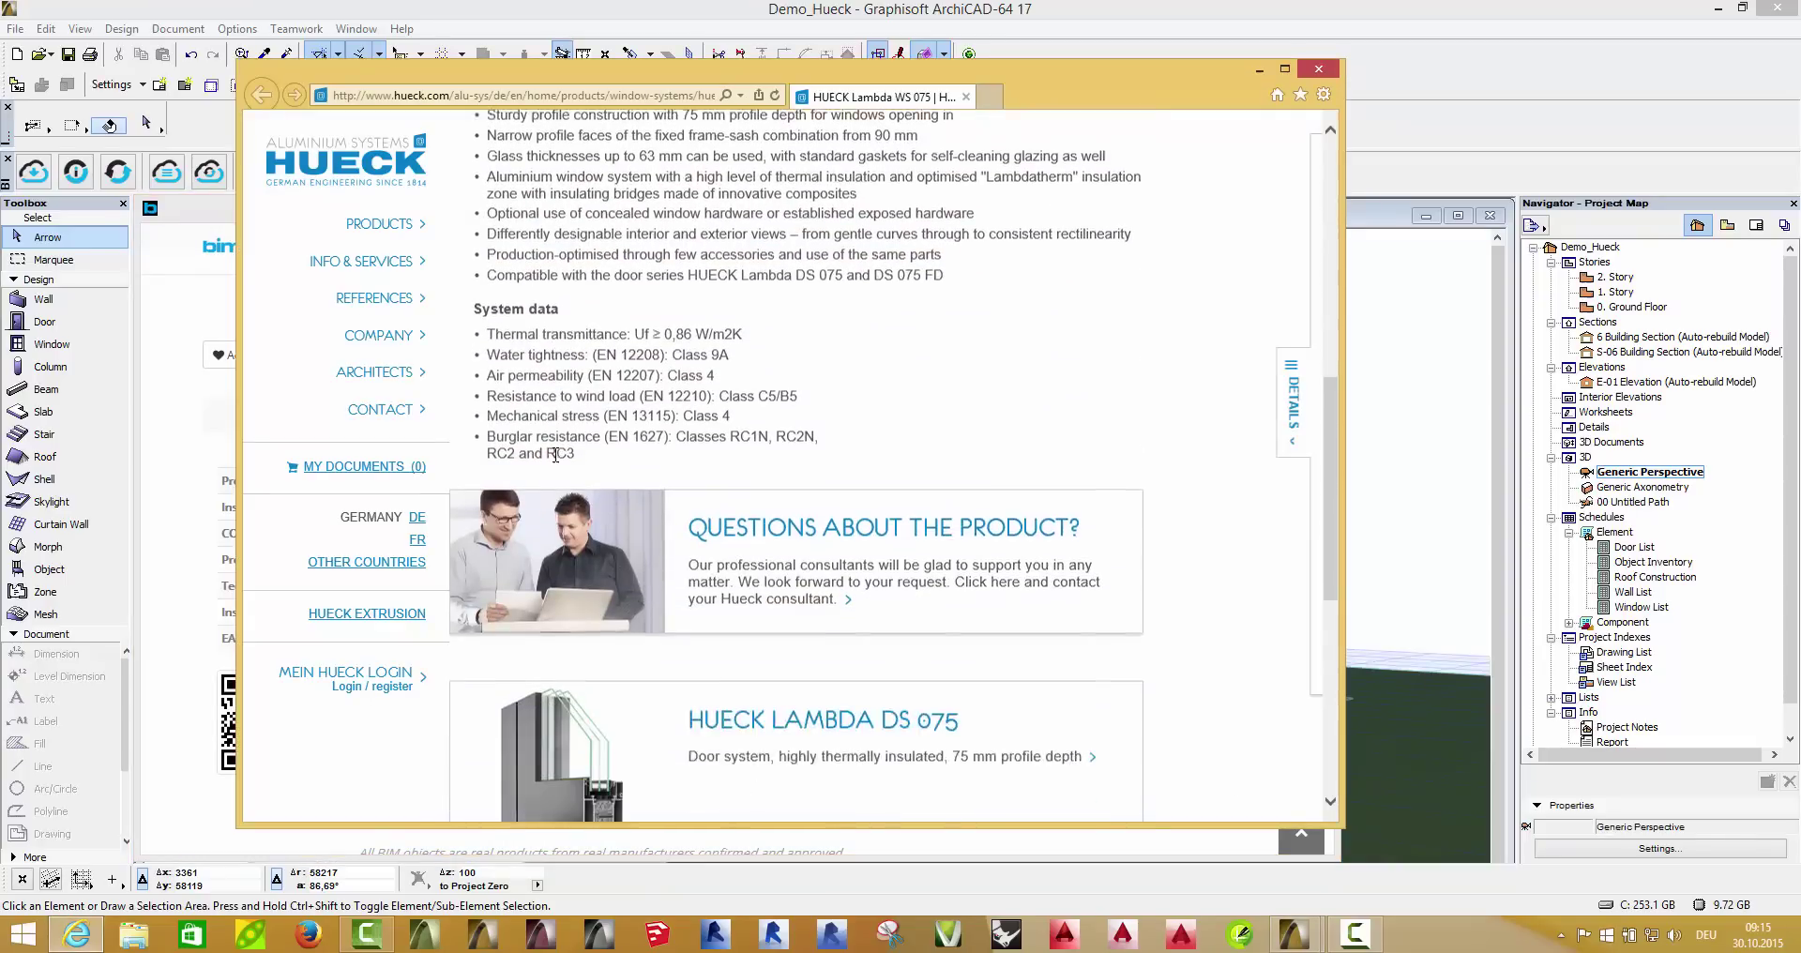
scroll(555, 455, "down", 1)
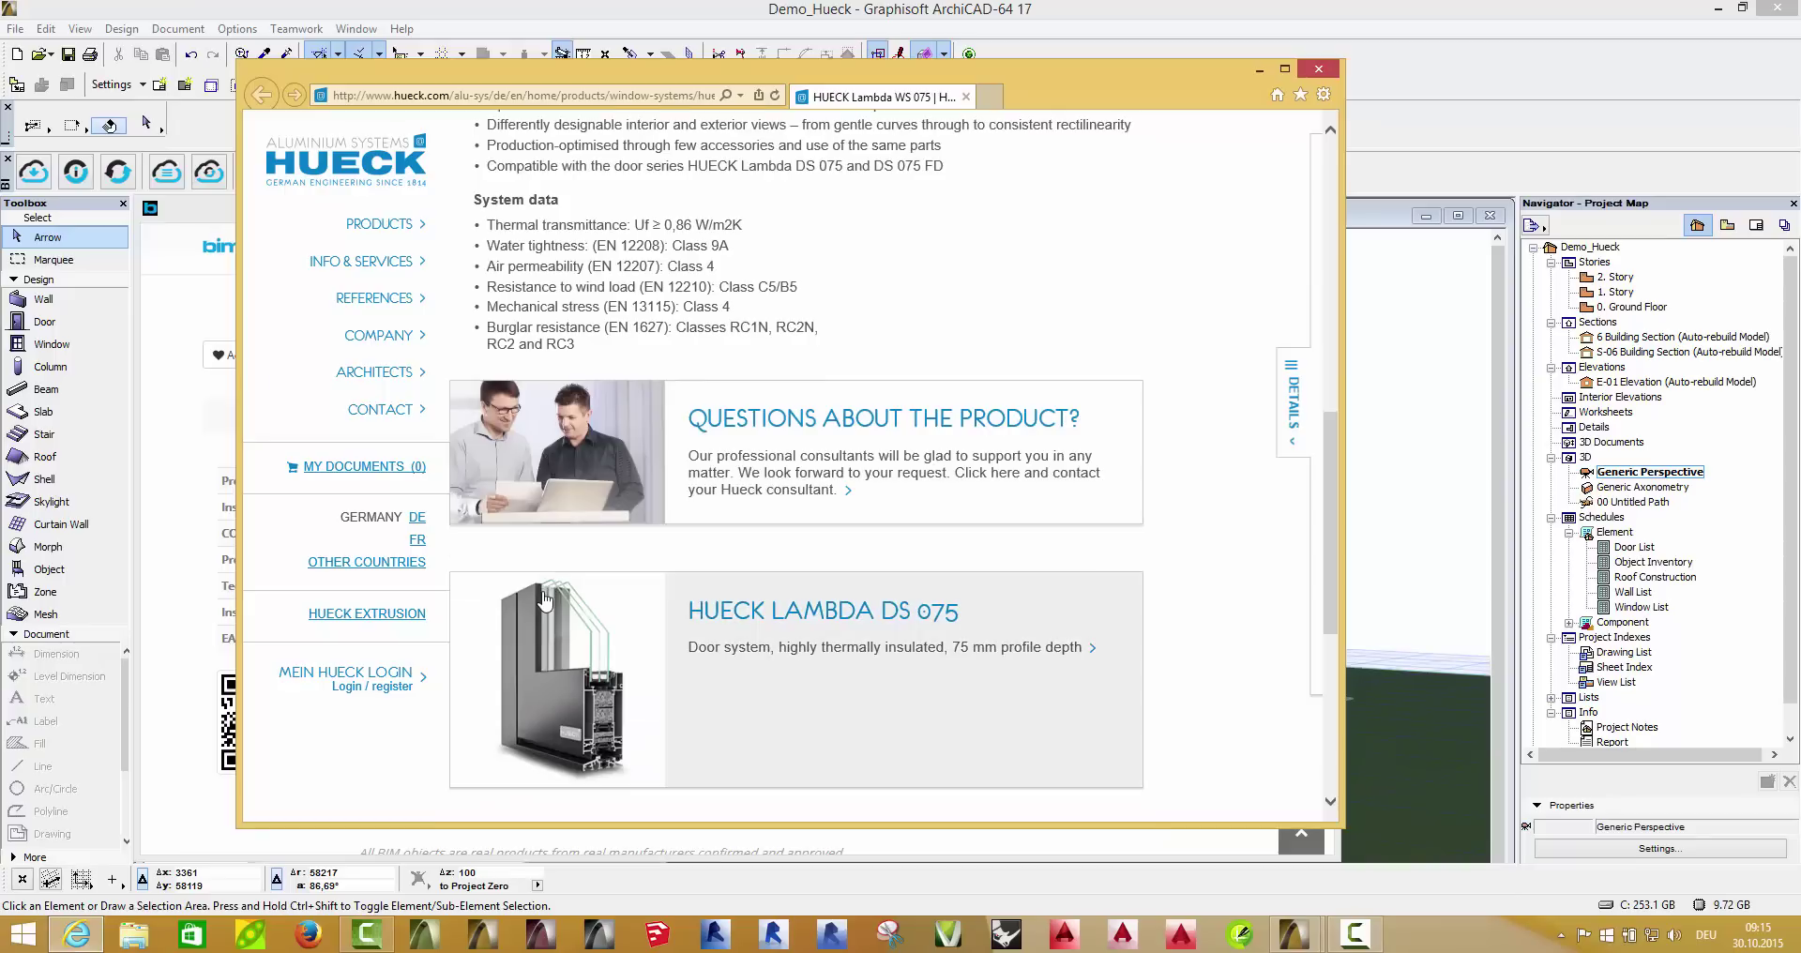
scroll(949, 527, "up", 1)
scroll(949, 527, "up", 3)
scroll(957, 512, "up", 2)
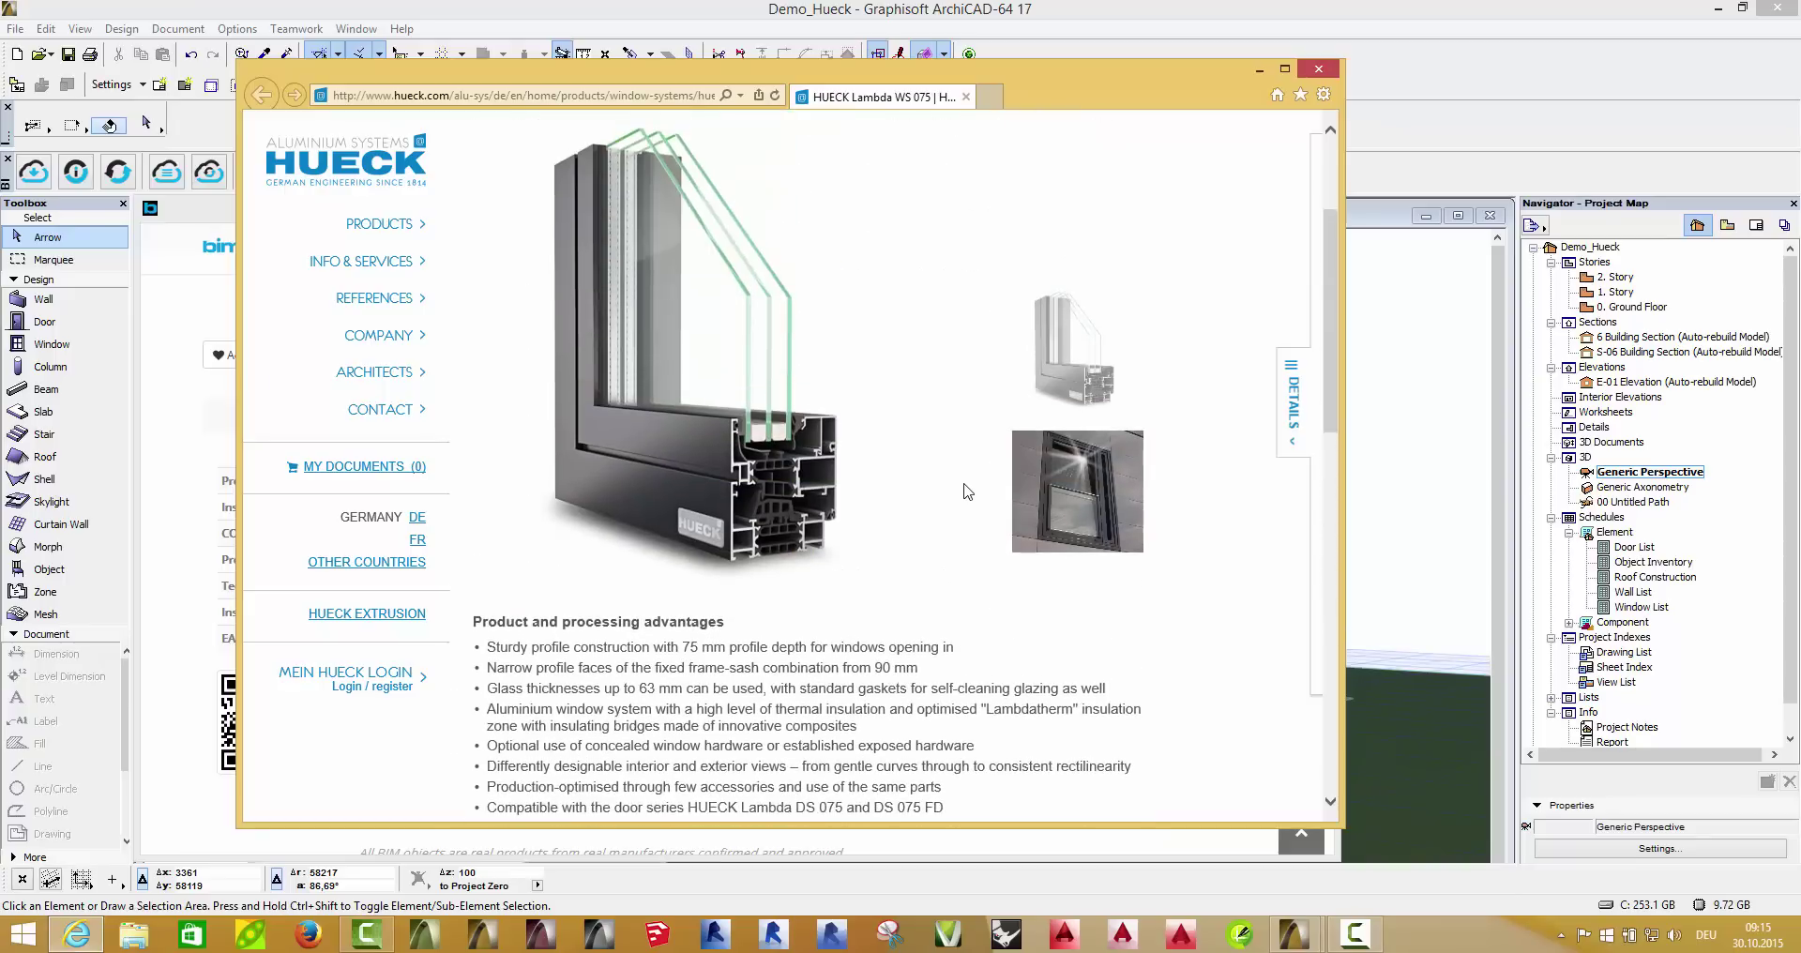
- Return to BIMobject, review WS 075 related items and classification, and show its download files
left_click(1319, 68)
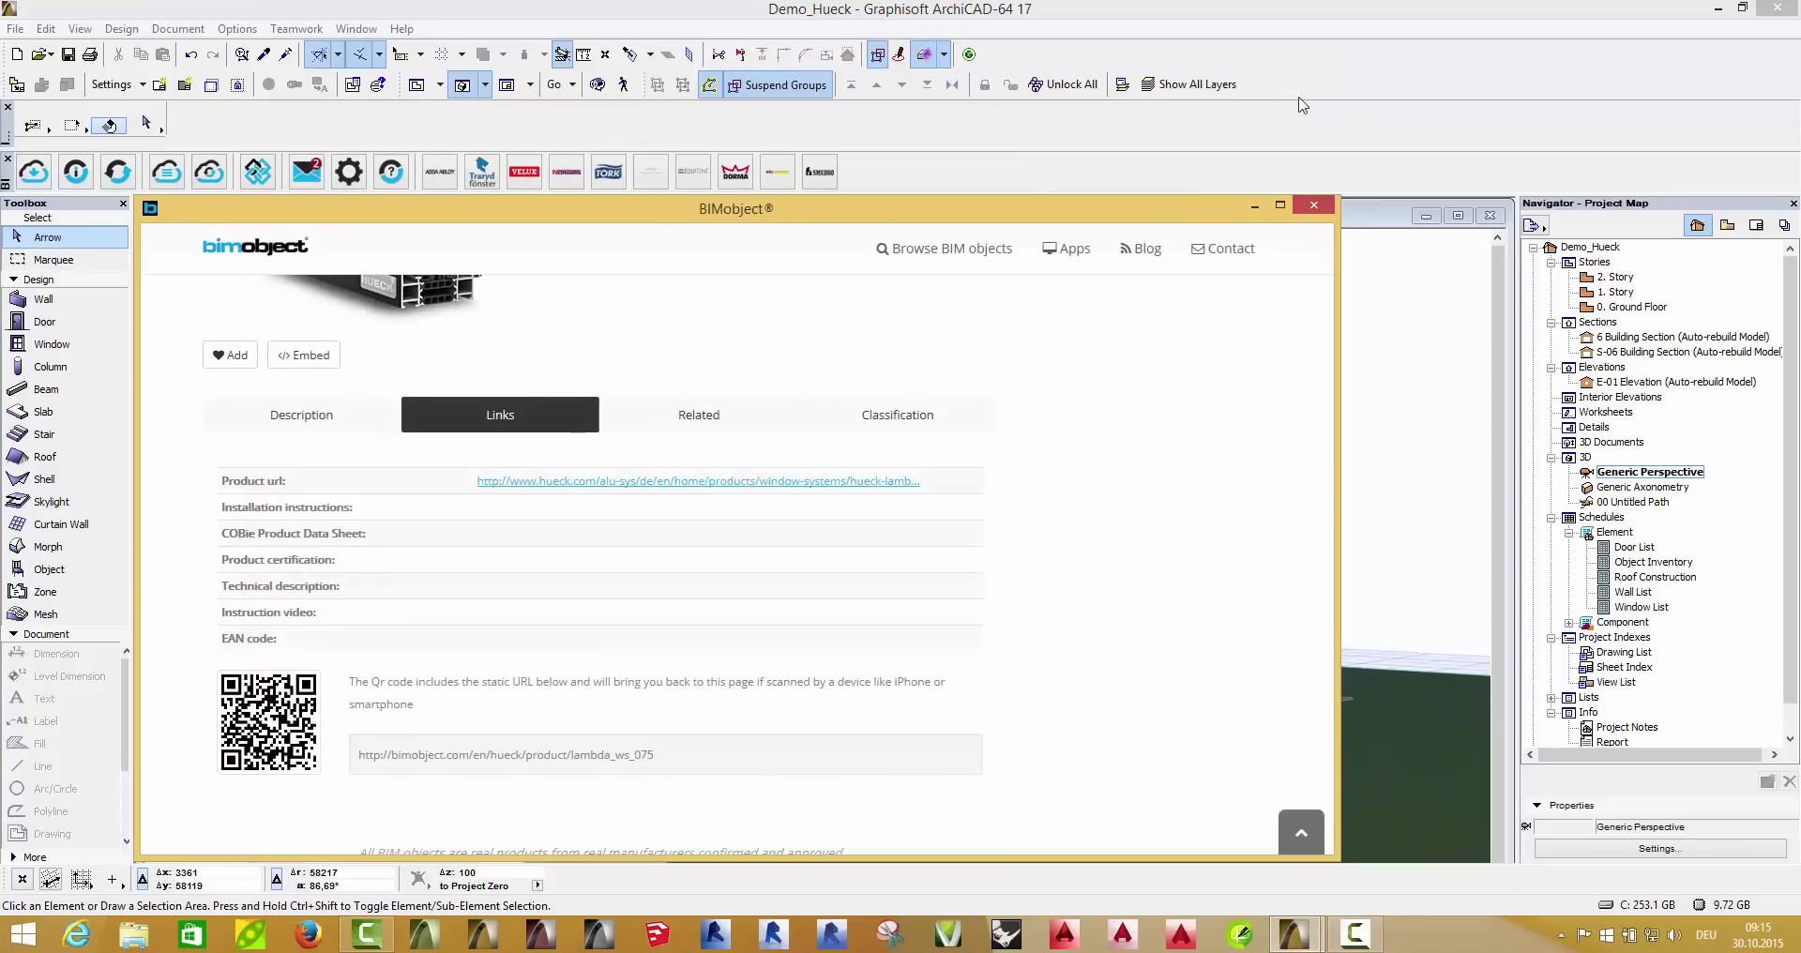
left_click(708, 422)
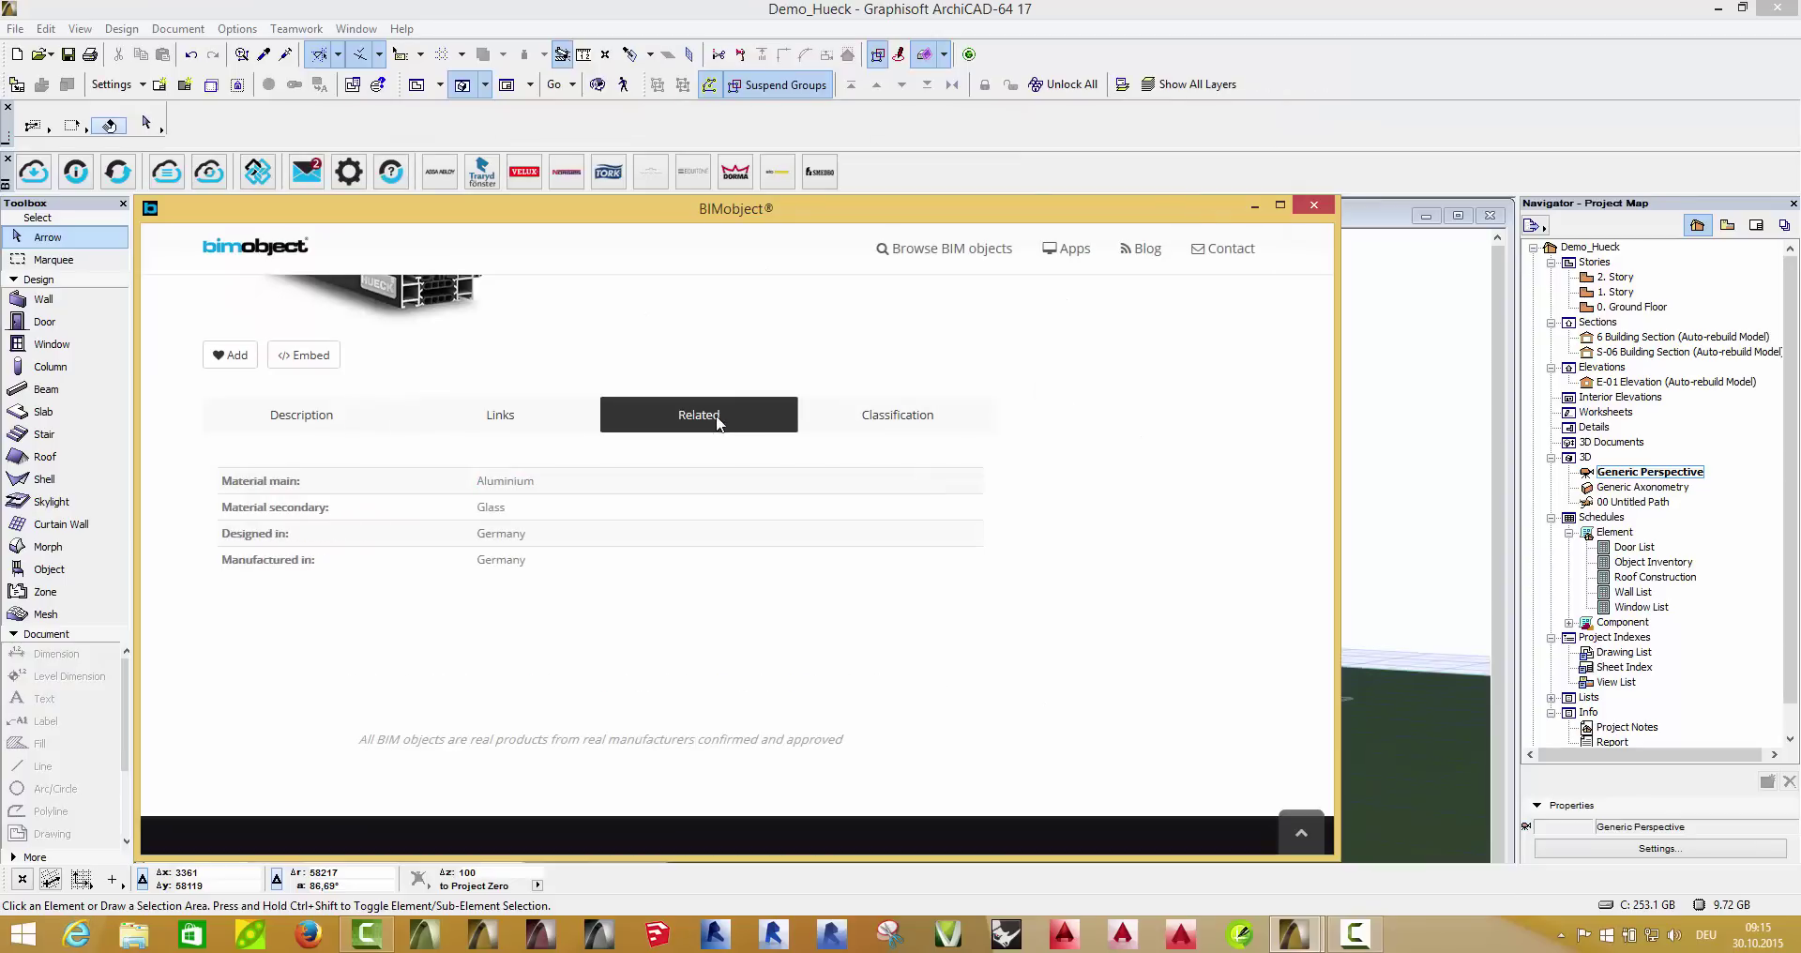
left_click(882, 430)
scroll(882, 430, "up", 3)
scroll(885, 469, "up", 1)
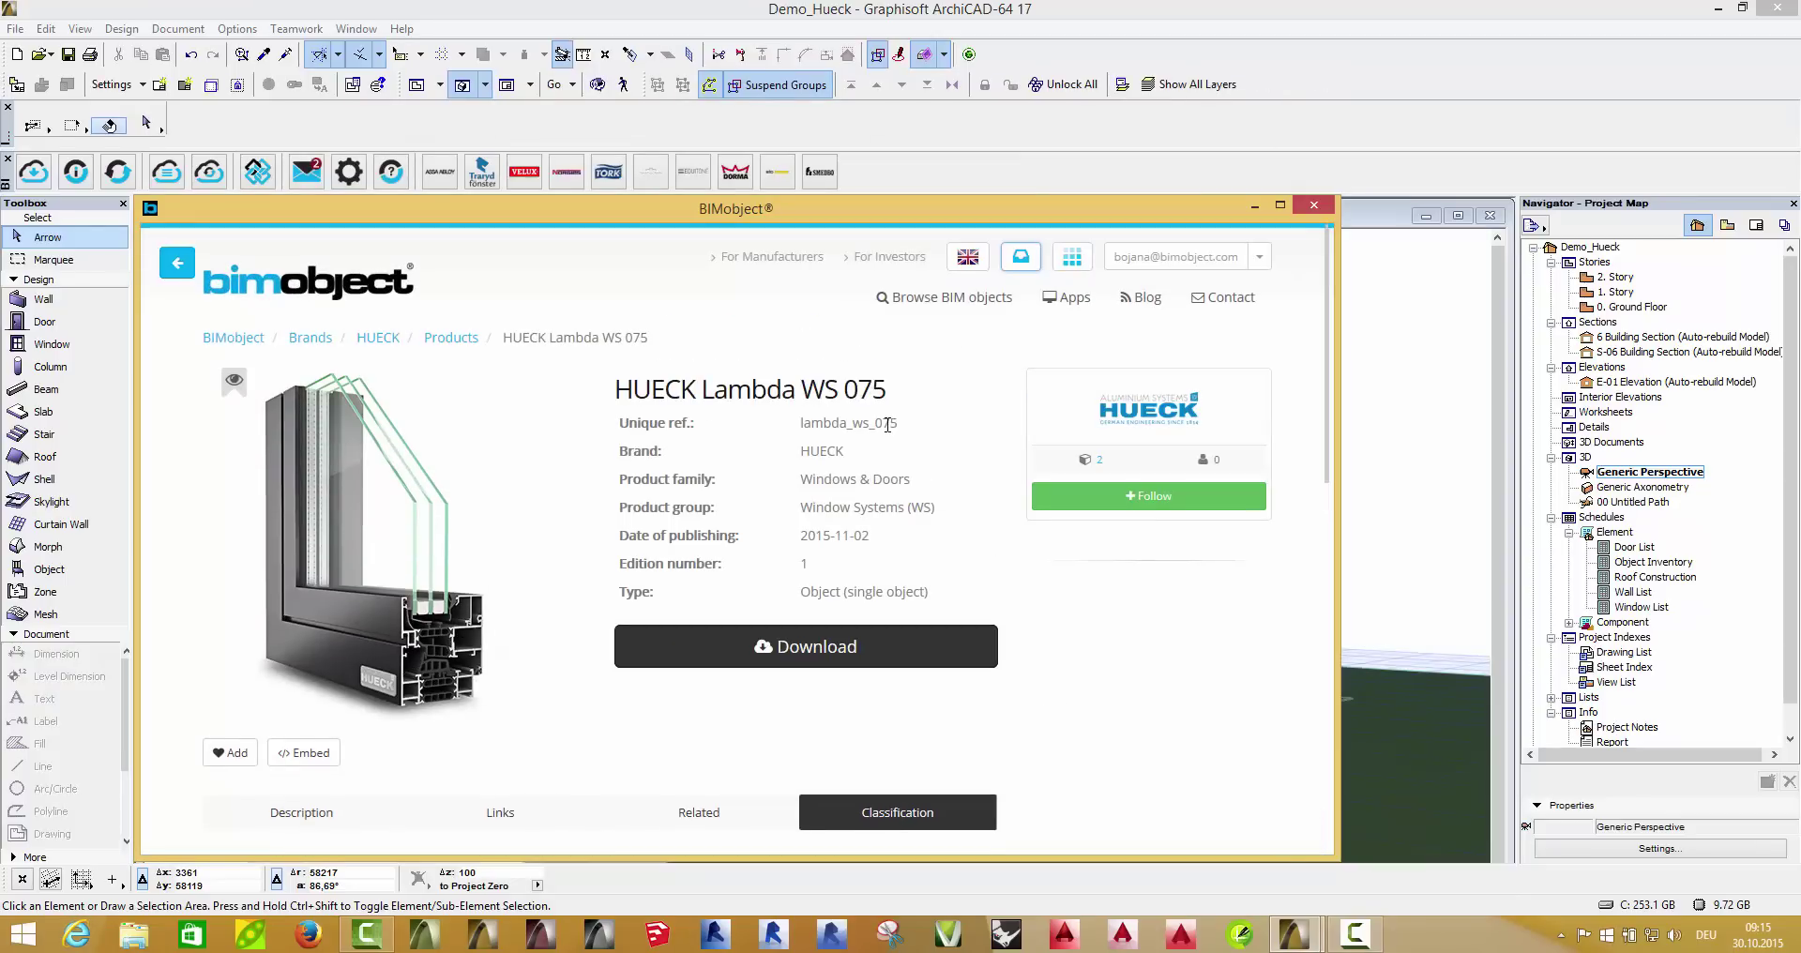
left_click(853, 651)
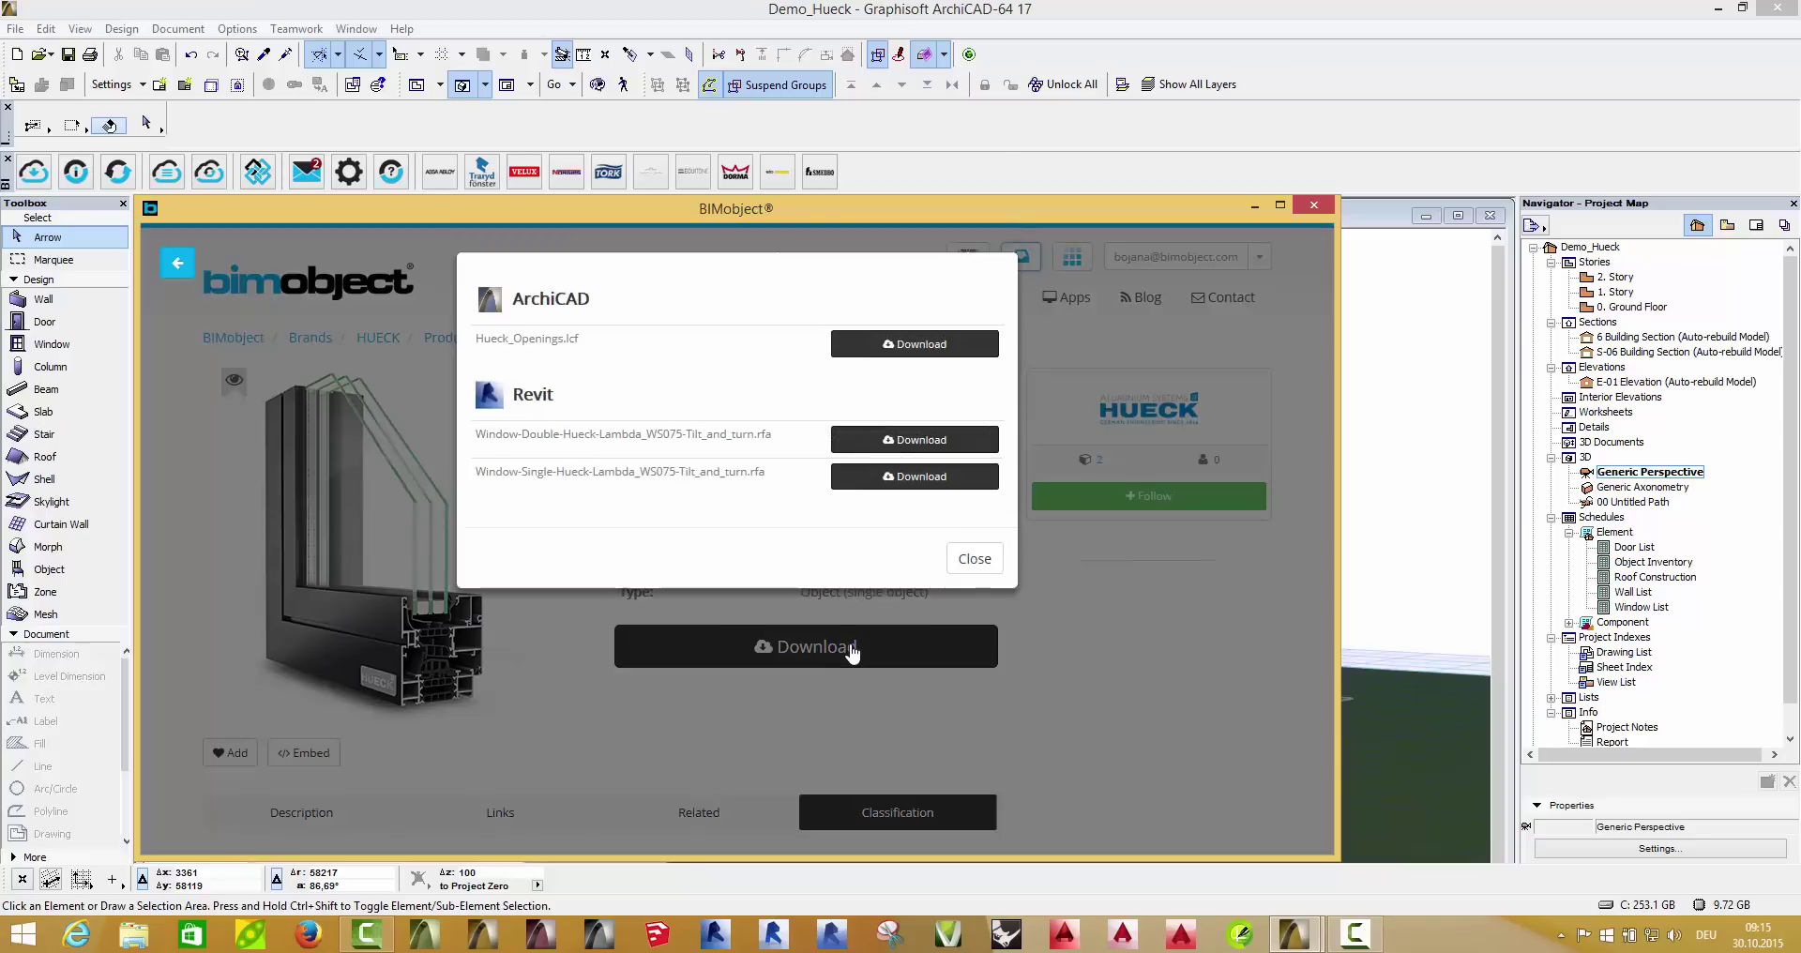
- Download Hueck_Openings.lcf and pick the two-sash Lambda WS075 as default window, reviewing glazing and handles
left_click(904, 349)
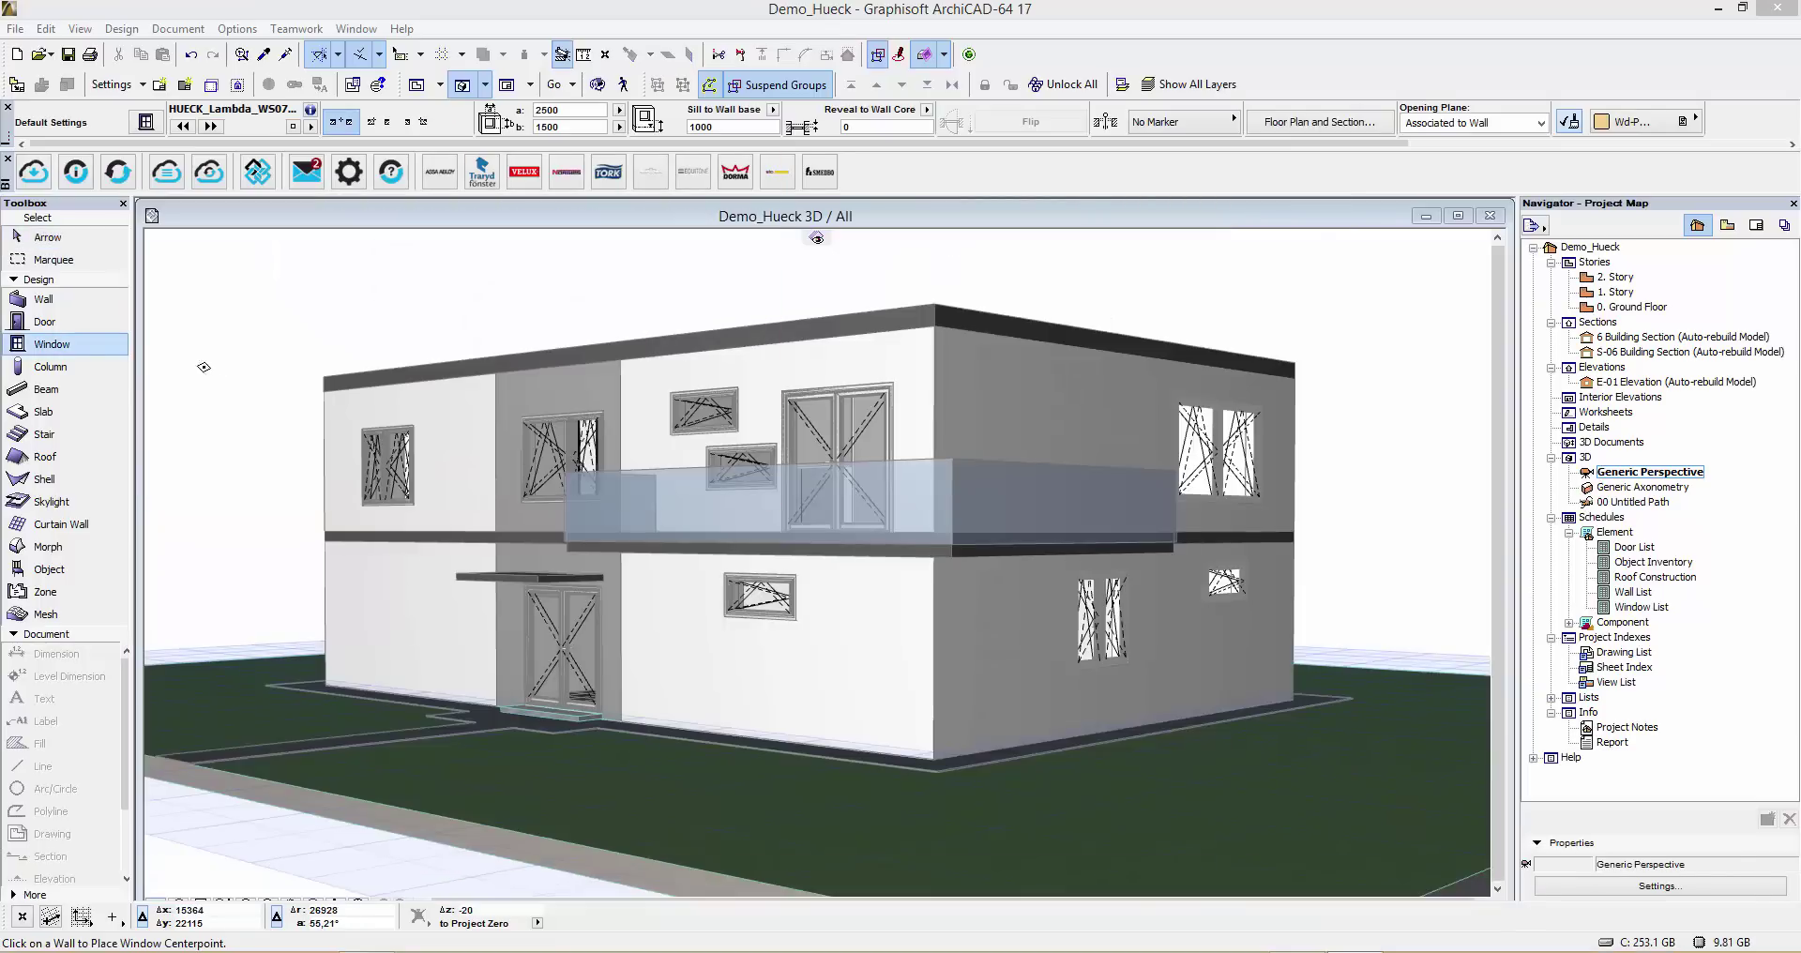
double_click(75, 349)
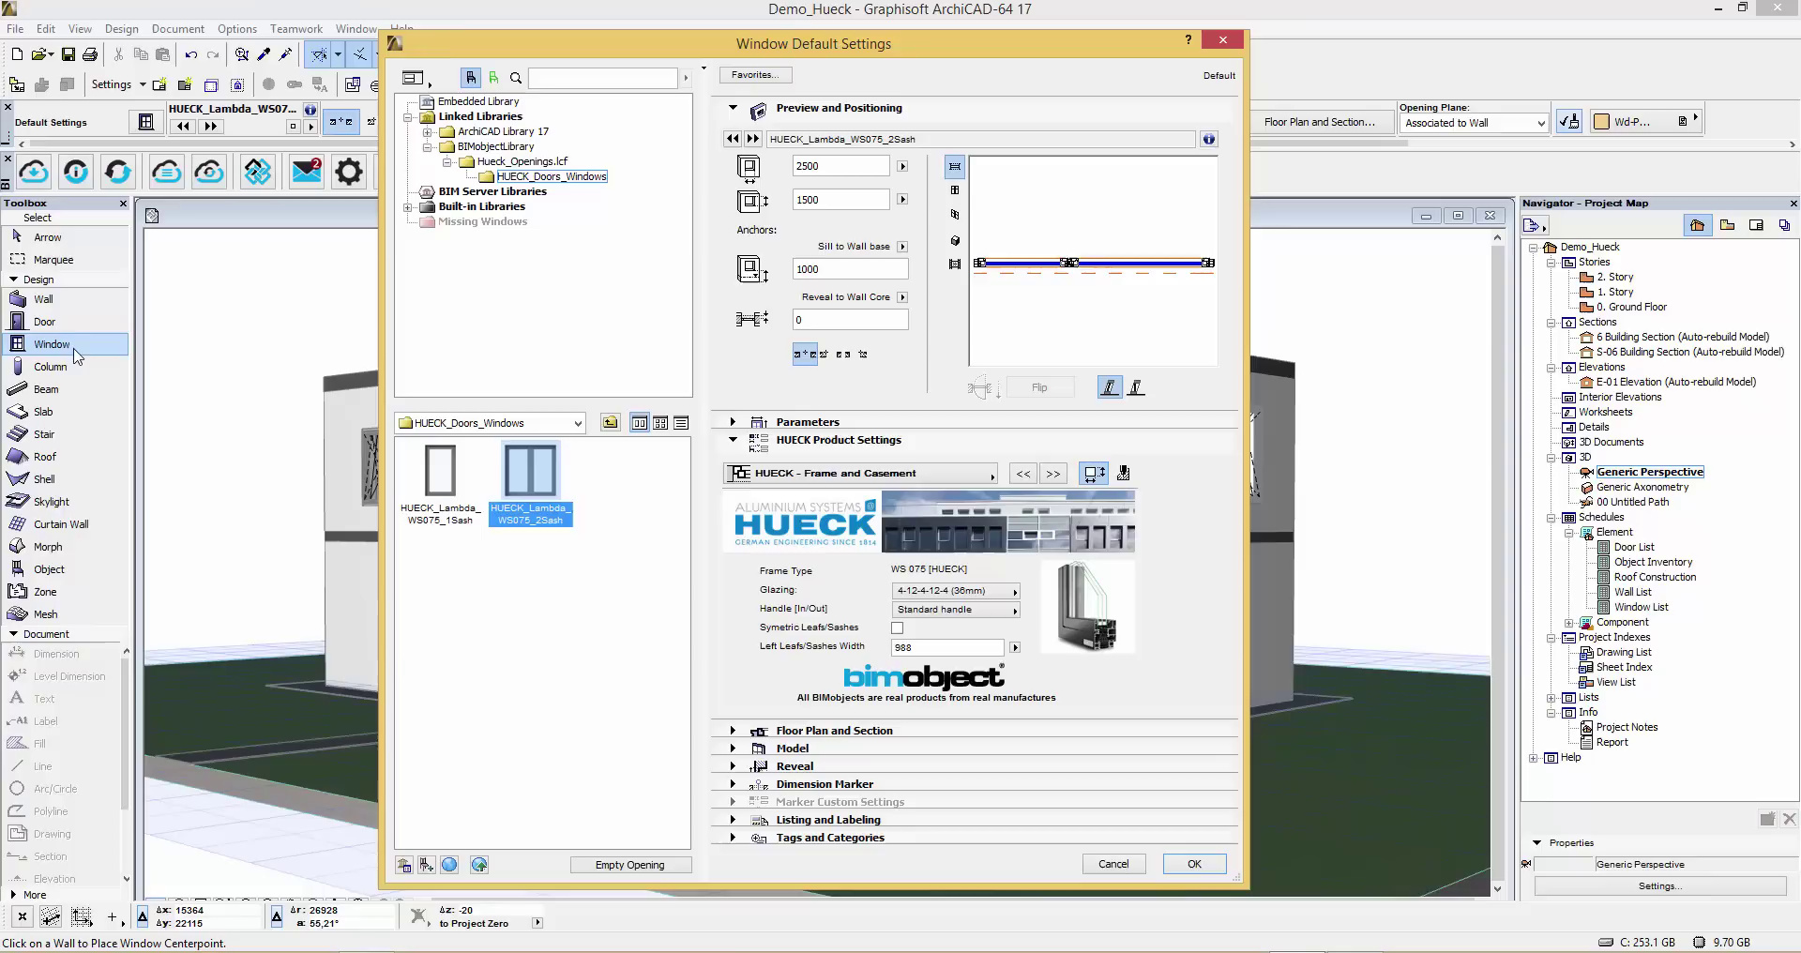
left_click(434, 506)
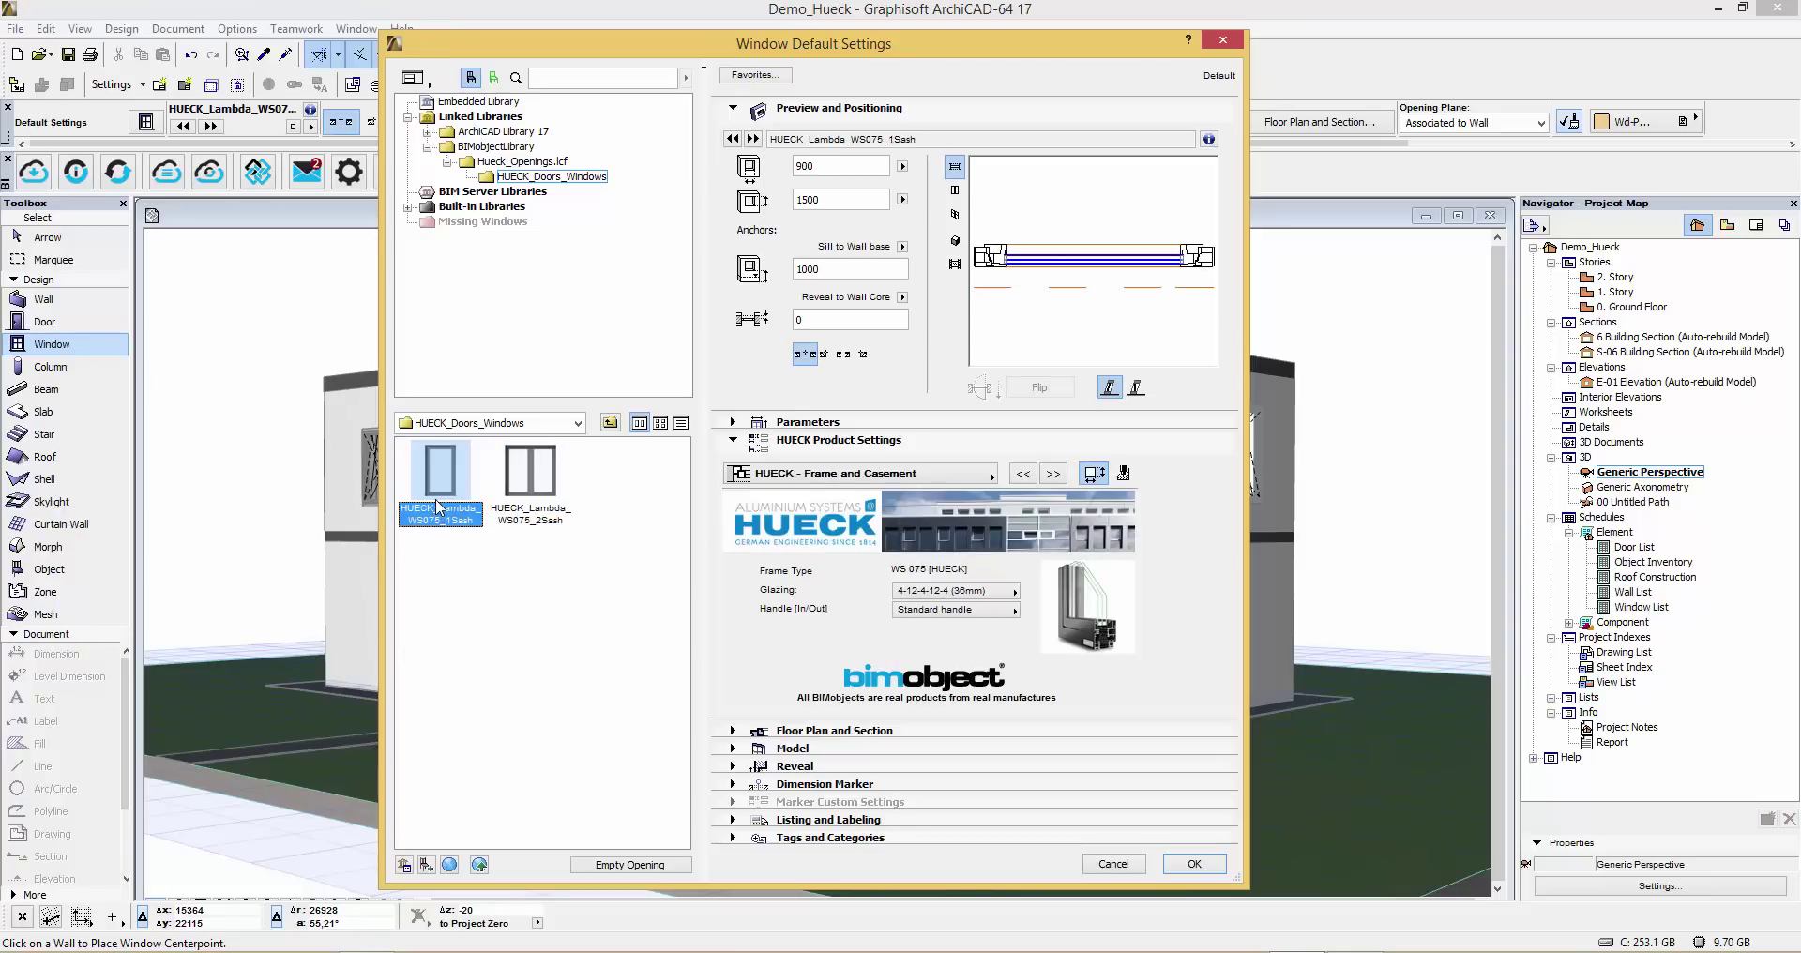
left_click(518, 504)
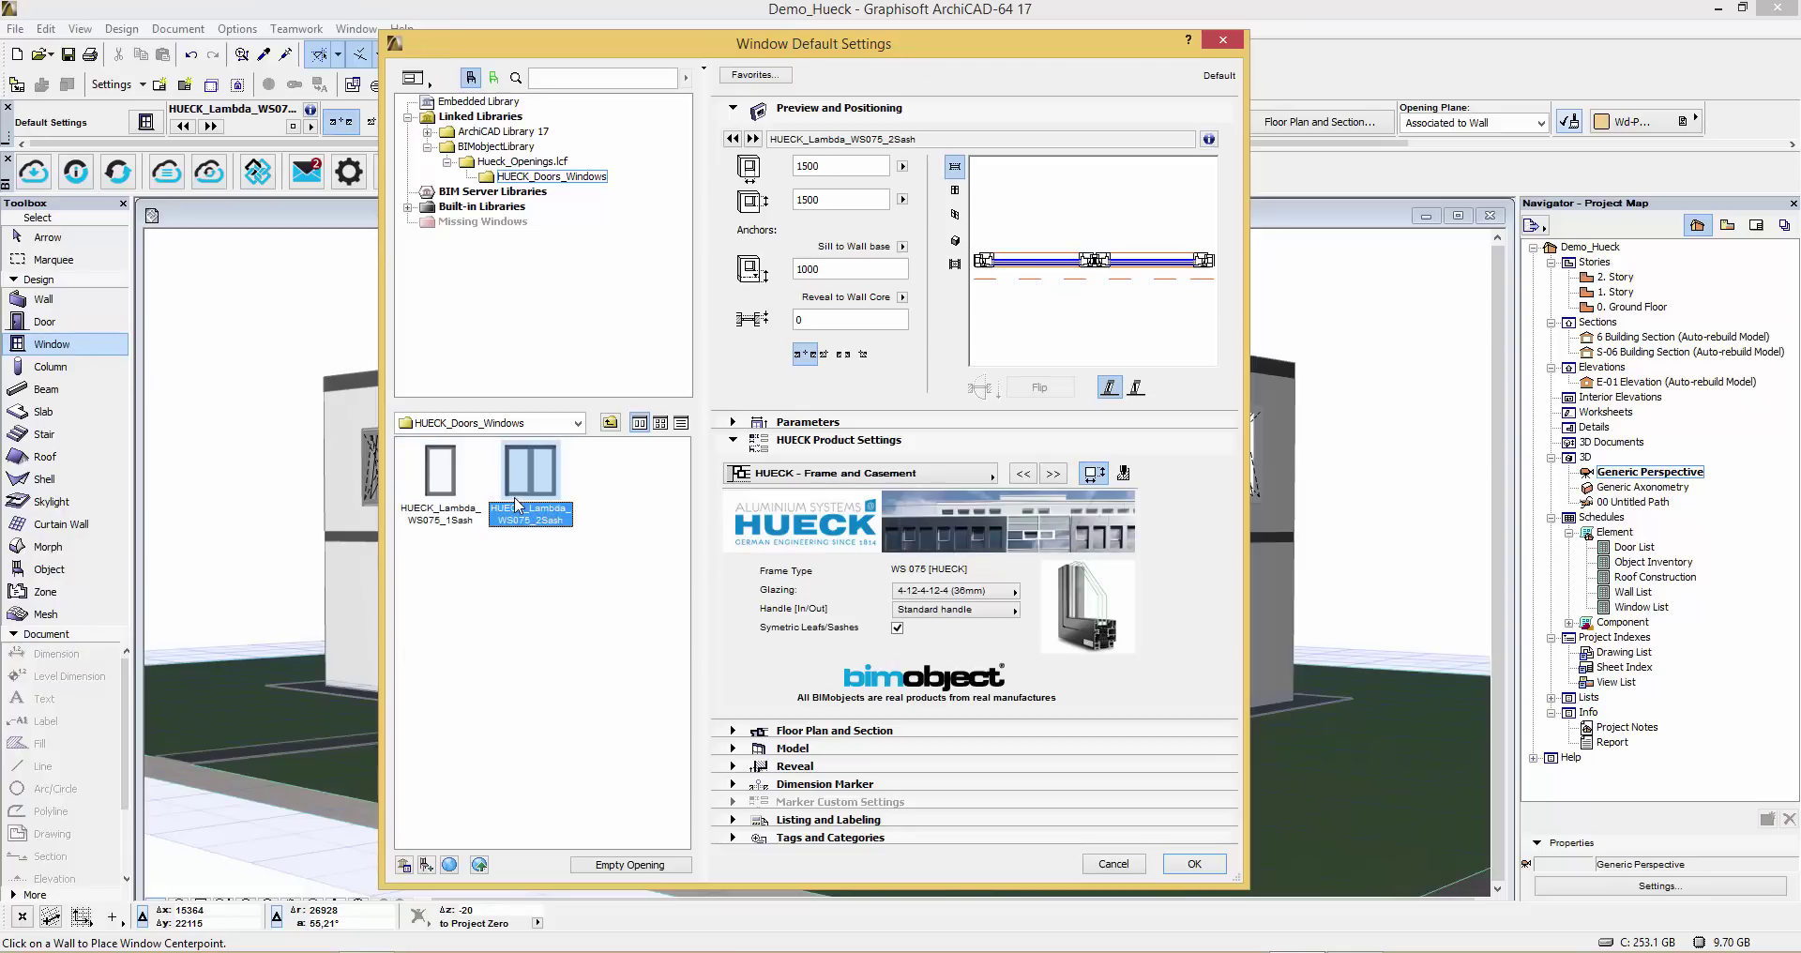
left_click(931, 591)
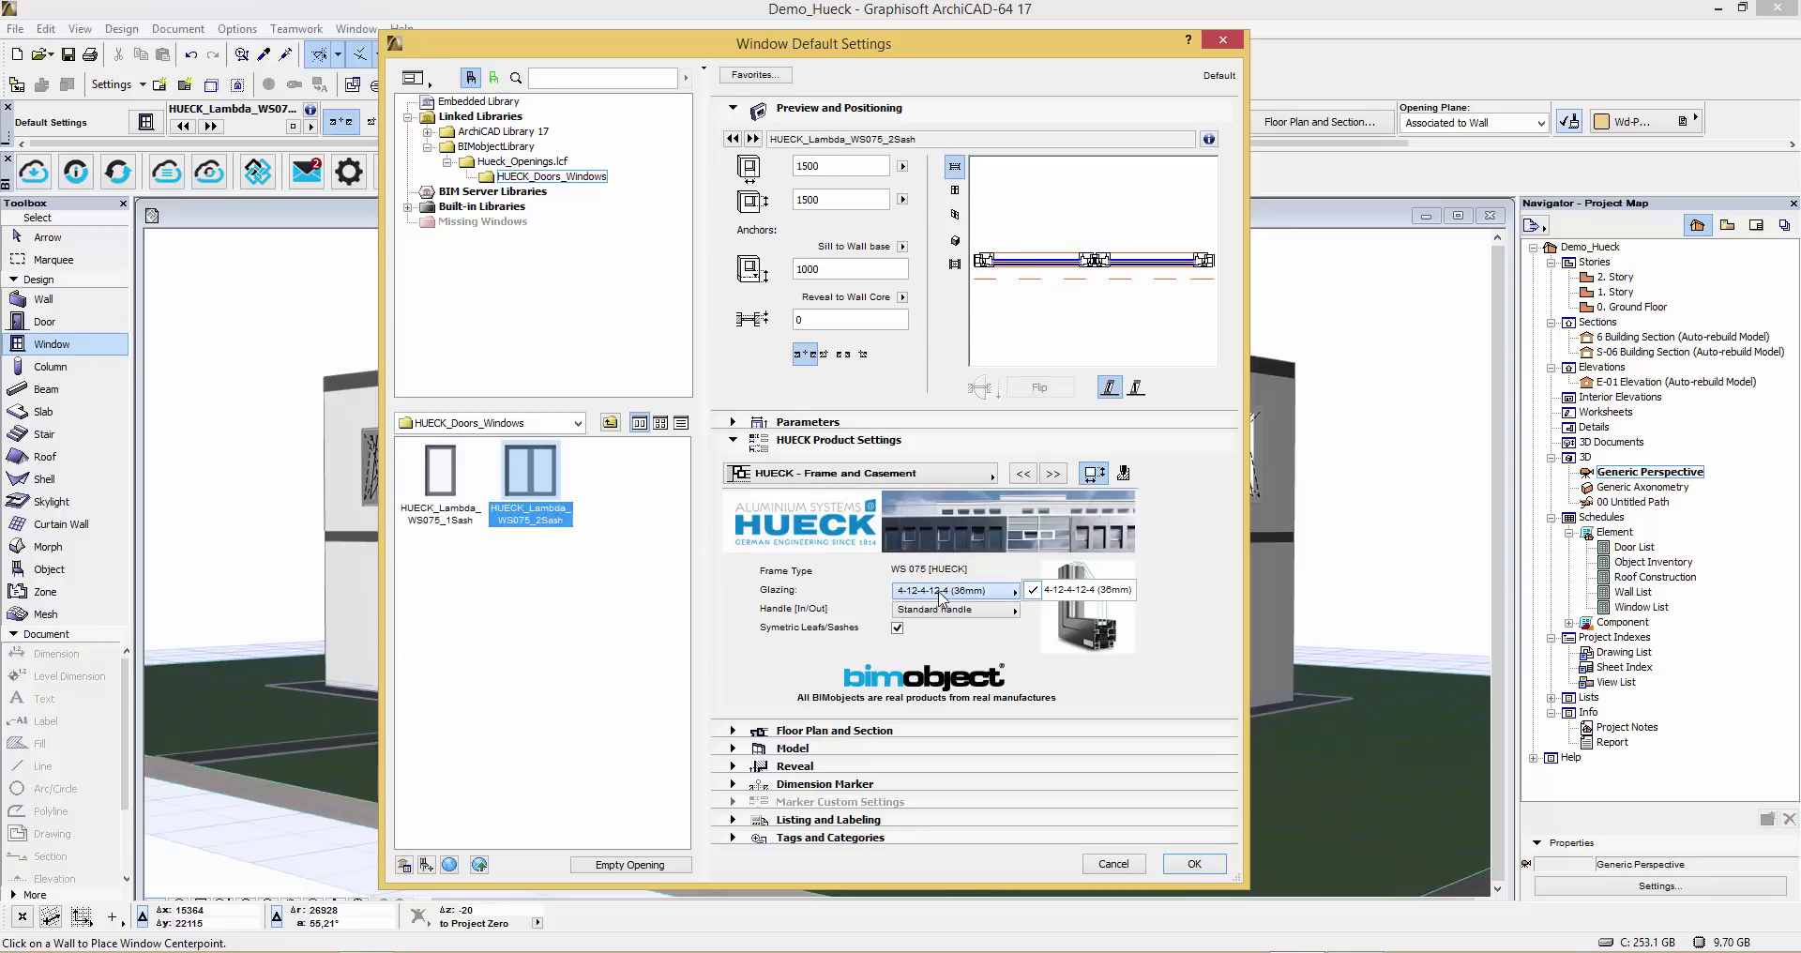
left_click(994, 614)
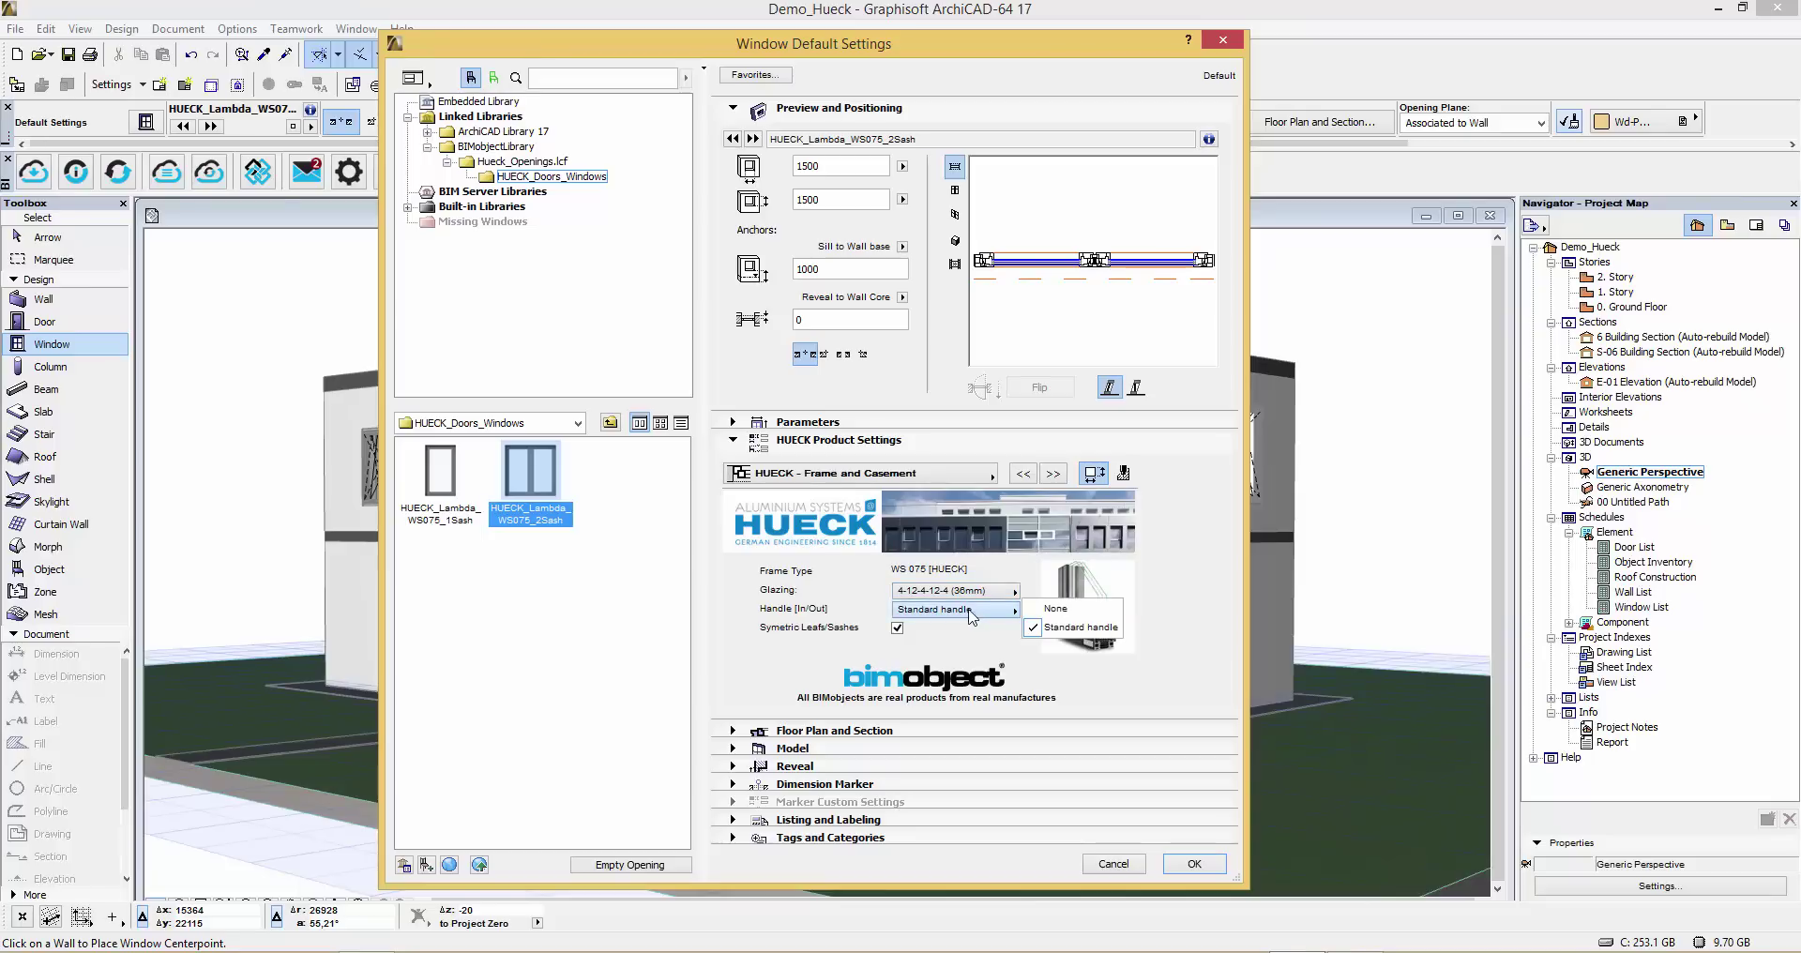
left_click(897, 629)
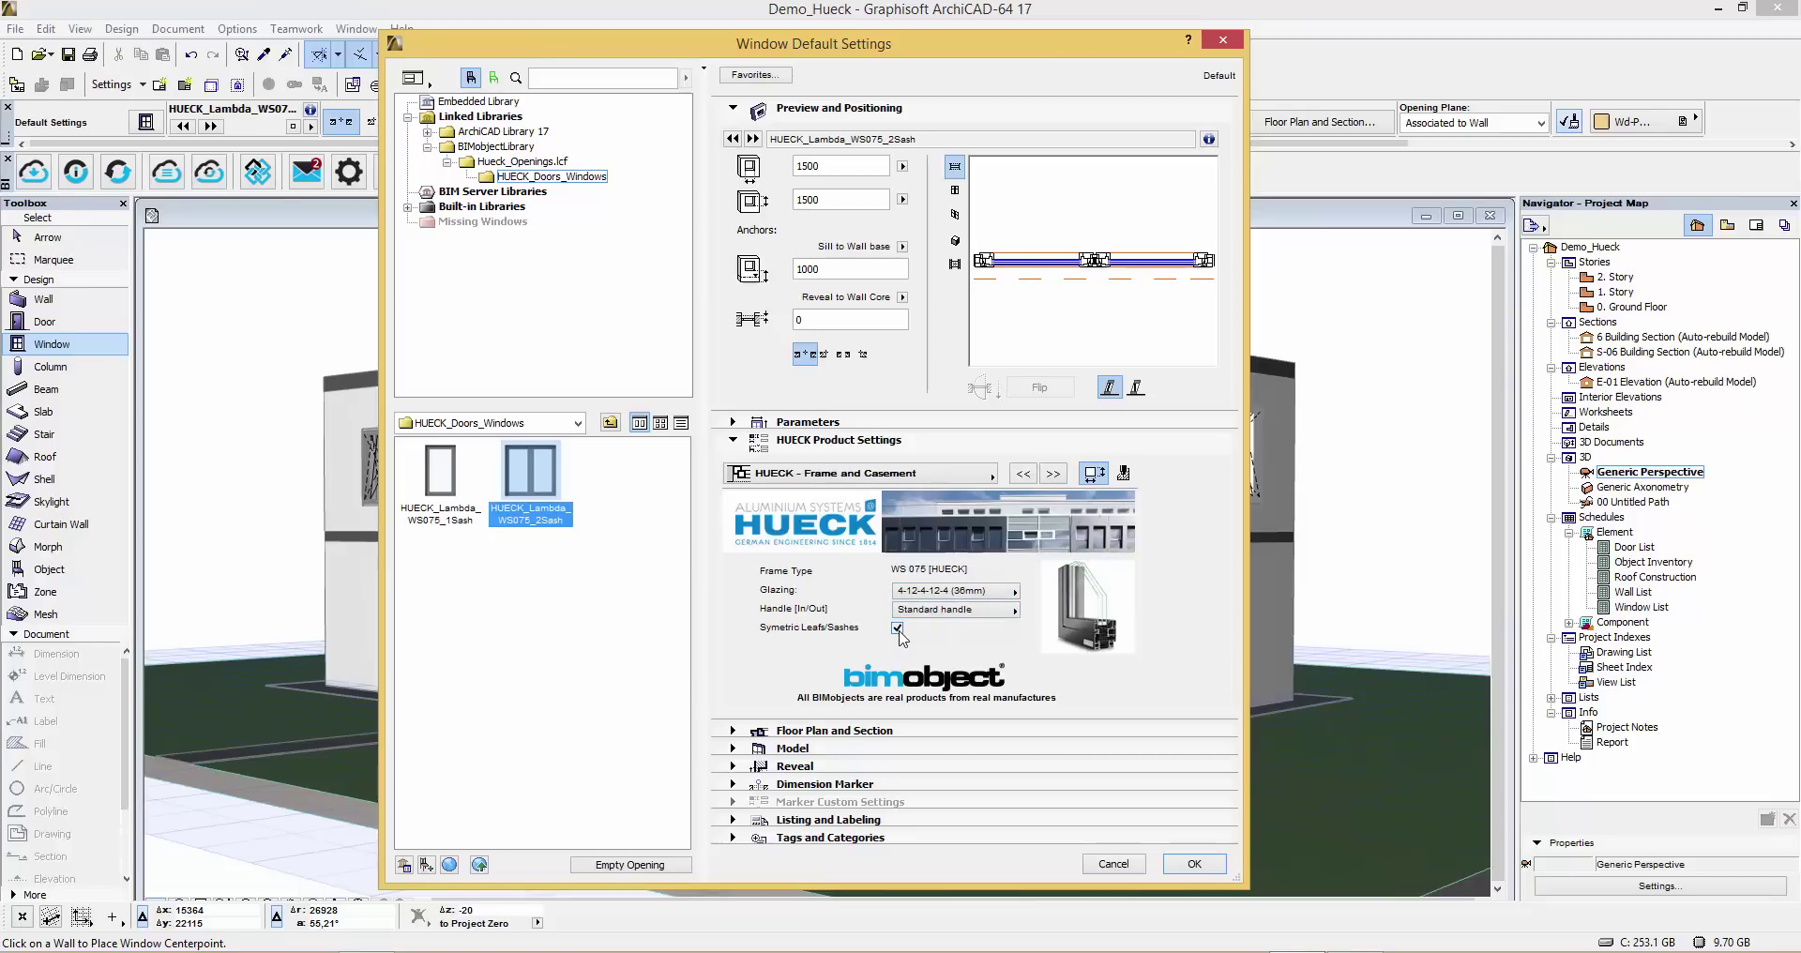
- Make the window sashes unequal, with a 988 left leaf width
left_click(897, 629)
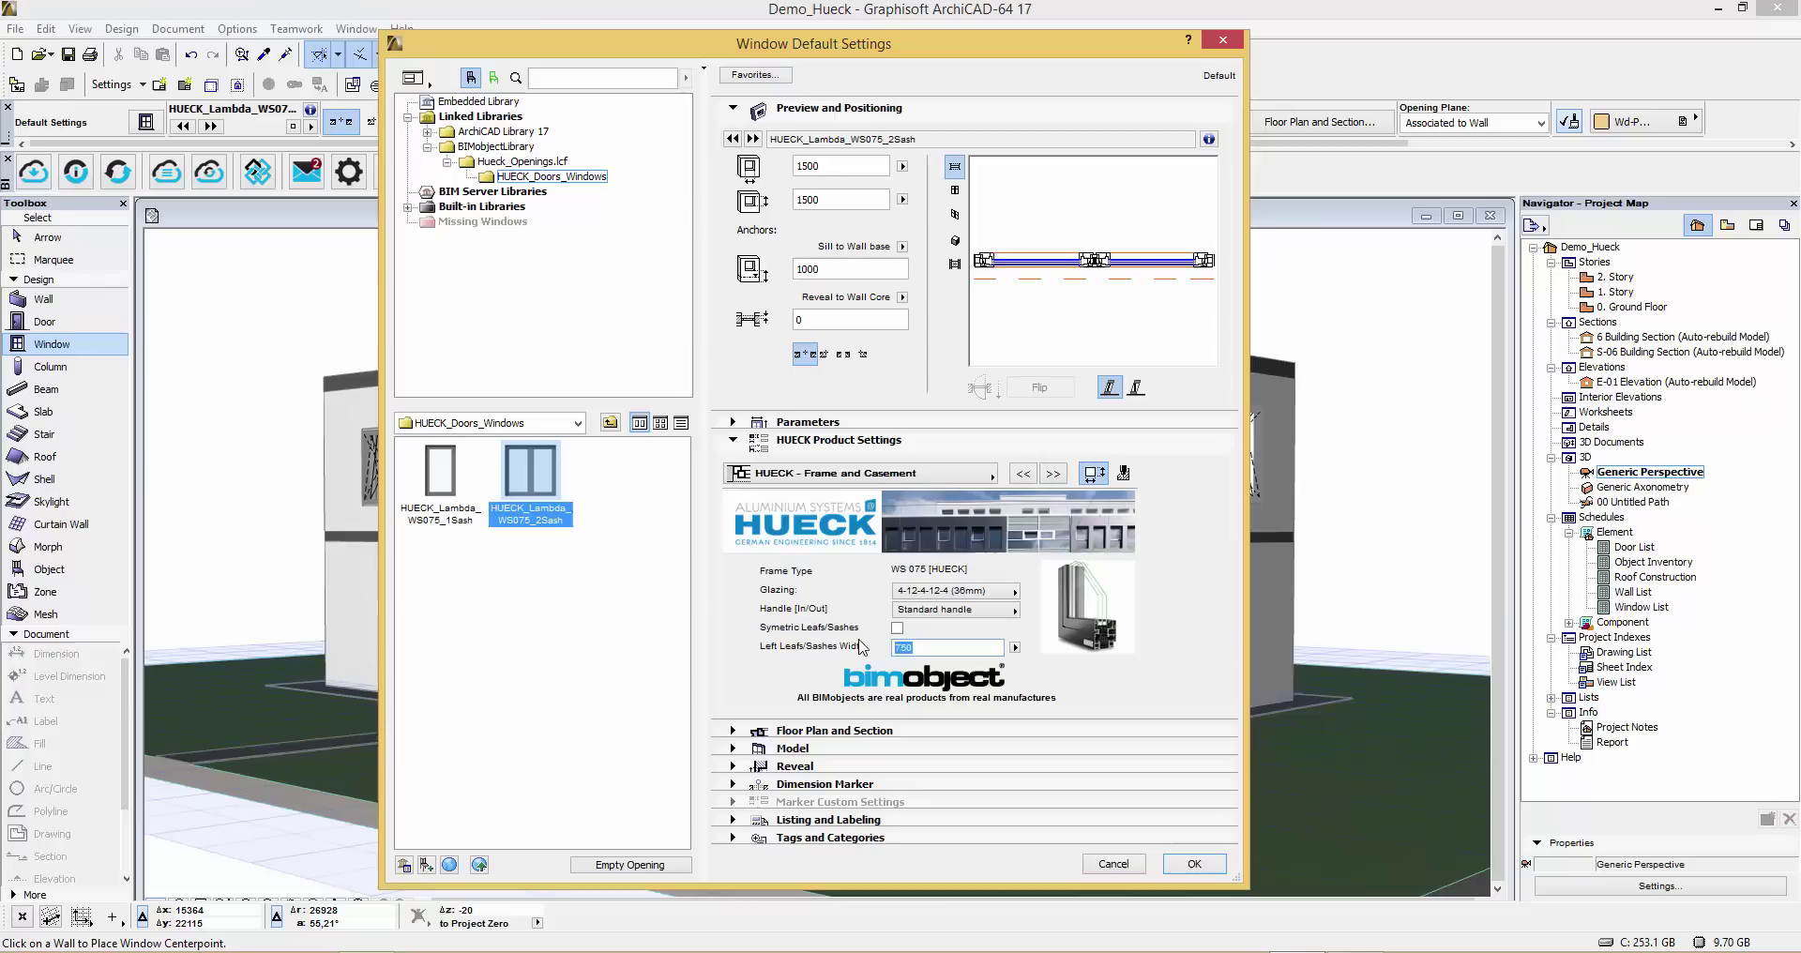
type("1200")
key("Tab")
left_click(1013, 648)
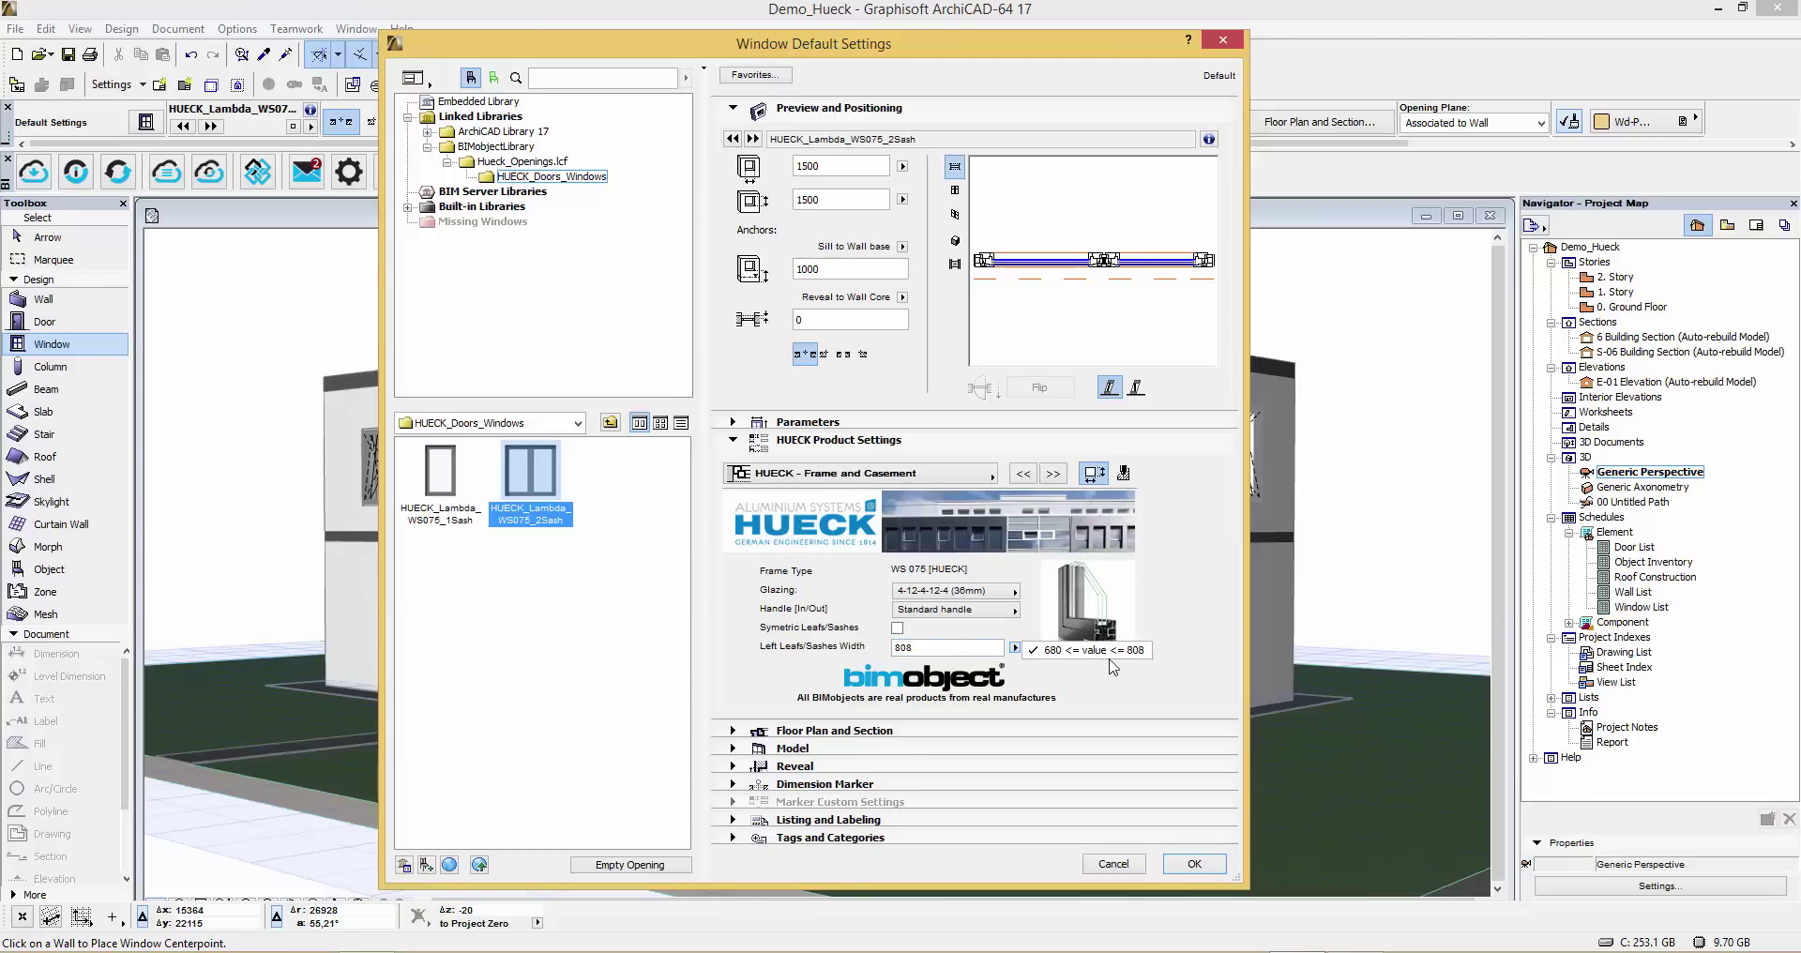
left_click(947, 648)
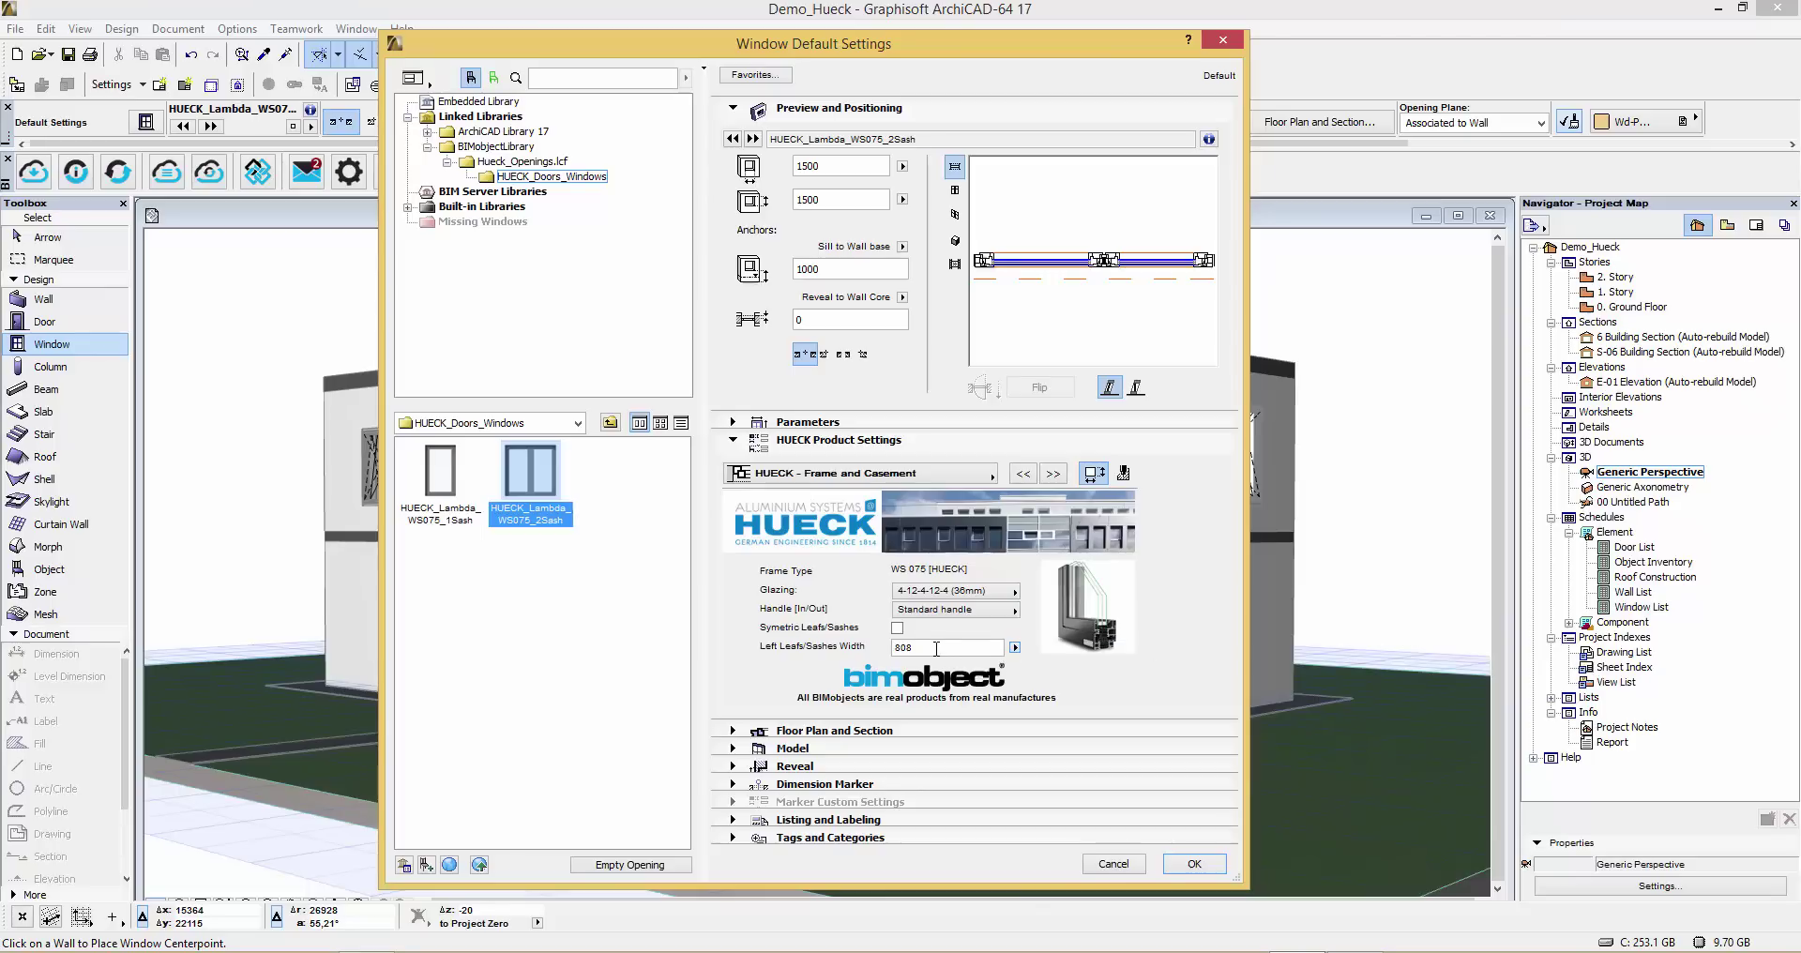
- Preview the window in elevation and 3D, set its width to 2500, and accept
left_click(955, 192)
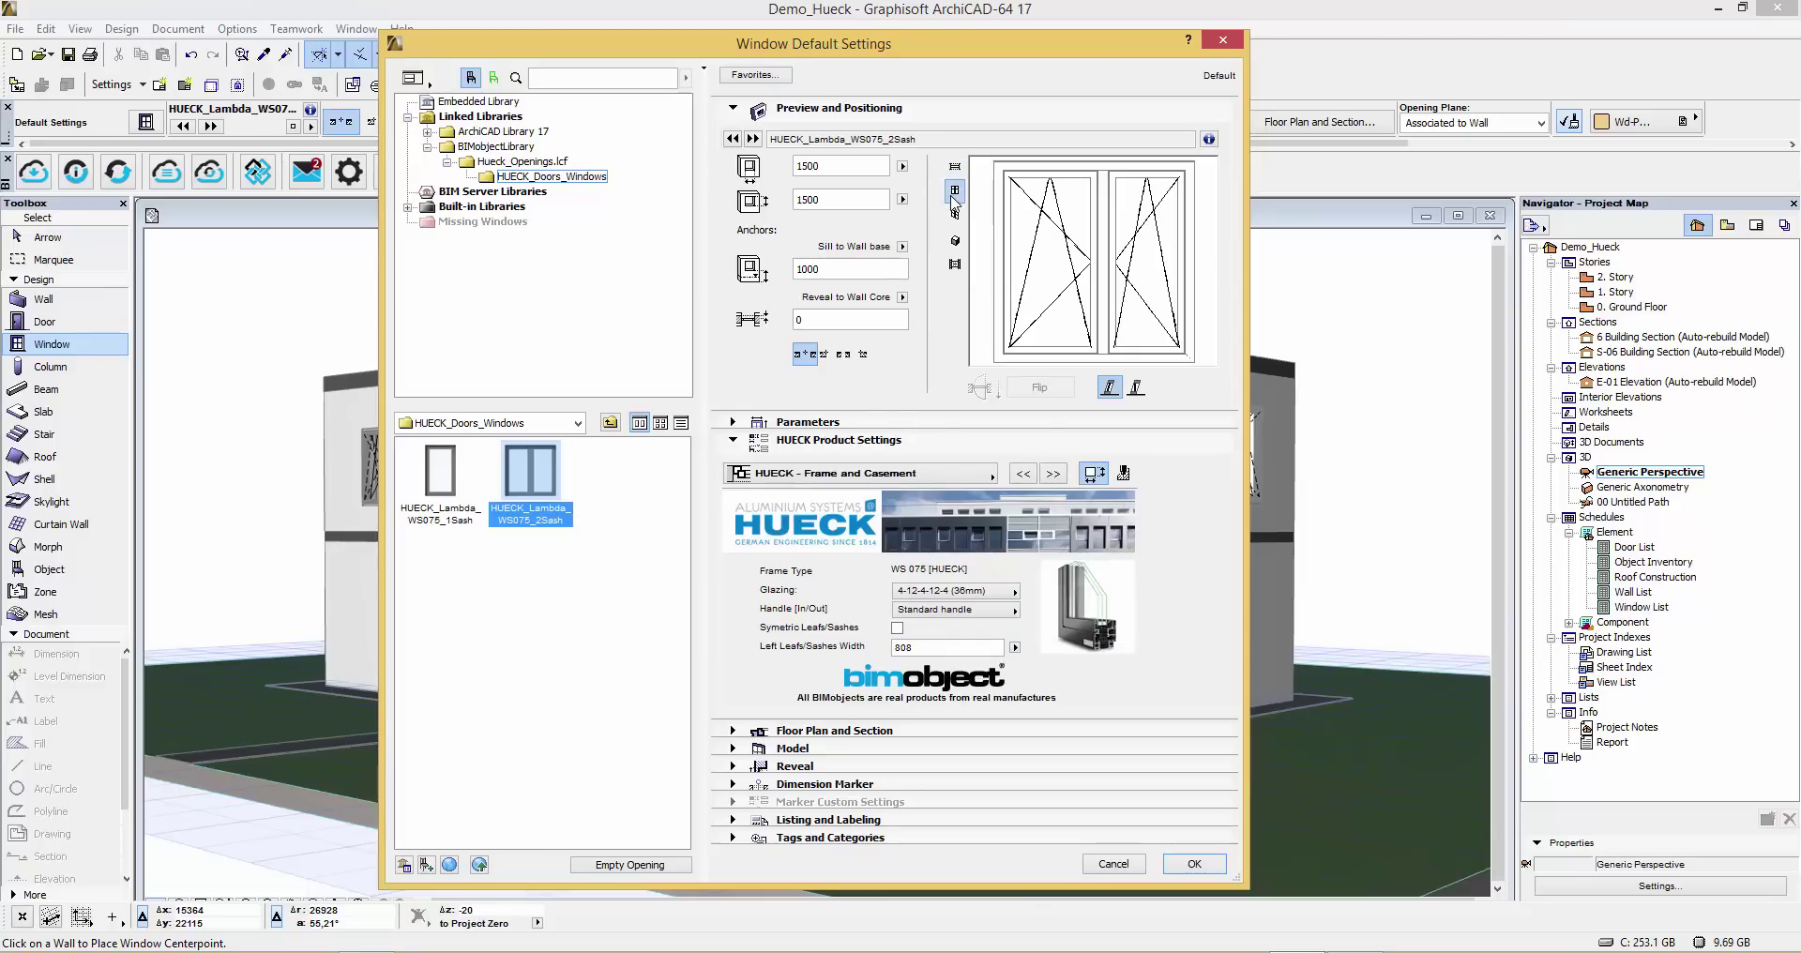
left_click(955, 215)
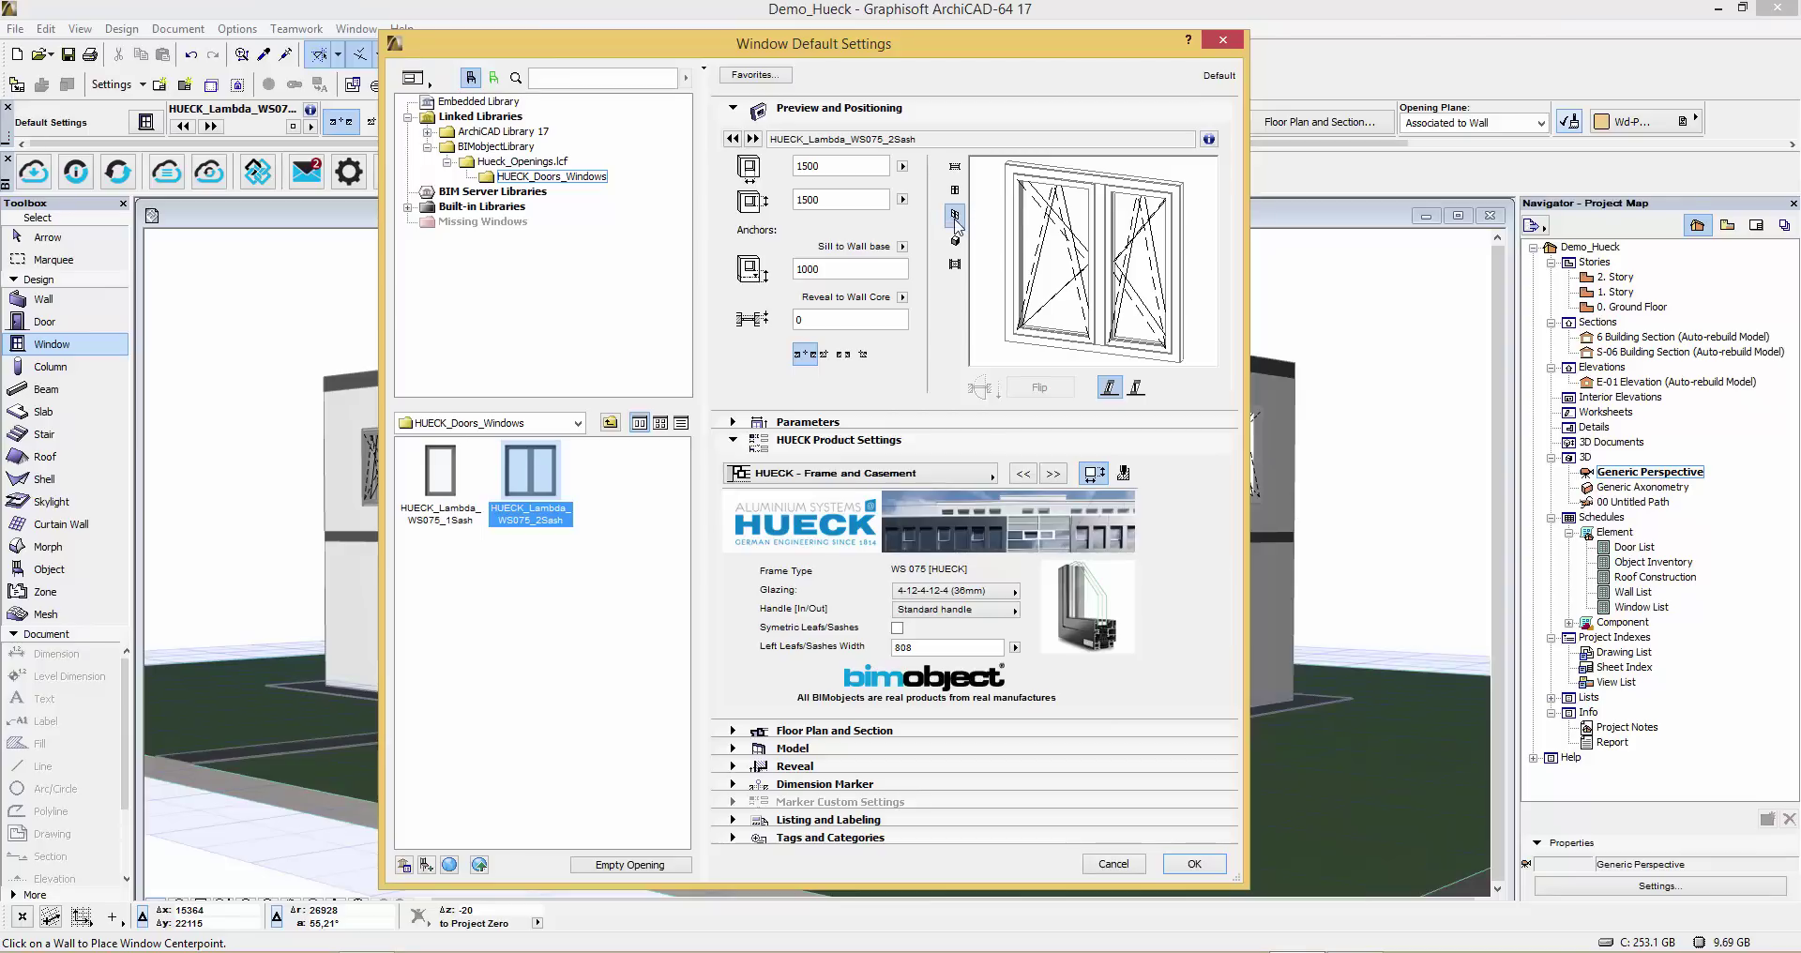
left_click_drag(825, 165, 773, 159)
left_click(902, 170)
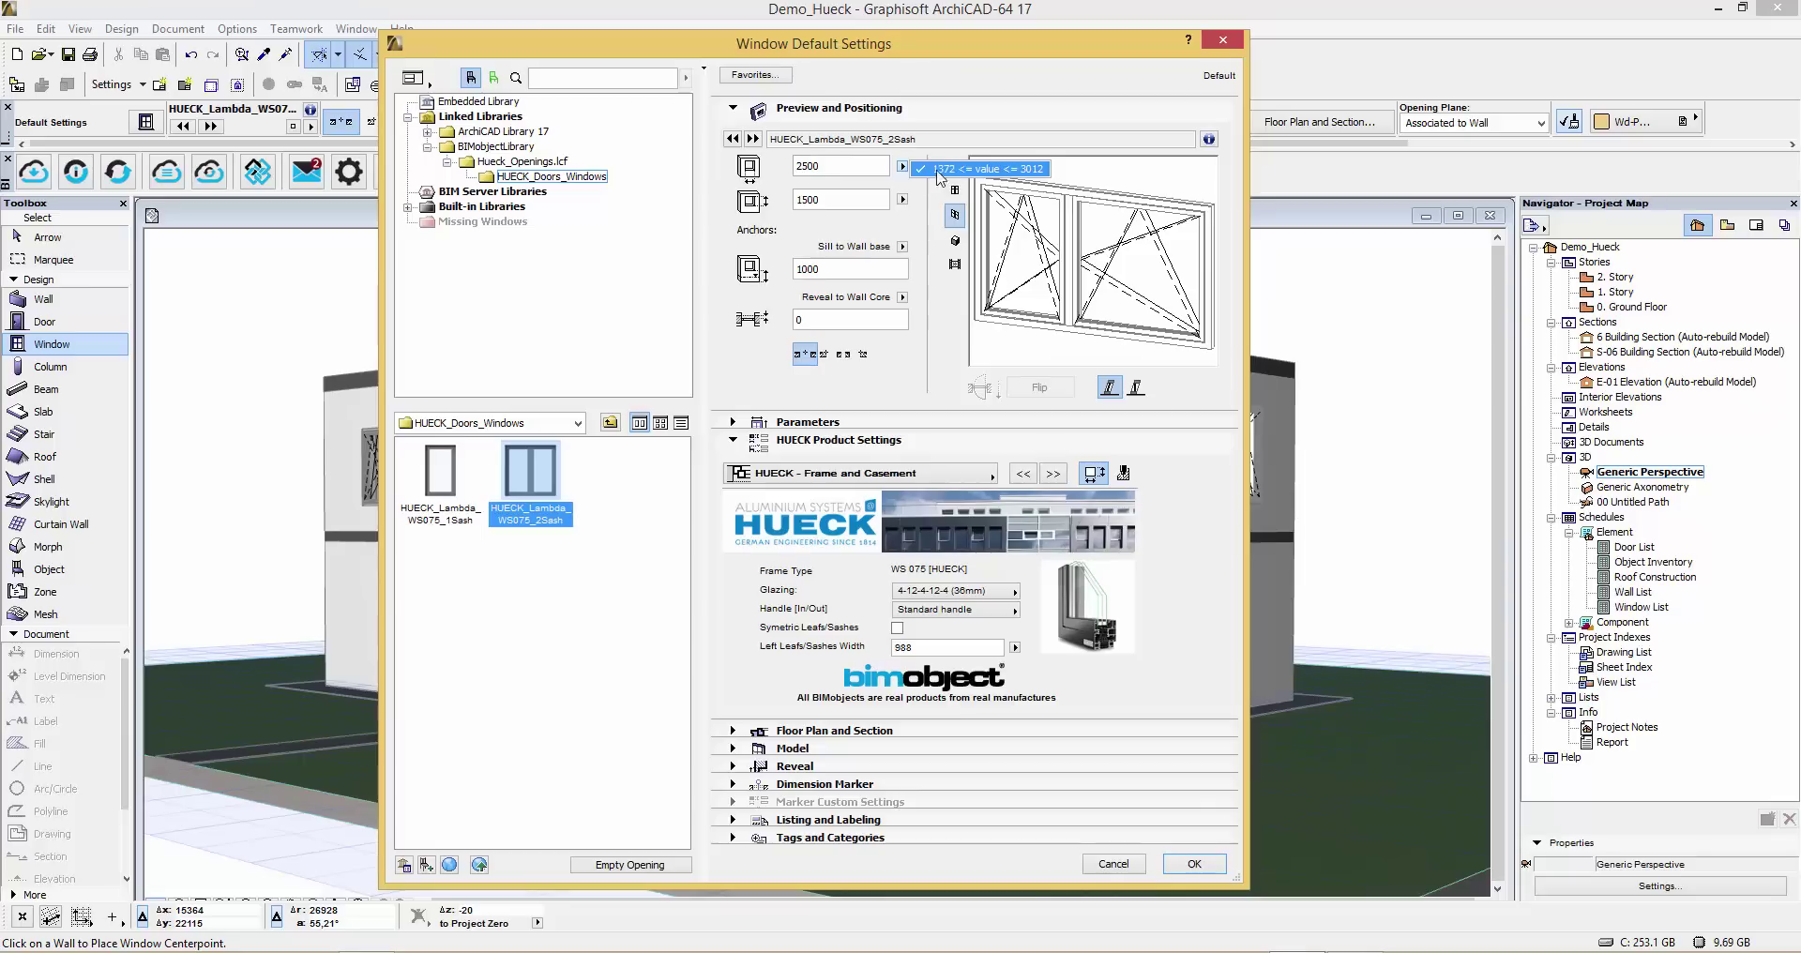
left_click(933, 173)
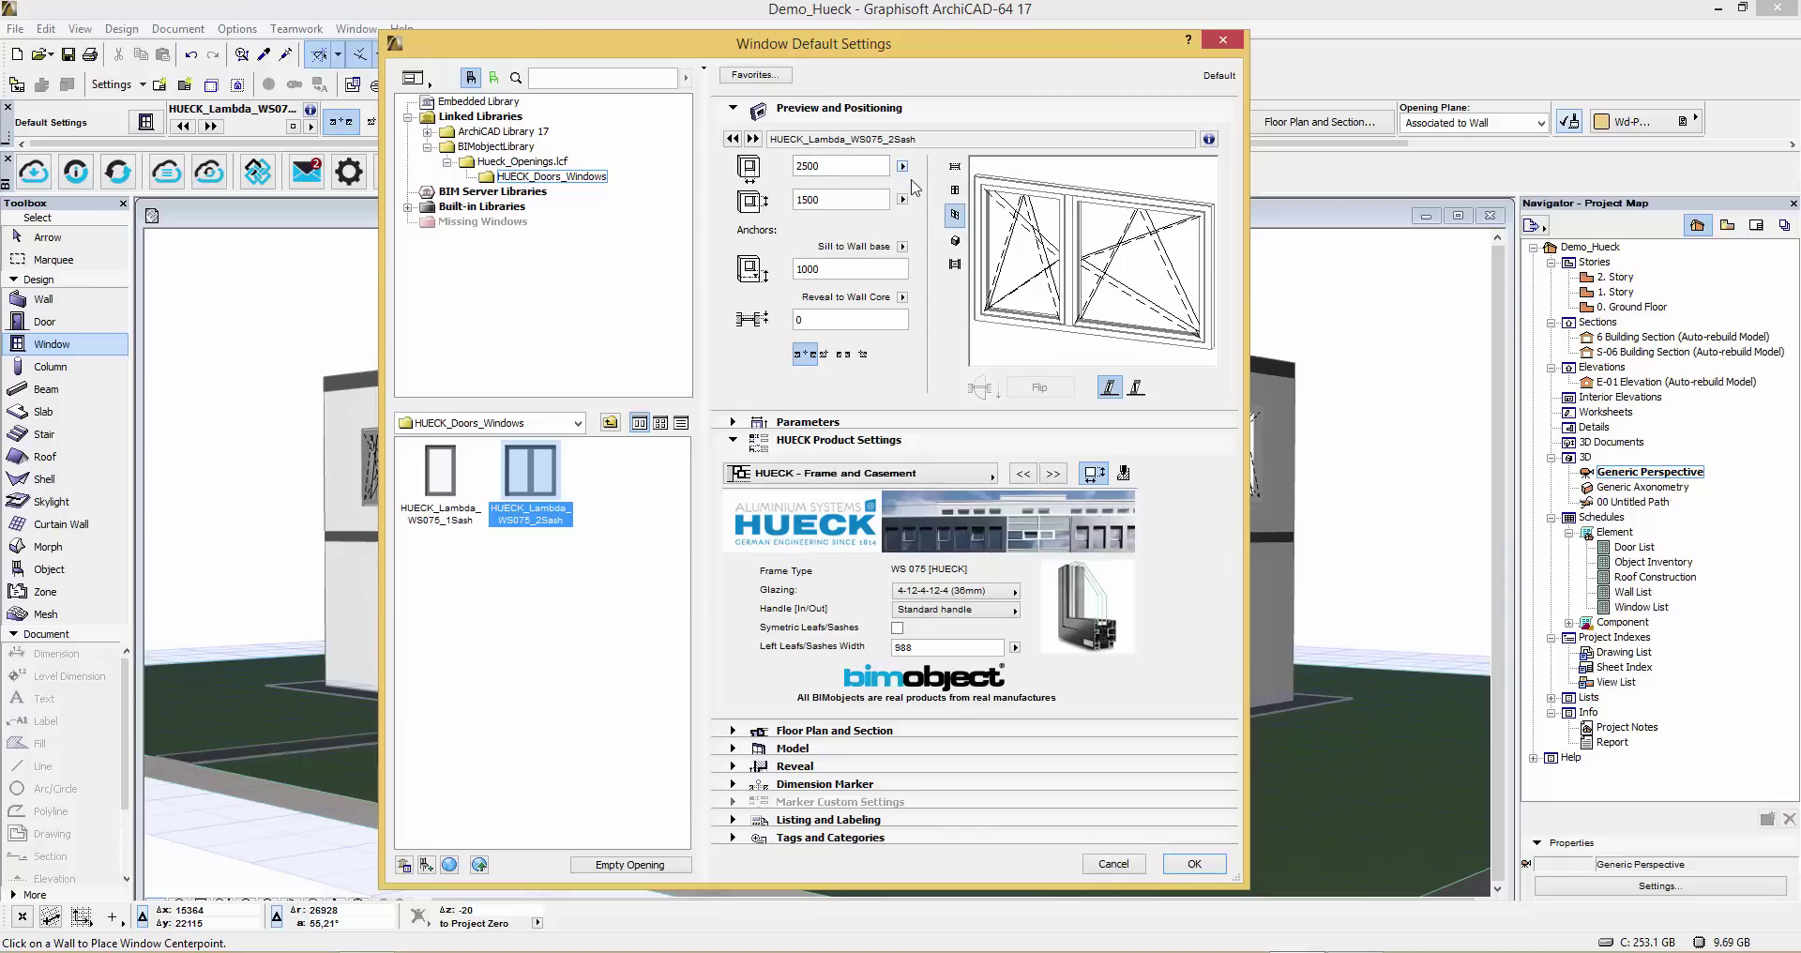
left_click(1191, 863)
double_click(1646, 308)
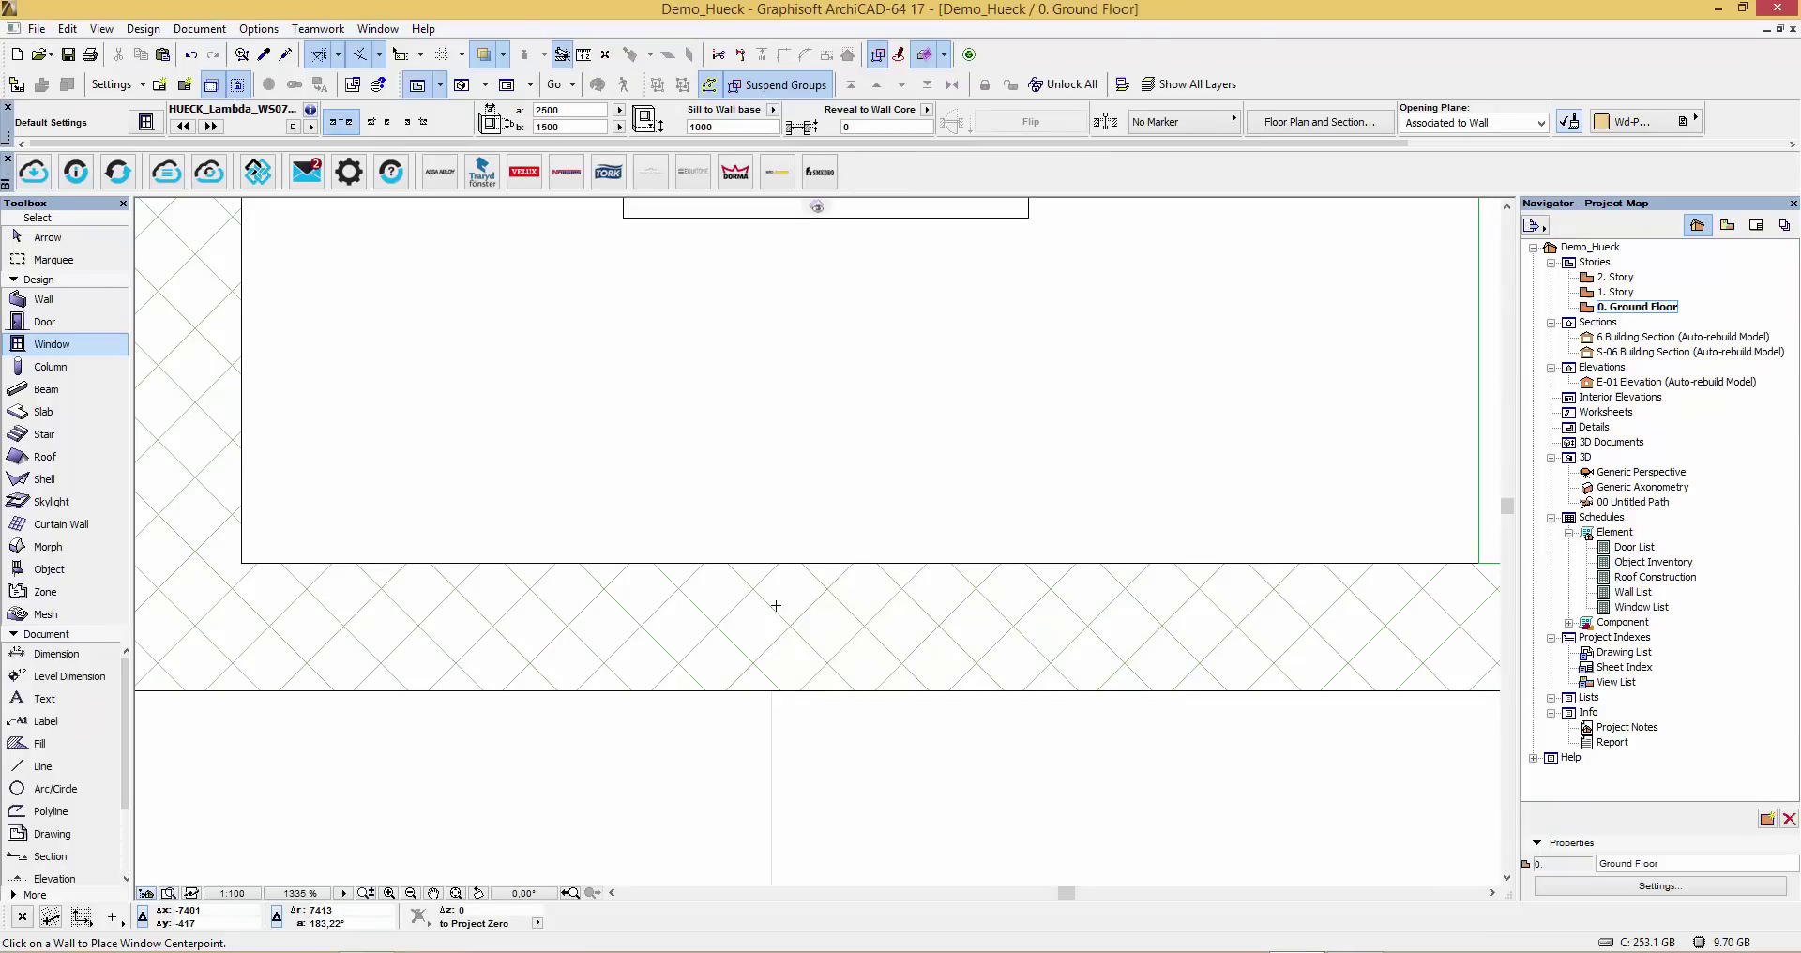
scroll(776, 606, "down", 3)
left_click(776, 605)
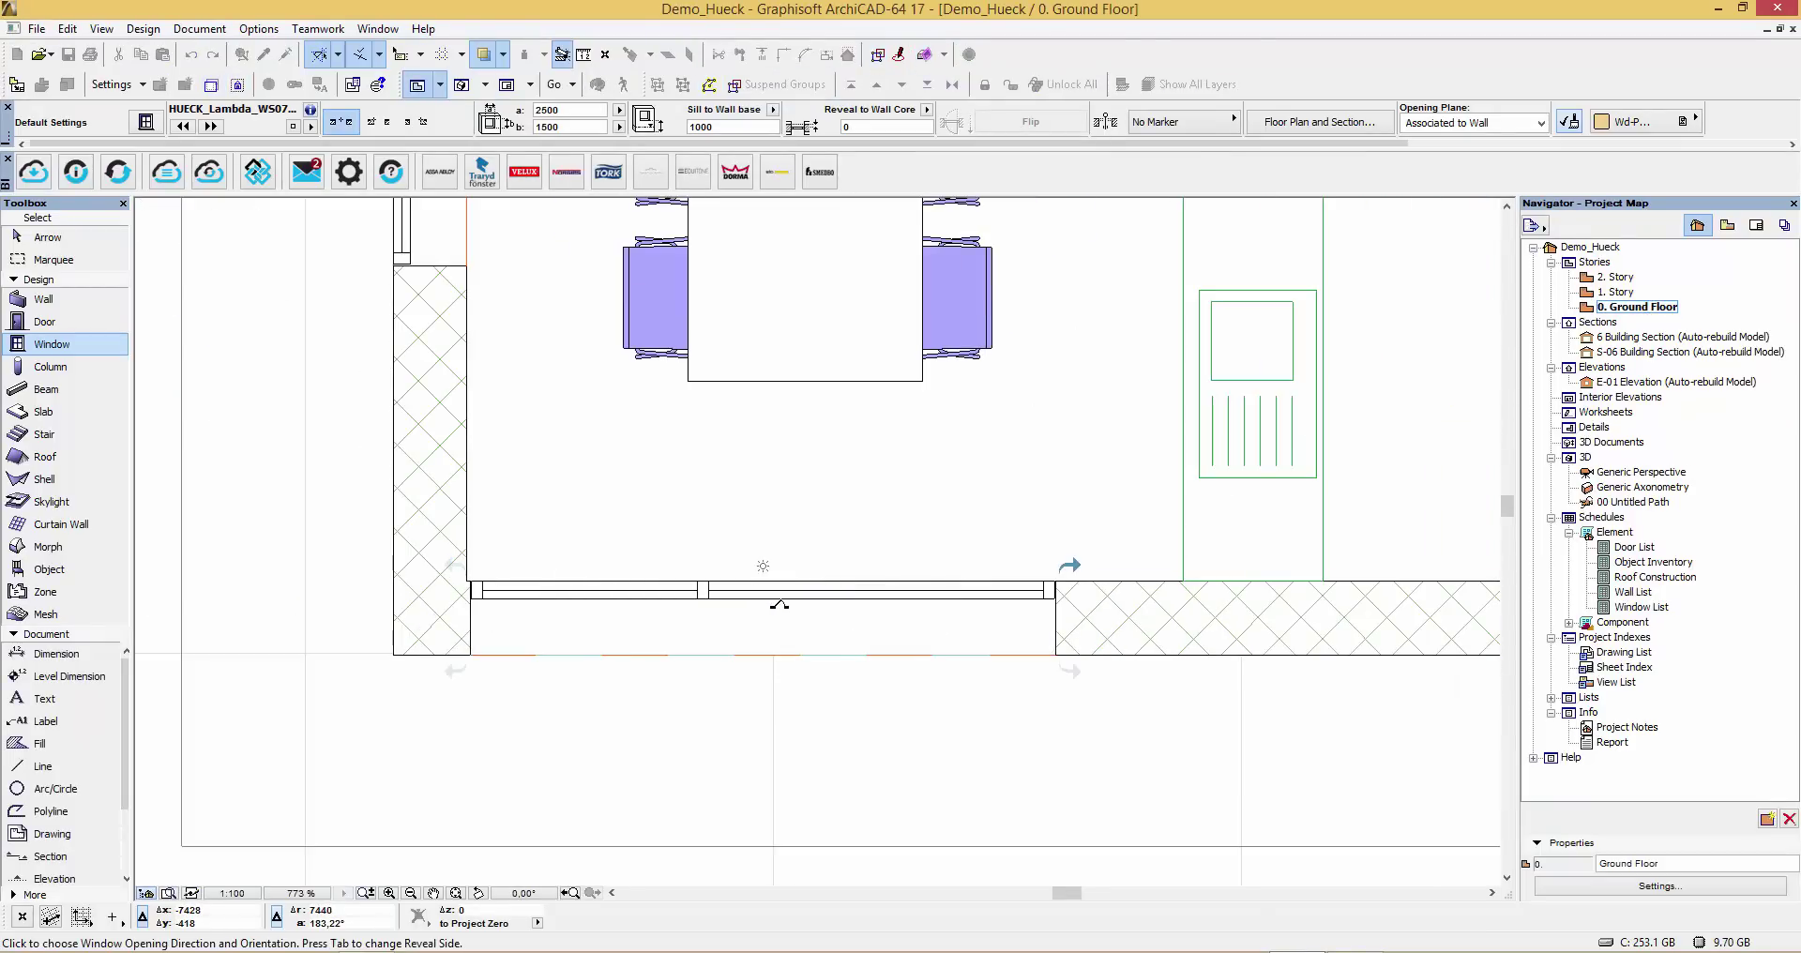
left_click(796, 574)
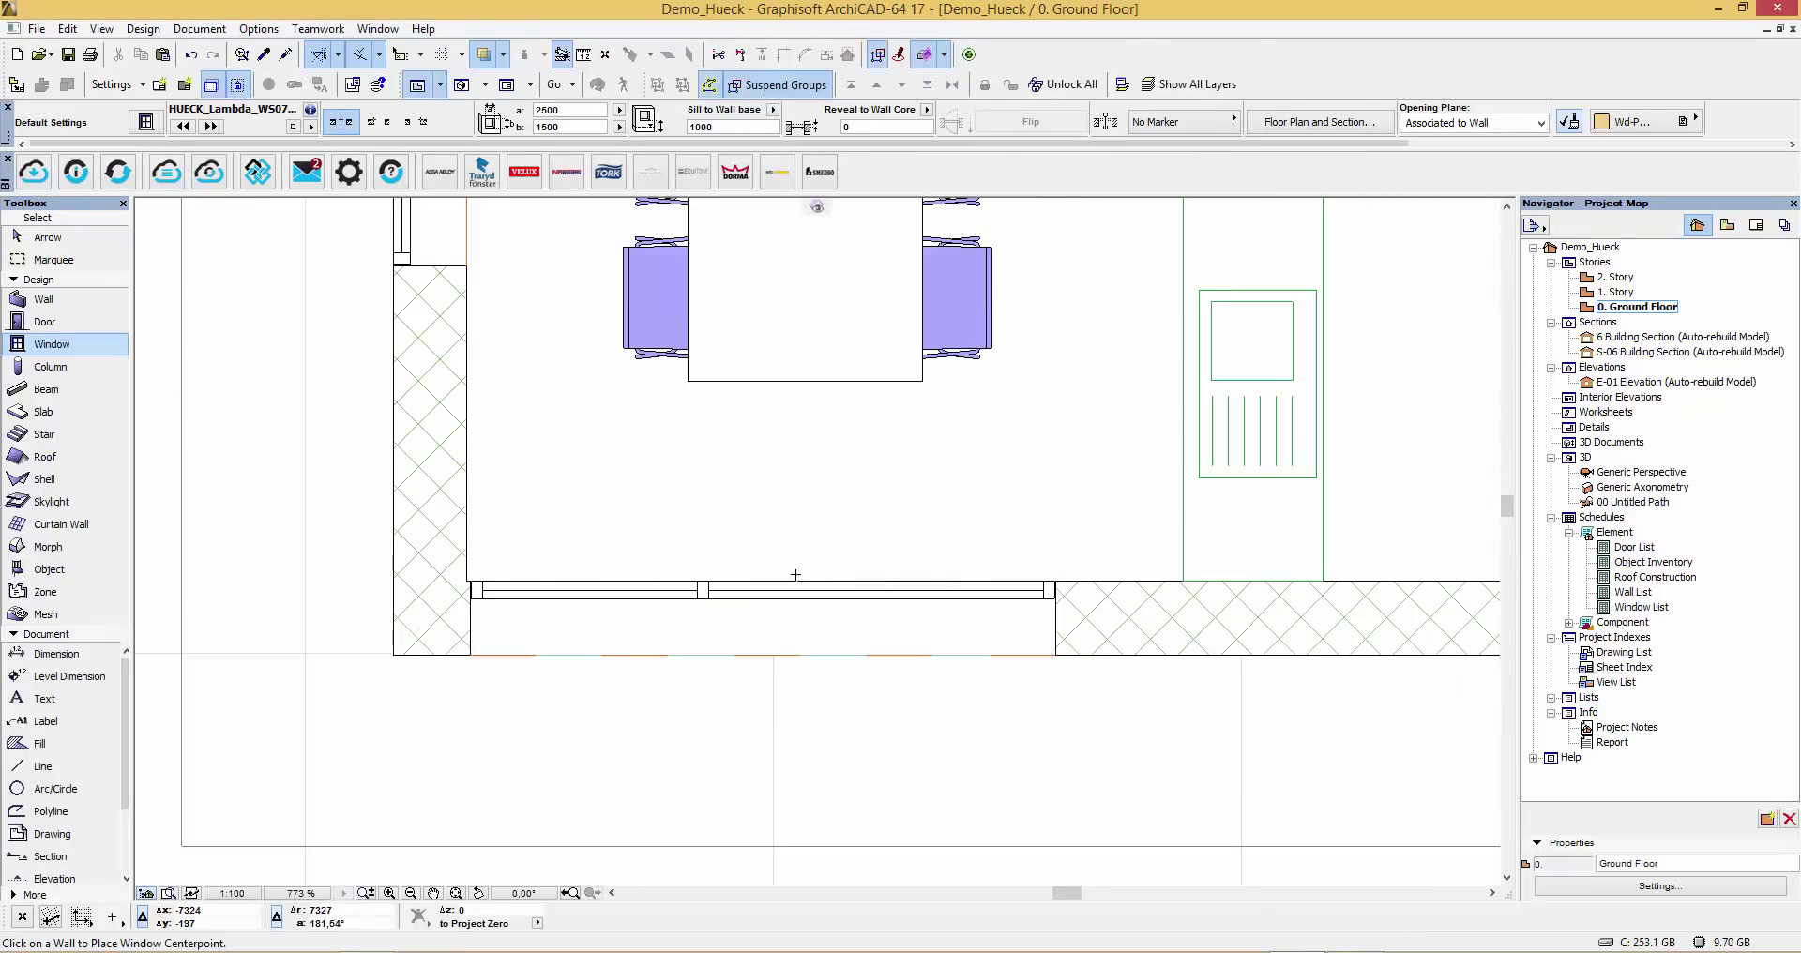
scroll(788, 589, "up", 4)
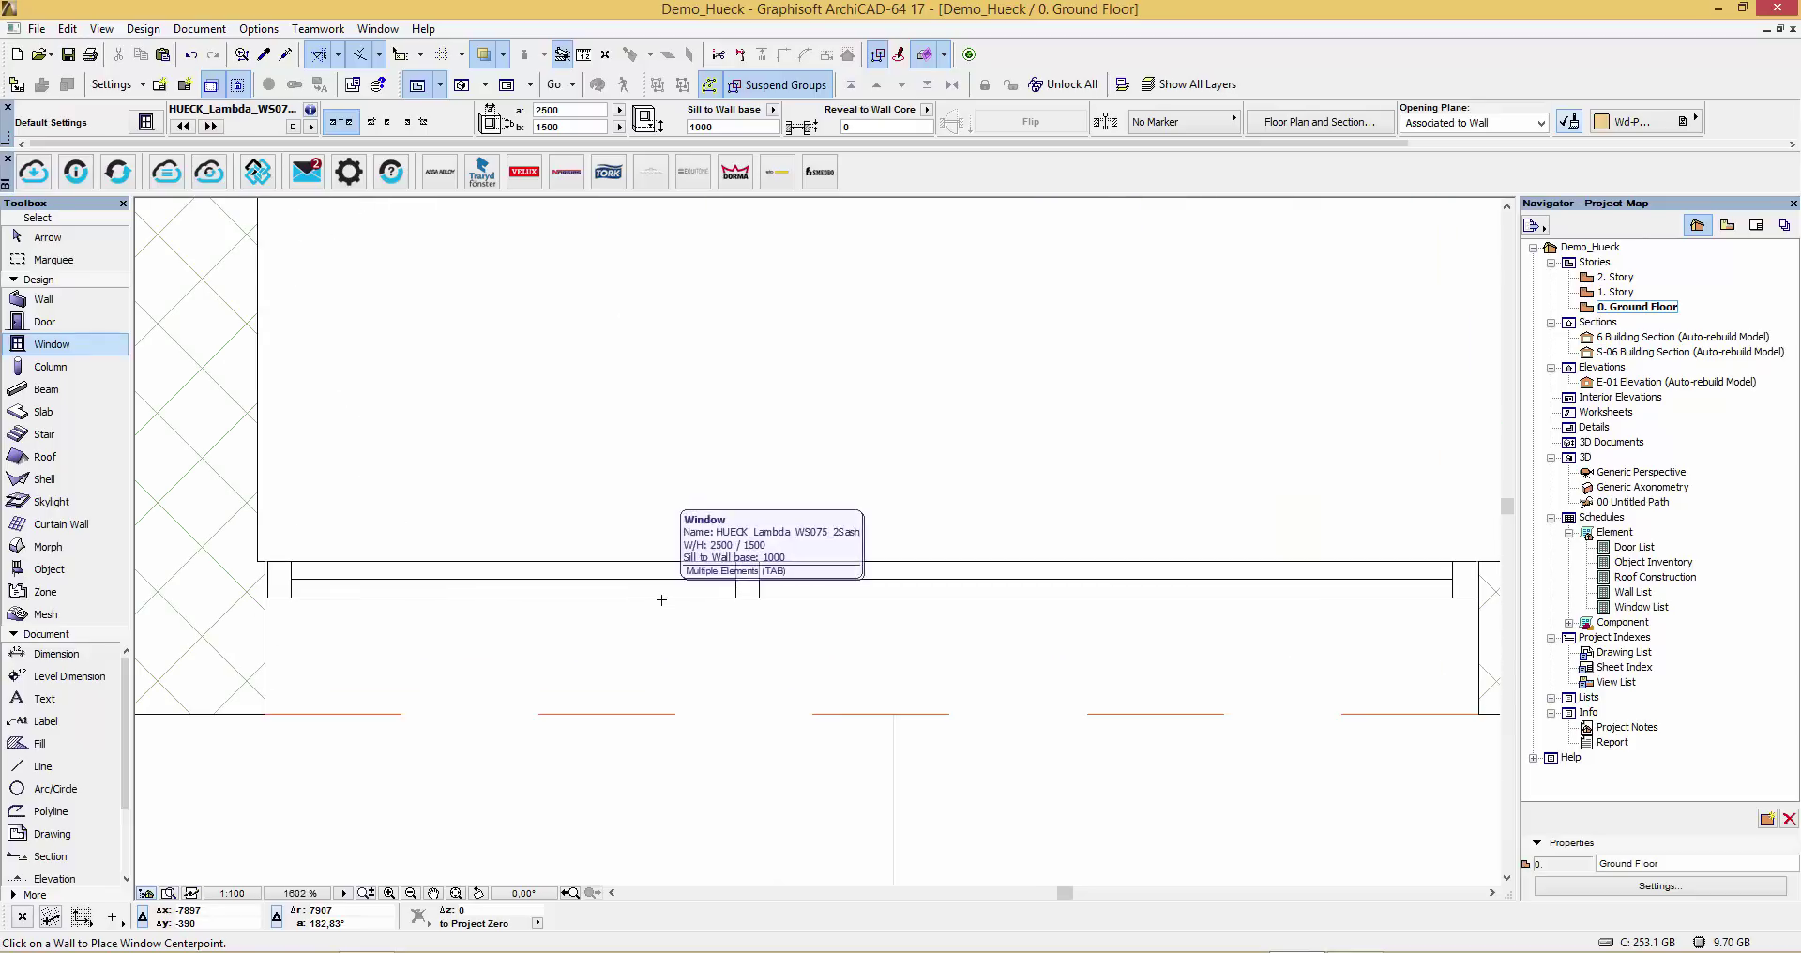
left_click(89, 240)
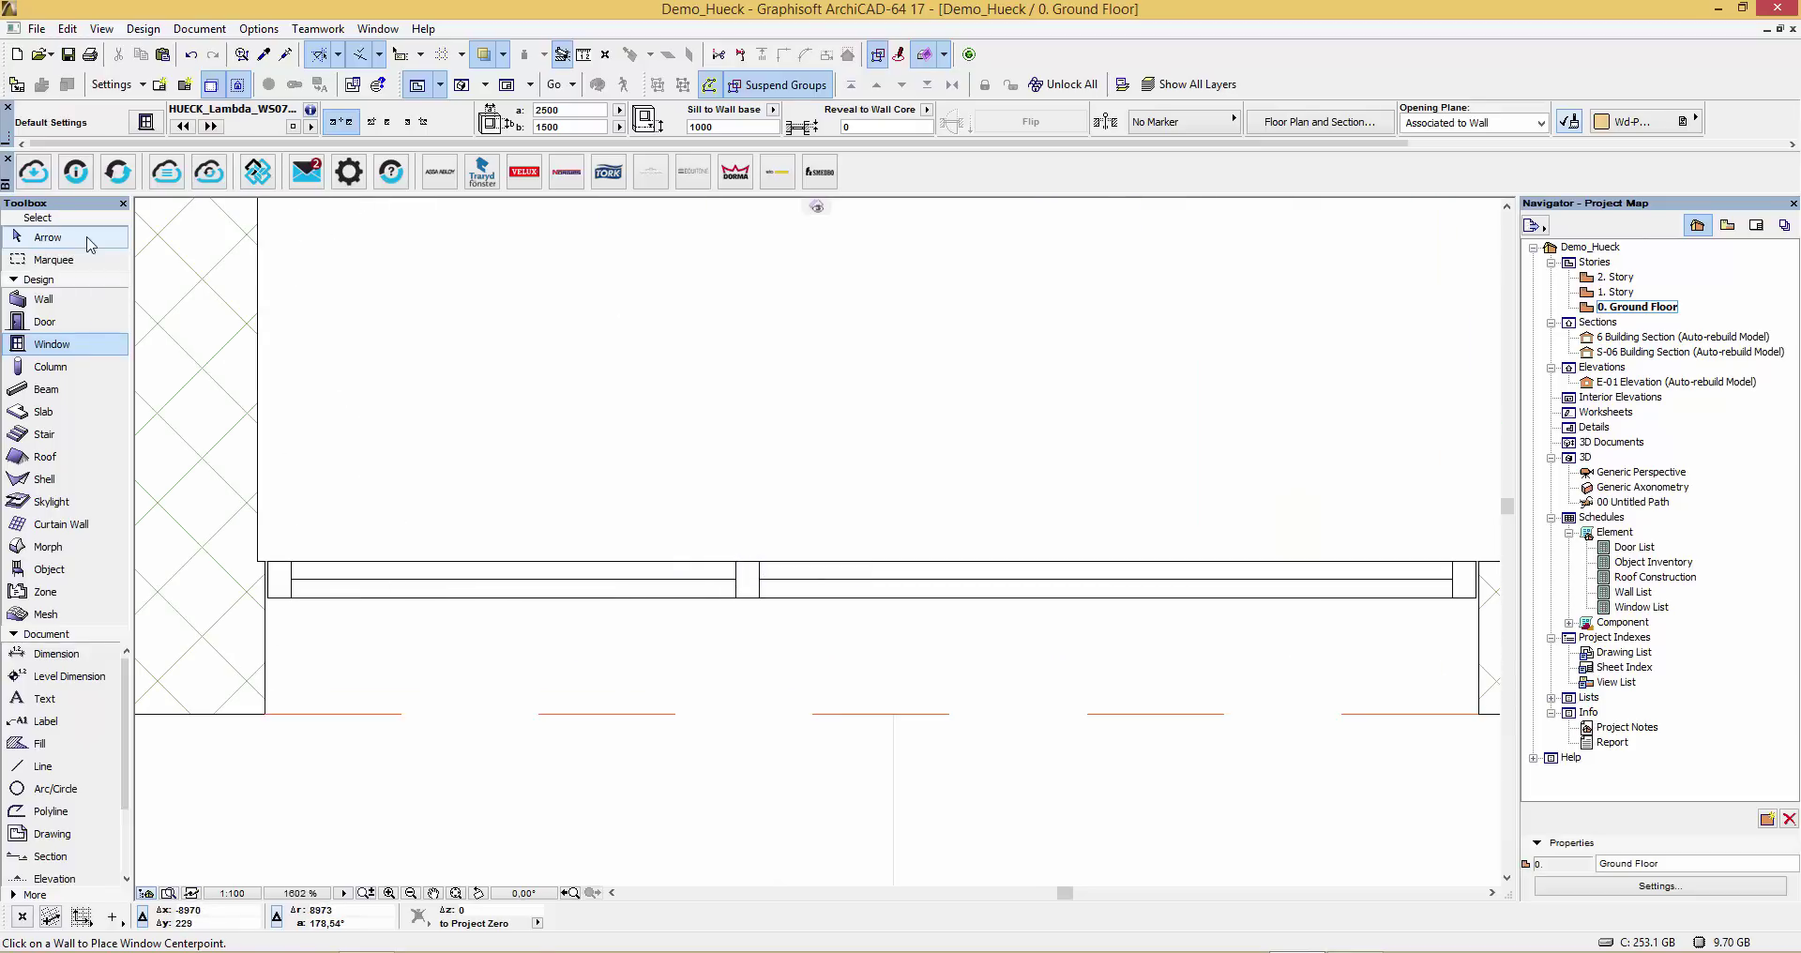
- With the window selected, change the floor plan scale to 1:50, then 1:10
left_click(574, 580)
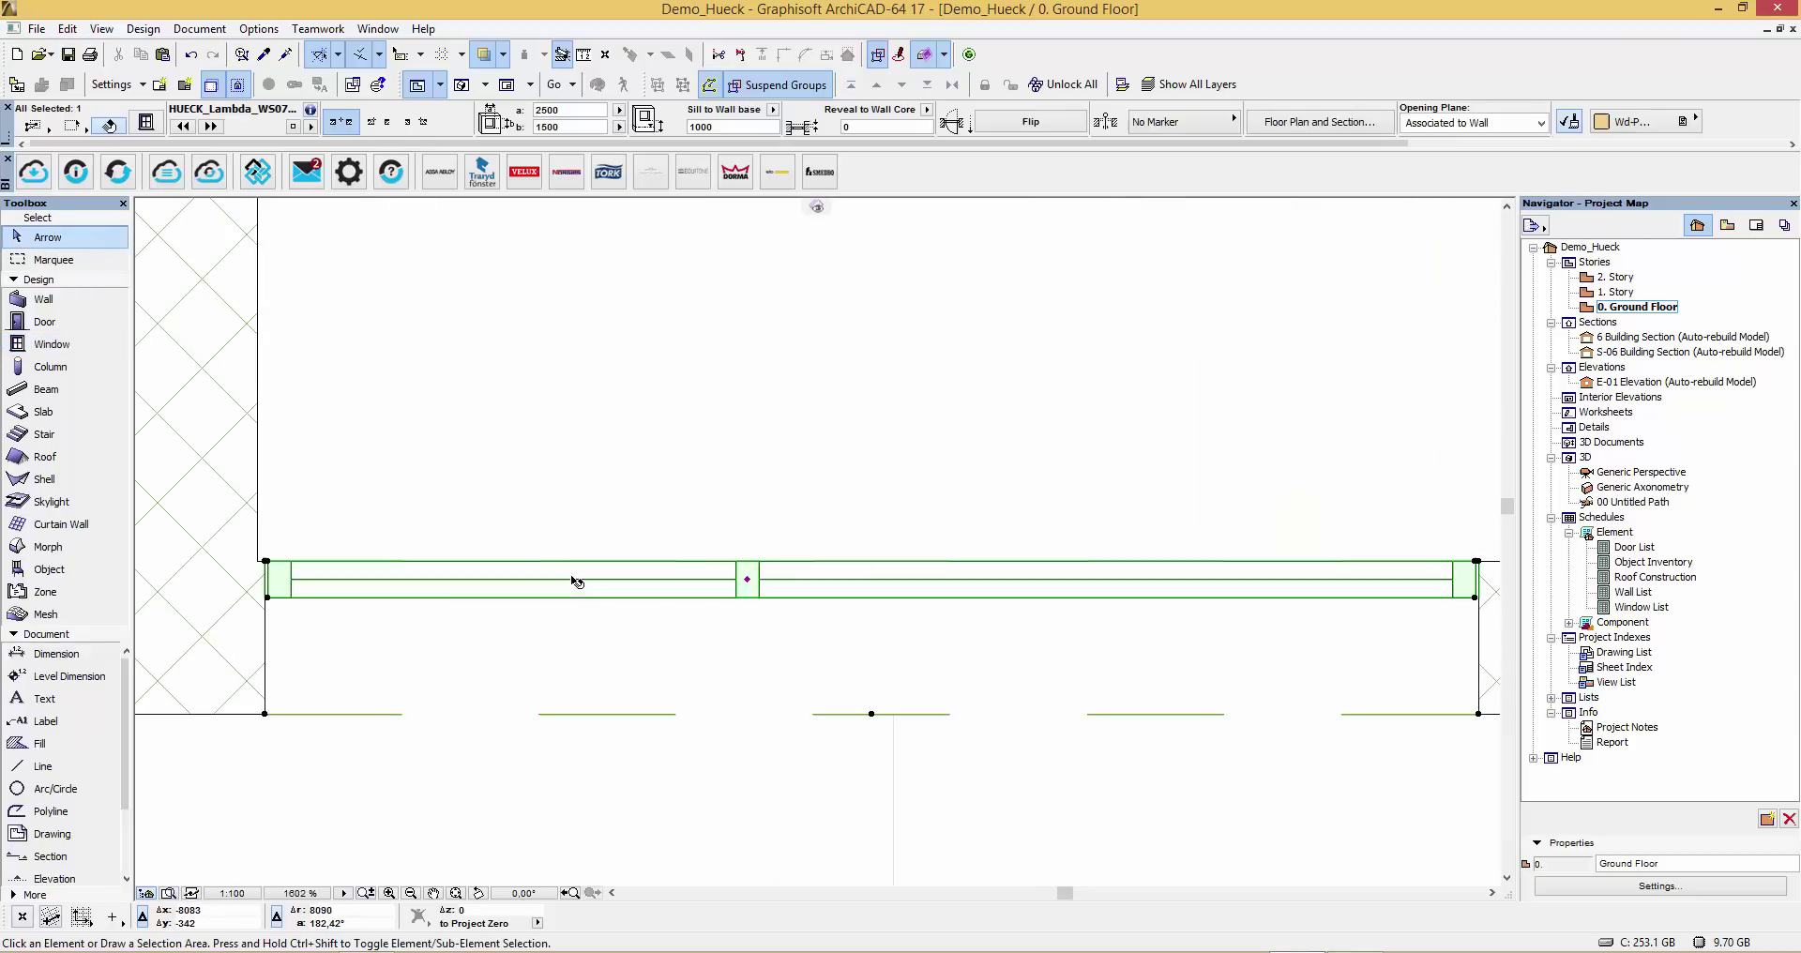
left_click(233, 894)
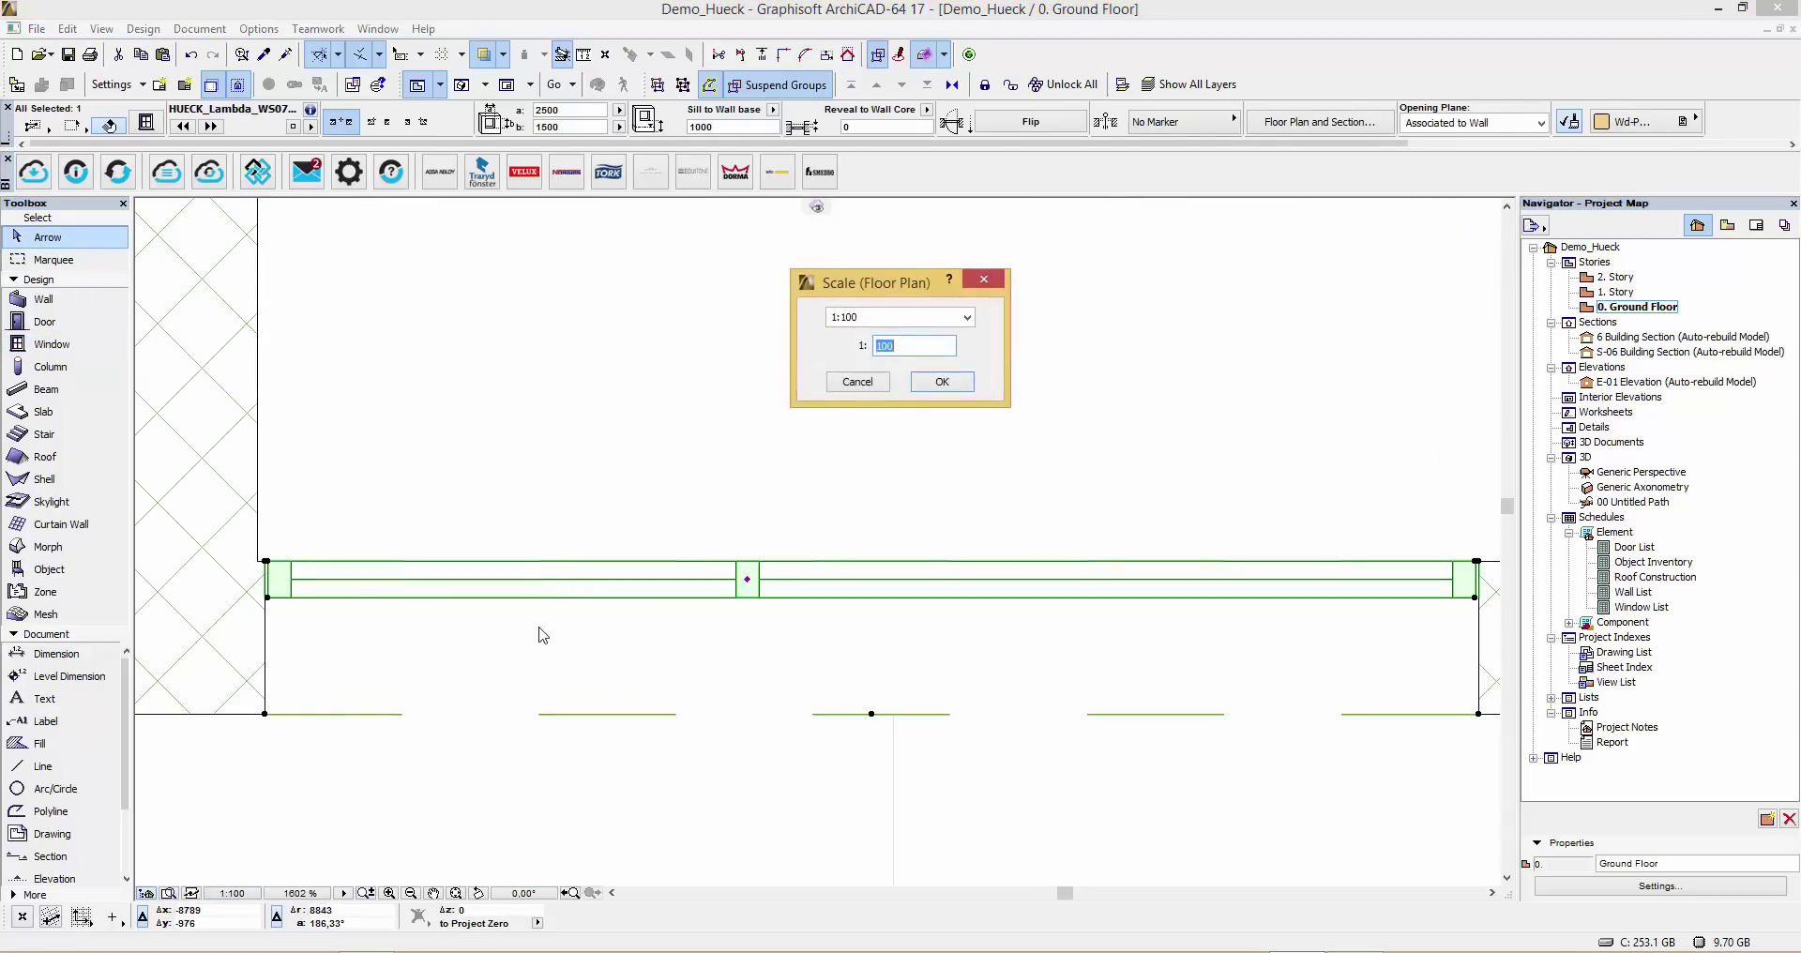
key("Return")
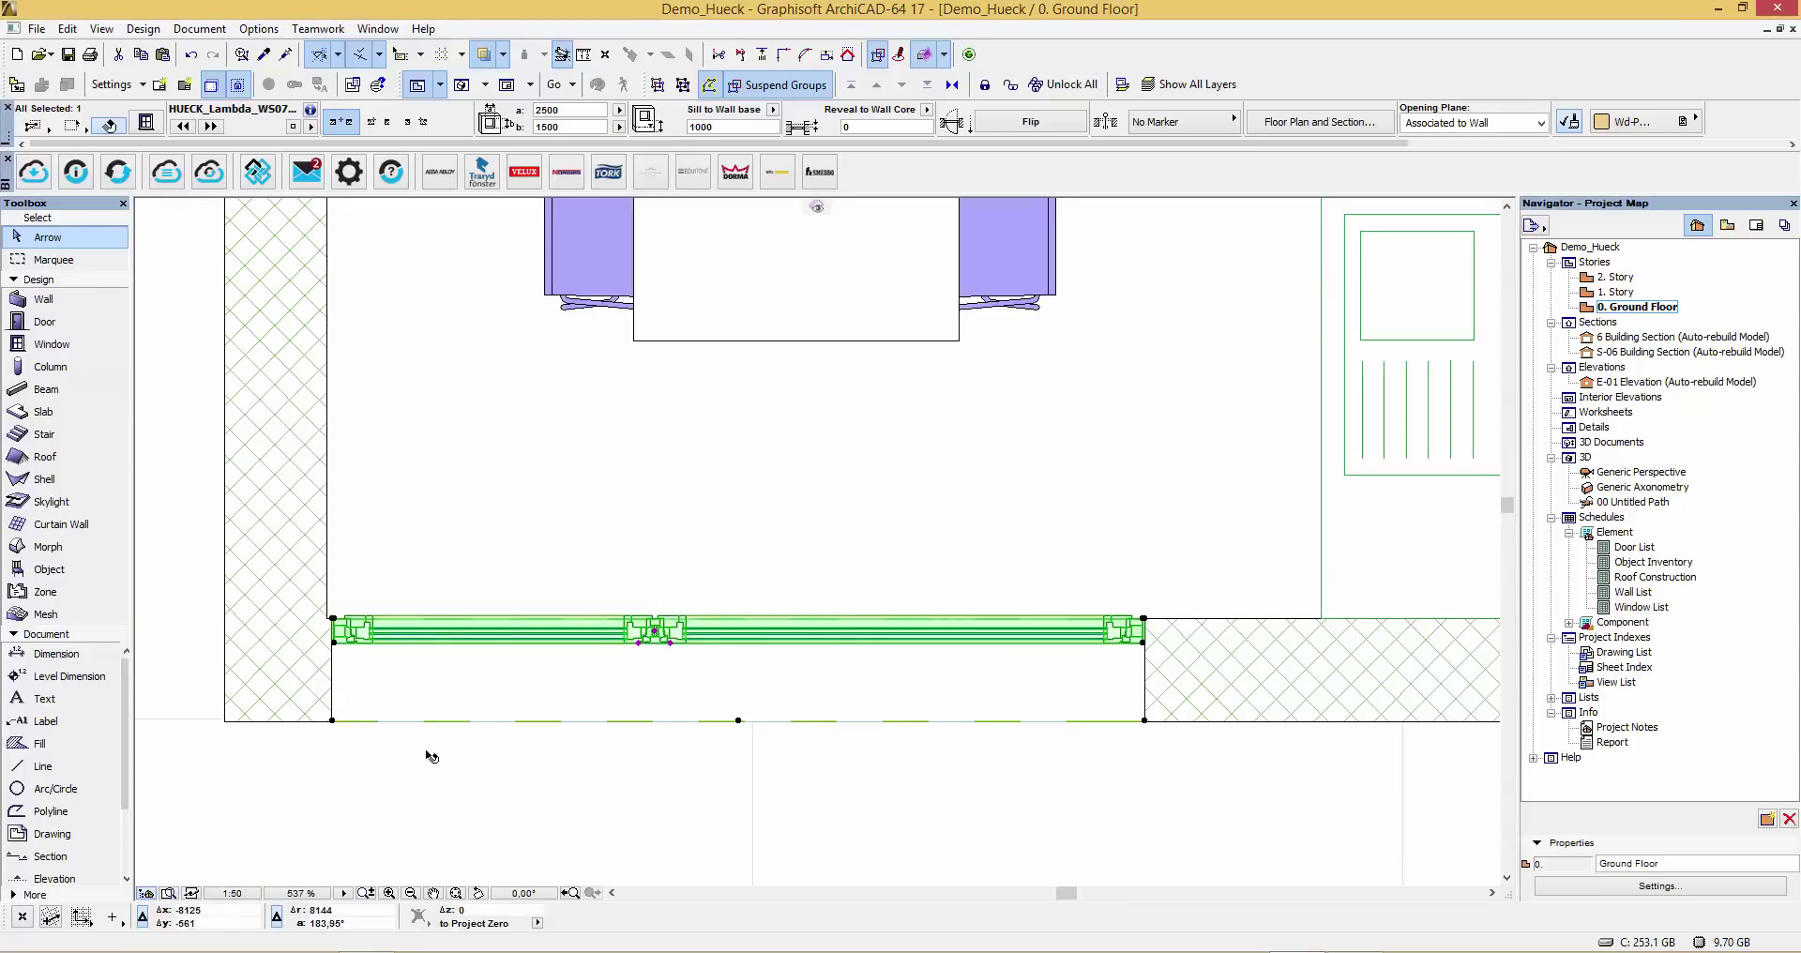
left_click(231, 894)
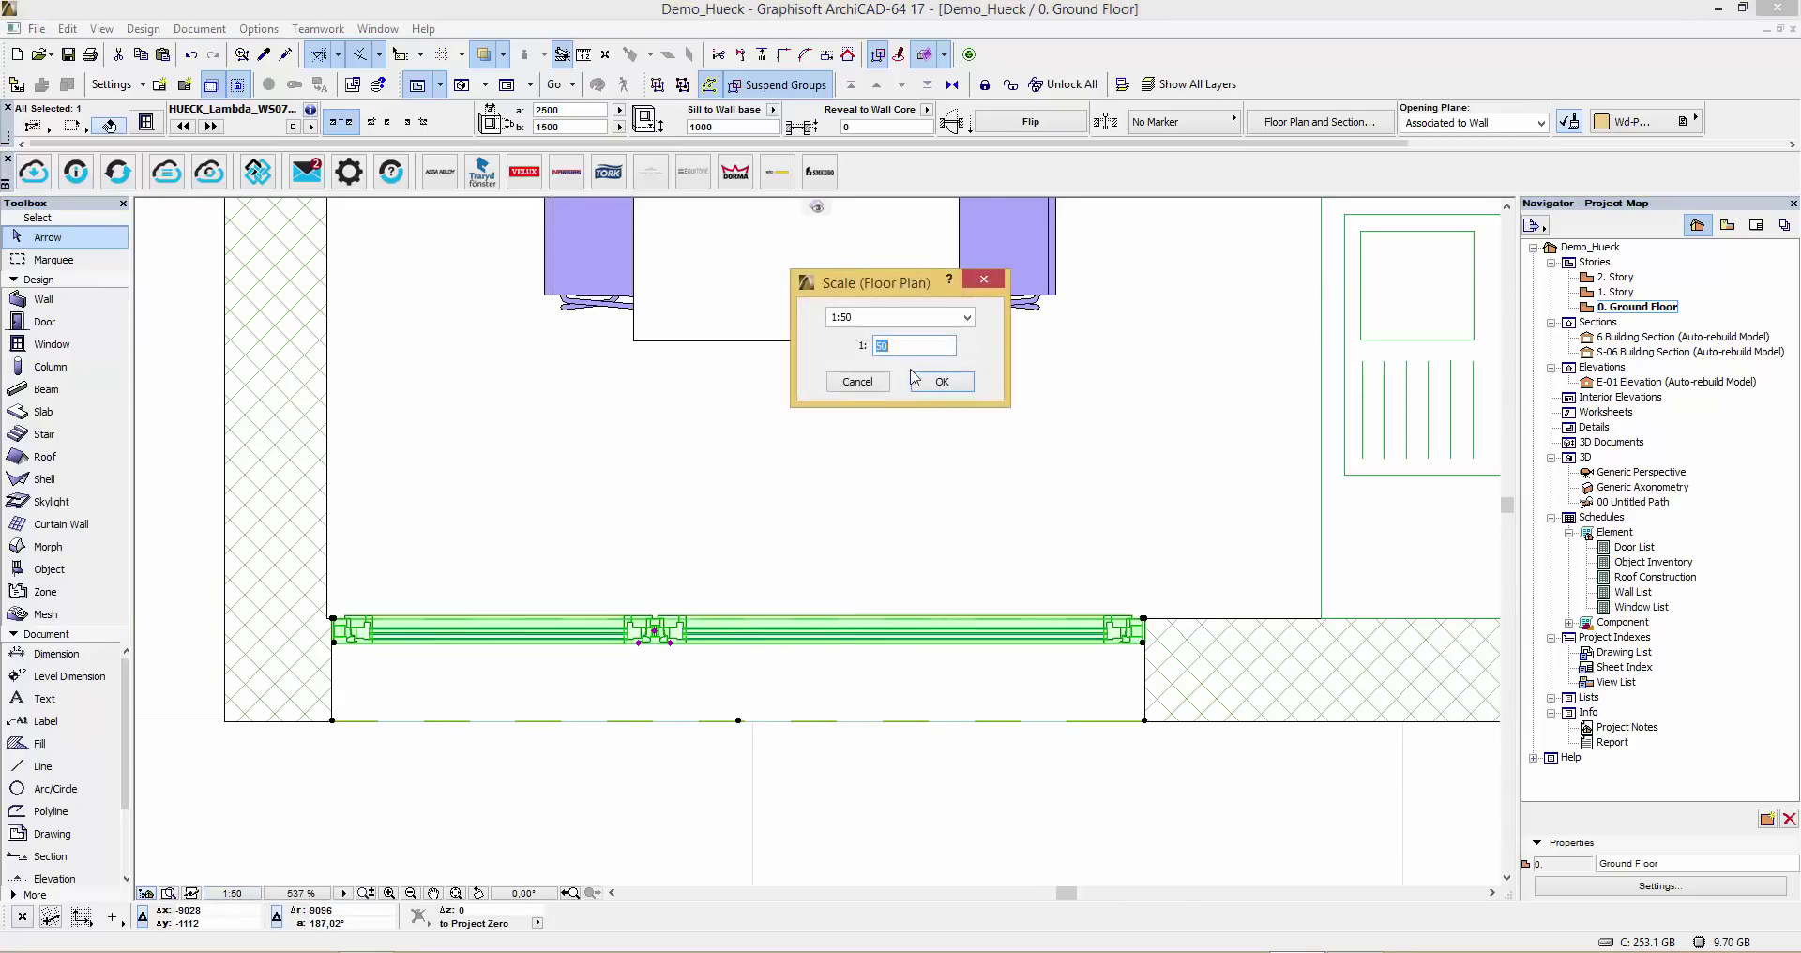
key("Return")
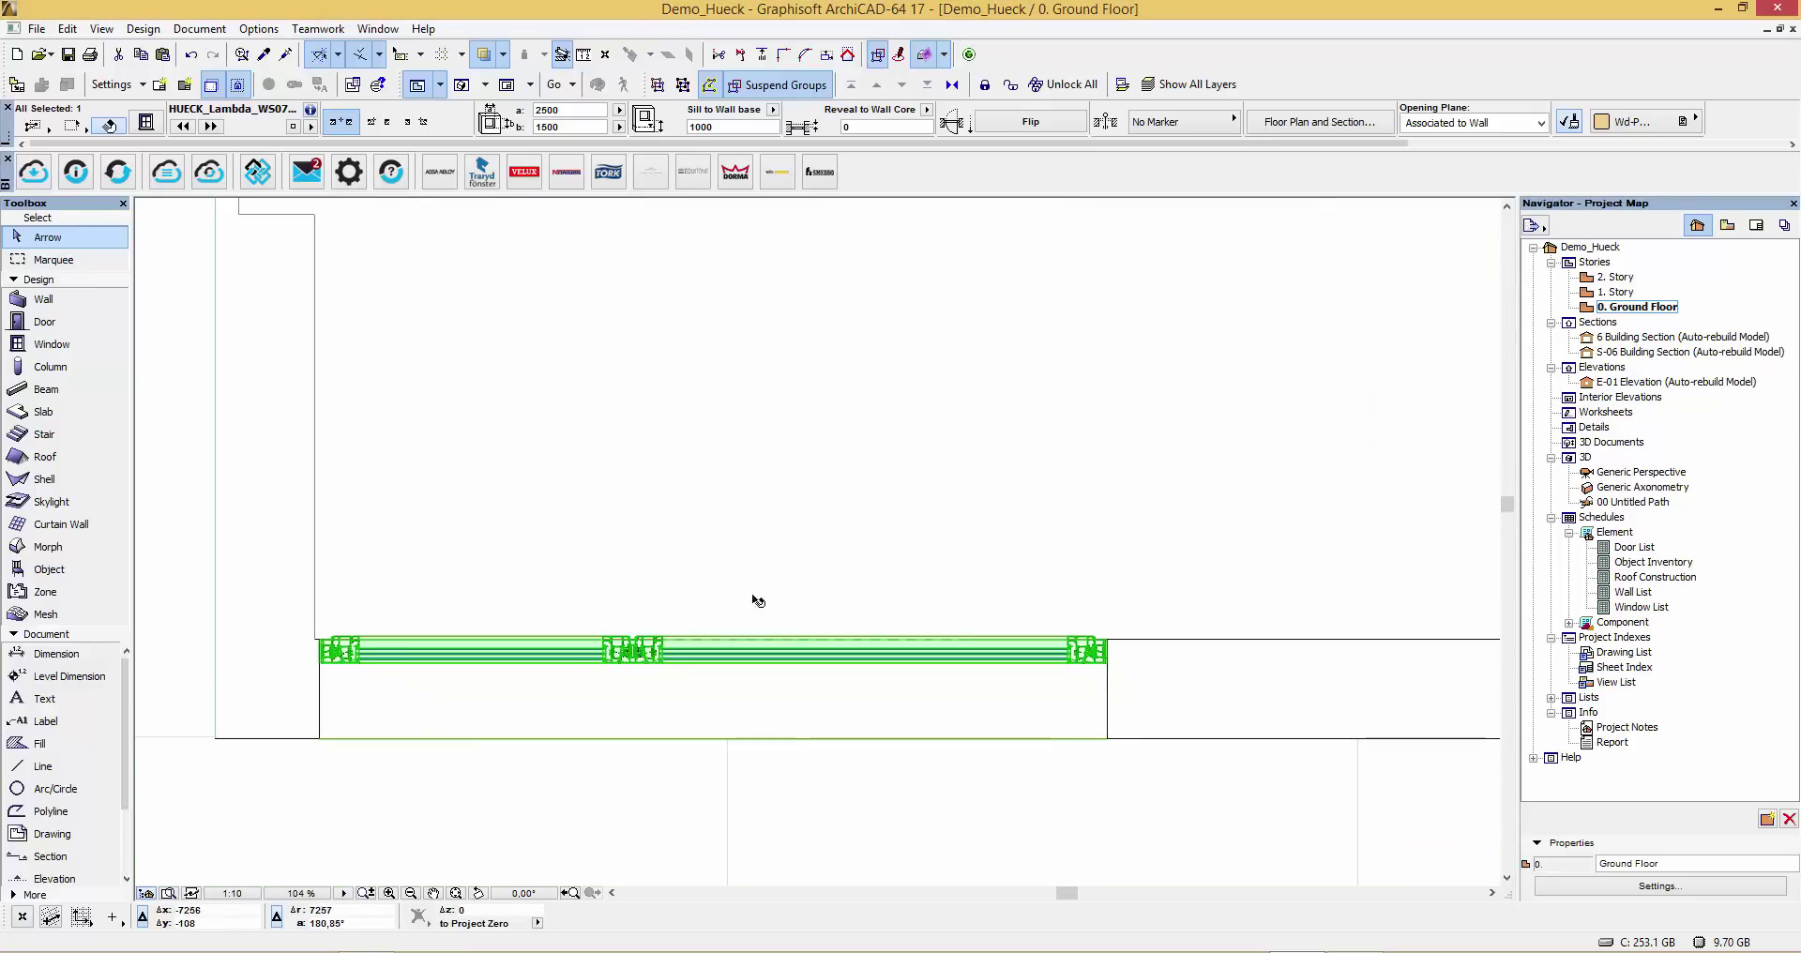
- Zoom and pan to inspect the window's detailed frame and sash profiles, then deselect
scroll(633, 663, "up", 2)
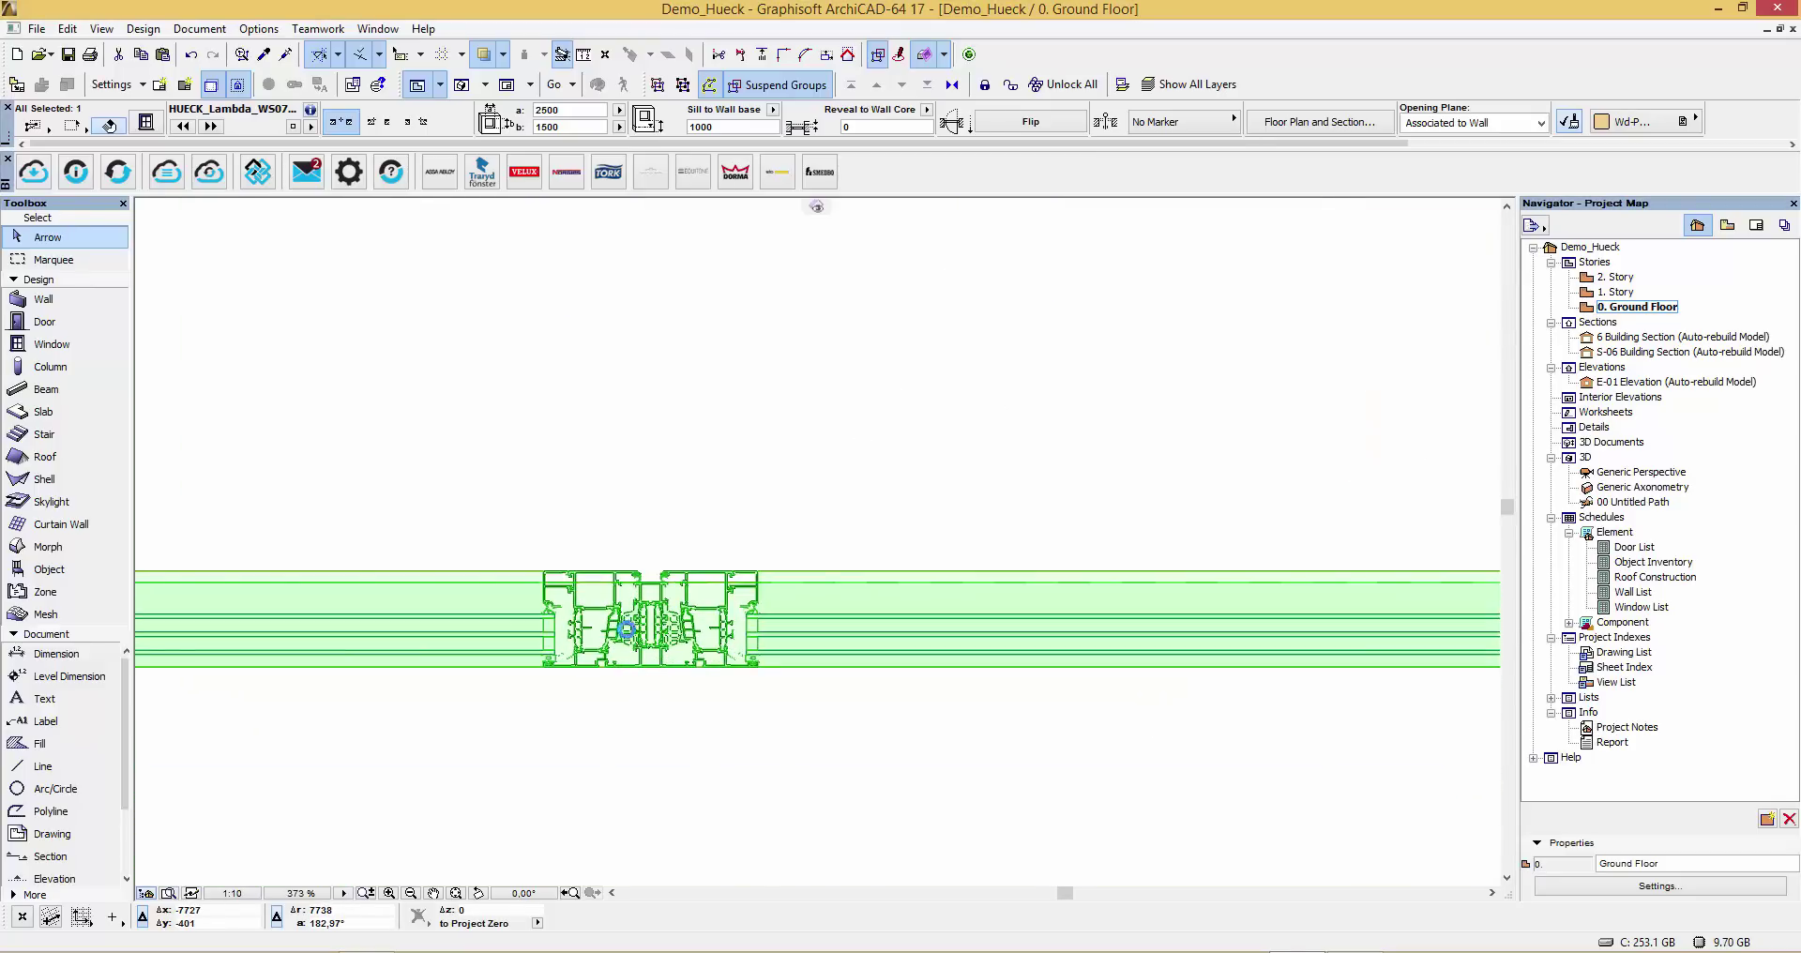
scroll(634, 647, "up", 2)
scroll(654, 637, "up", 2)
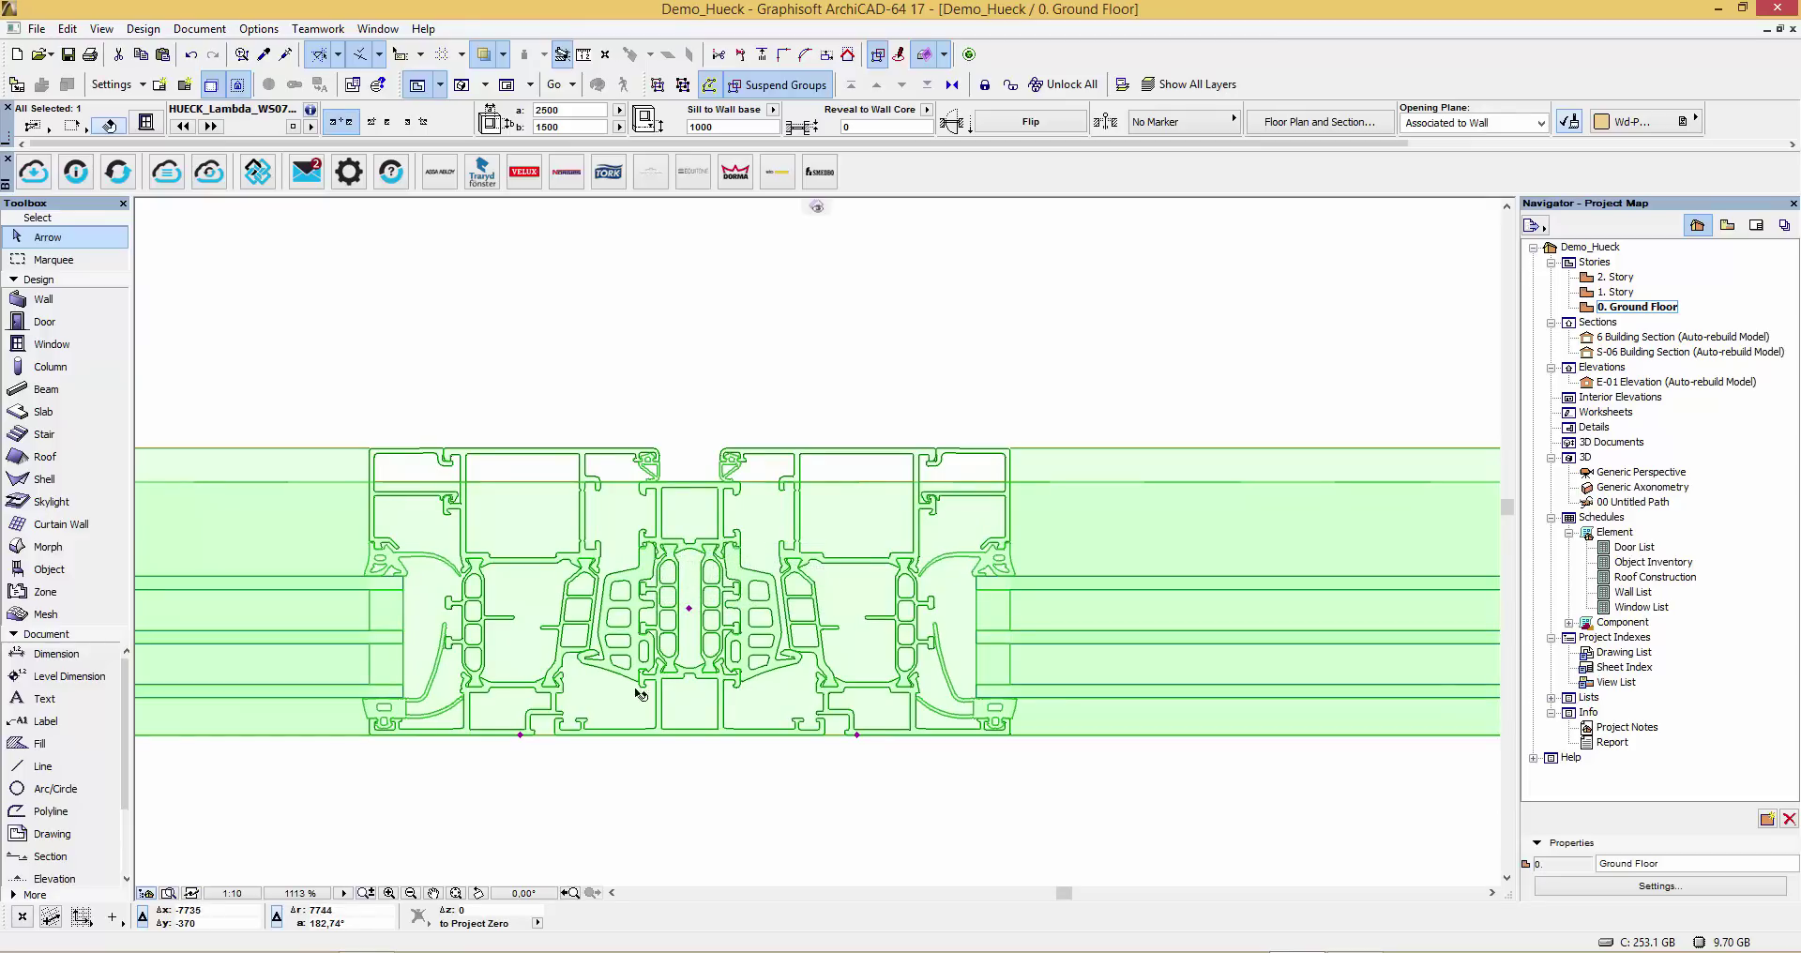
scroll(769, 676, "down", 1)
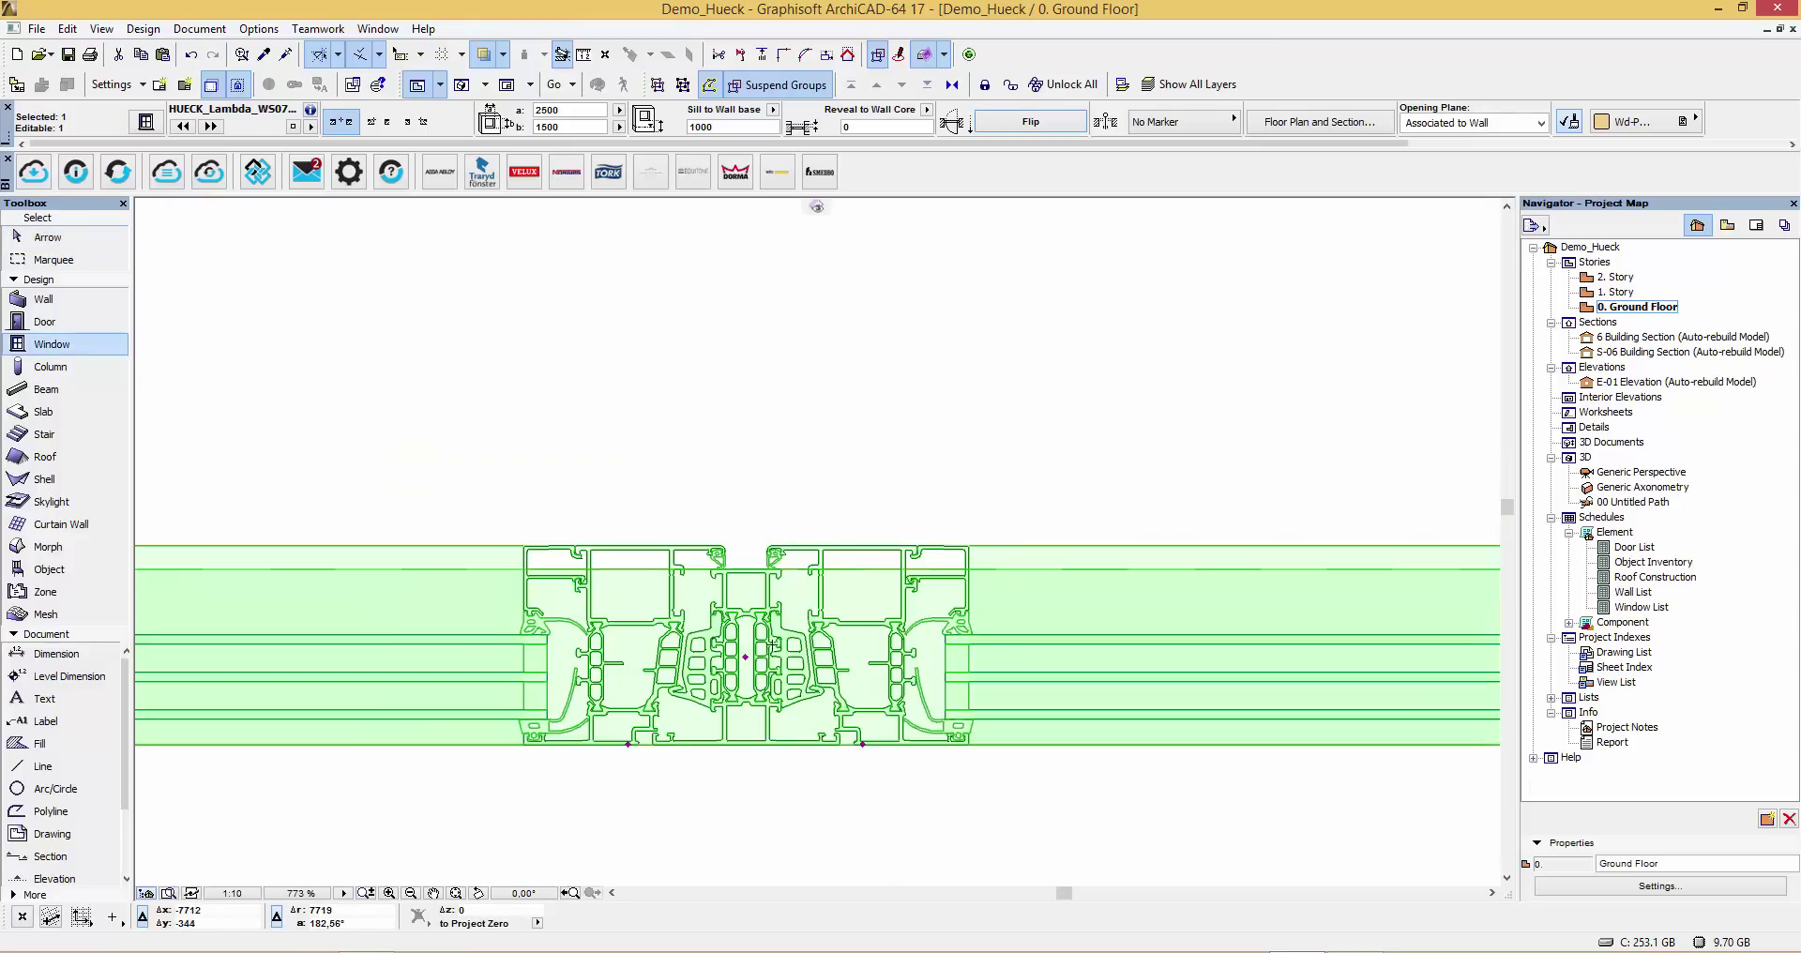
scroll(837, 540, "down", 2)
scroll(816, 515, "down", 2)
scroll(809, 497, "down", 1)
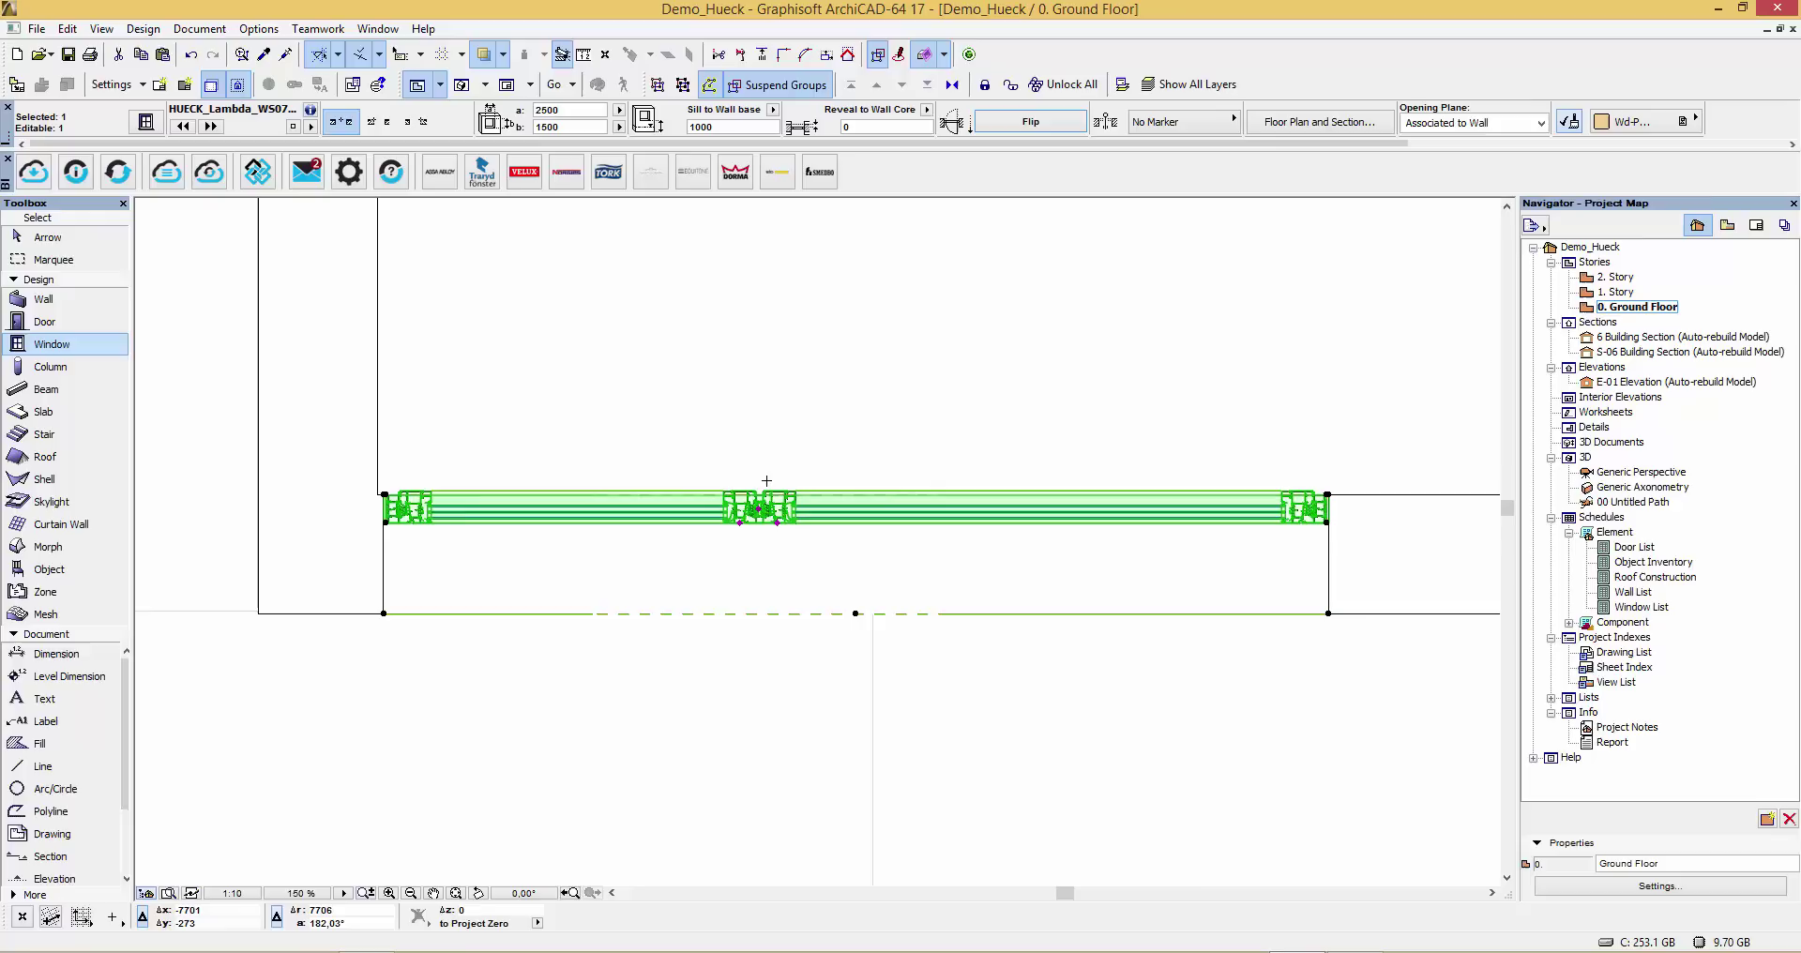
middle_click_drag(952, 502, 663, 664)
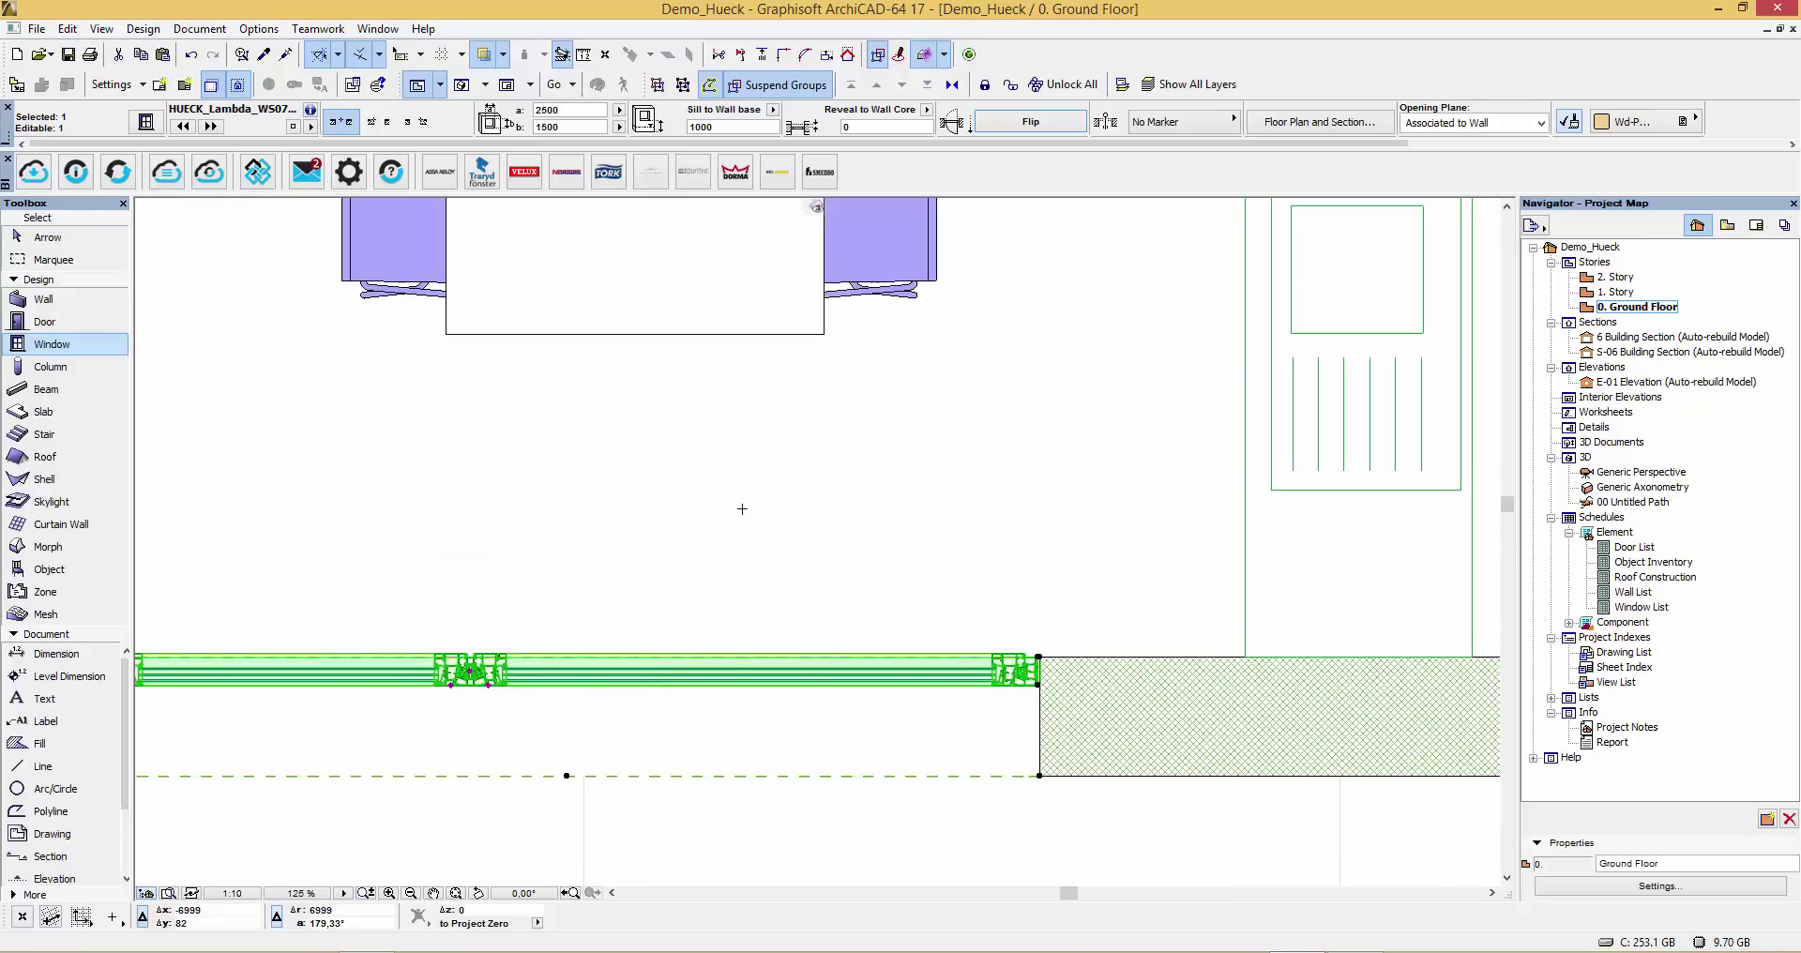
key("Escape")
- Move the window's vertical post to 1402 from the left
middle_click_drag(746, 595, 937, 582)
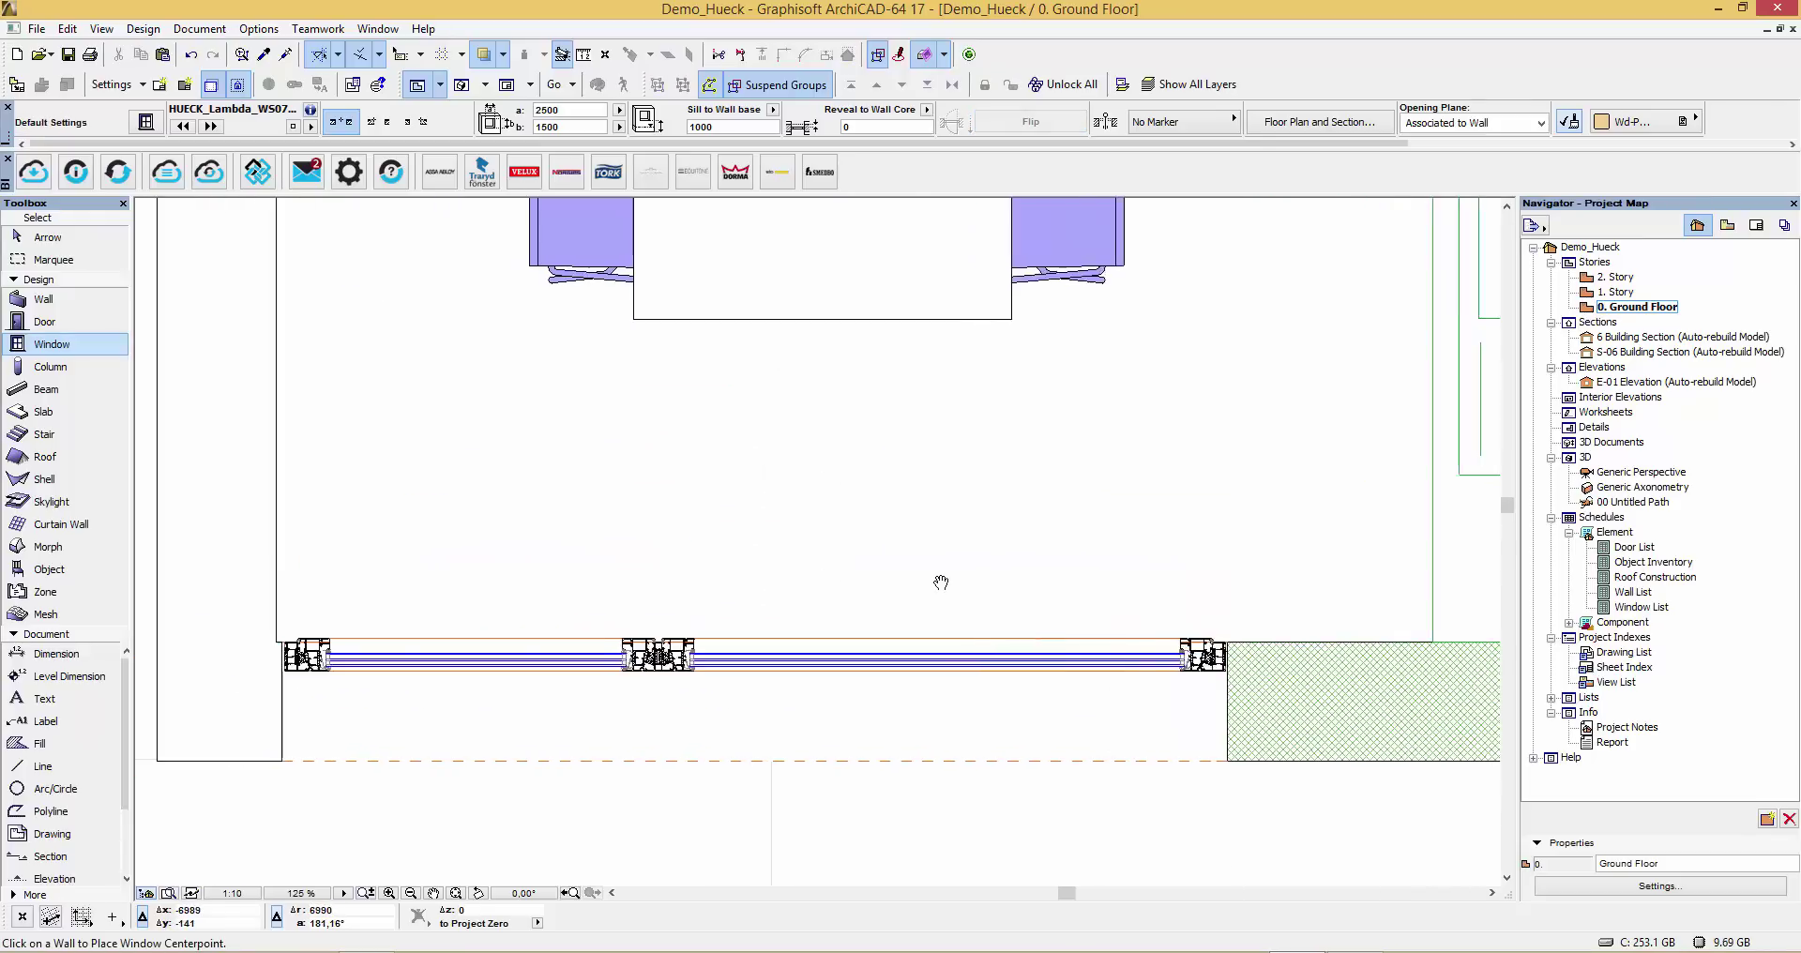
left_click(677, 651)
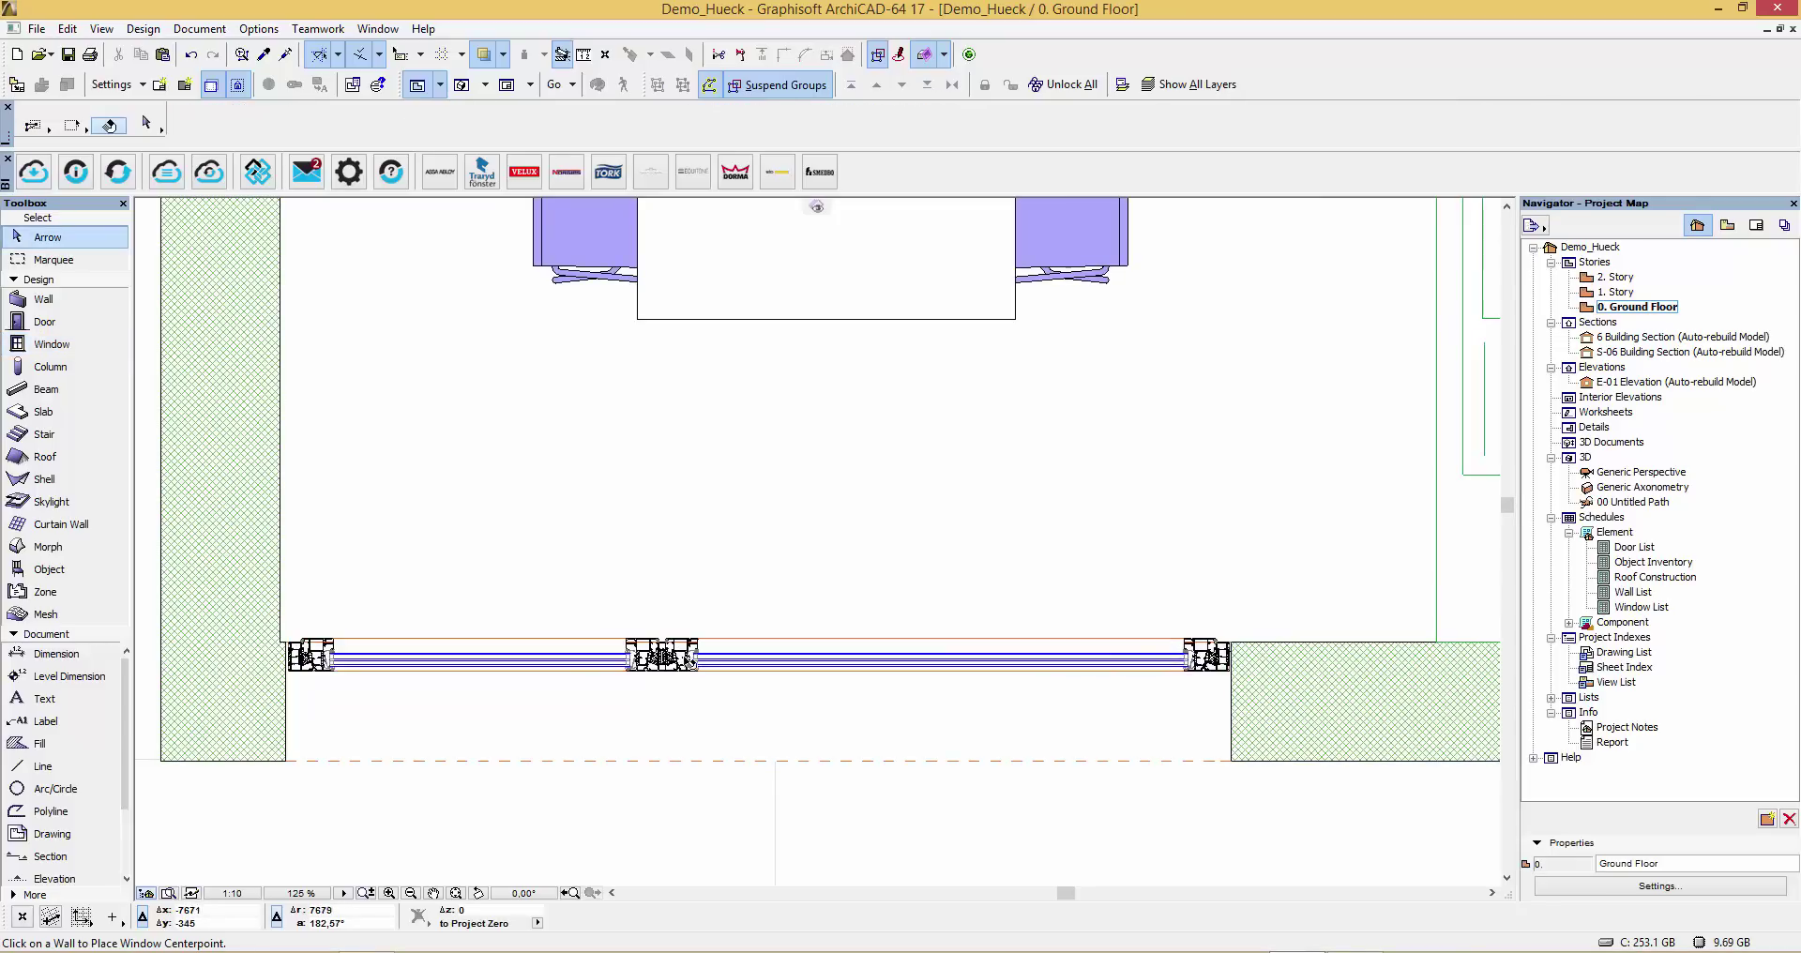
key("ctrl+a")
left_click(662, 659)
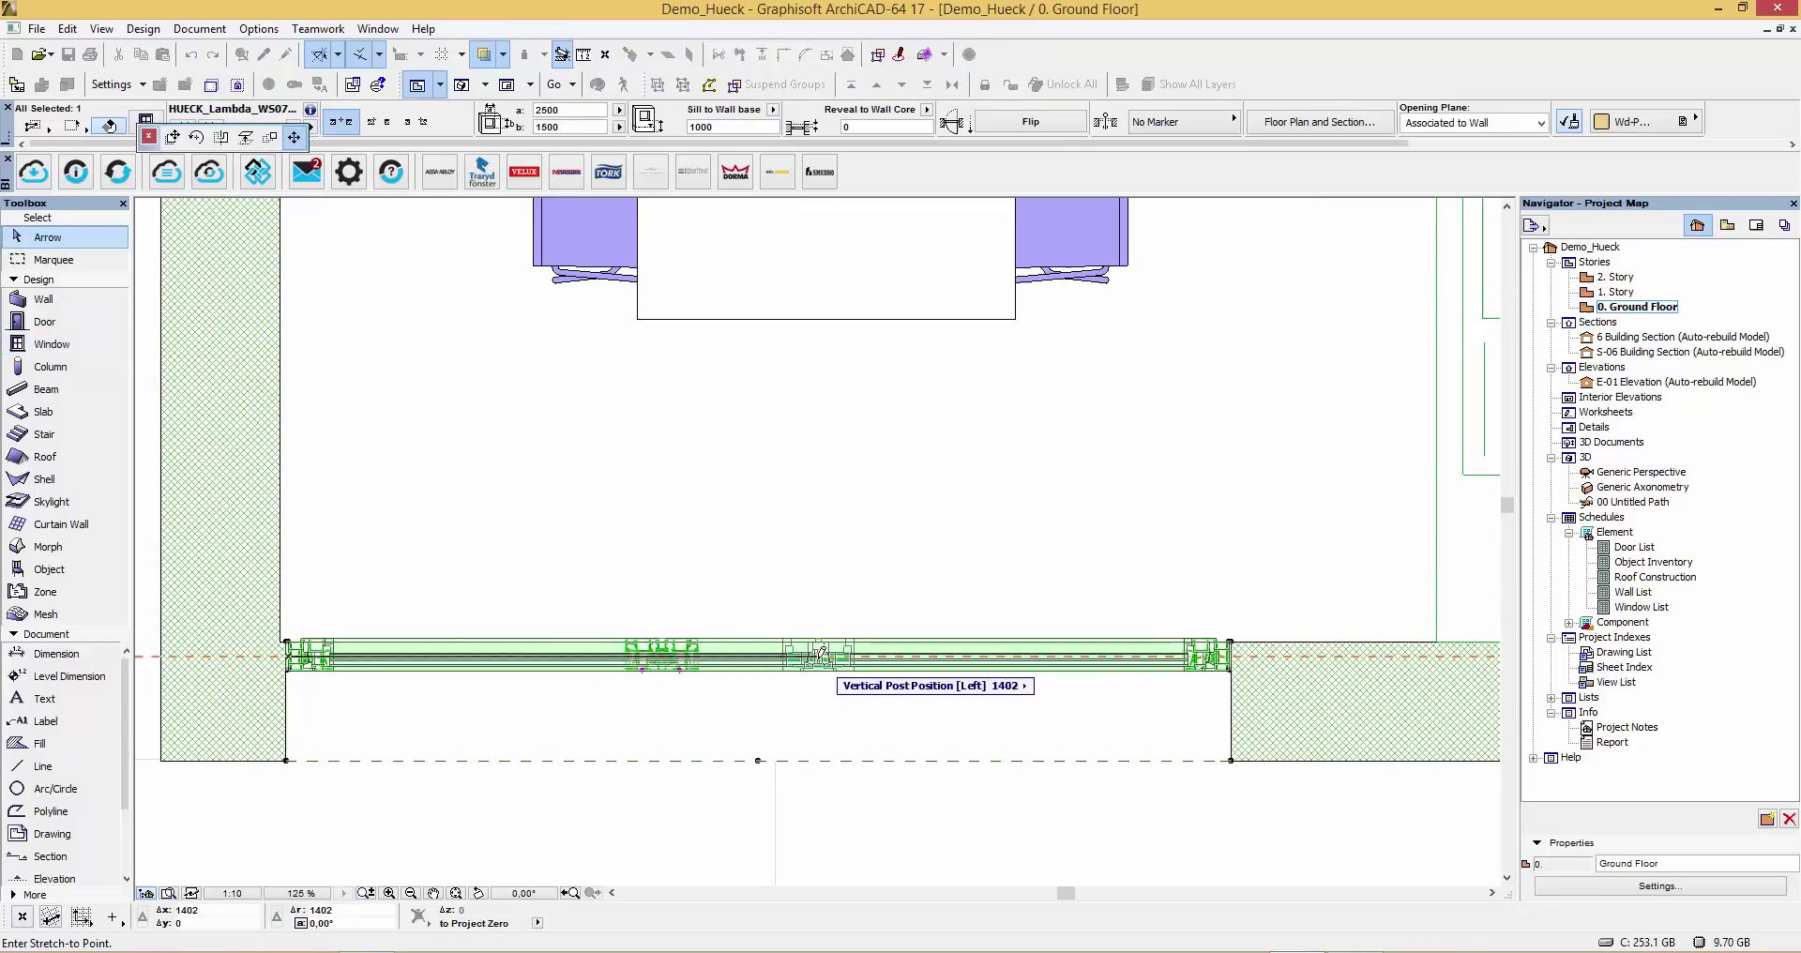
left_click(819, 651)
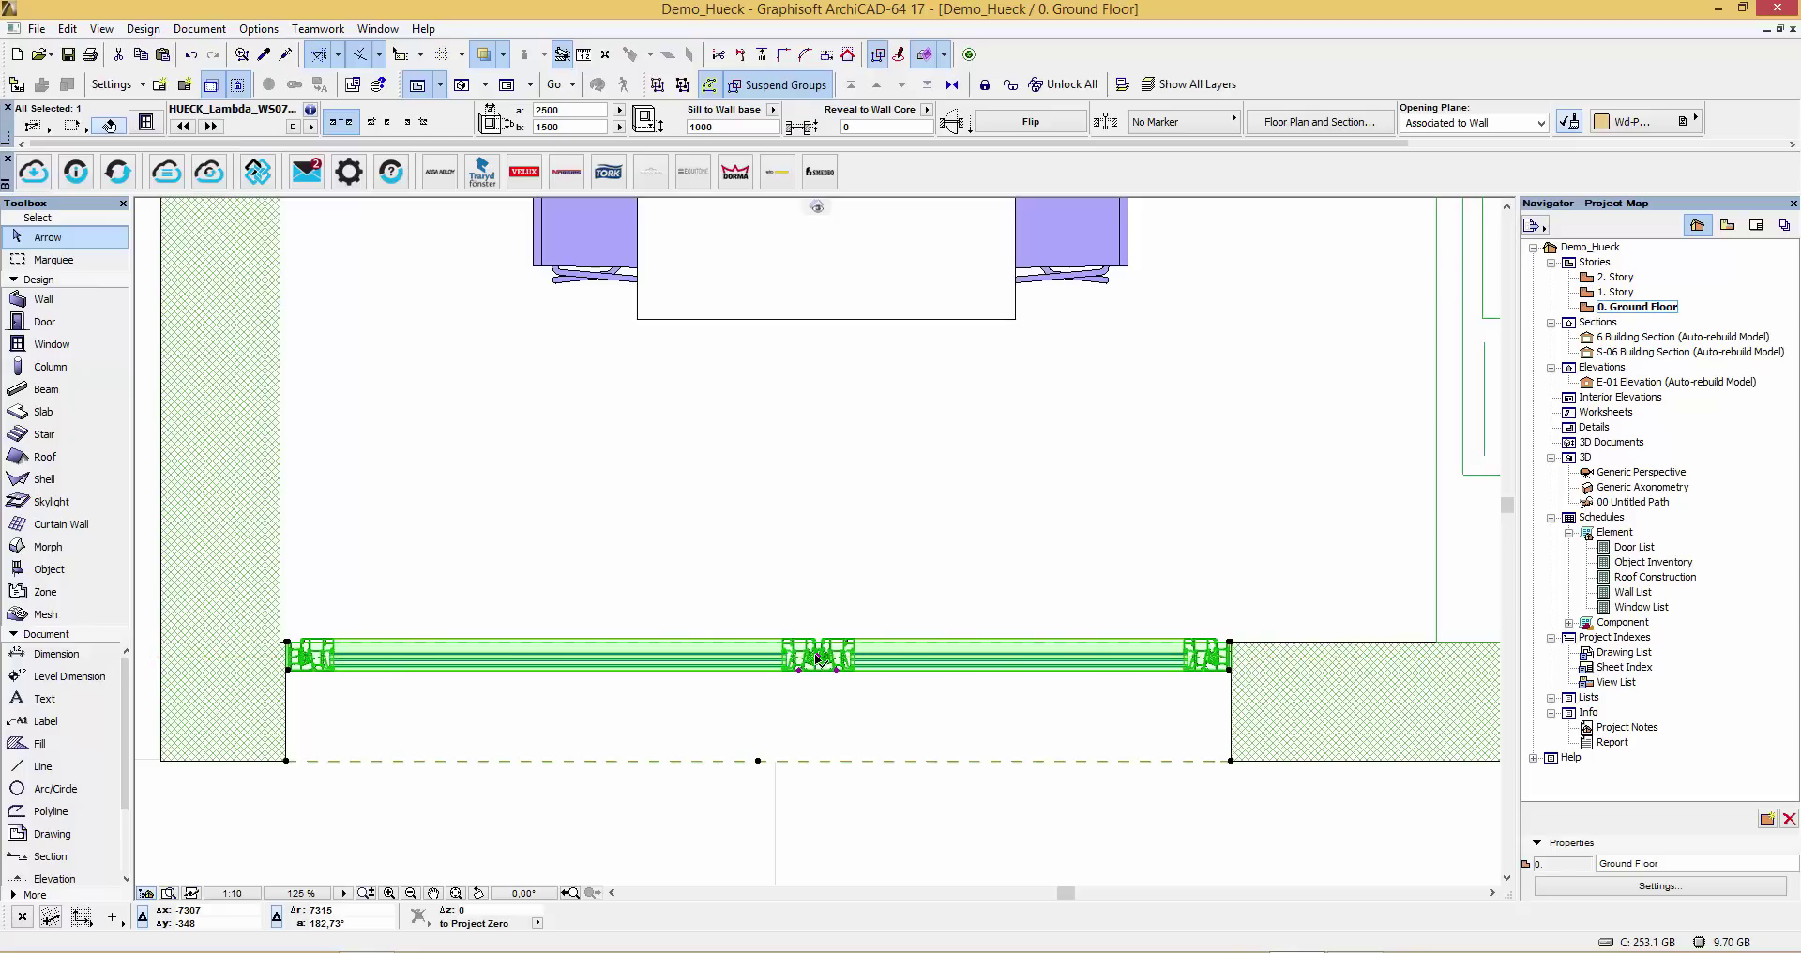
- Draw a marquee around the dining corner and its window
scroll(816, 656, "down", 2)
scroll(736, 591, "down", 3)
scroll(737, 591, "down", 2)
middle_click_drag(816, 515, 427, 703)
left_click(82, 264)
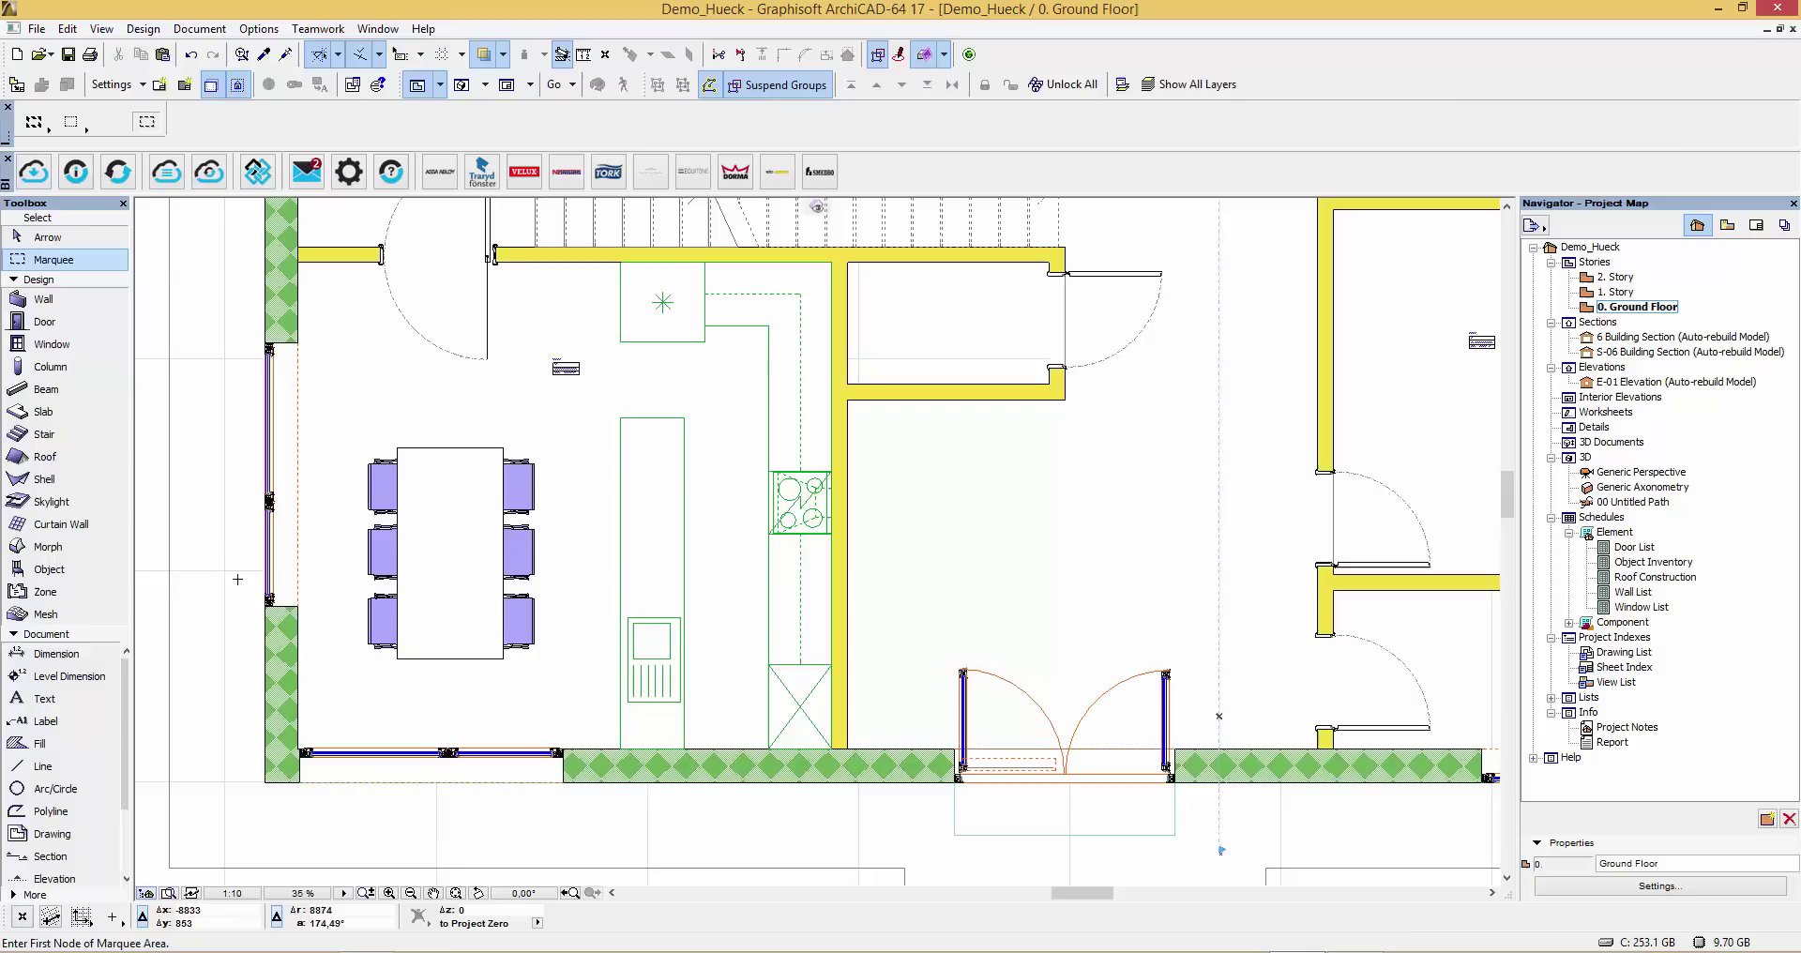
left_click(204, 528)
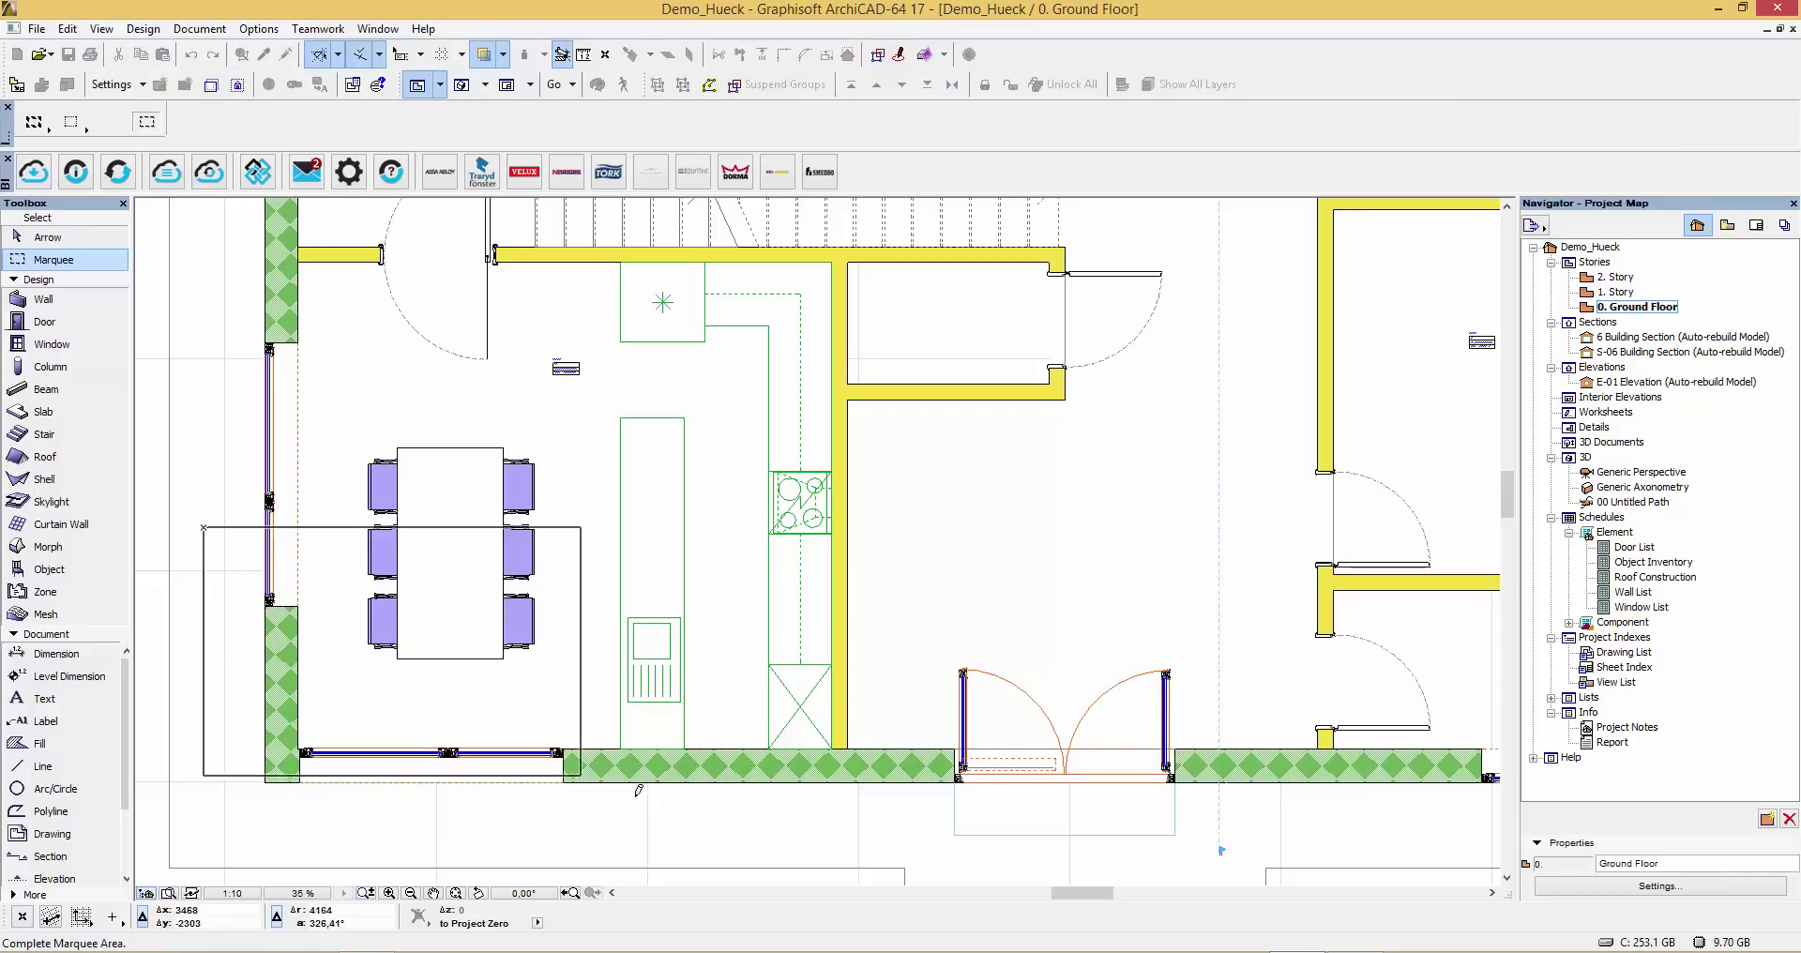
left_click(874, 842)
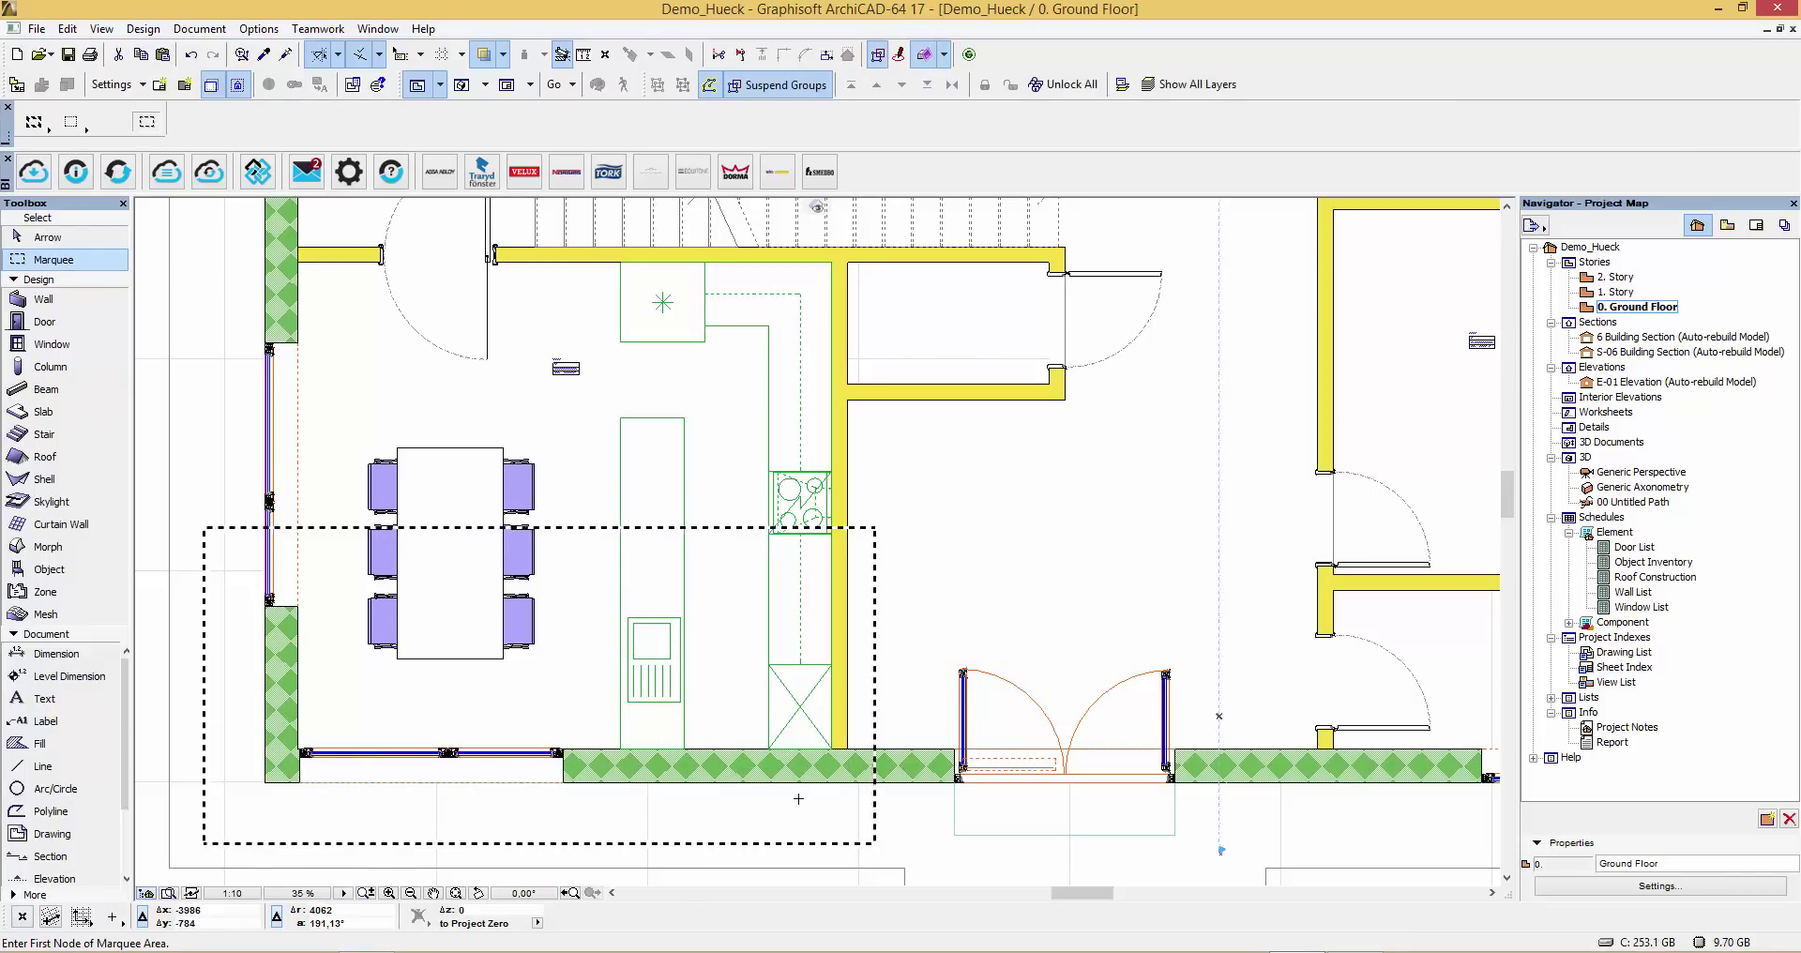
- Open the marquee area in 3D and orbit in to see the cut dining interior
key("F5")
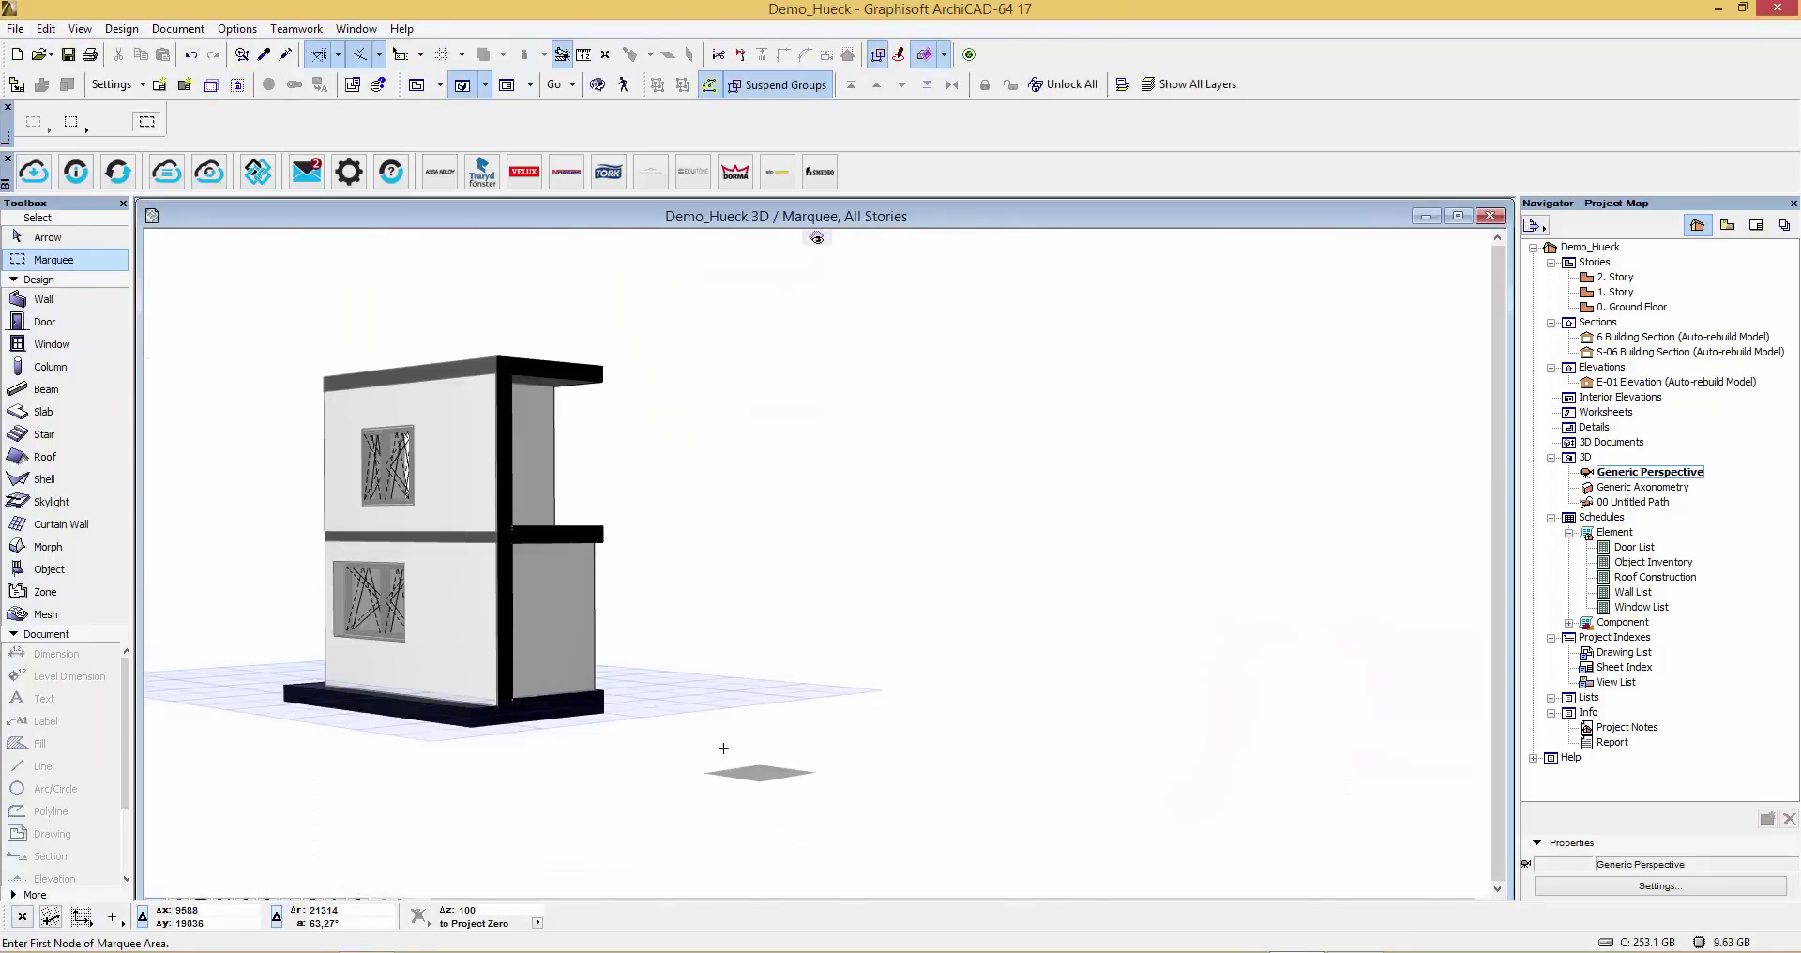
key("o")
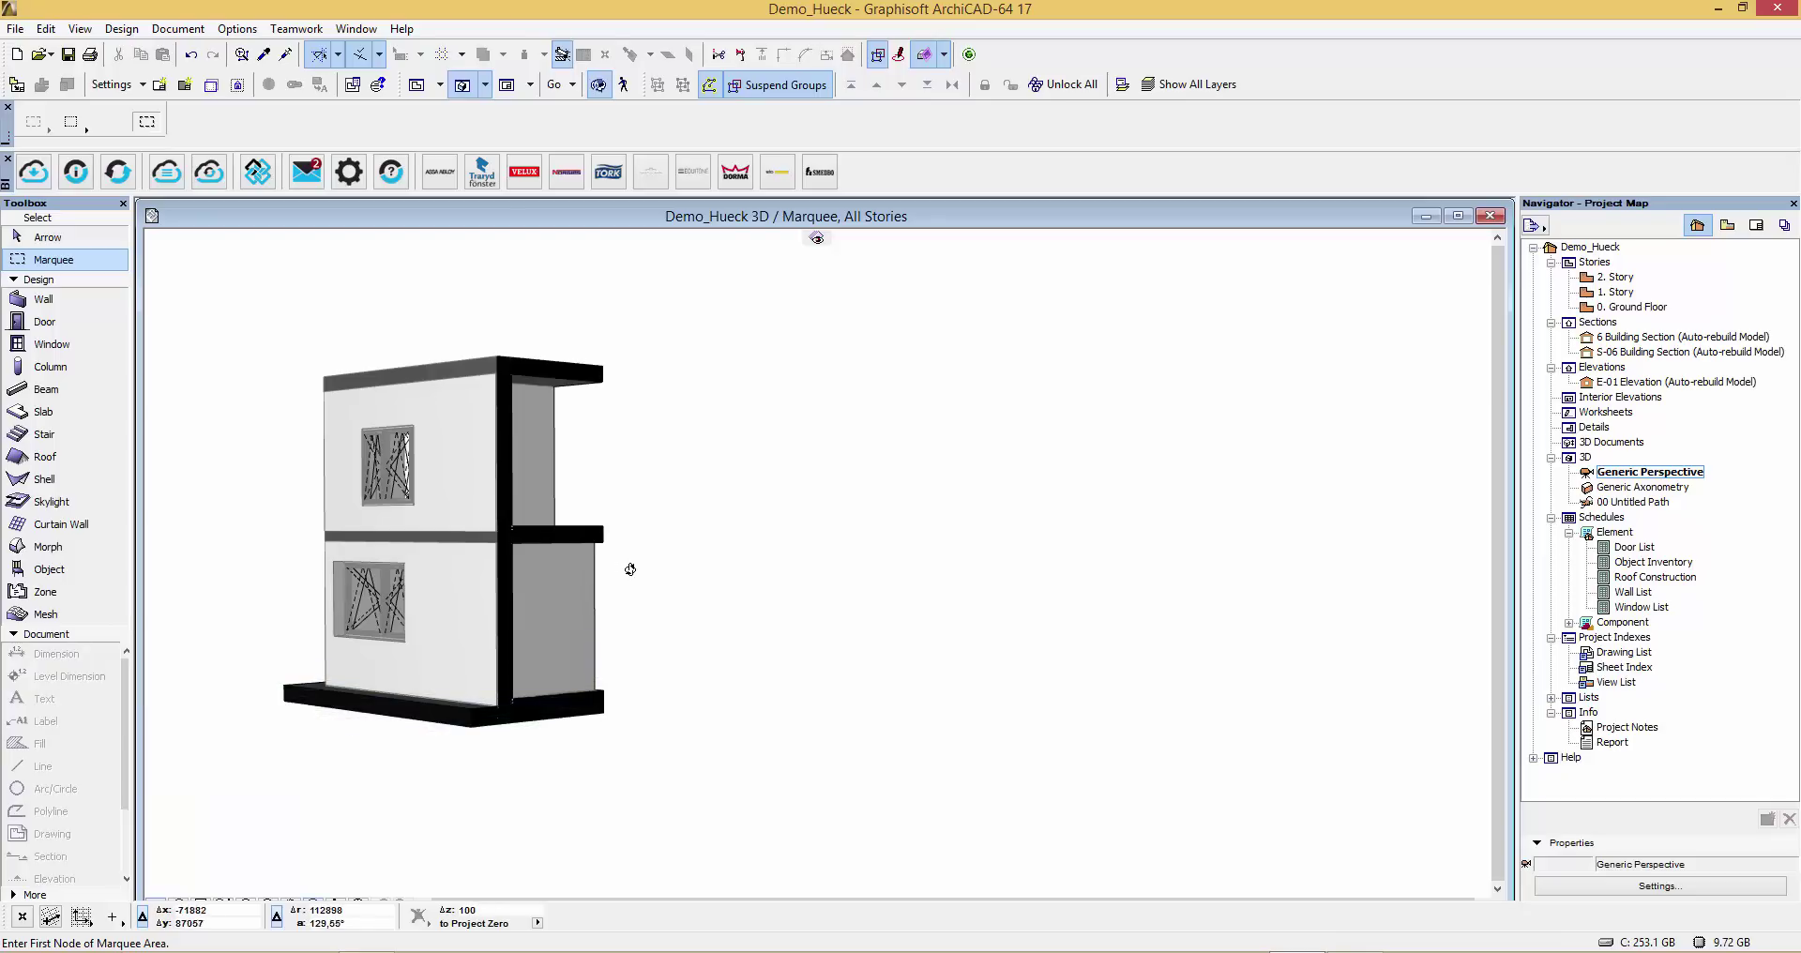
mouse_move(630, 572)
left_mouse_down()
mouse_move(228, 593)
mouse_move(461, 595)
left_mouse_up()
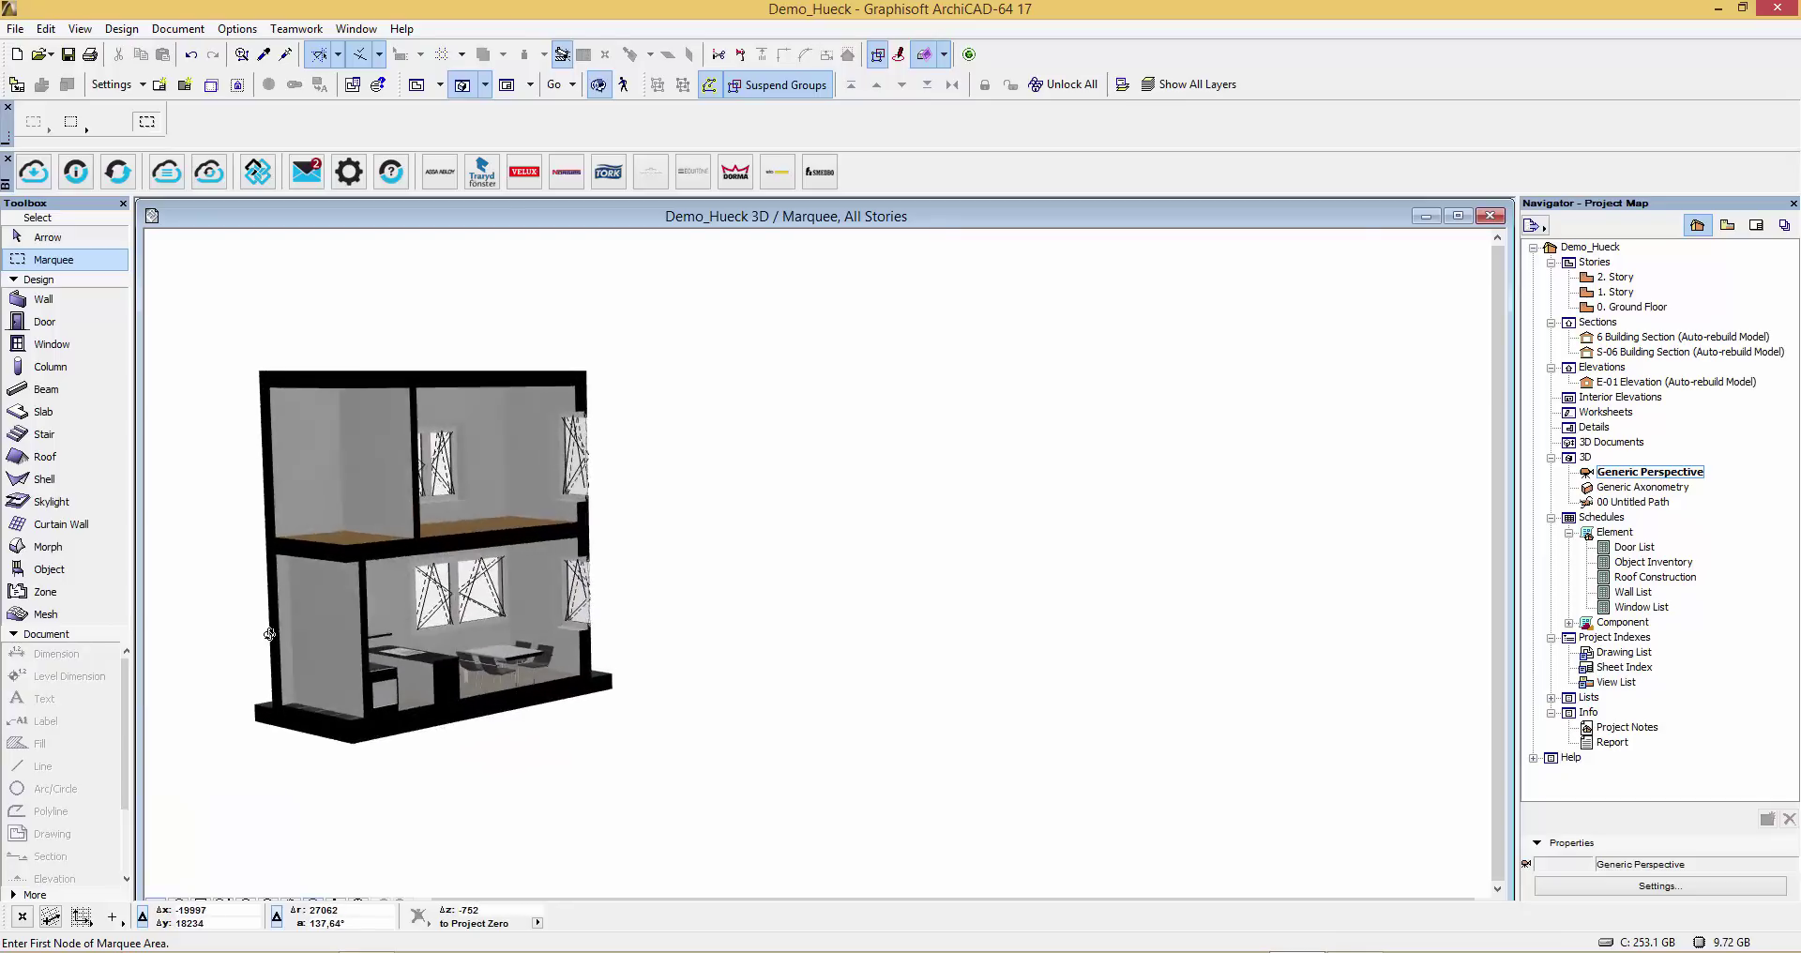
scroll(461, 595, "up", 2)
scroll(460, 600, "up", 2)
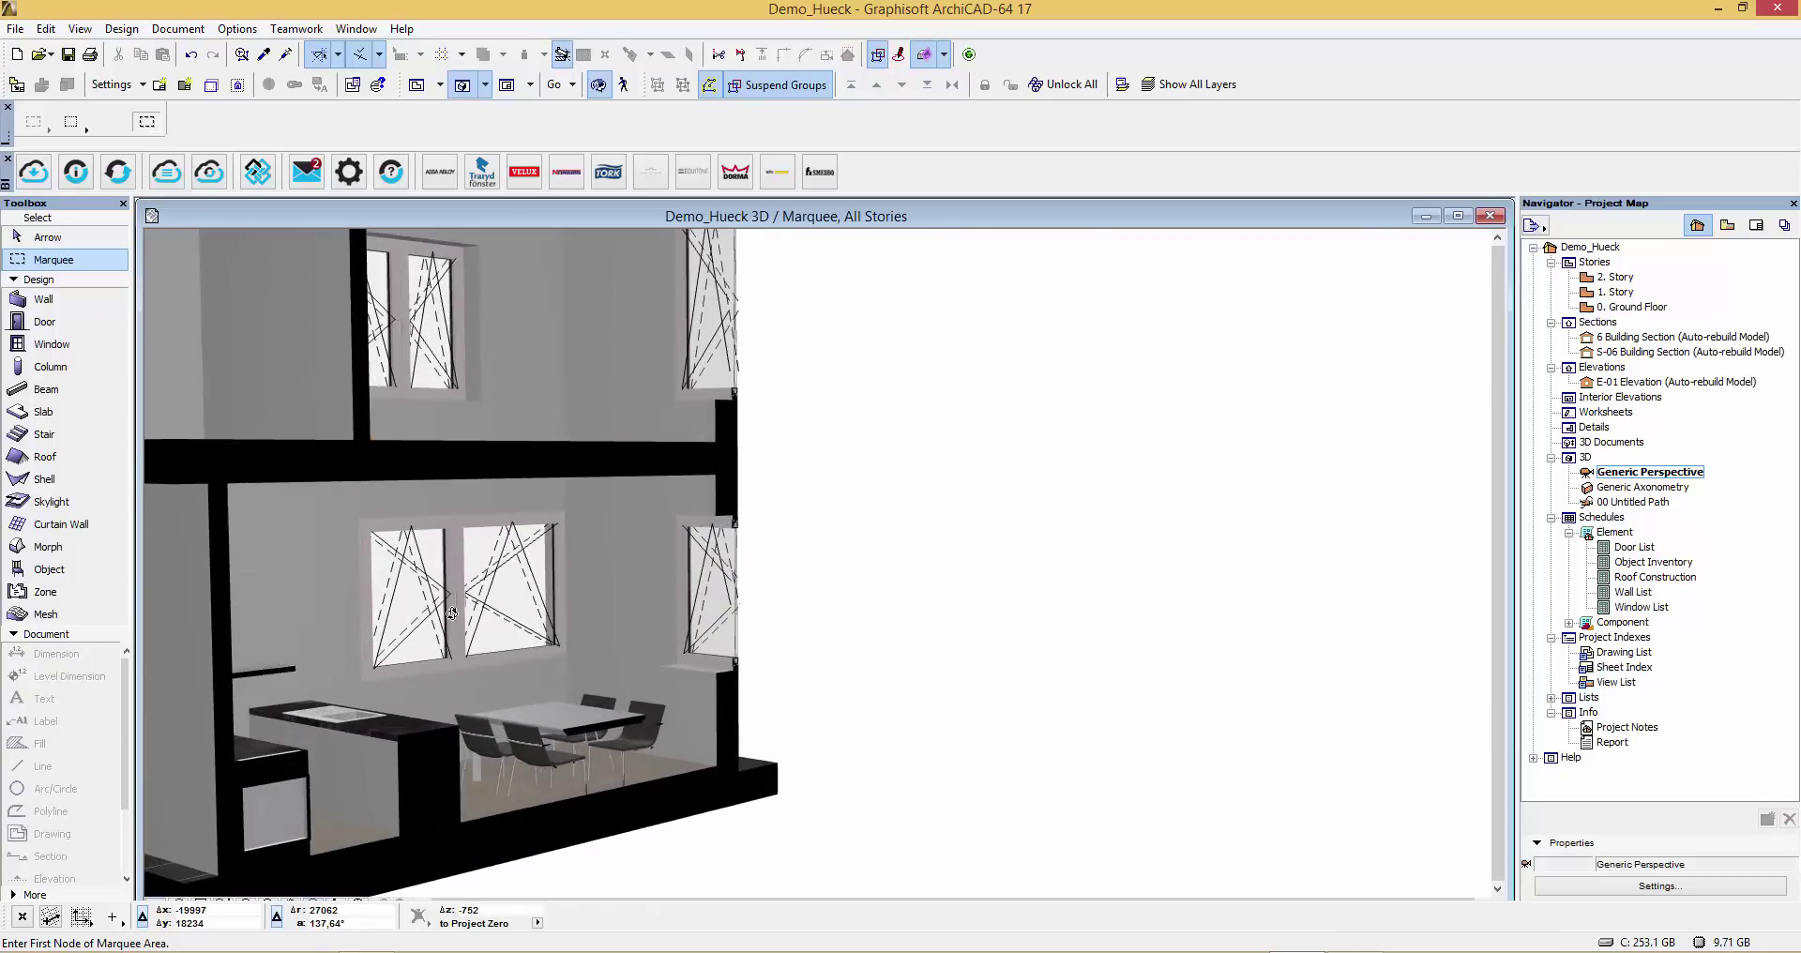
scroll(457, 608, "up", 2)
scroll(455, 615, "up", 2)
scroll(454, 616, "up", 3)
scroll(455, 616, "up", 3)
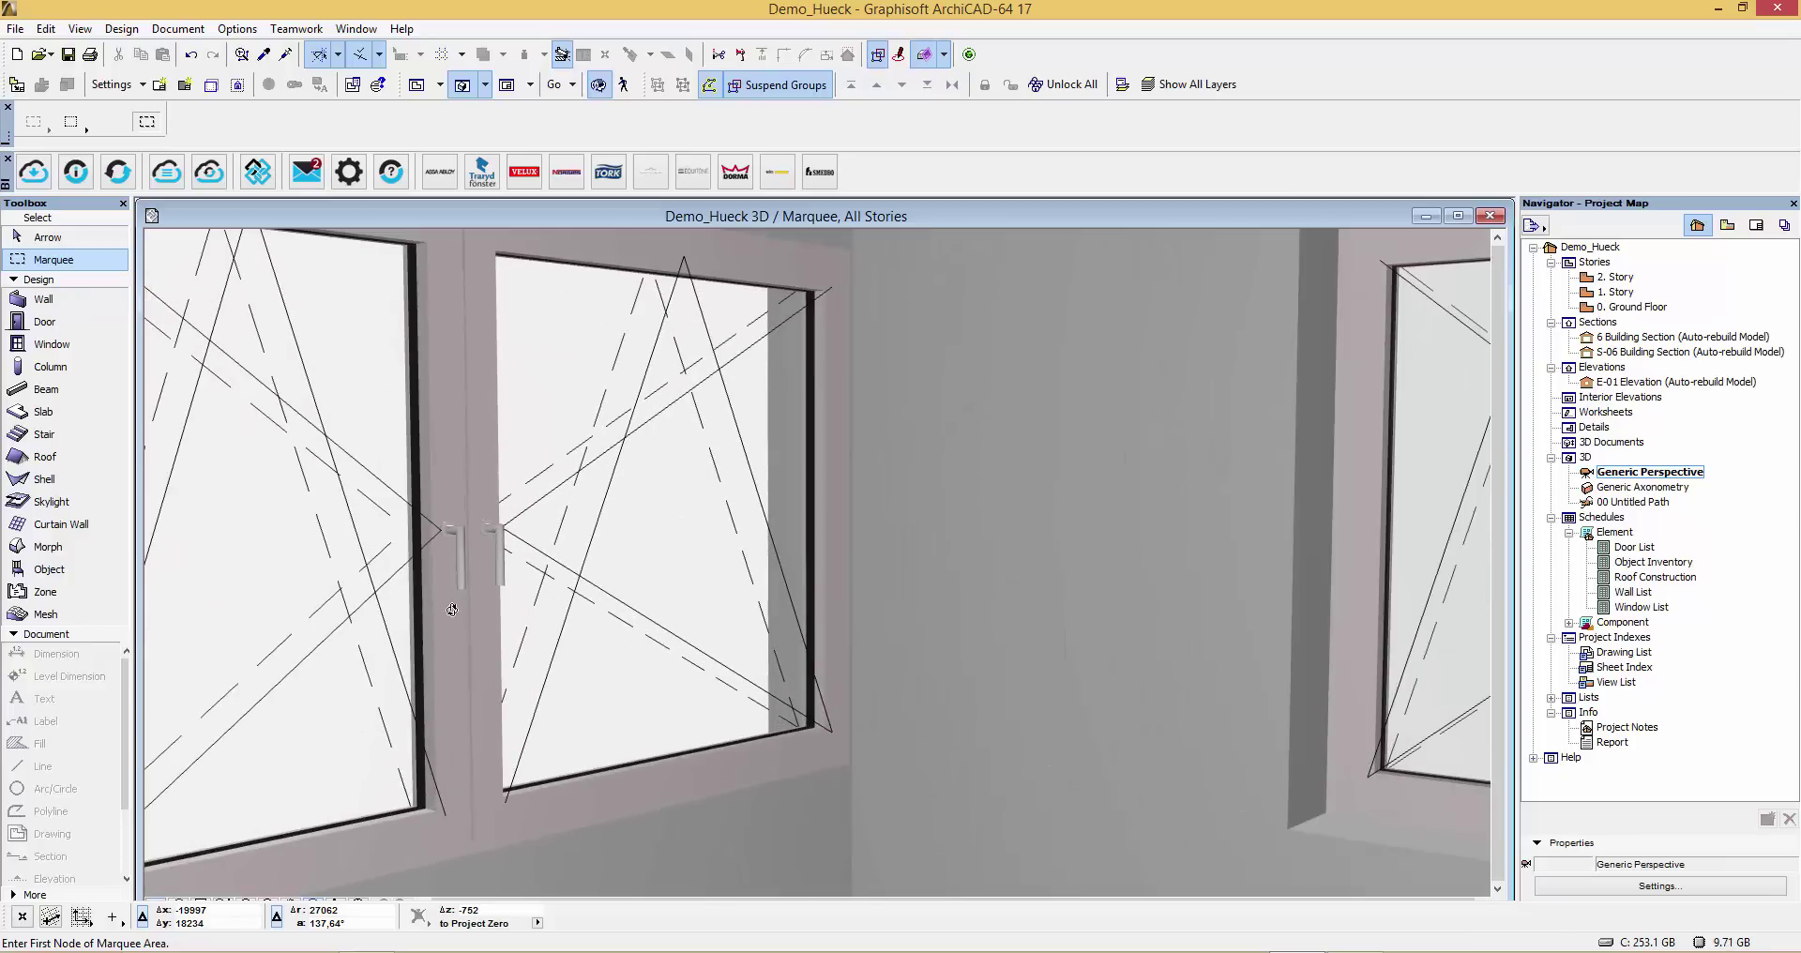
- Swing one window sash open in 3D using its opening angle hotspot
left_click(47, 236)
left_click(498, 563)
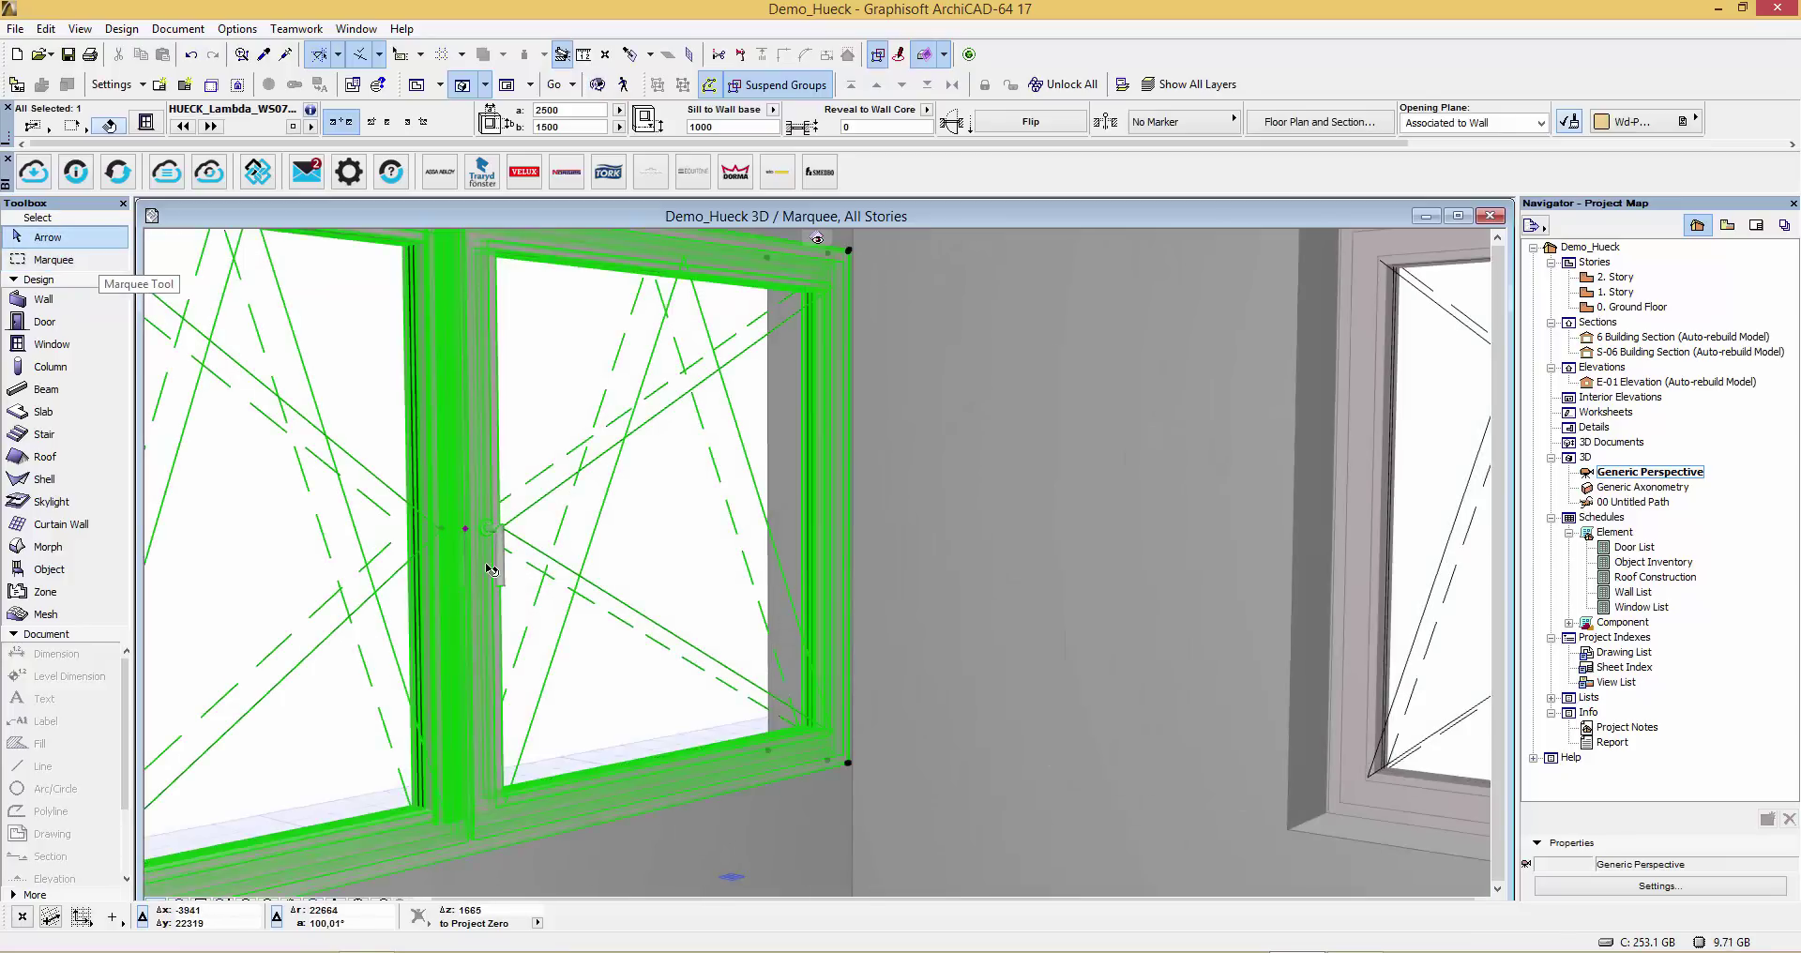
scroll(498, 562, "up", 3)
scroll(498, 563, "up", 2)
left_click(465, 536)
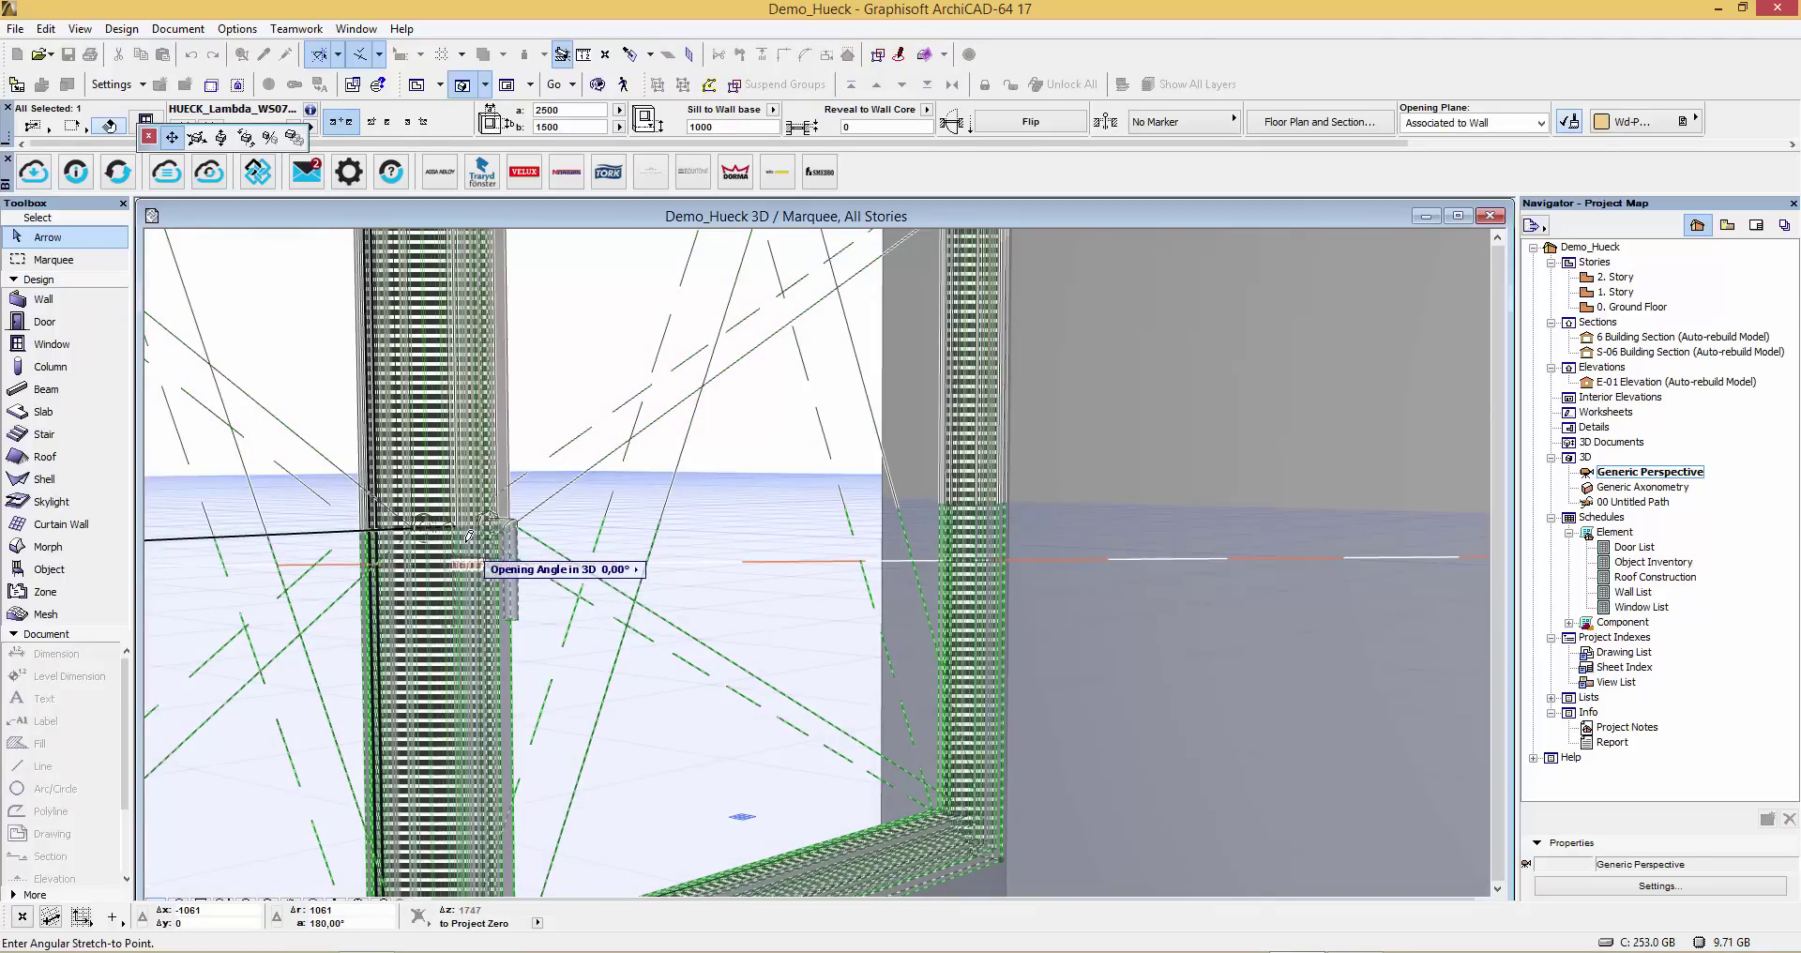
key("Escape")
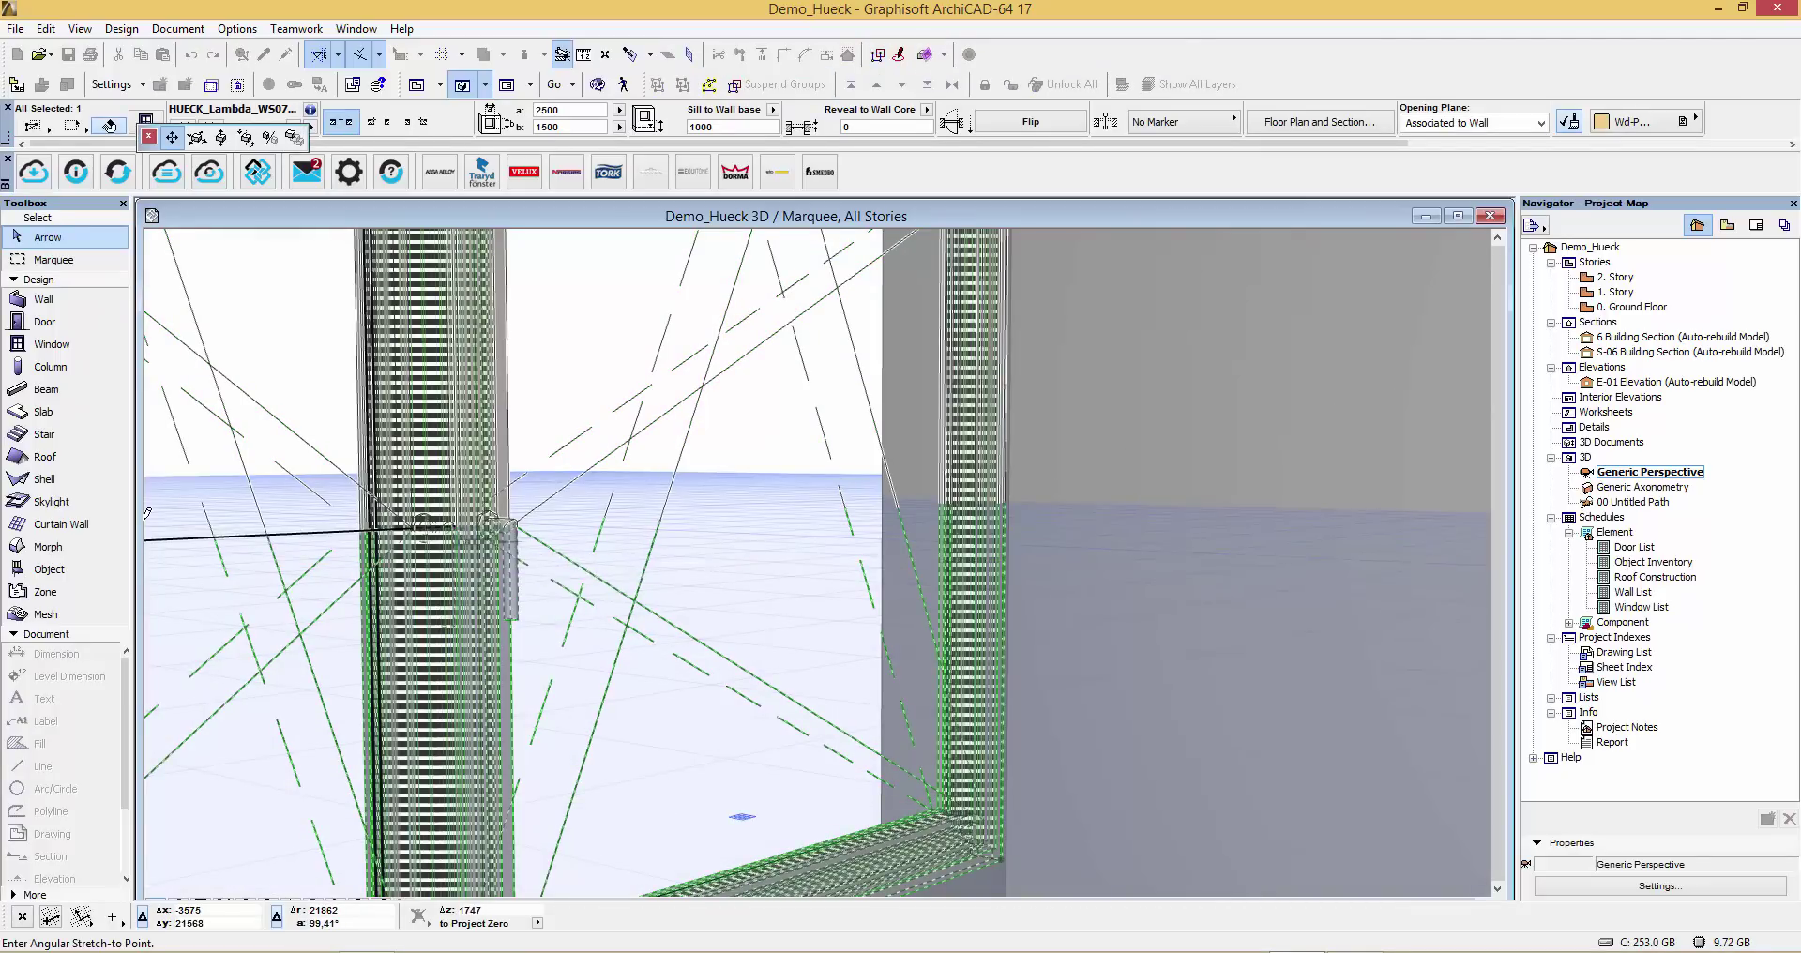
- View the window from outside, then go back to the Ground Floor plan
scroll(537, 586, "up", 3)
scroll(537, 585, "down", 3)
scroll(543, 574, "down", 3)
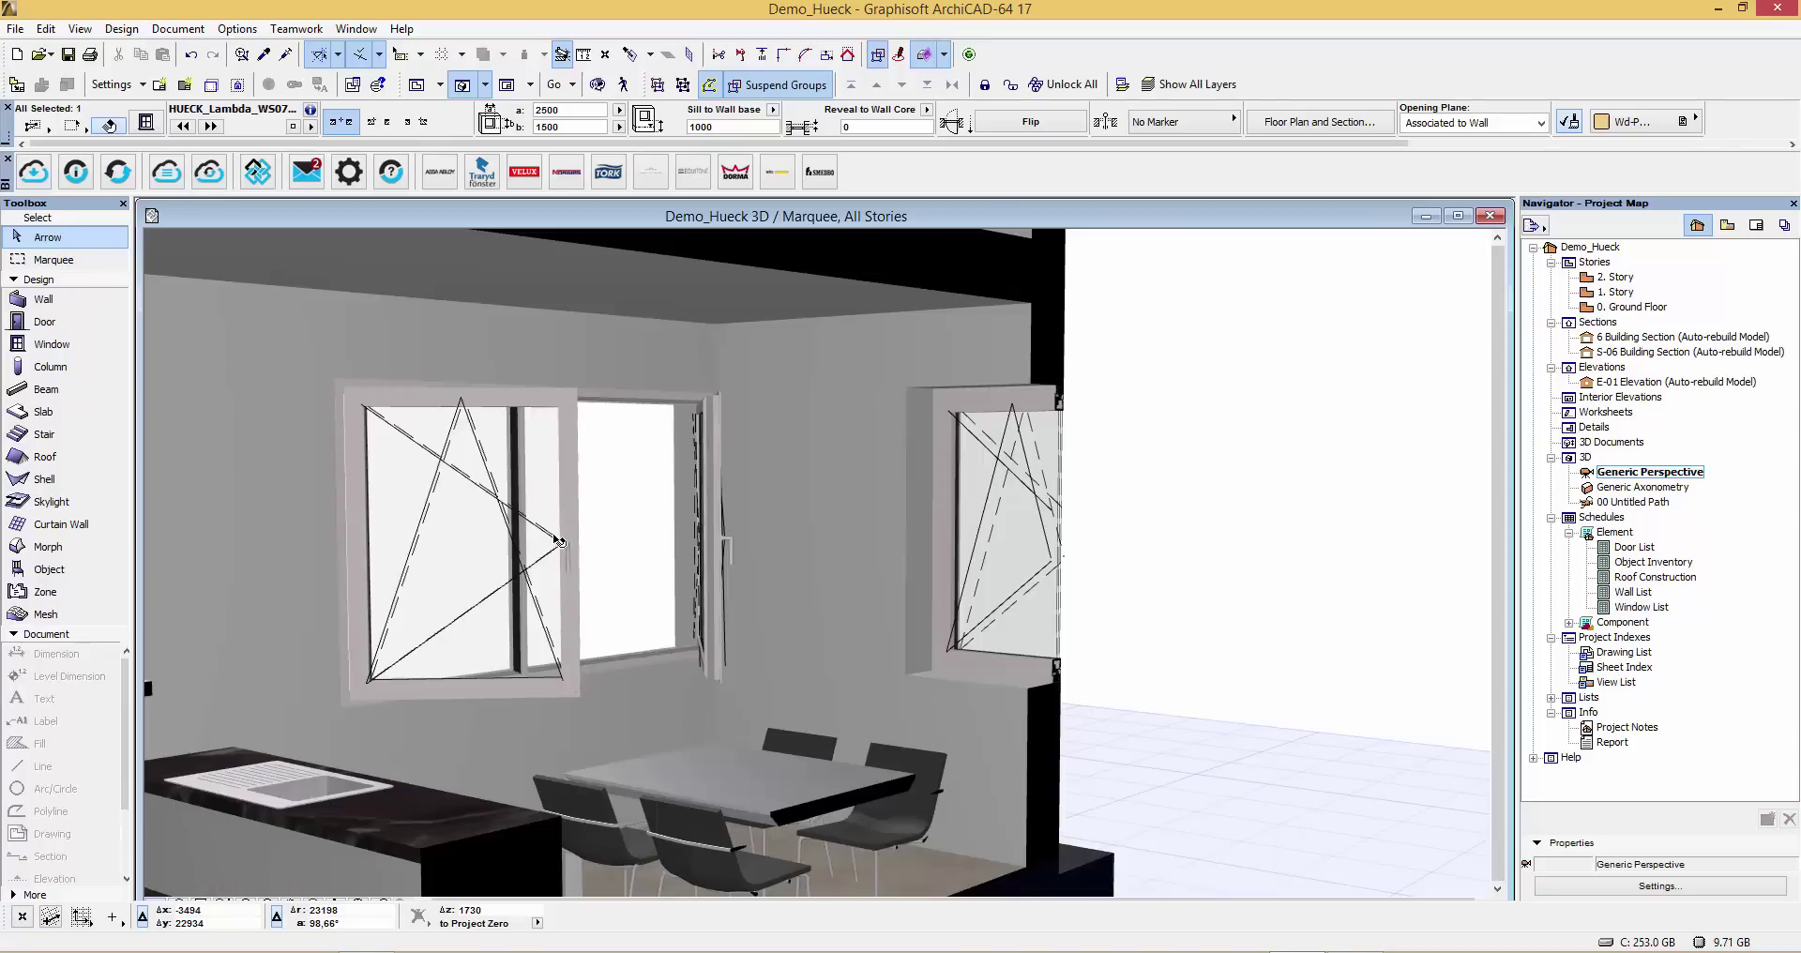
mouse_move(784, 601)
middle_mouse_down("shift")
mouse_move(843, 604)
mouse_move(390, 615)
mouse_move(495, 607)
mouse_move(360, 558)
middle_mouse_up("shift")
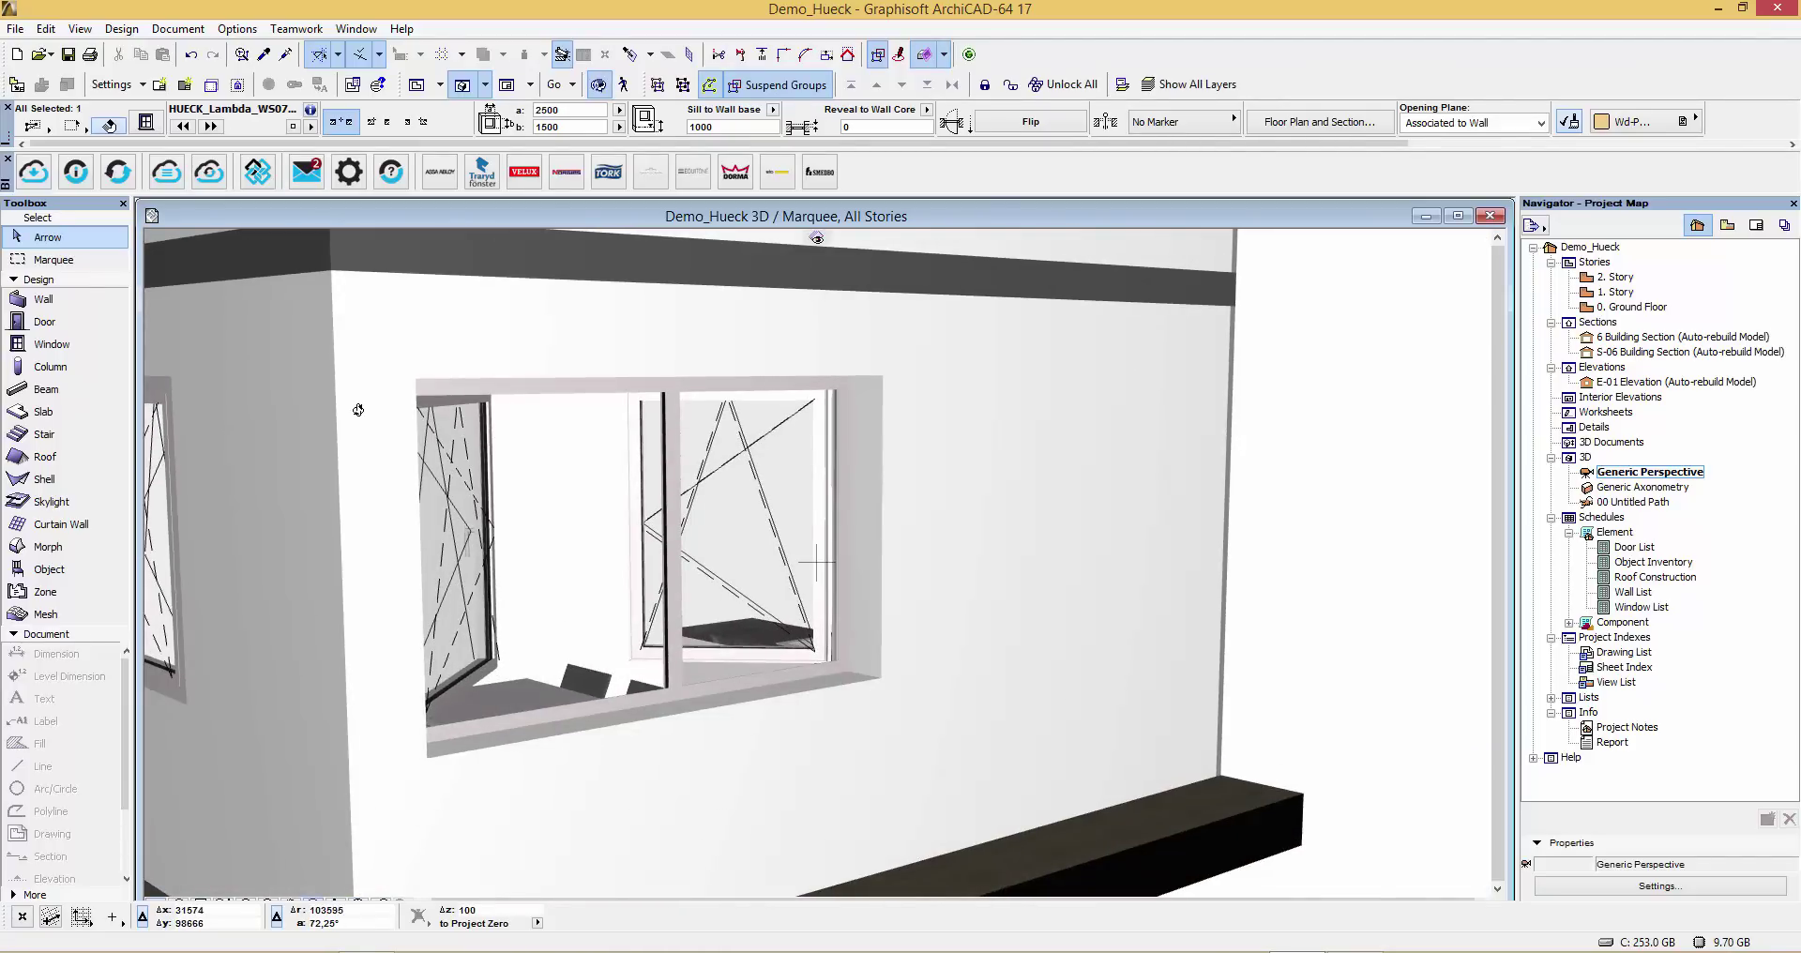
left_click(466, 491)
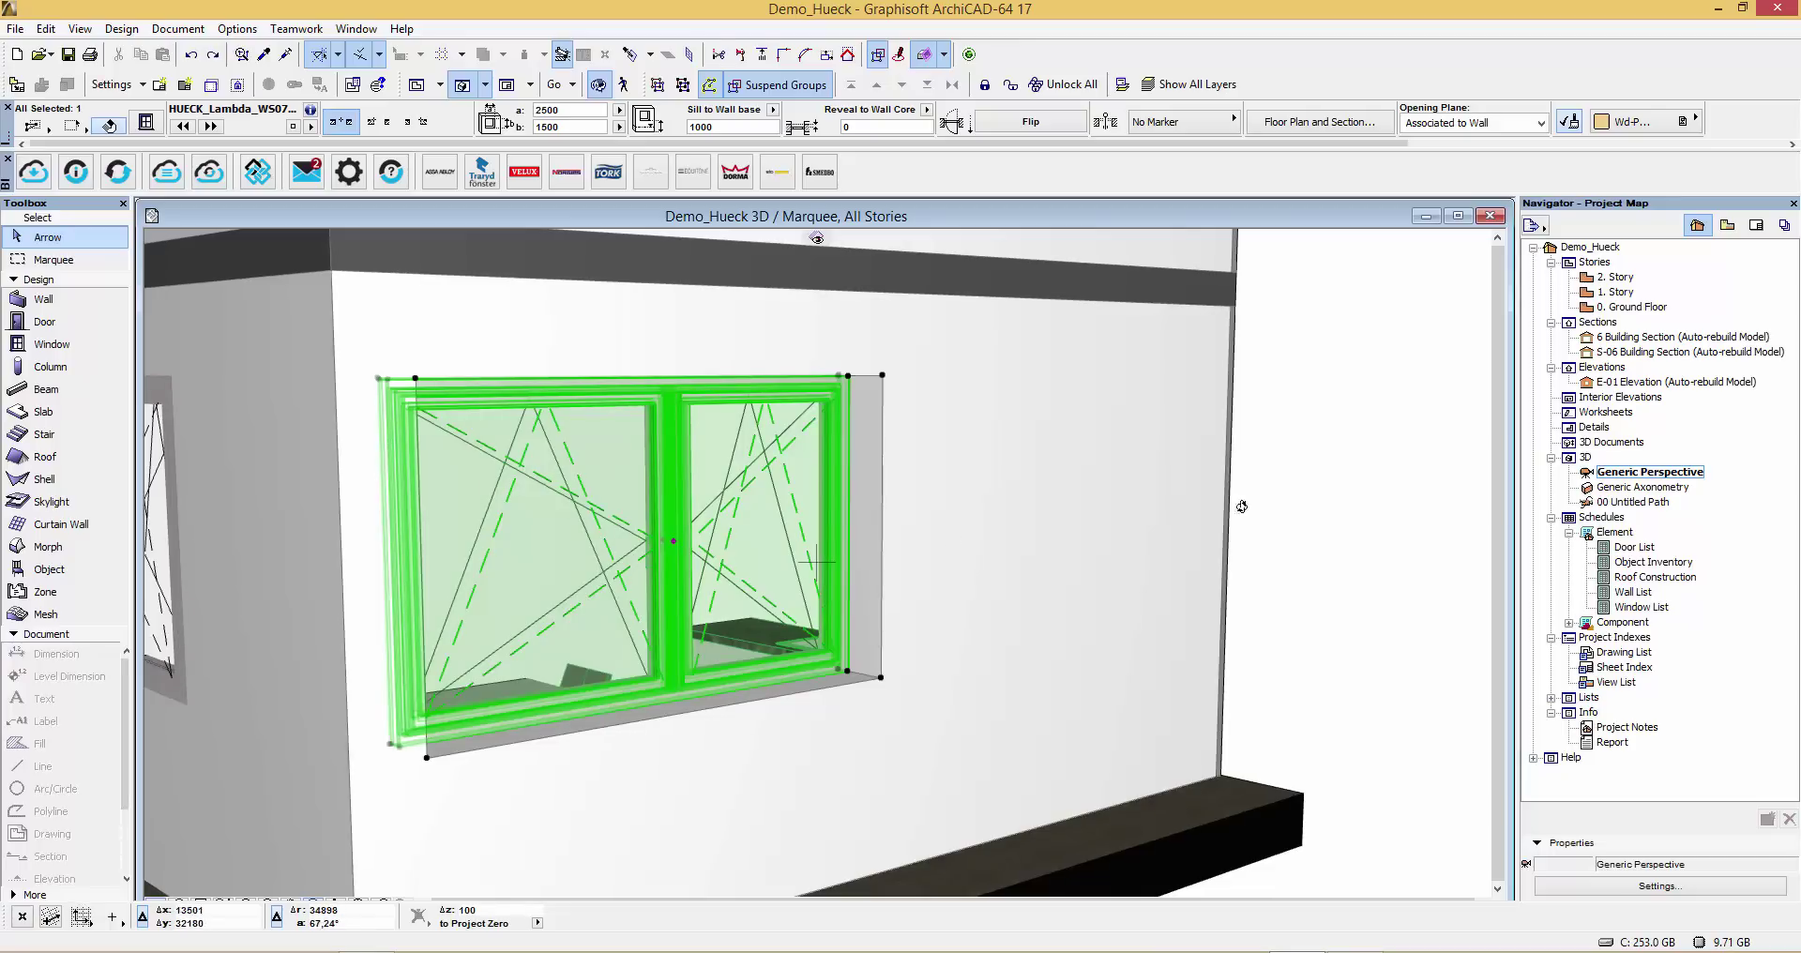
double_click(1608, 310)
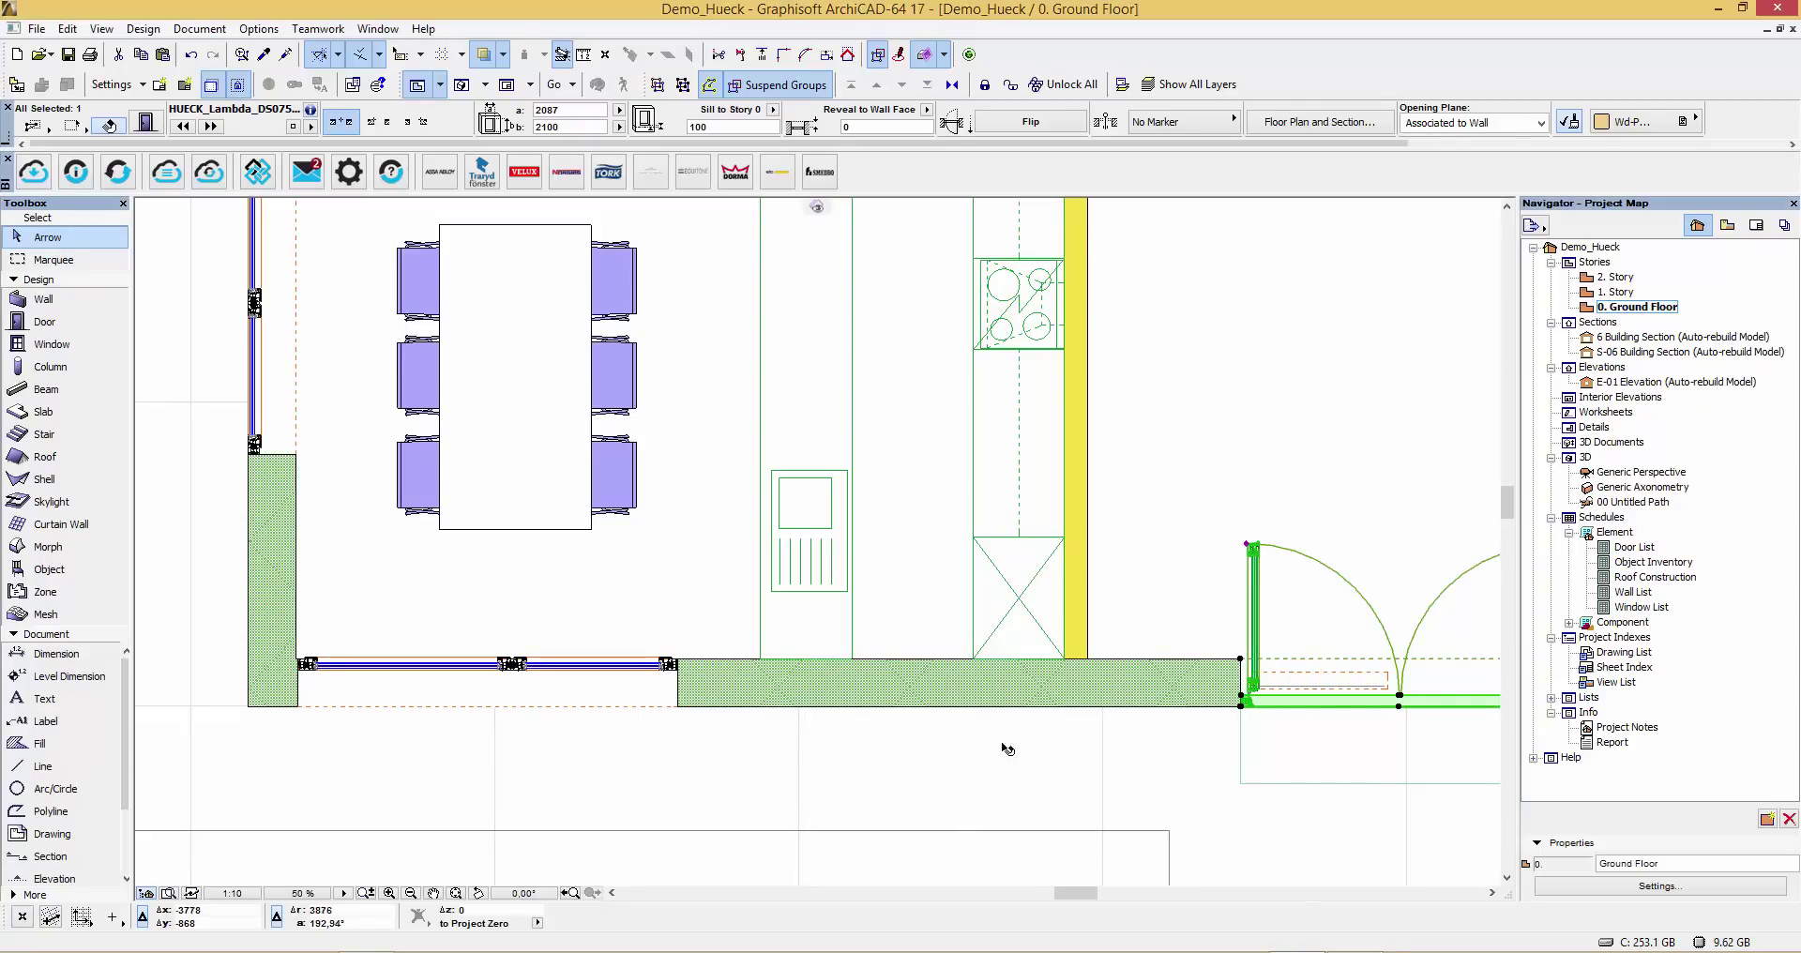
- Swing the double door's leaves closed to a 0° 2D opening angle
middle_click_drag(1041, 746, 868, 763)
scroll(856, 680, "up", 3)
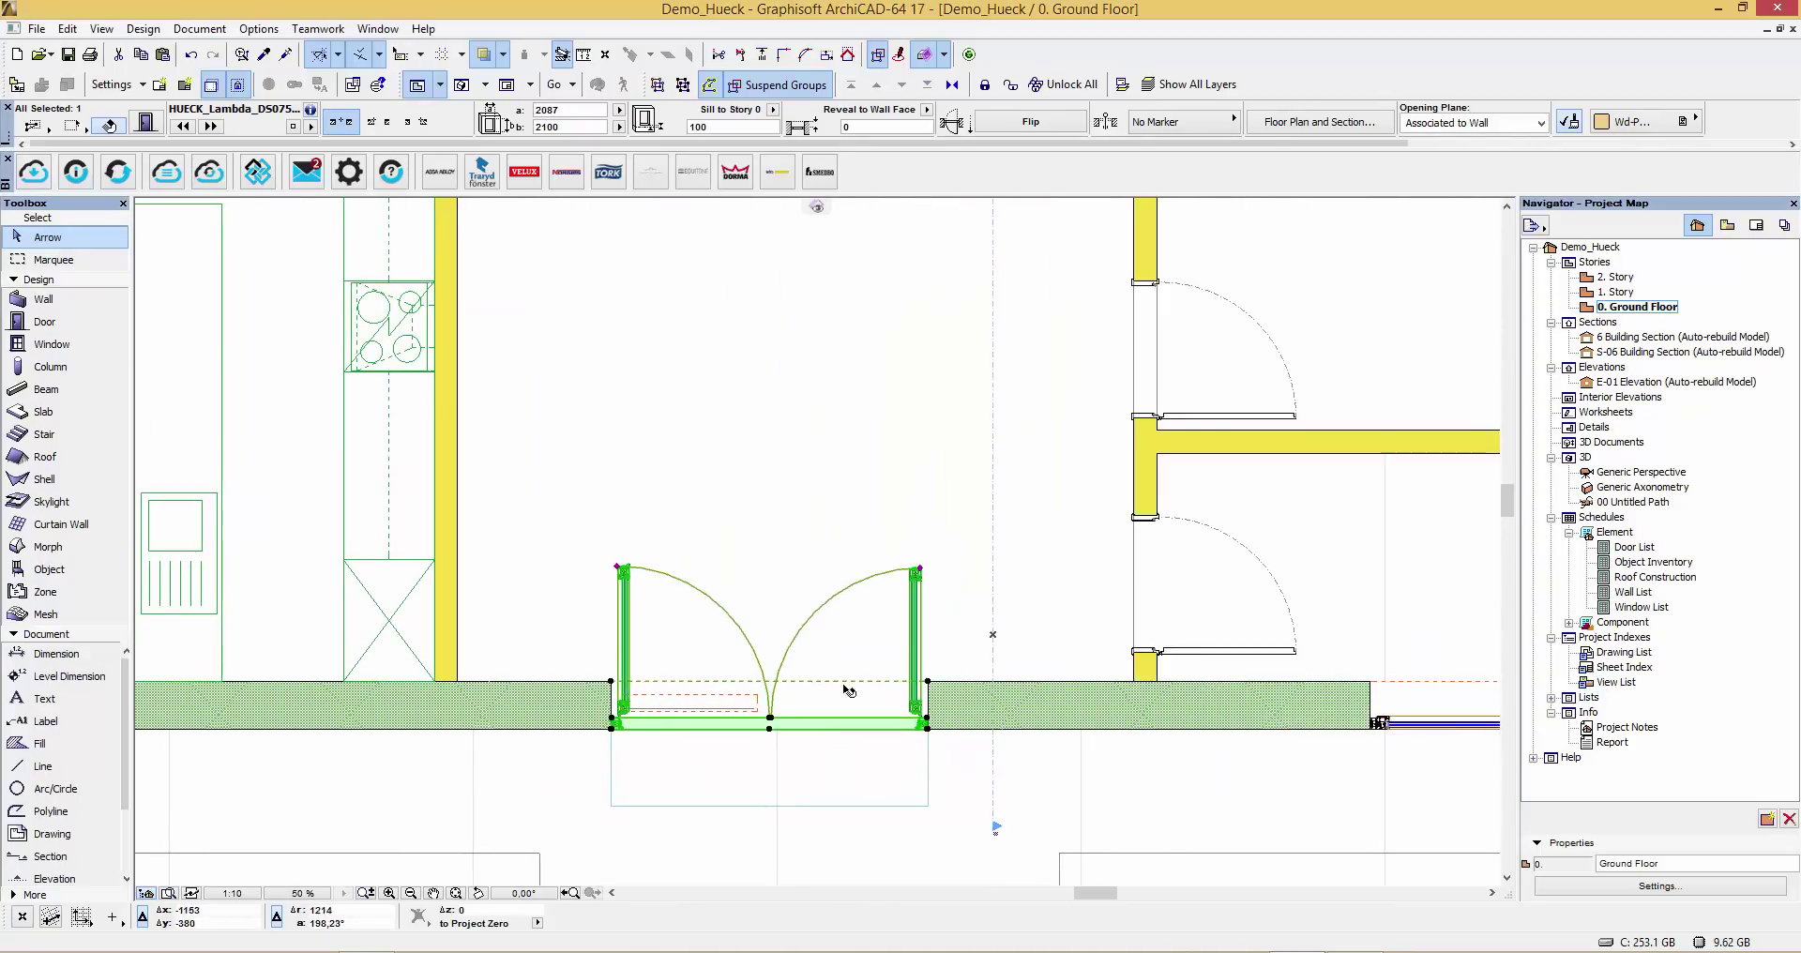
scroll(856, 680, "up", 3)
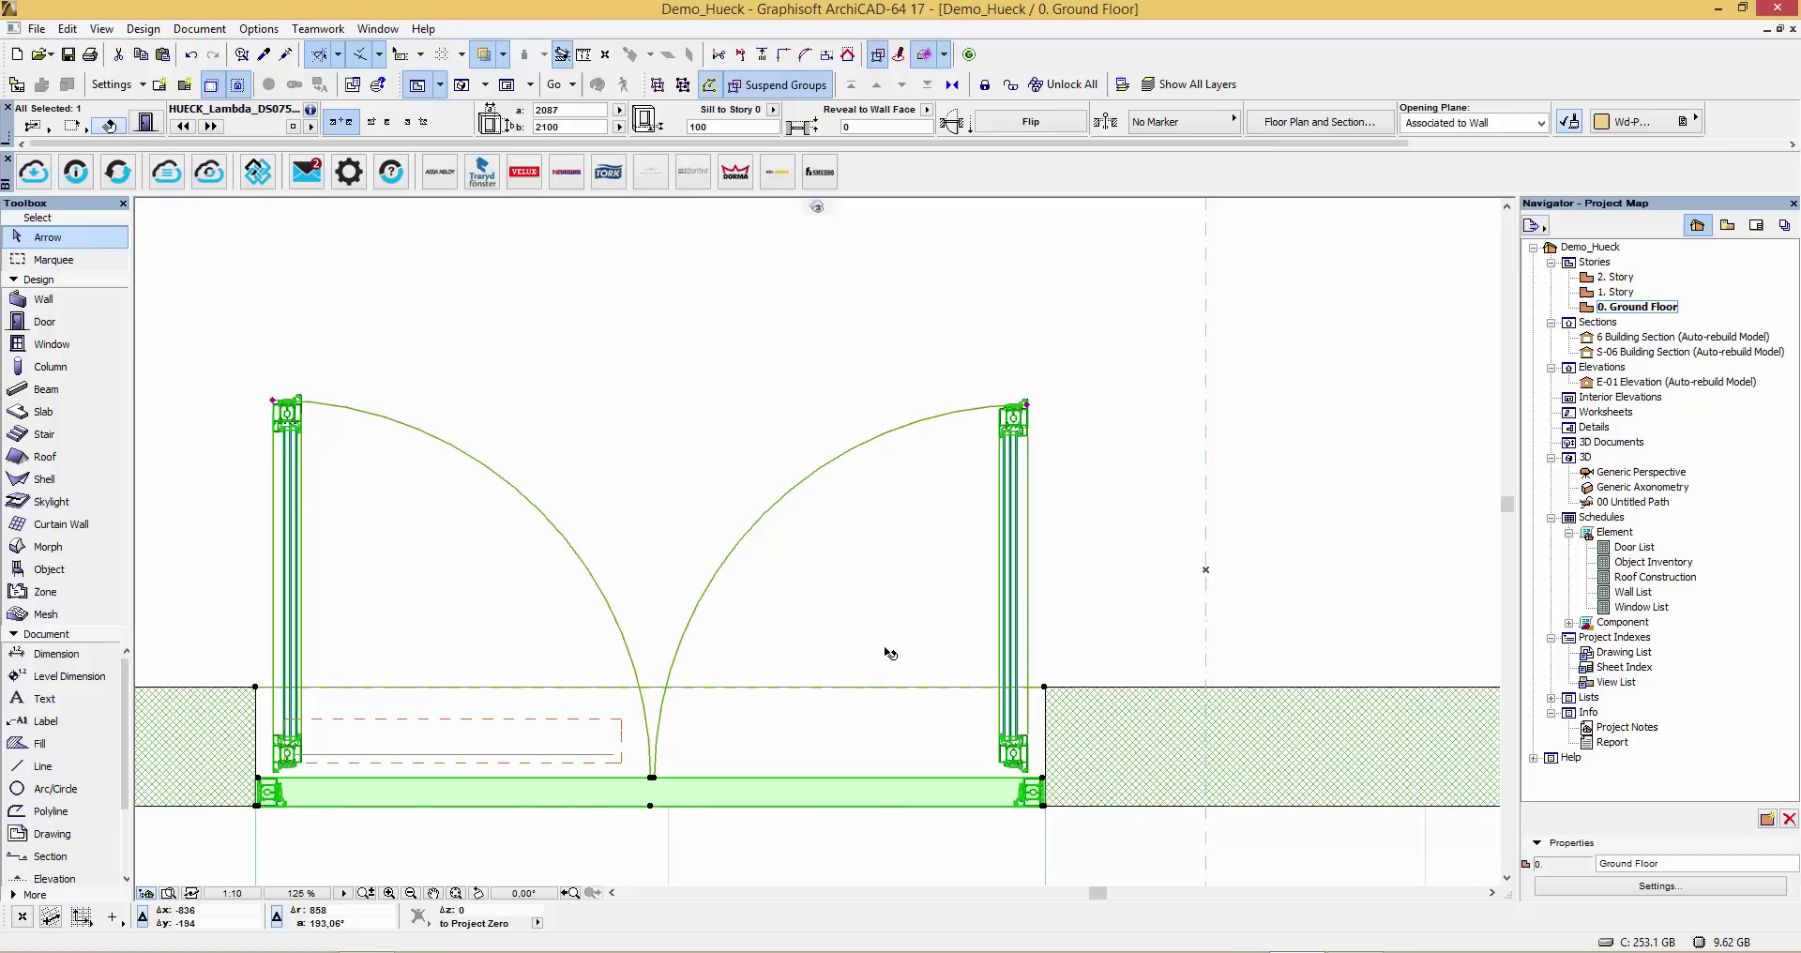
scroll(1035, 441, "up", 2)
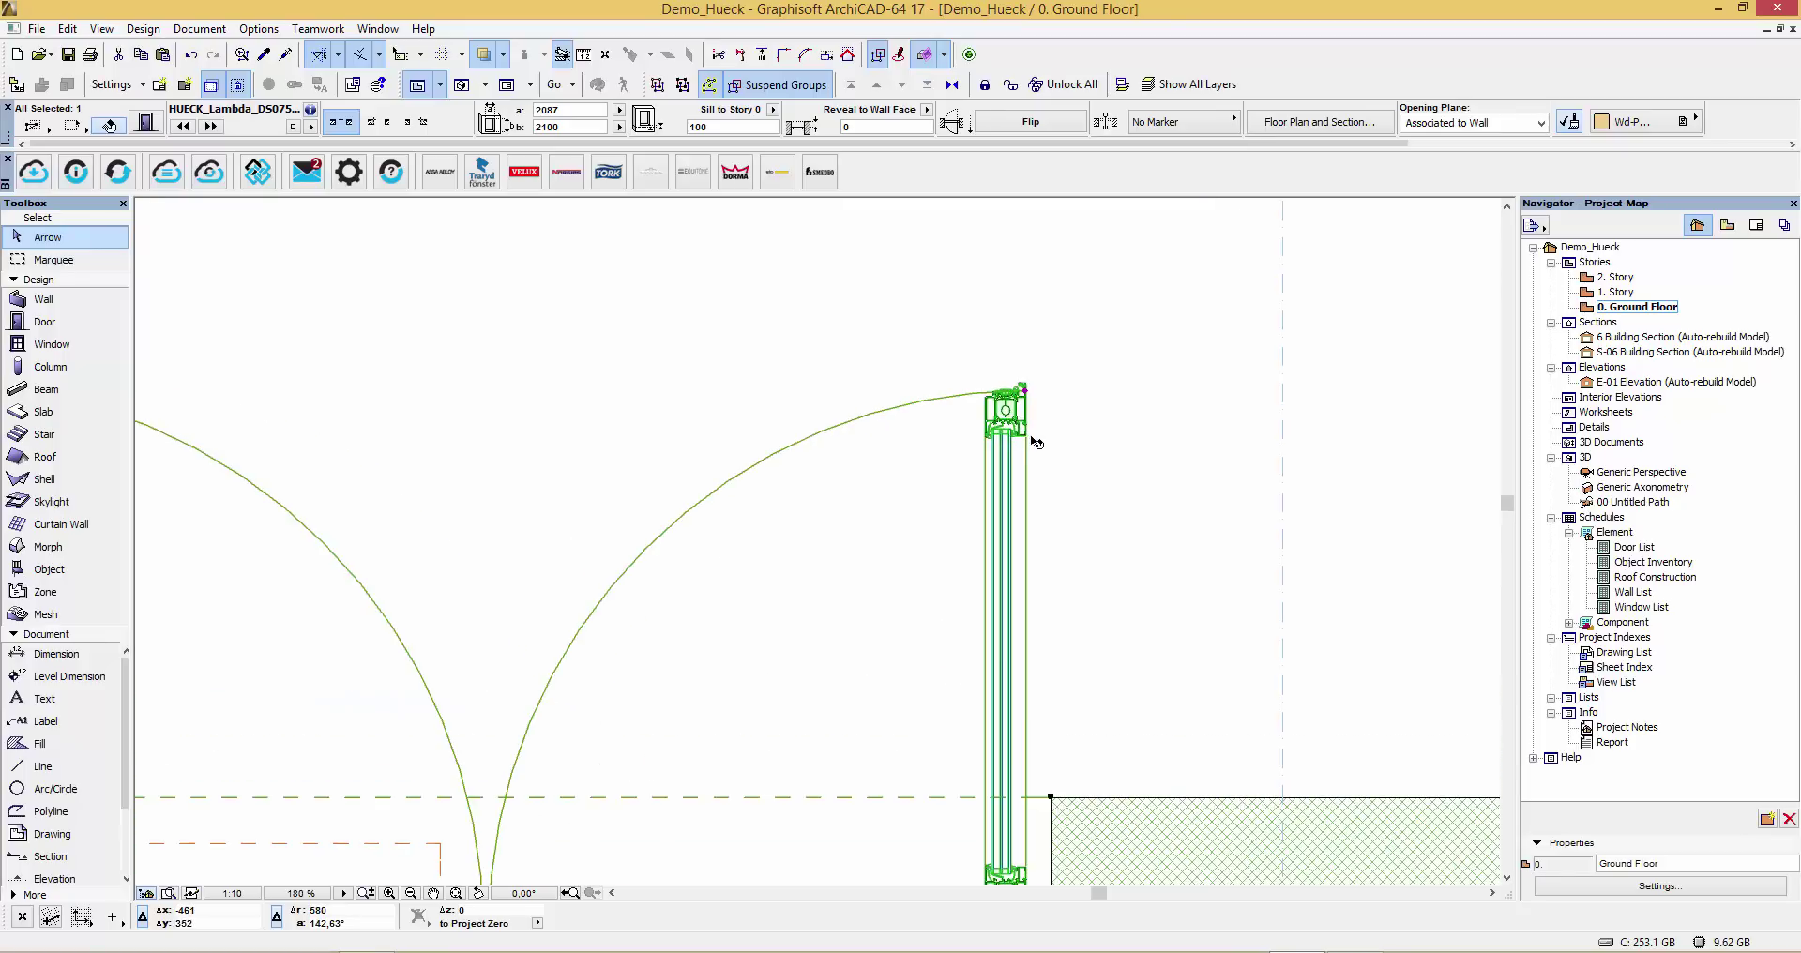
left_click(1022, 389)
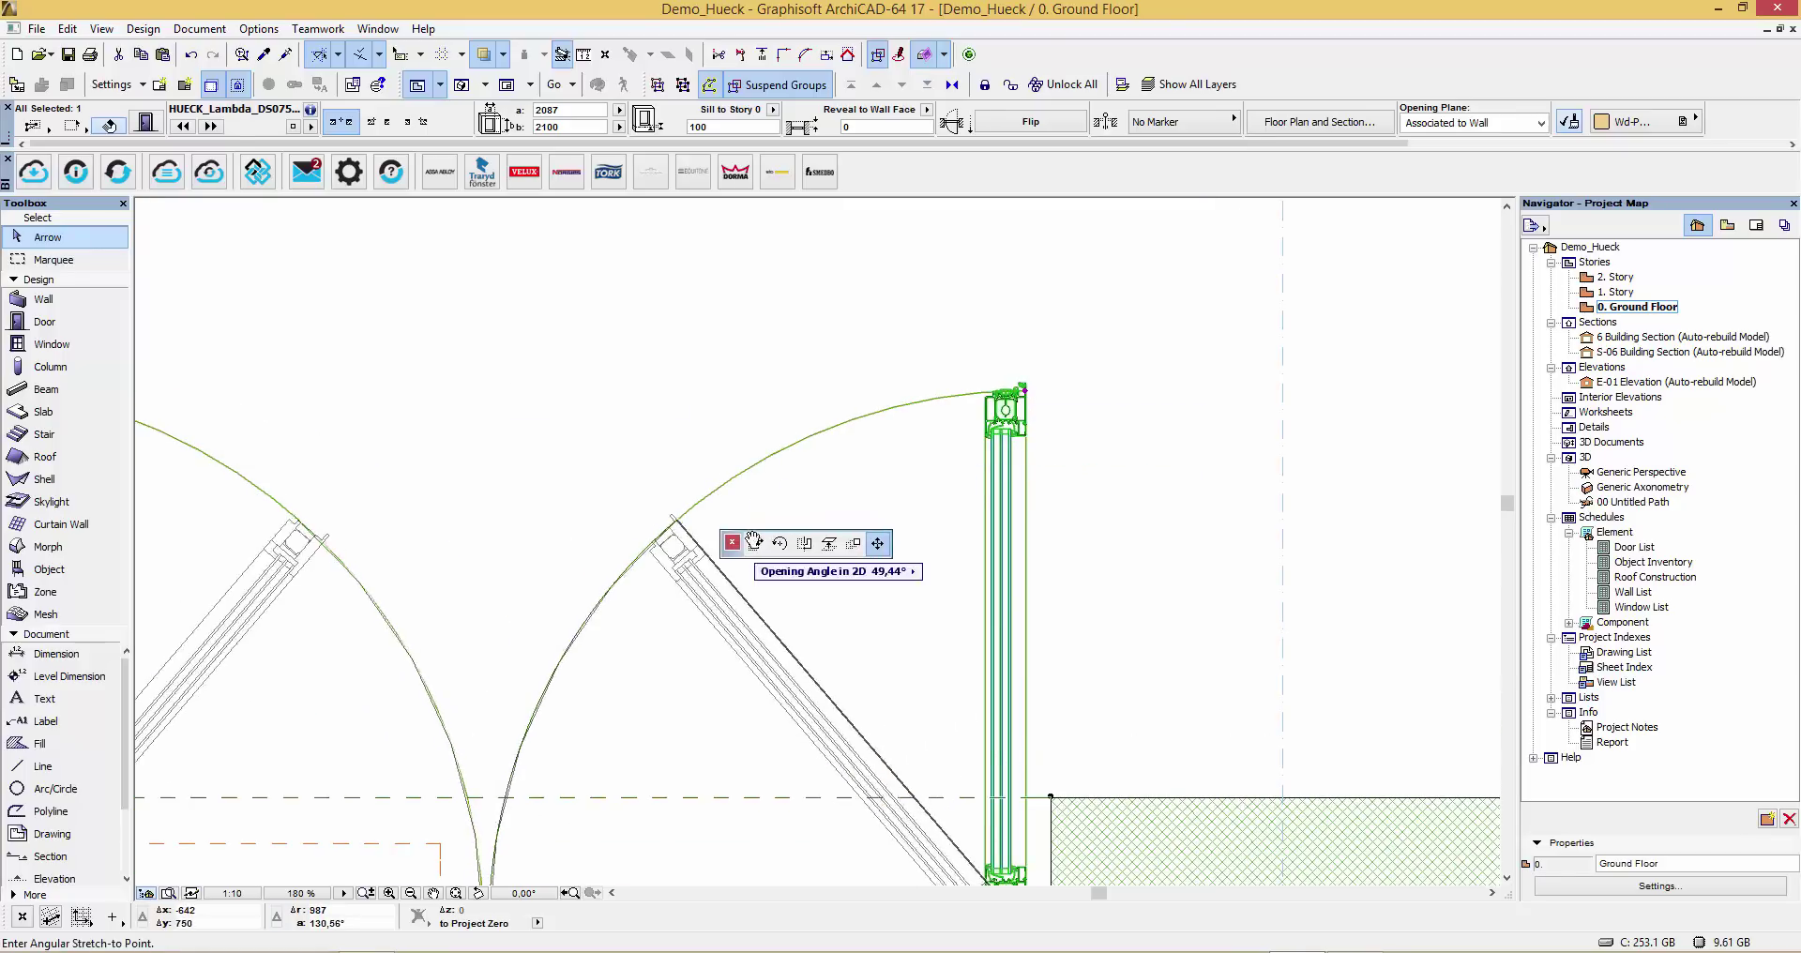
middle_click_drag(642, 666, 936, 450)
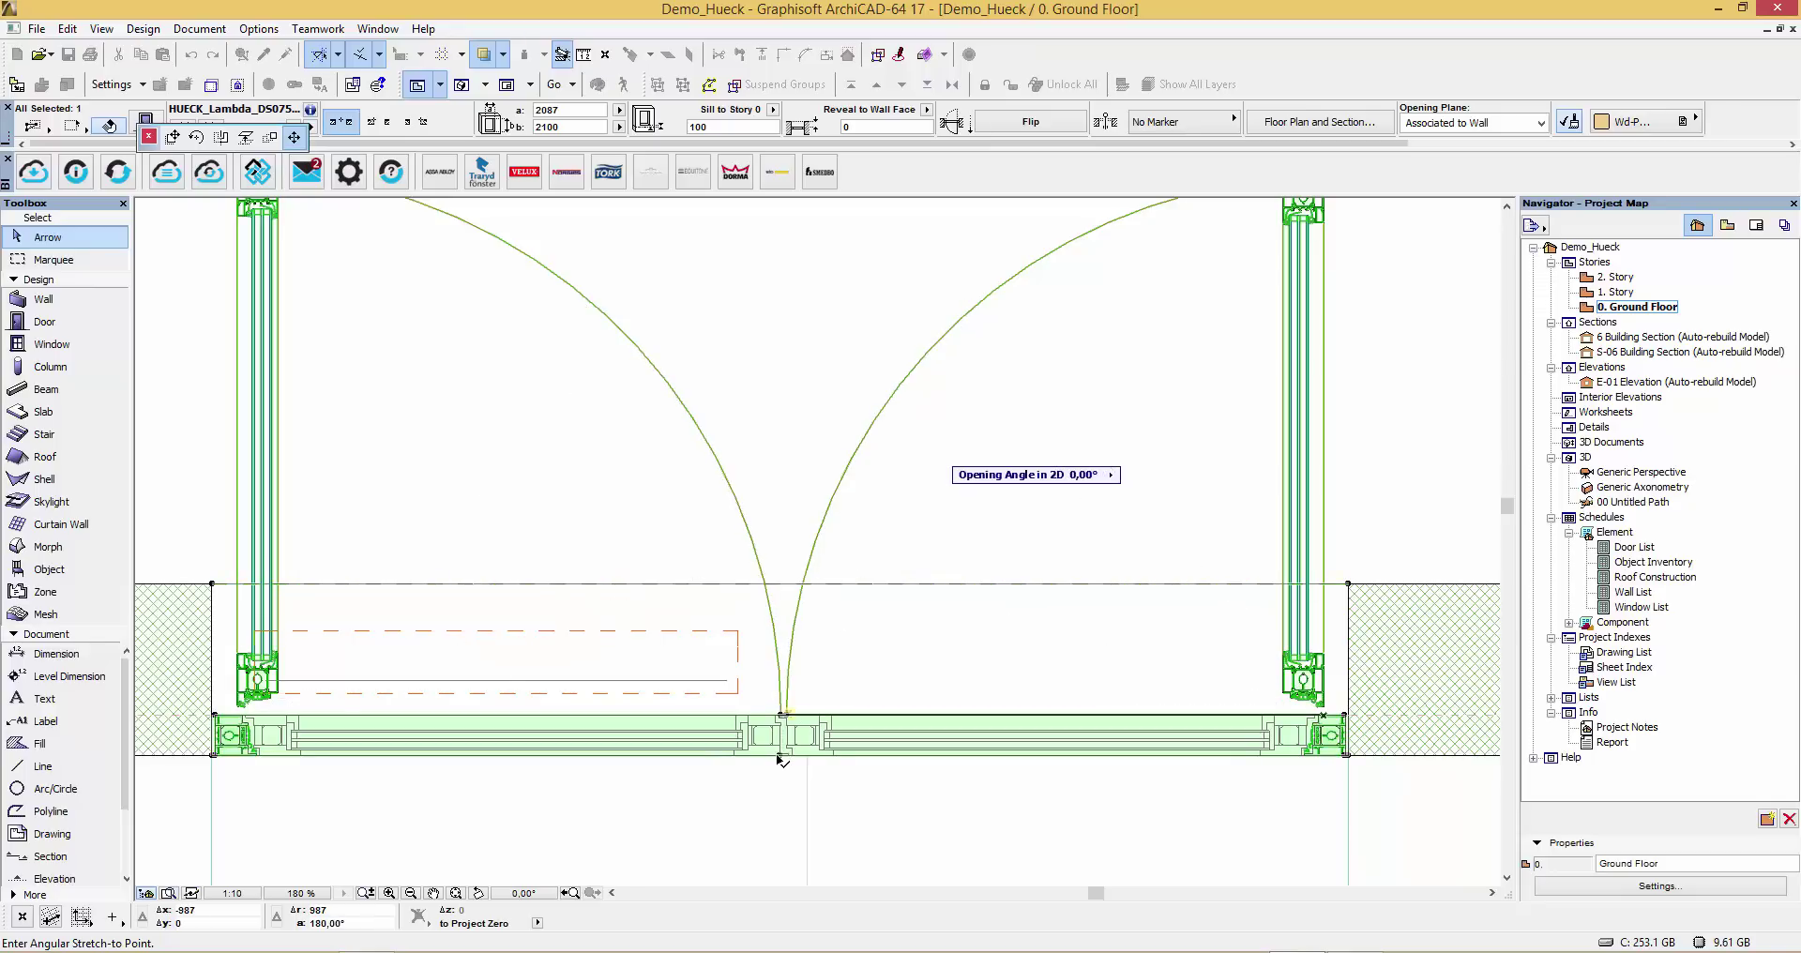
left_click(788, 764)
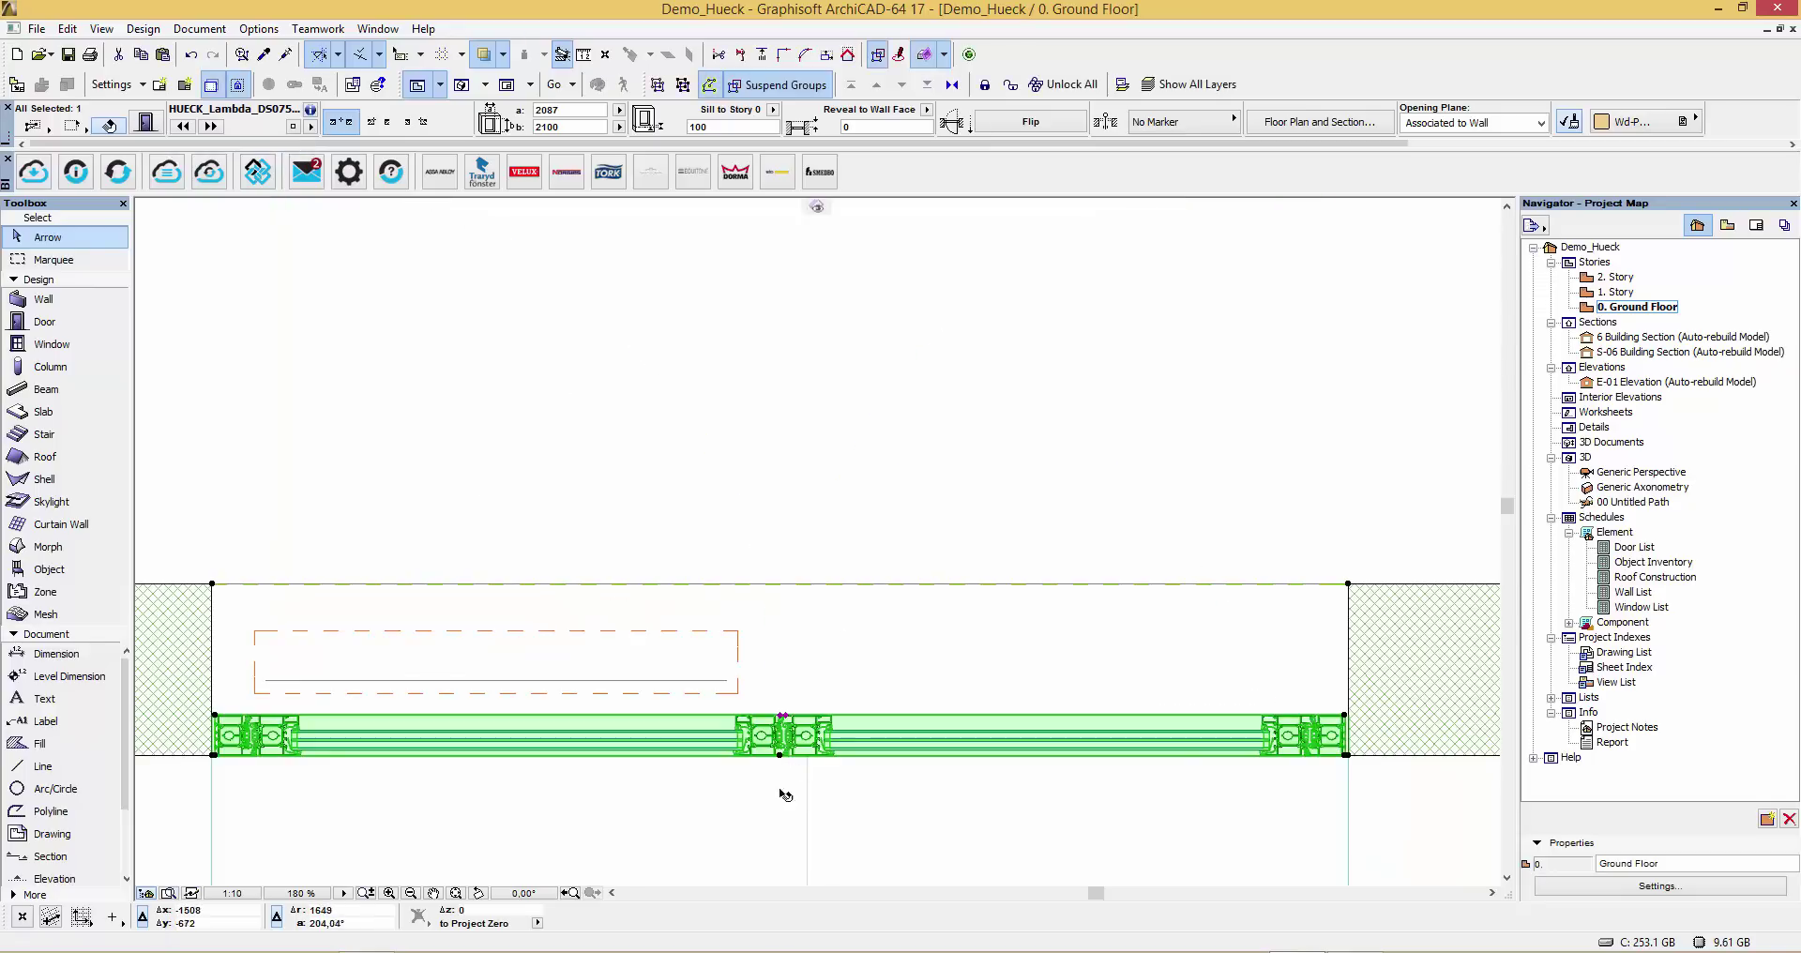
- Switch the plan scale to 1:50 and zoom in to compare the door detail
scroll(805, 753, "up", 4)
scroll(805, 753, "up", 1)
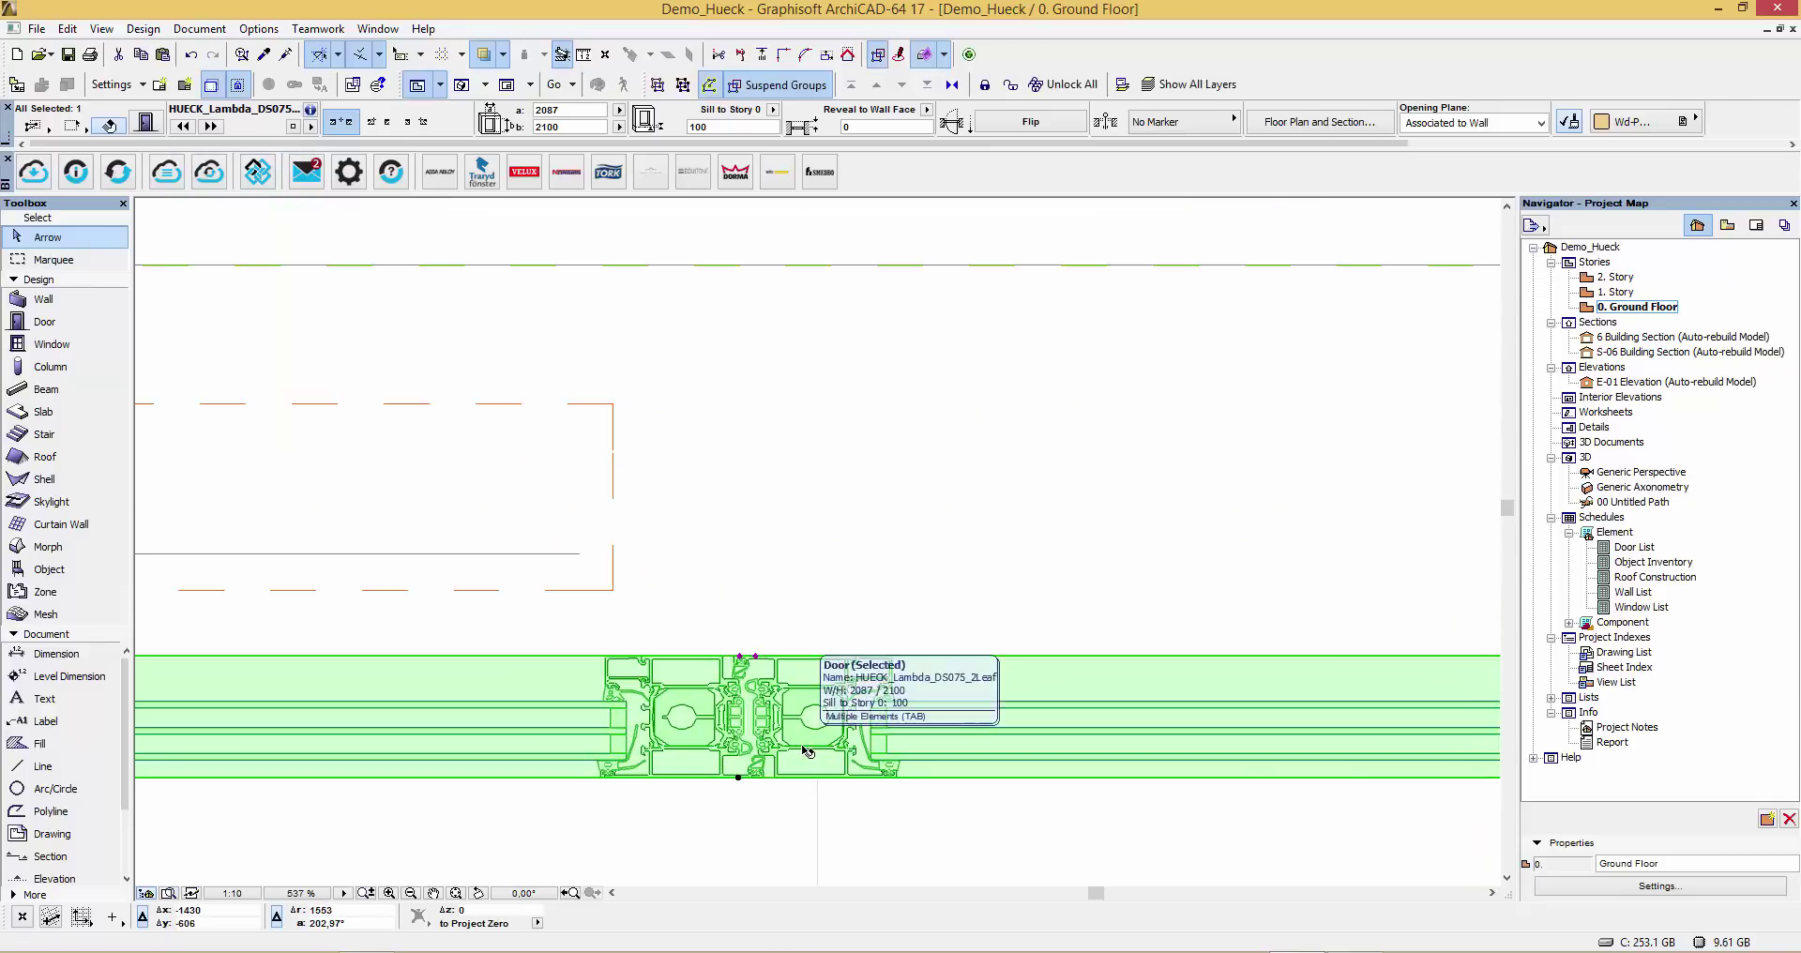
left_click(245, 893)
key("Return")
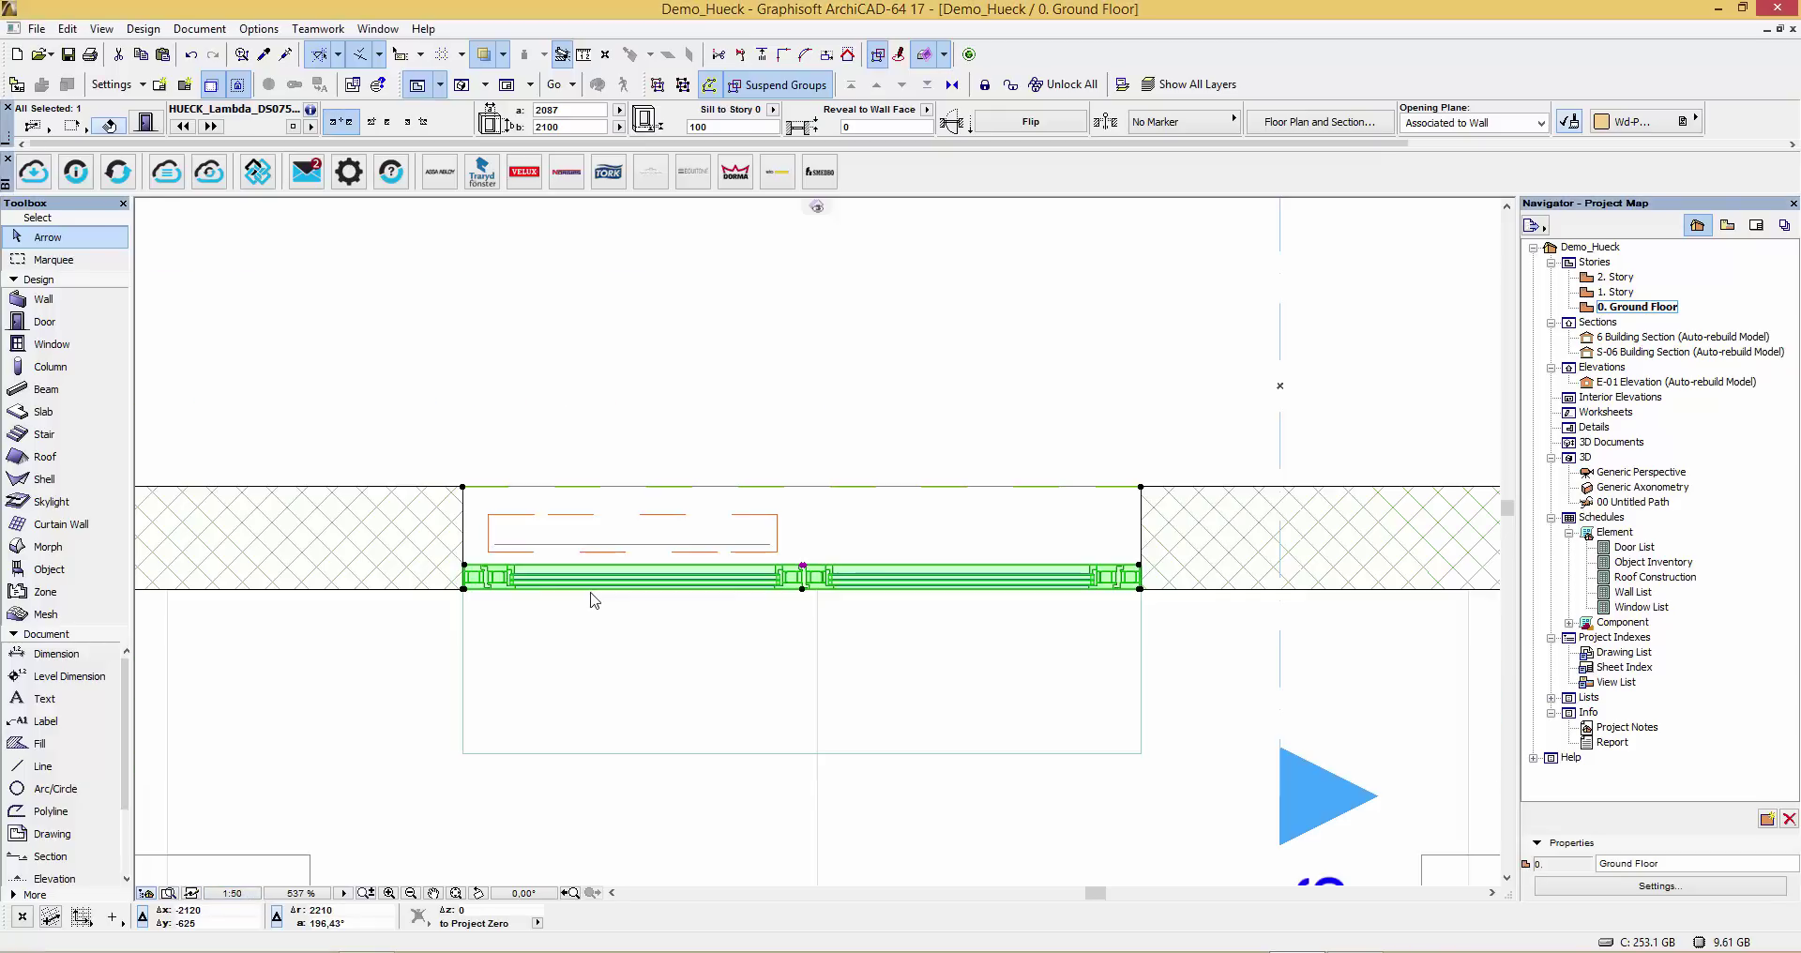
scroll(701, 575, "up", 3)
scroll(702, 575, "up", 3)
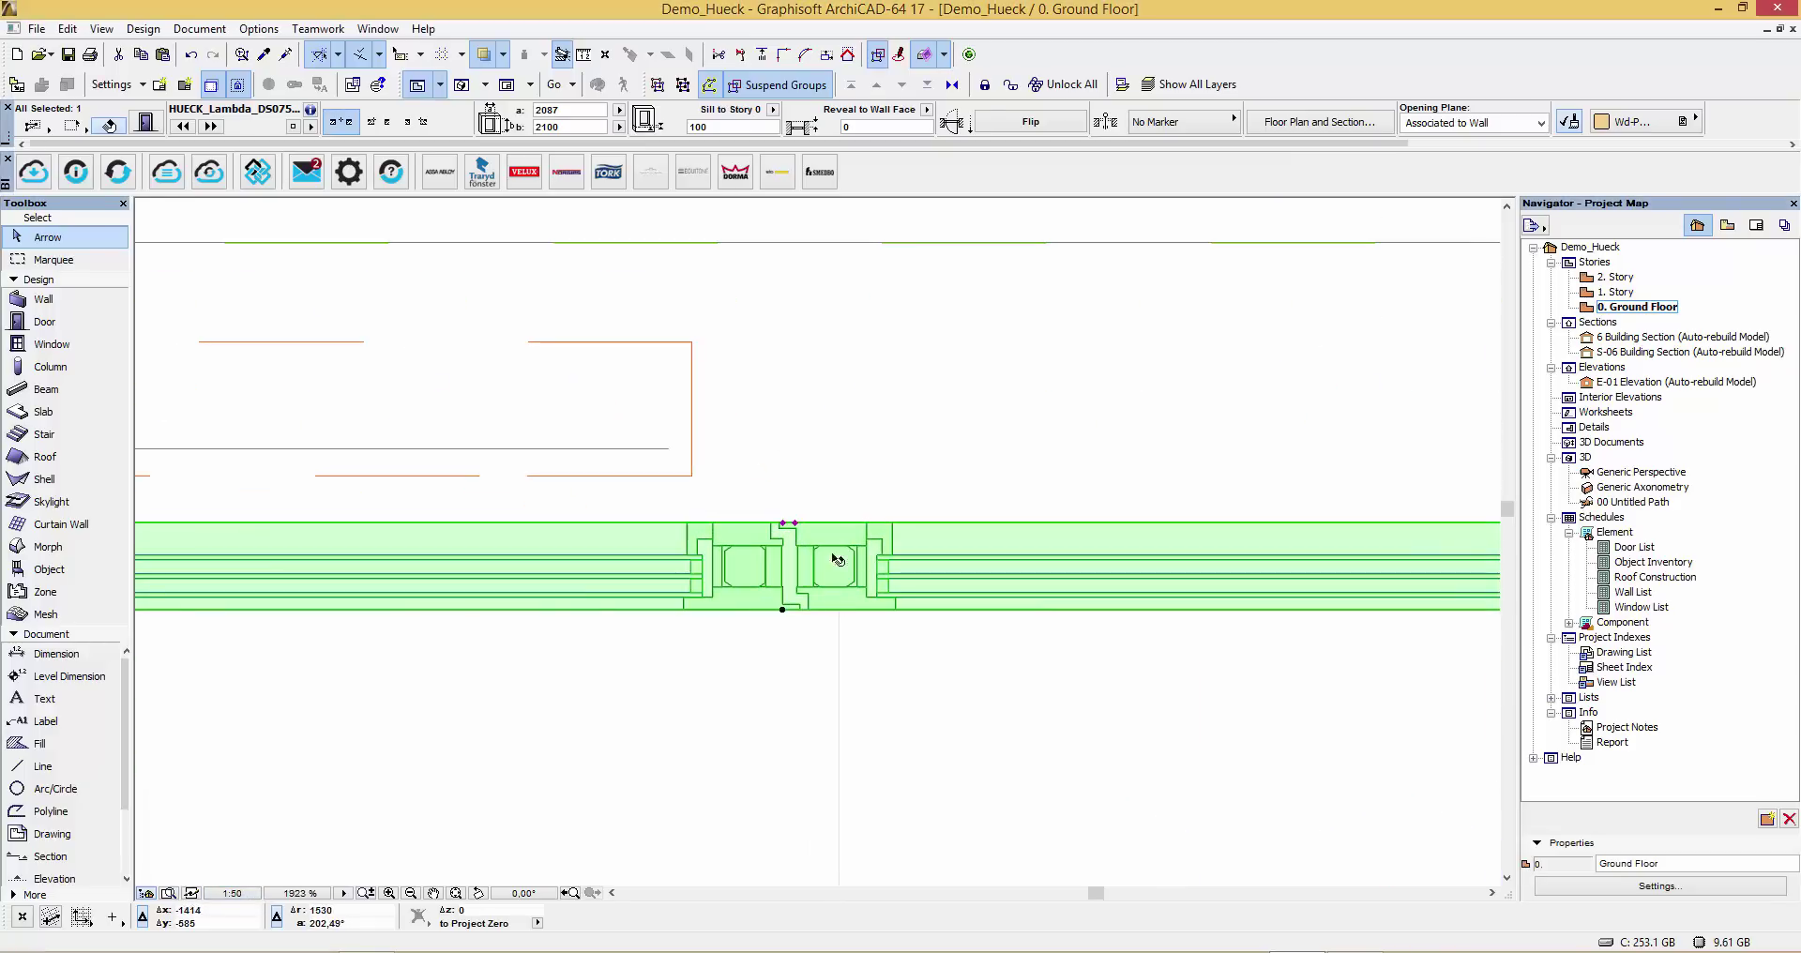
- Set the plan to 1:100 and swing the double door leaves open to about 90°
left_click(238, 894)
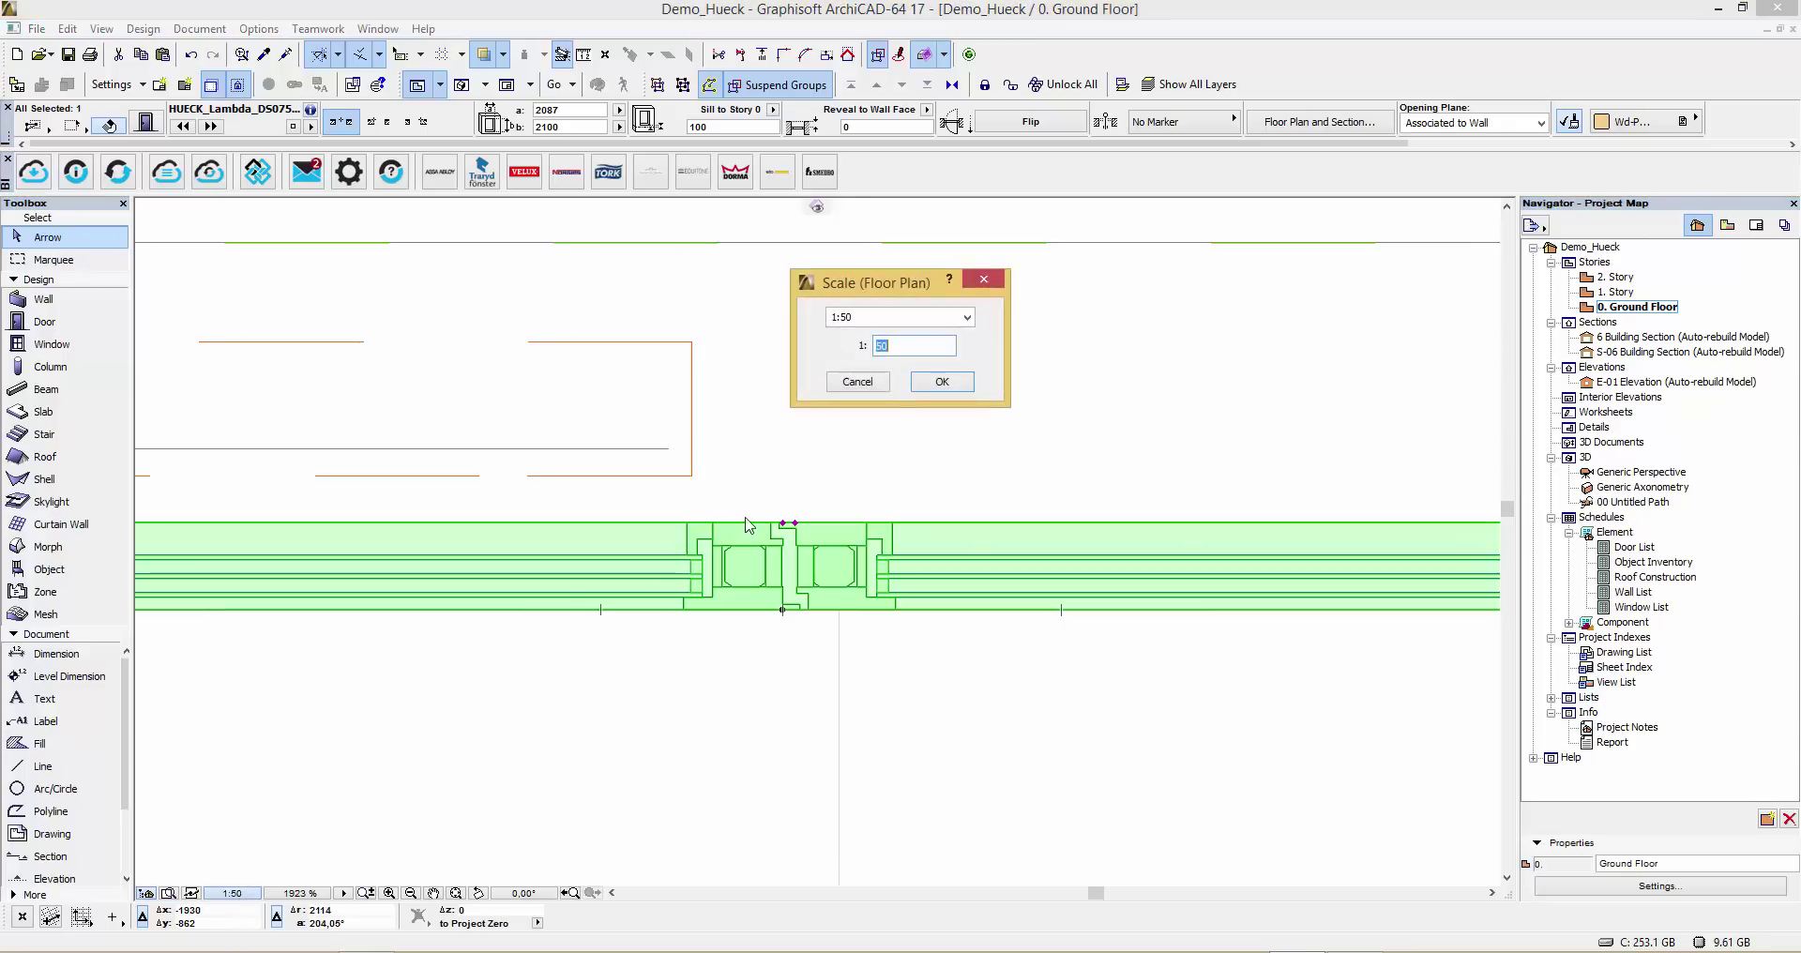
key("Return")
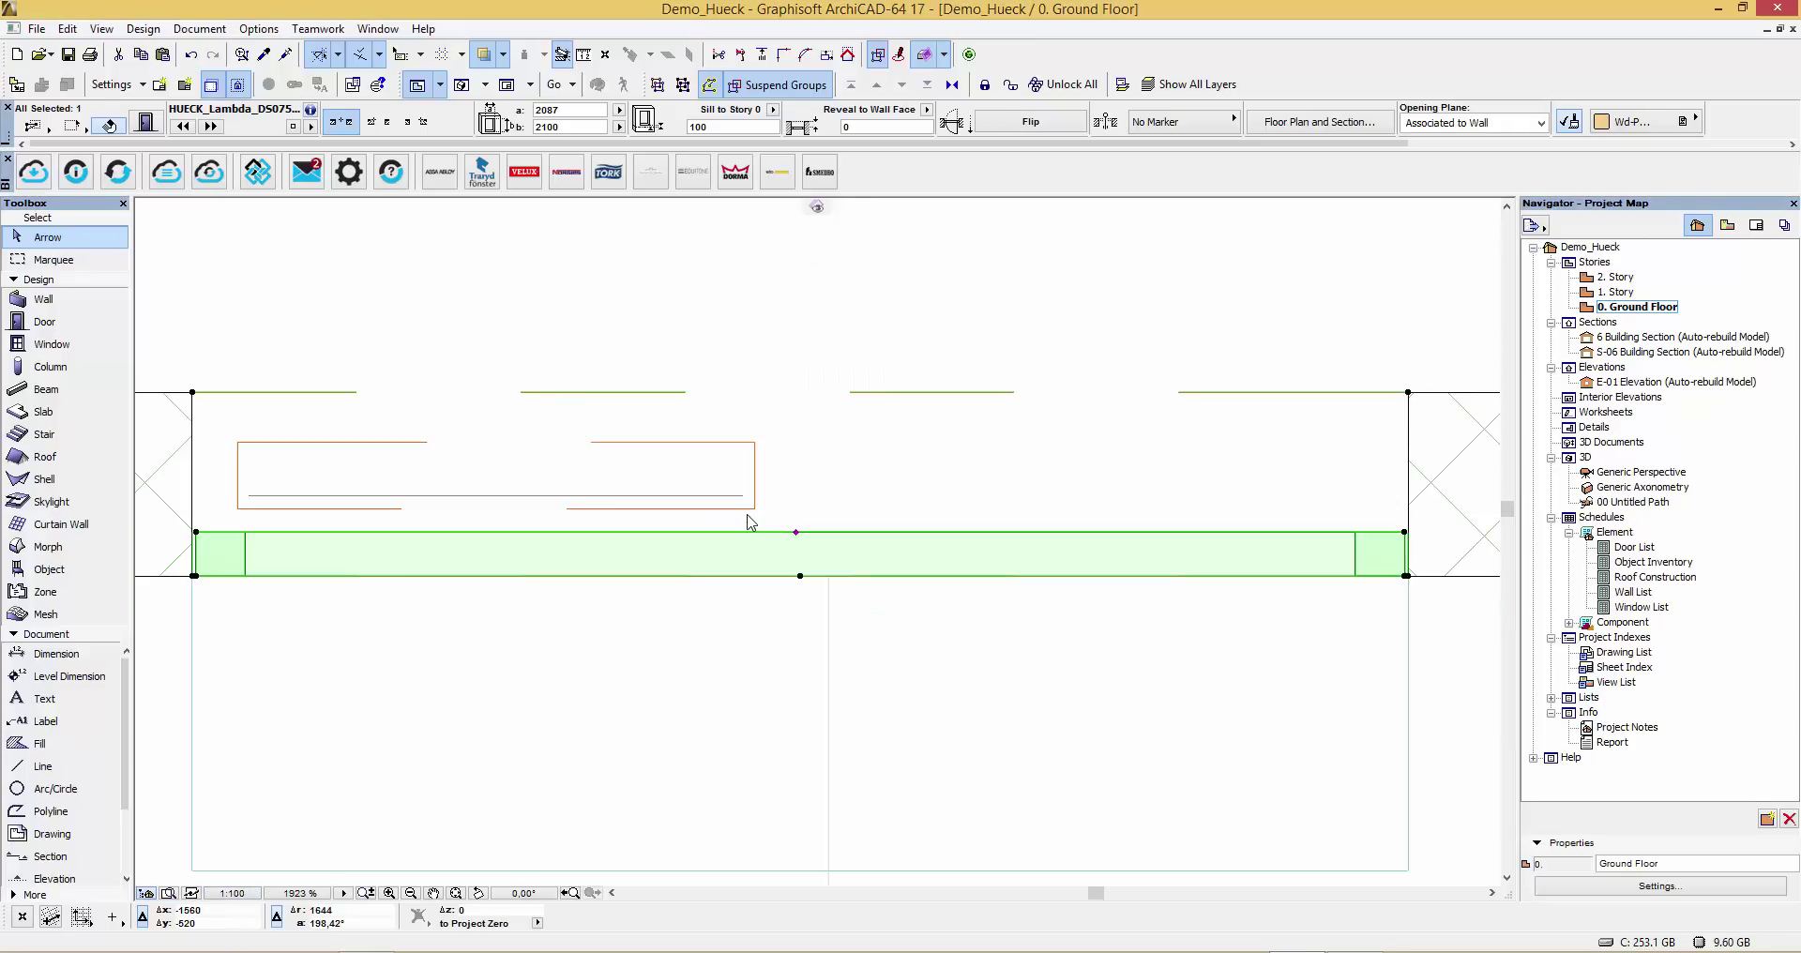
left_click(796, 532)
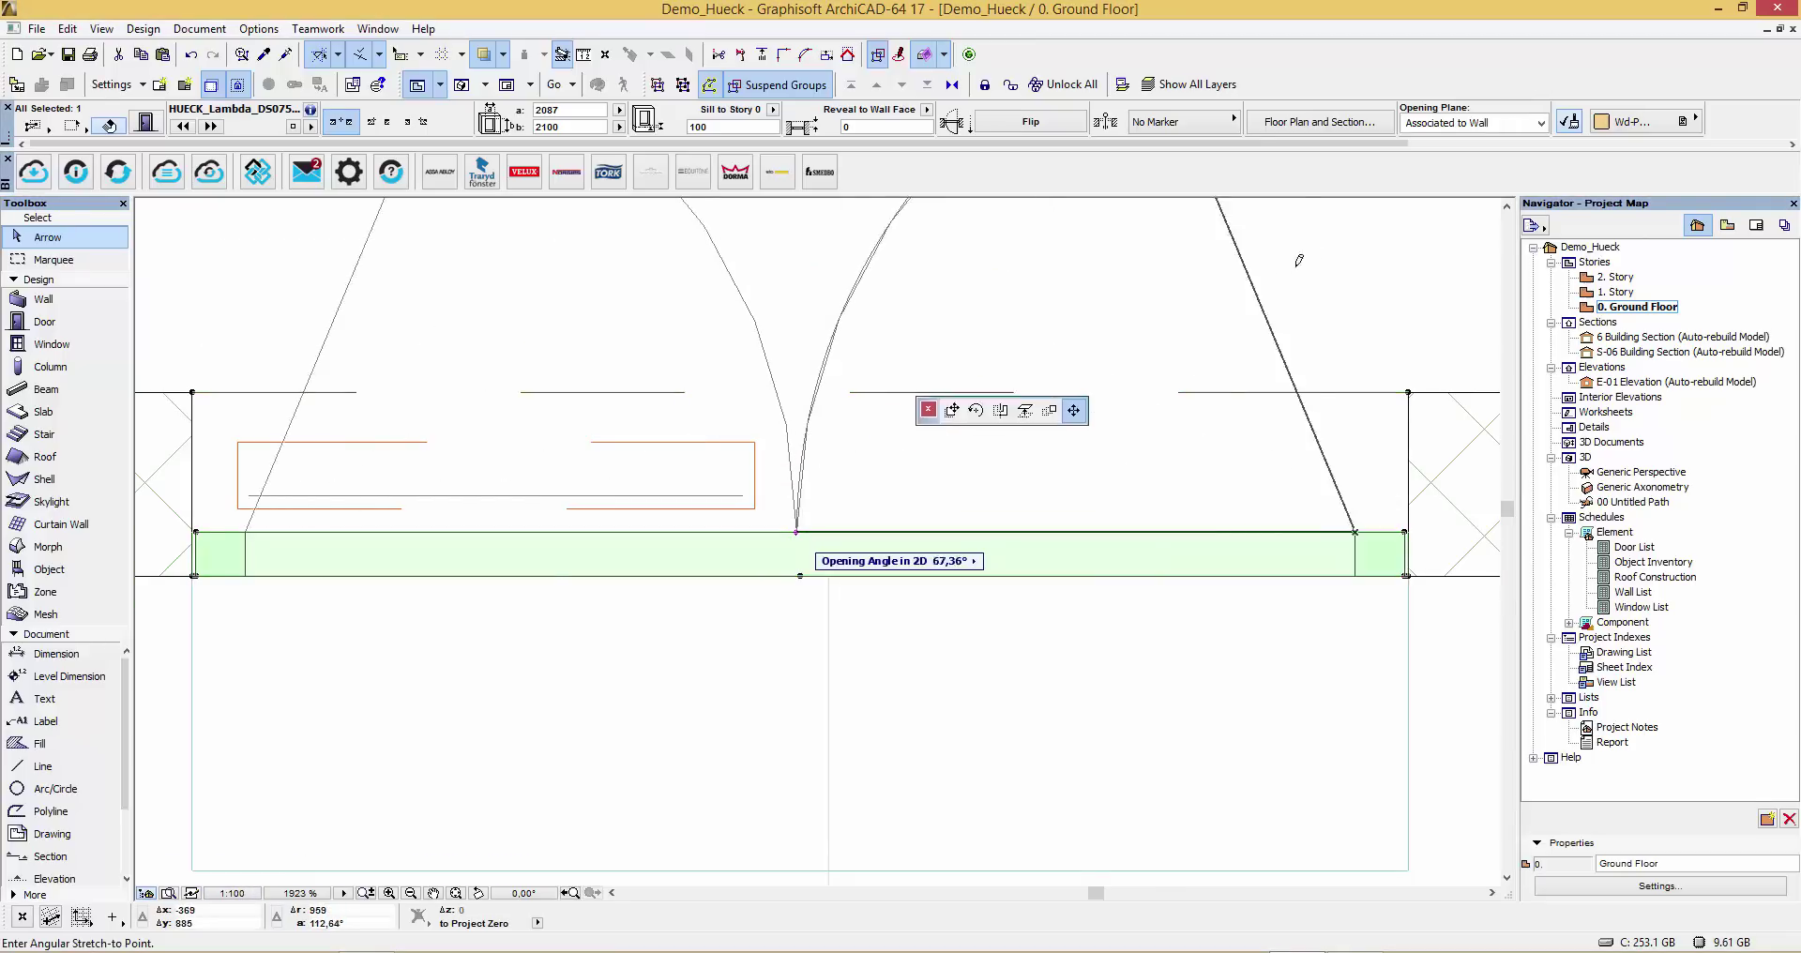
left_click(1400, 234)
scroll(881, 510, "down", 3)
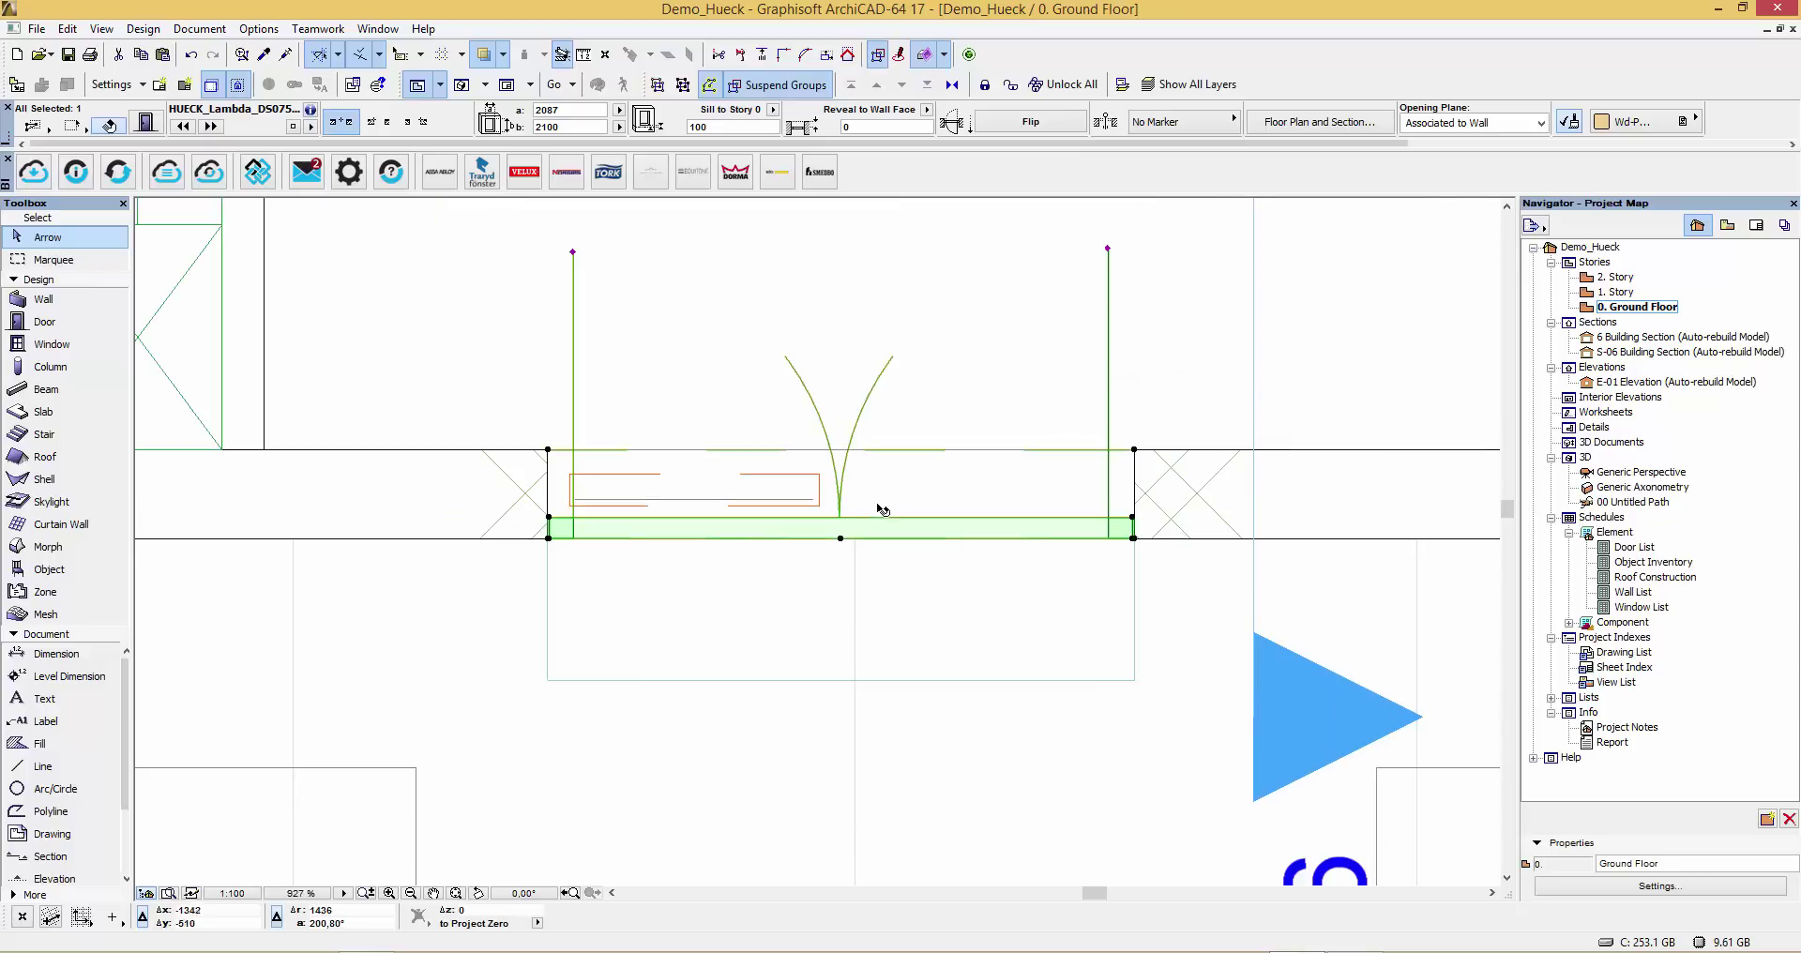
middle_click_drag(893, 494, 583, 643)
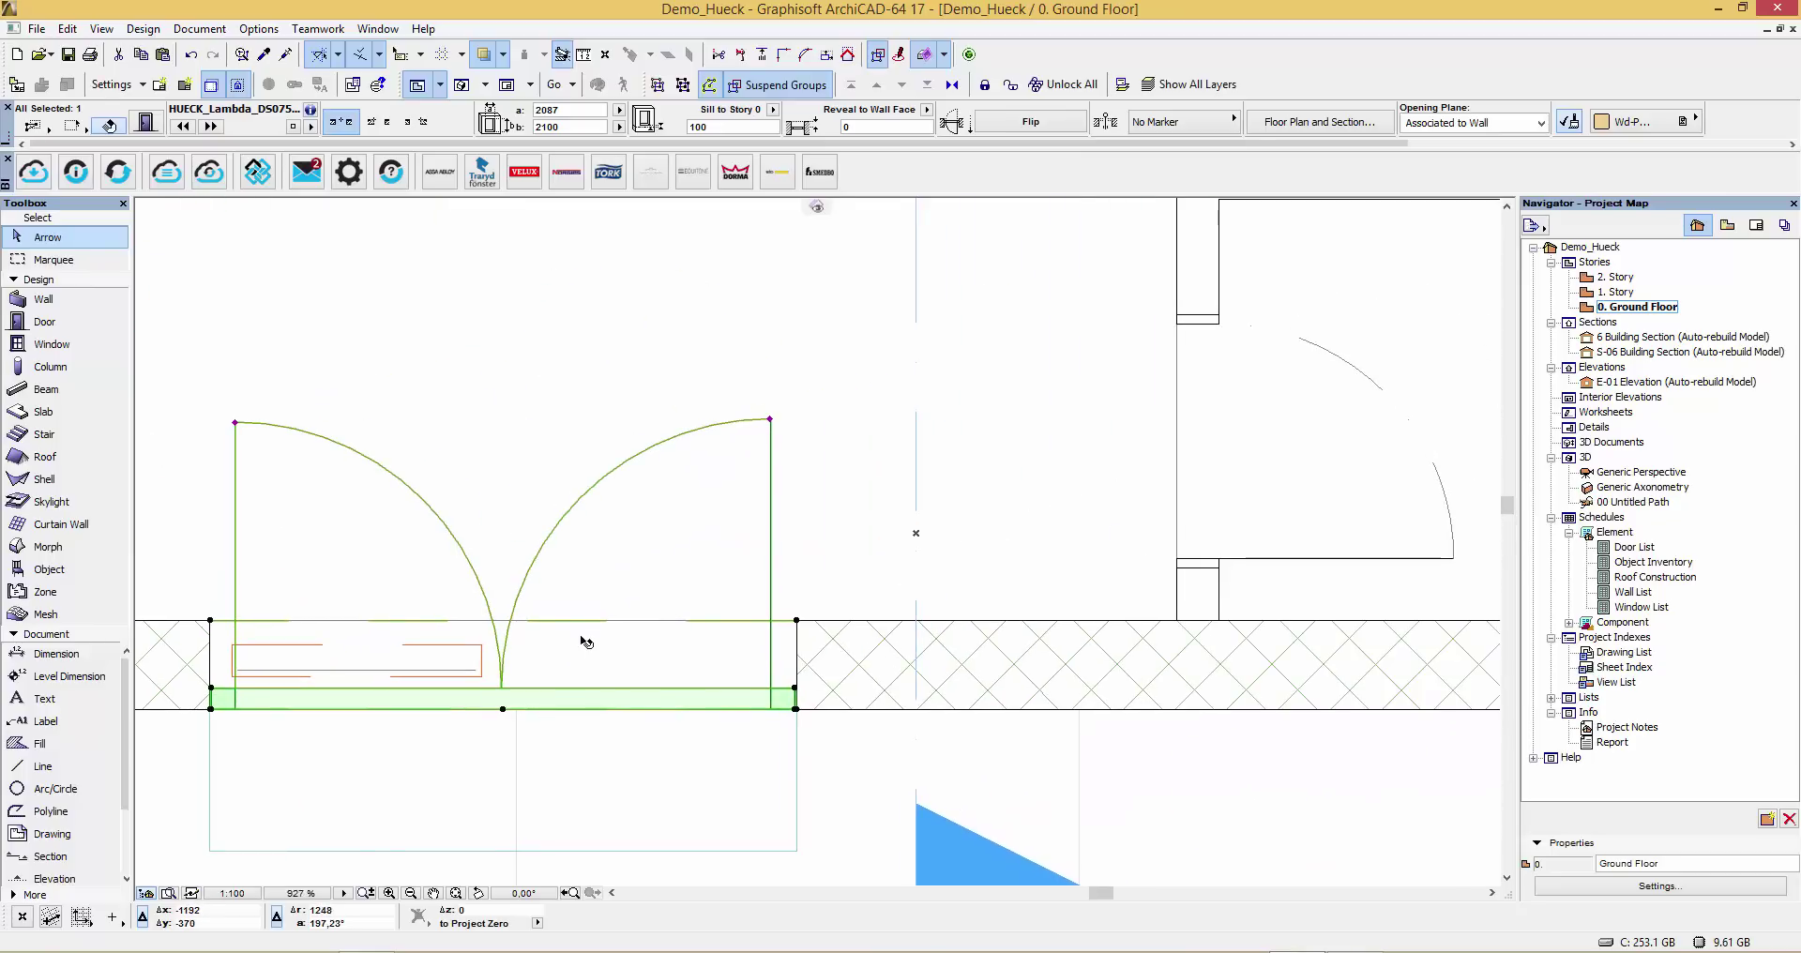
- Open the 1. Story plan, select its double door, and set the scale to 1:10
double_click(1629, 298)
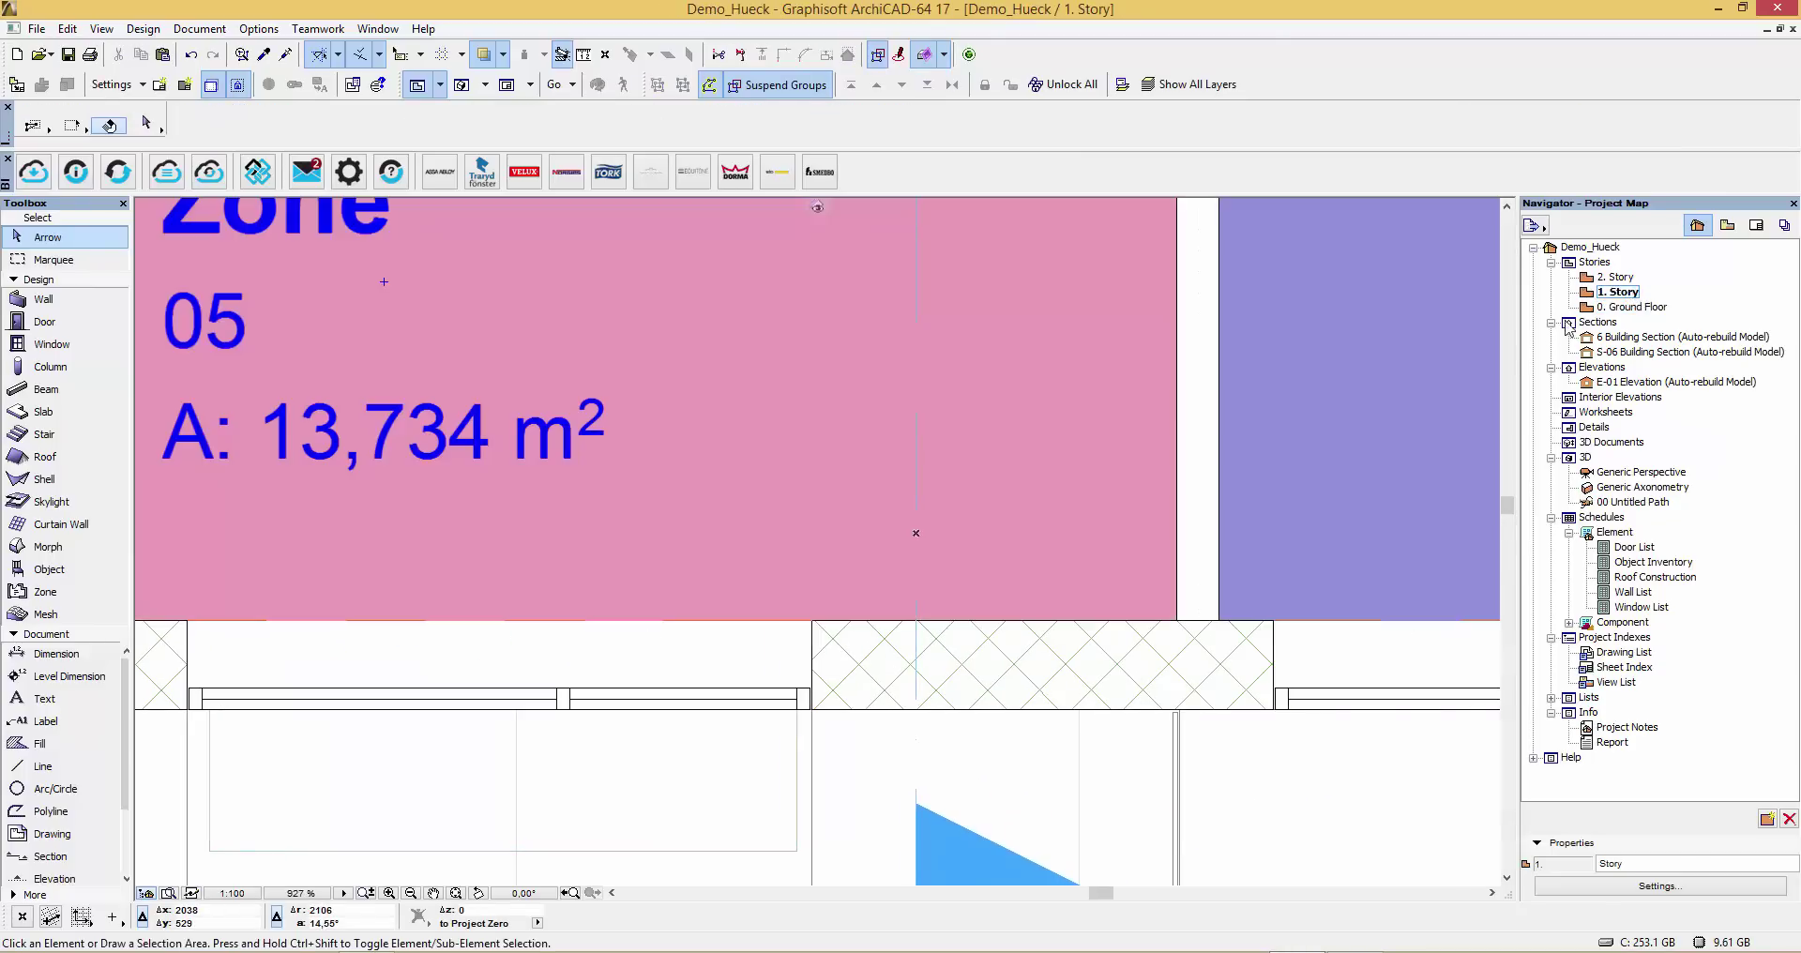
scroll(953, 470, "down", 5)
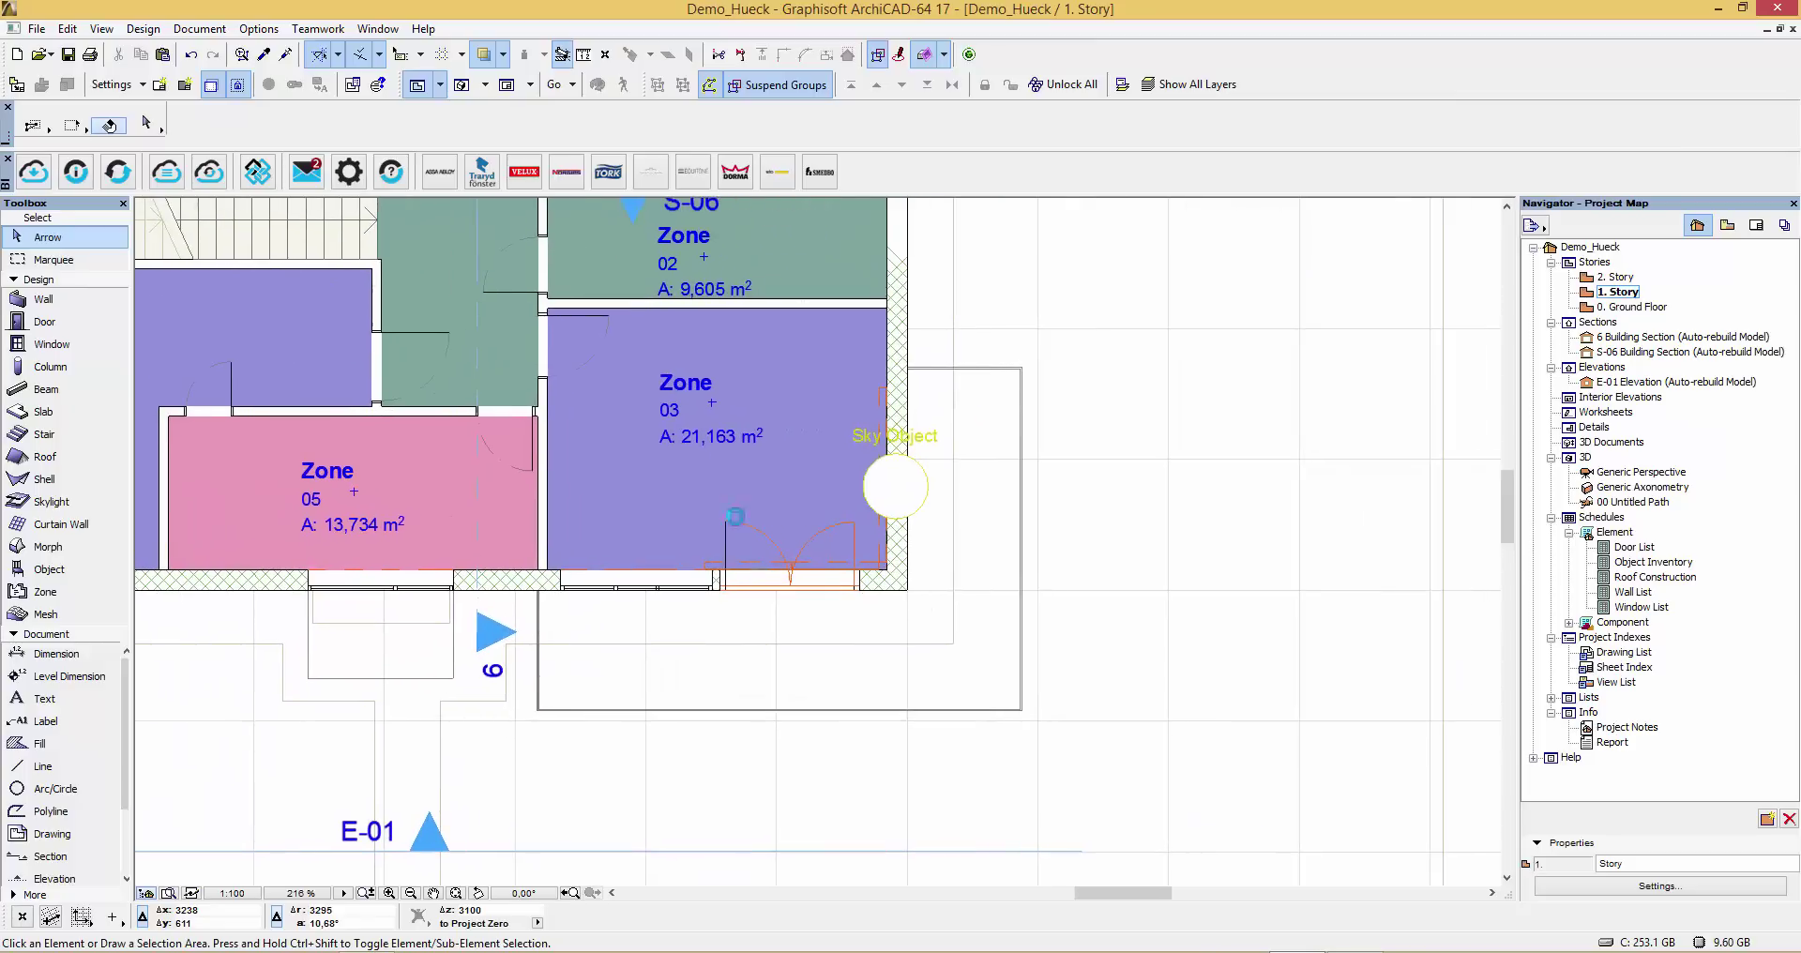
scroll(793, 591, "up", 2)
scroll(792, 591, "up", 2)
left_click(815, 589)
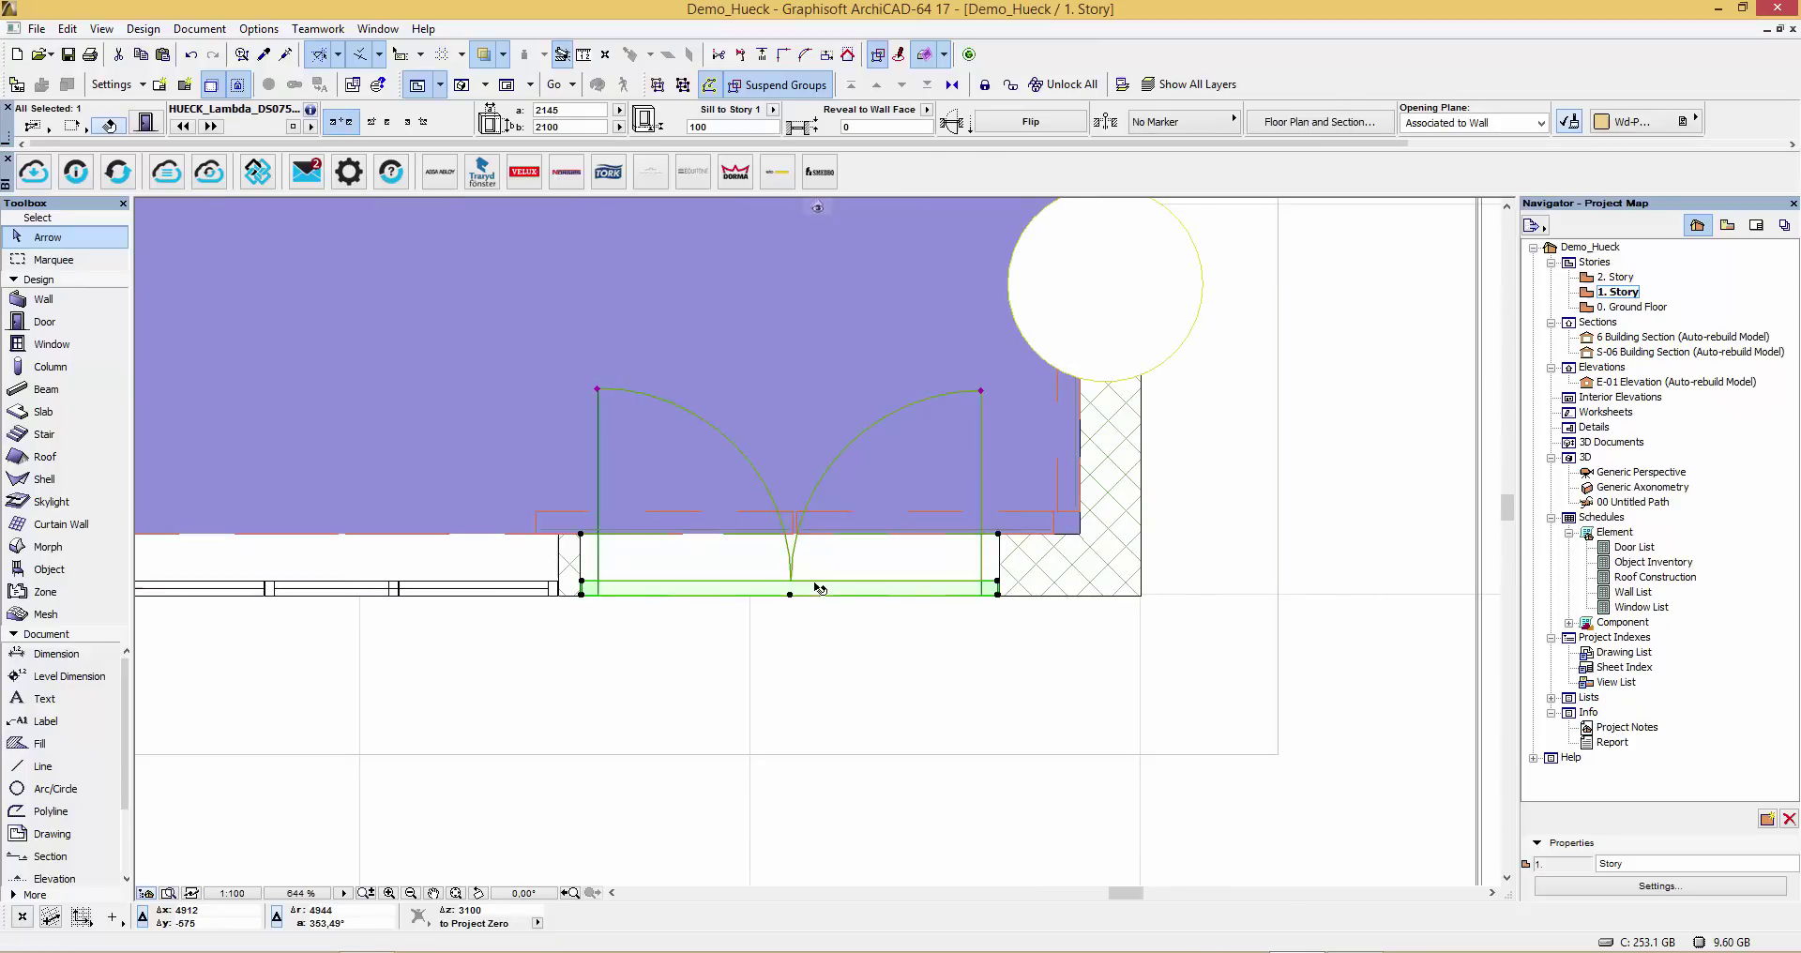
left_click(231, 893)
type("100")
key("Return")
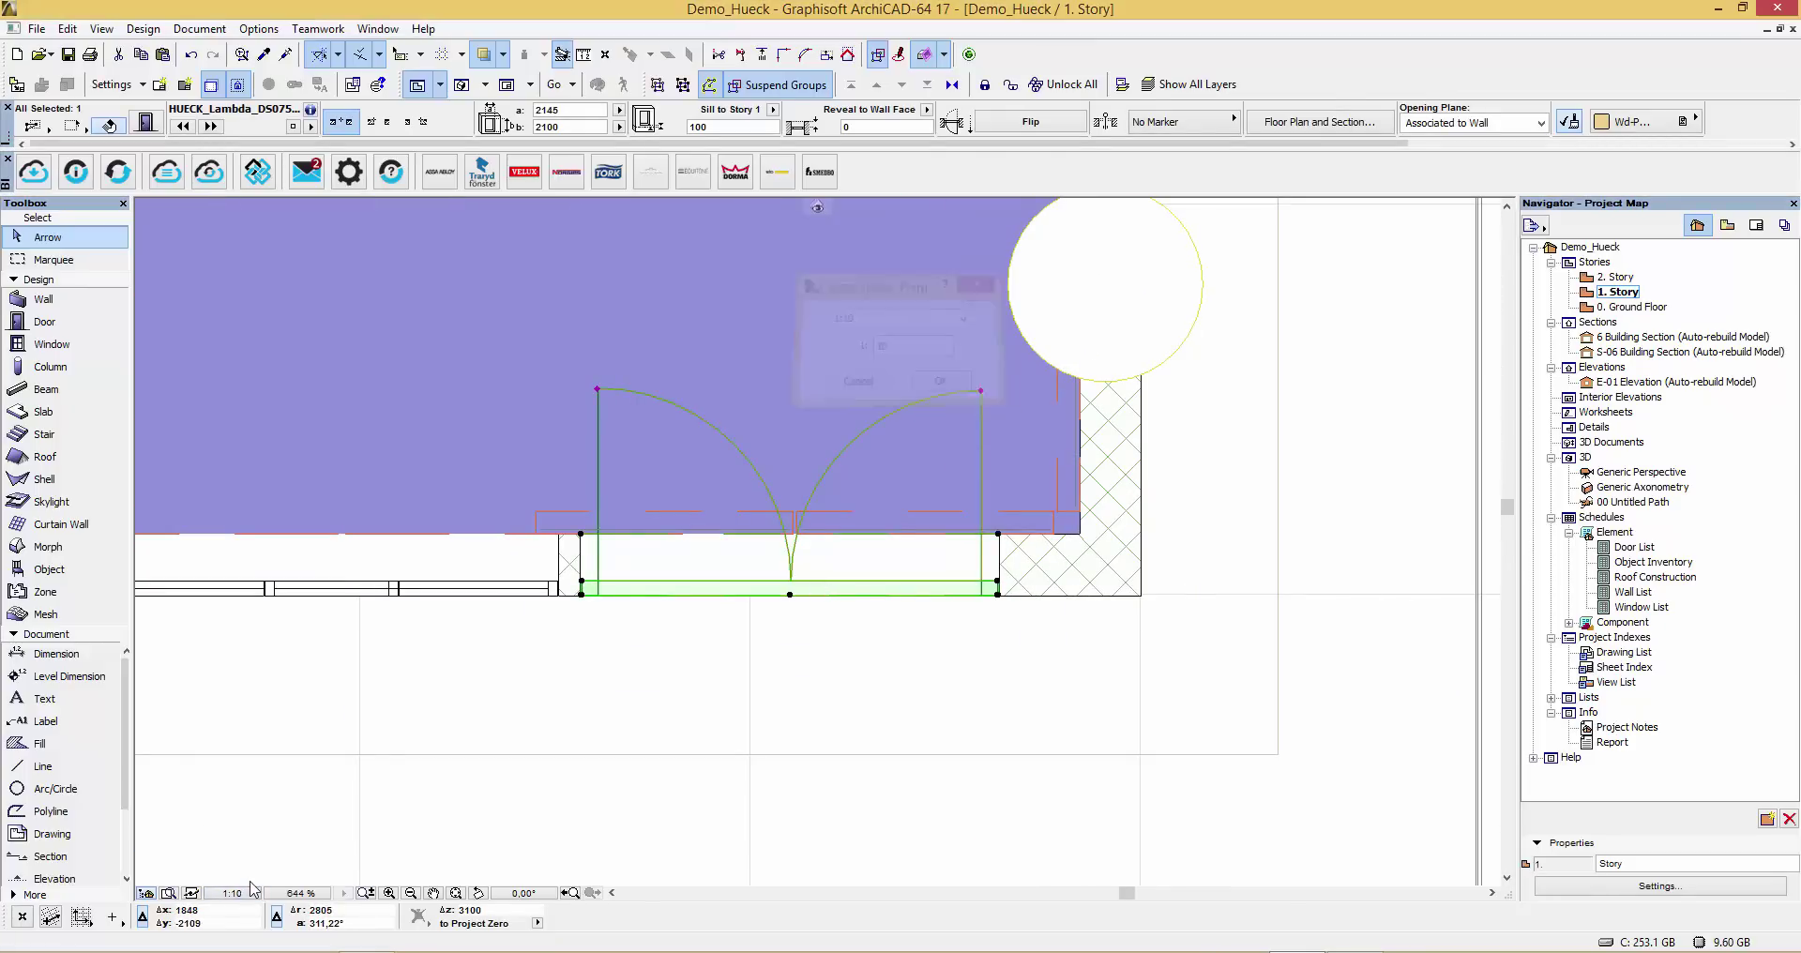
- Bring up the Door Selection Settings of the HUECK Lambda DS075 door
scroll(647, 651, "down", 2)
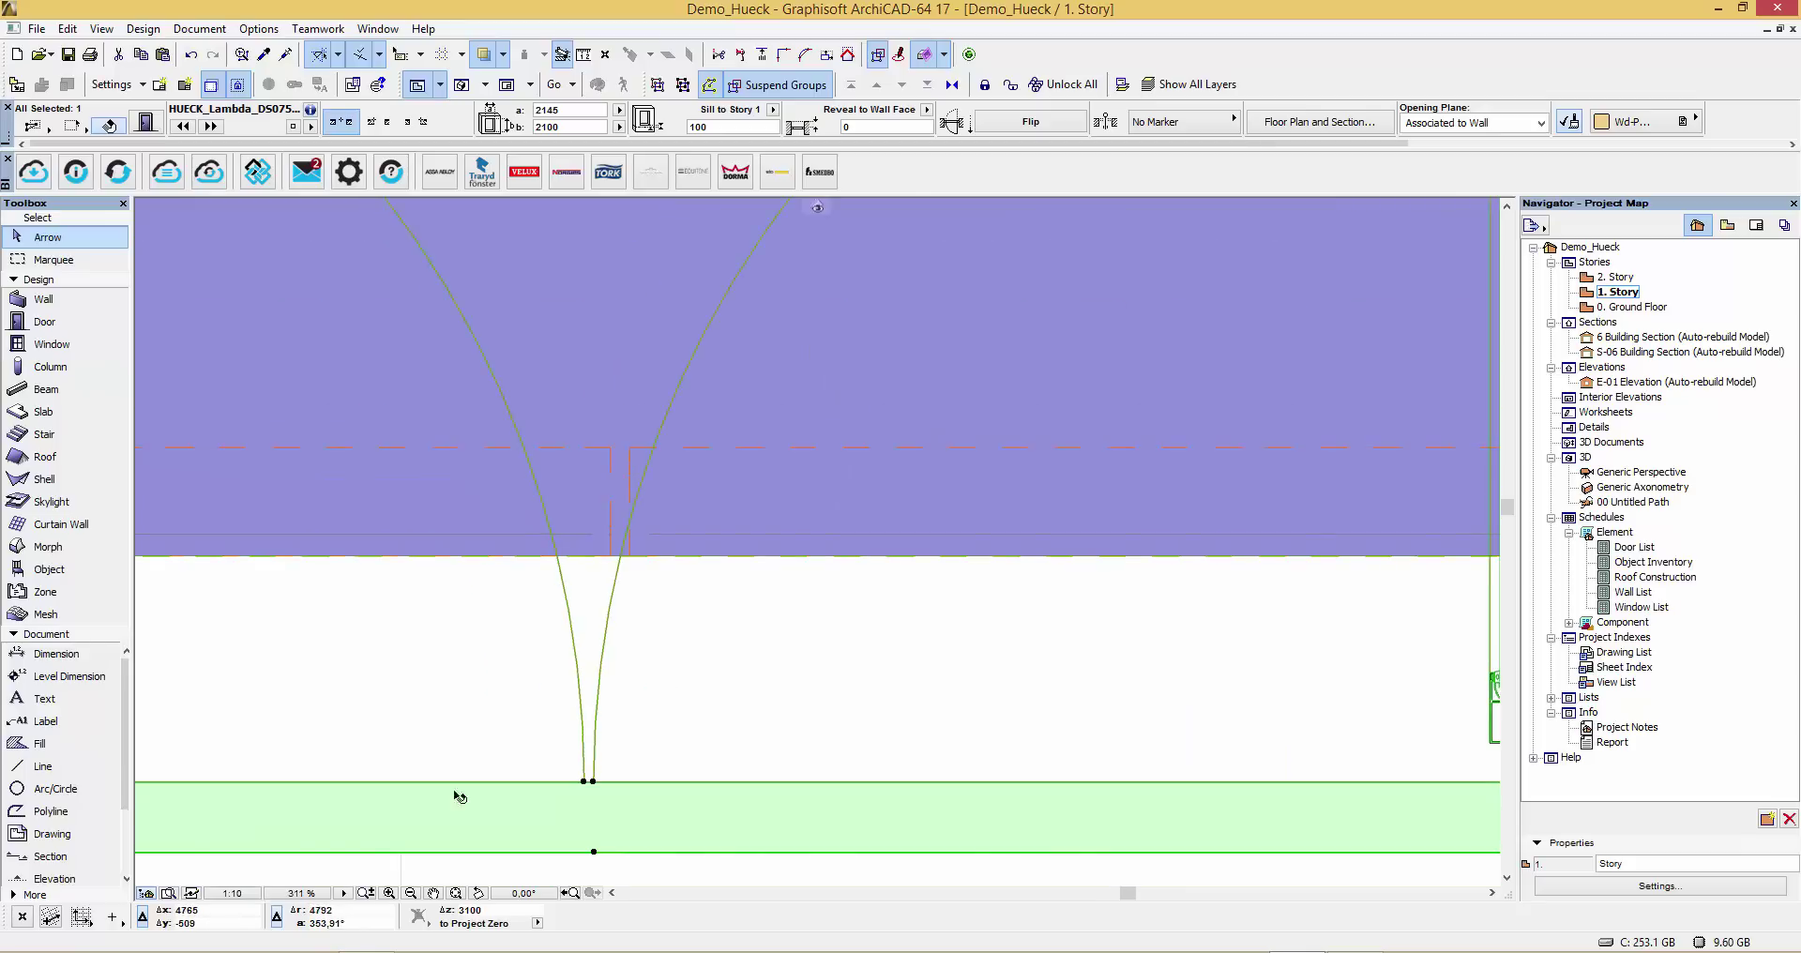
scroll(656, 755, "down", 4)
scroll(695, 747, "down", 1)
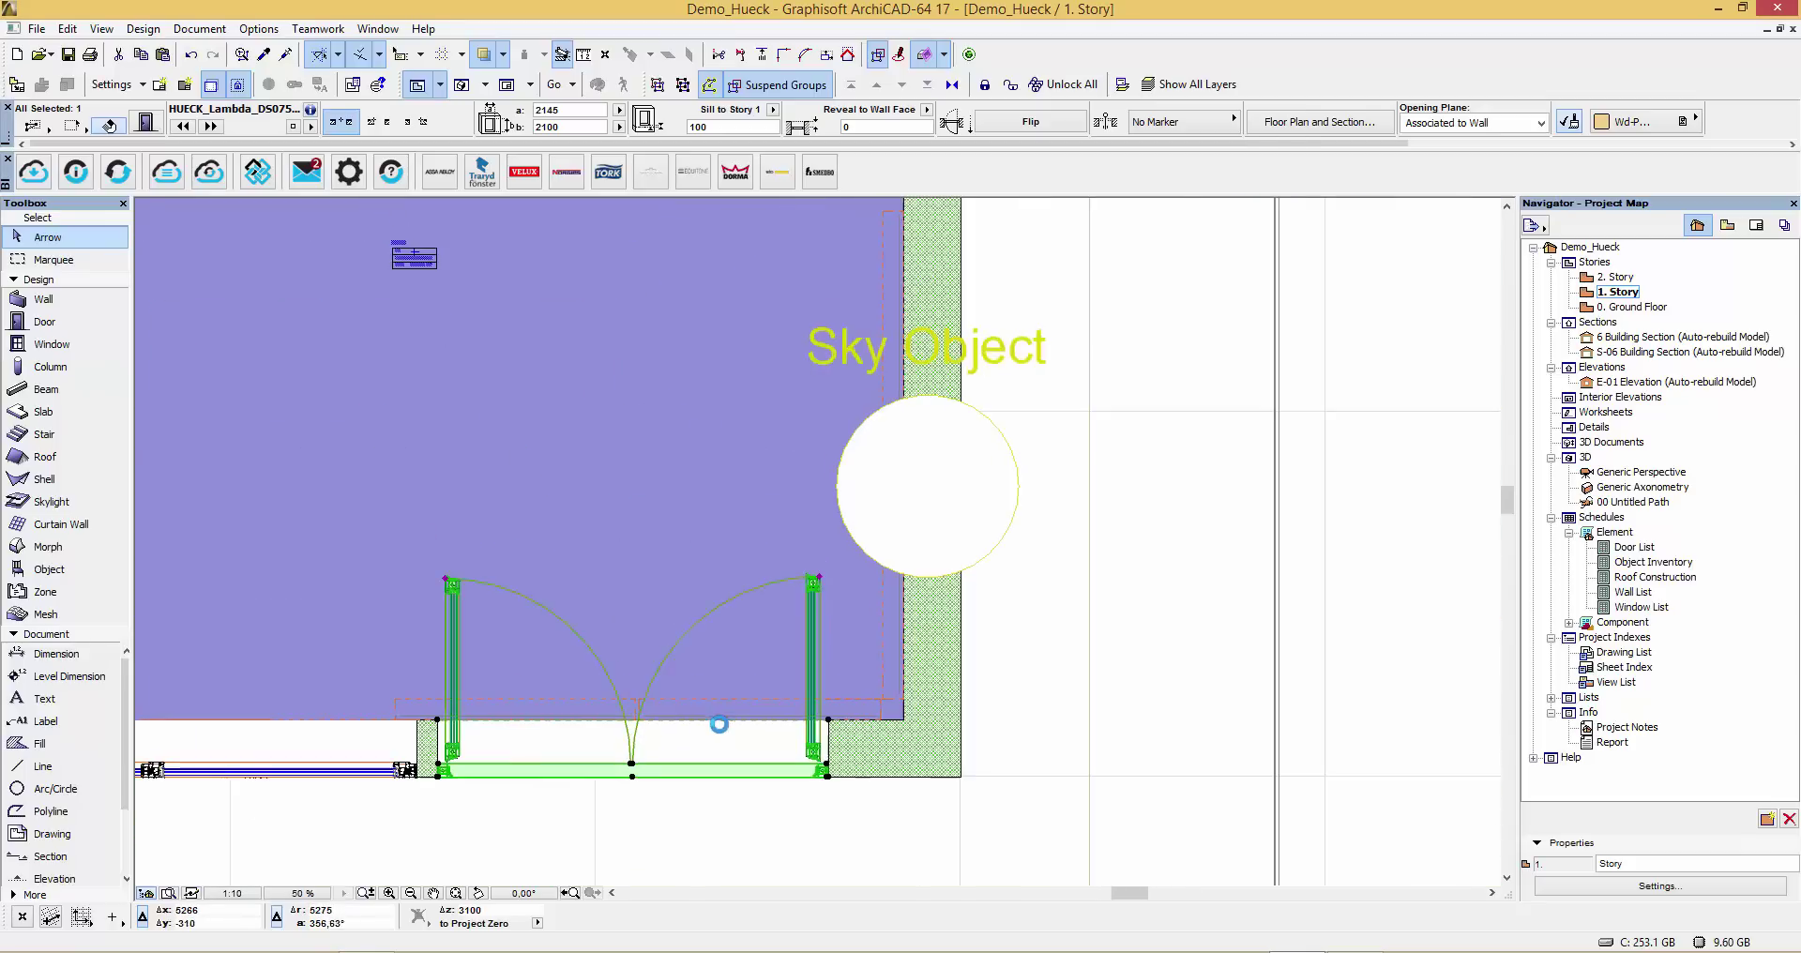
key("ctrl+t")
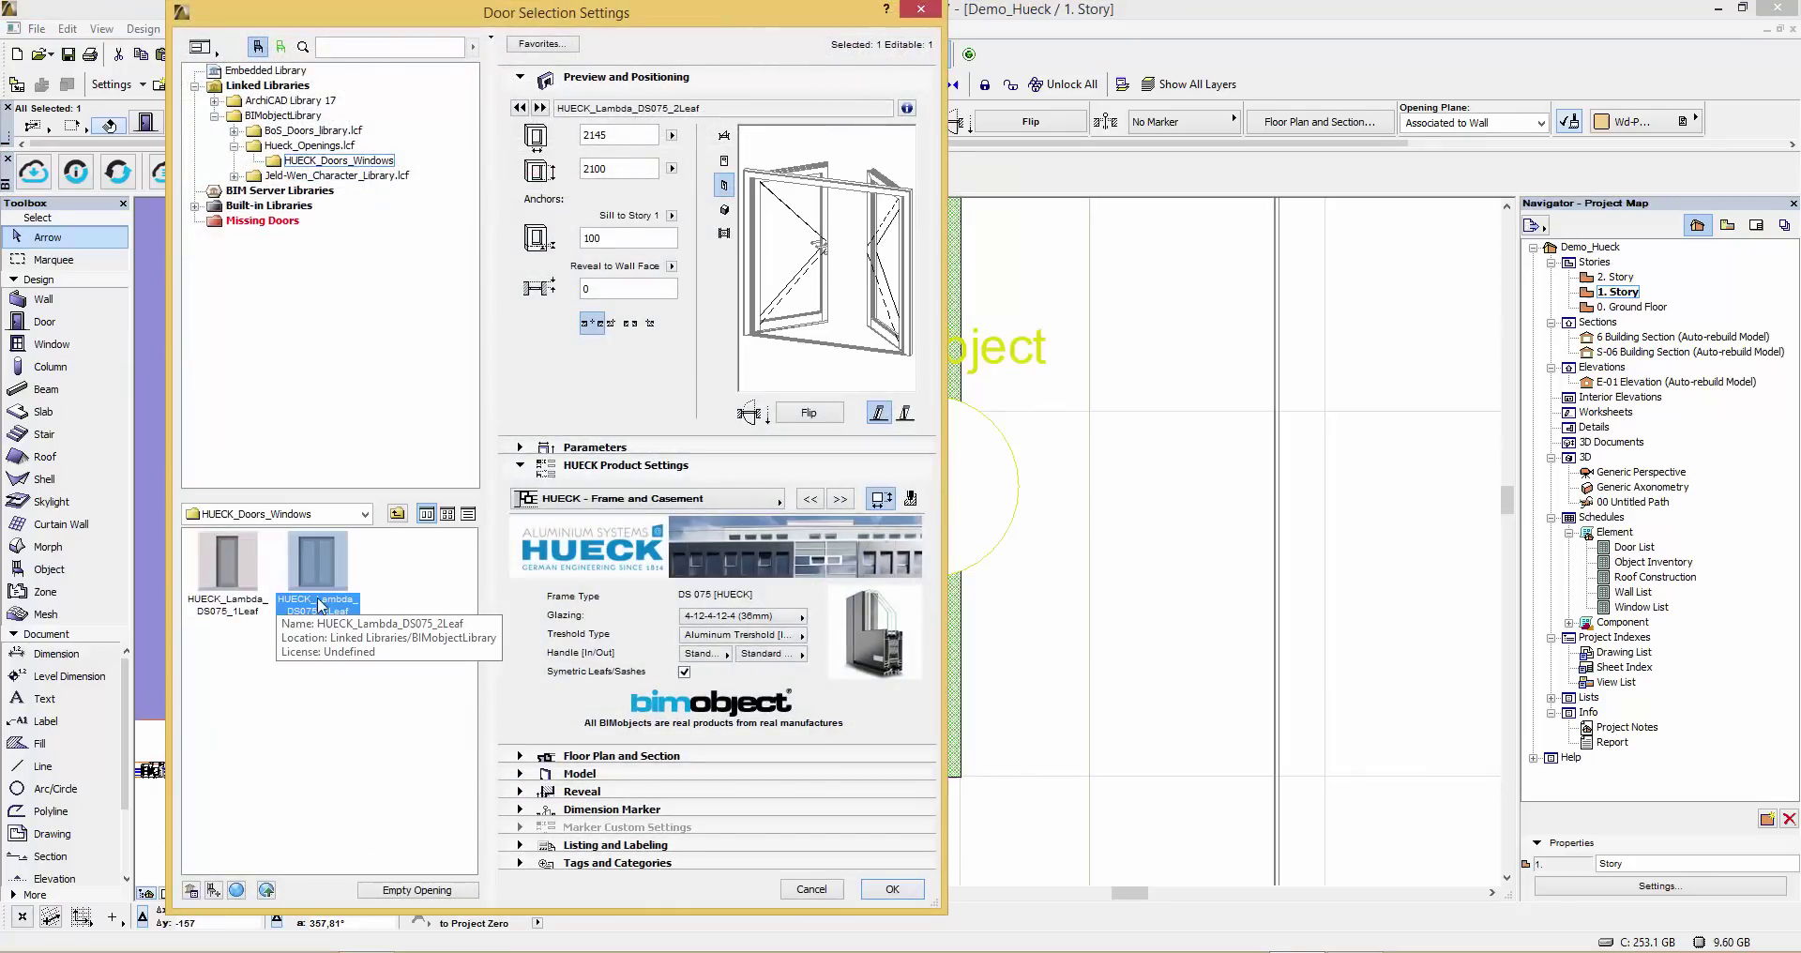
- Turn off symmetric leaves on the DS075 door, keeping the left leaf width at 1072
left_click(702, 619)
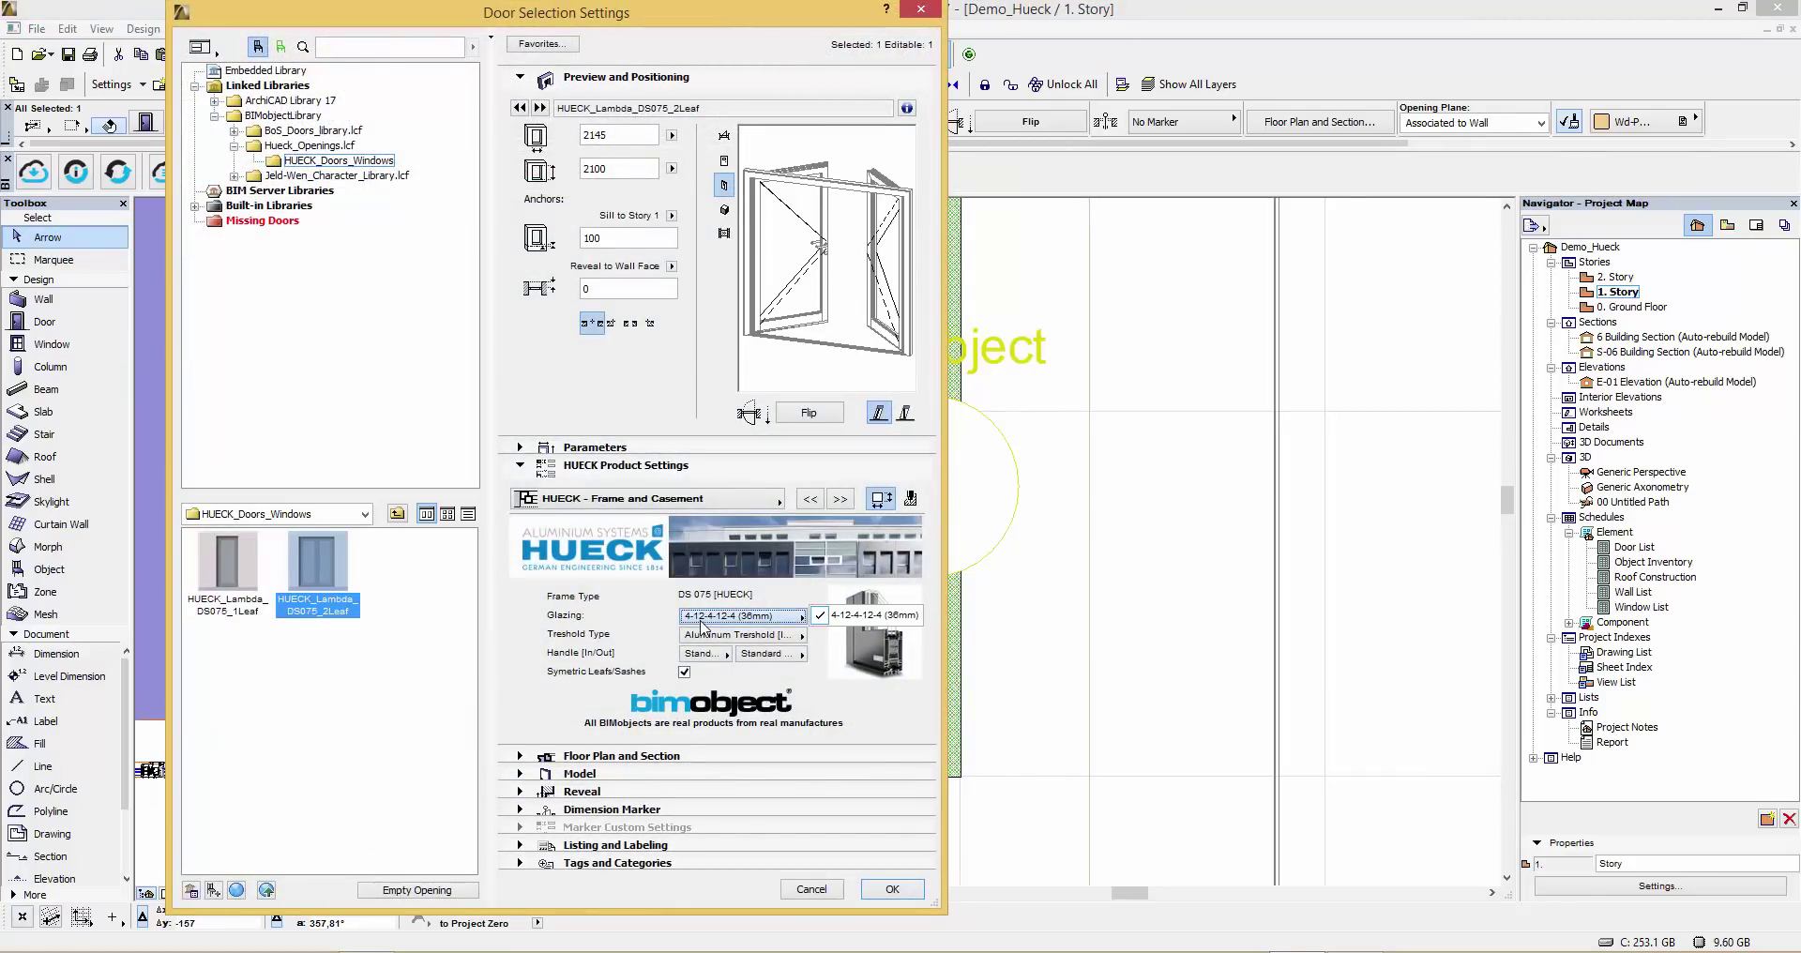
left_click(684, 674)
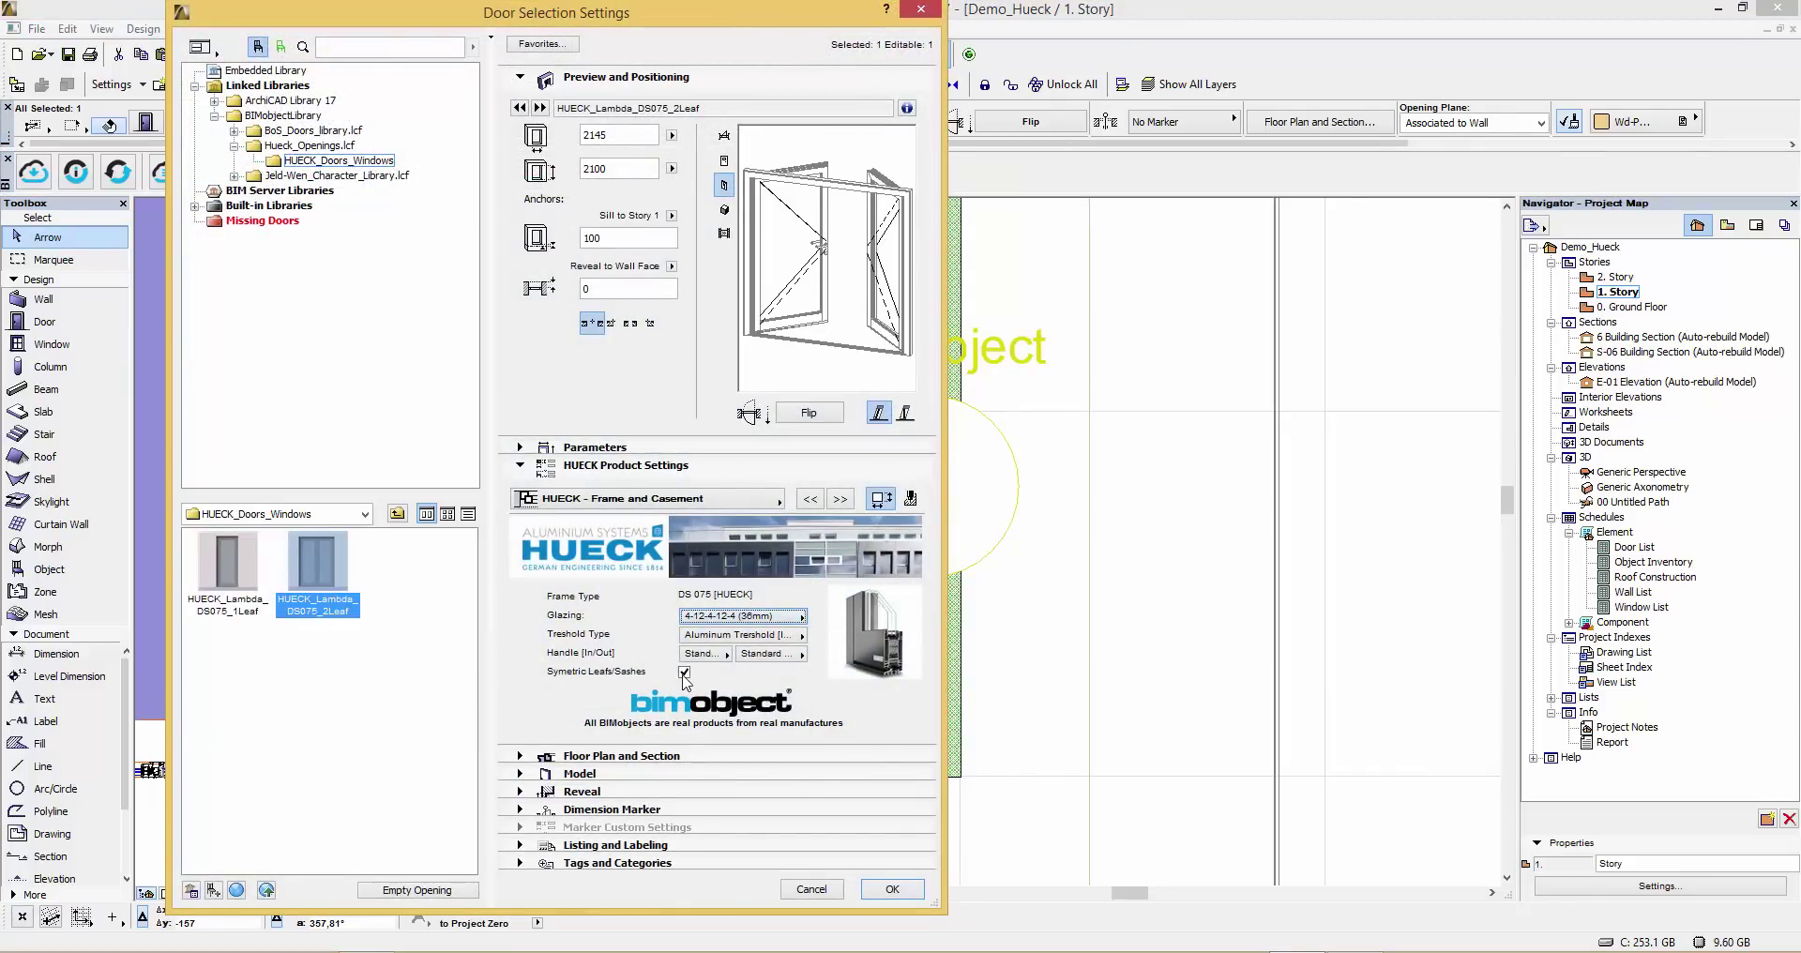
left_click(684, 674)
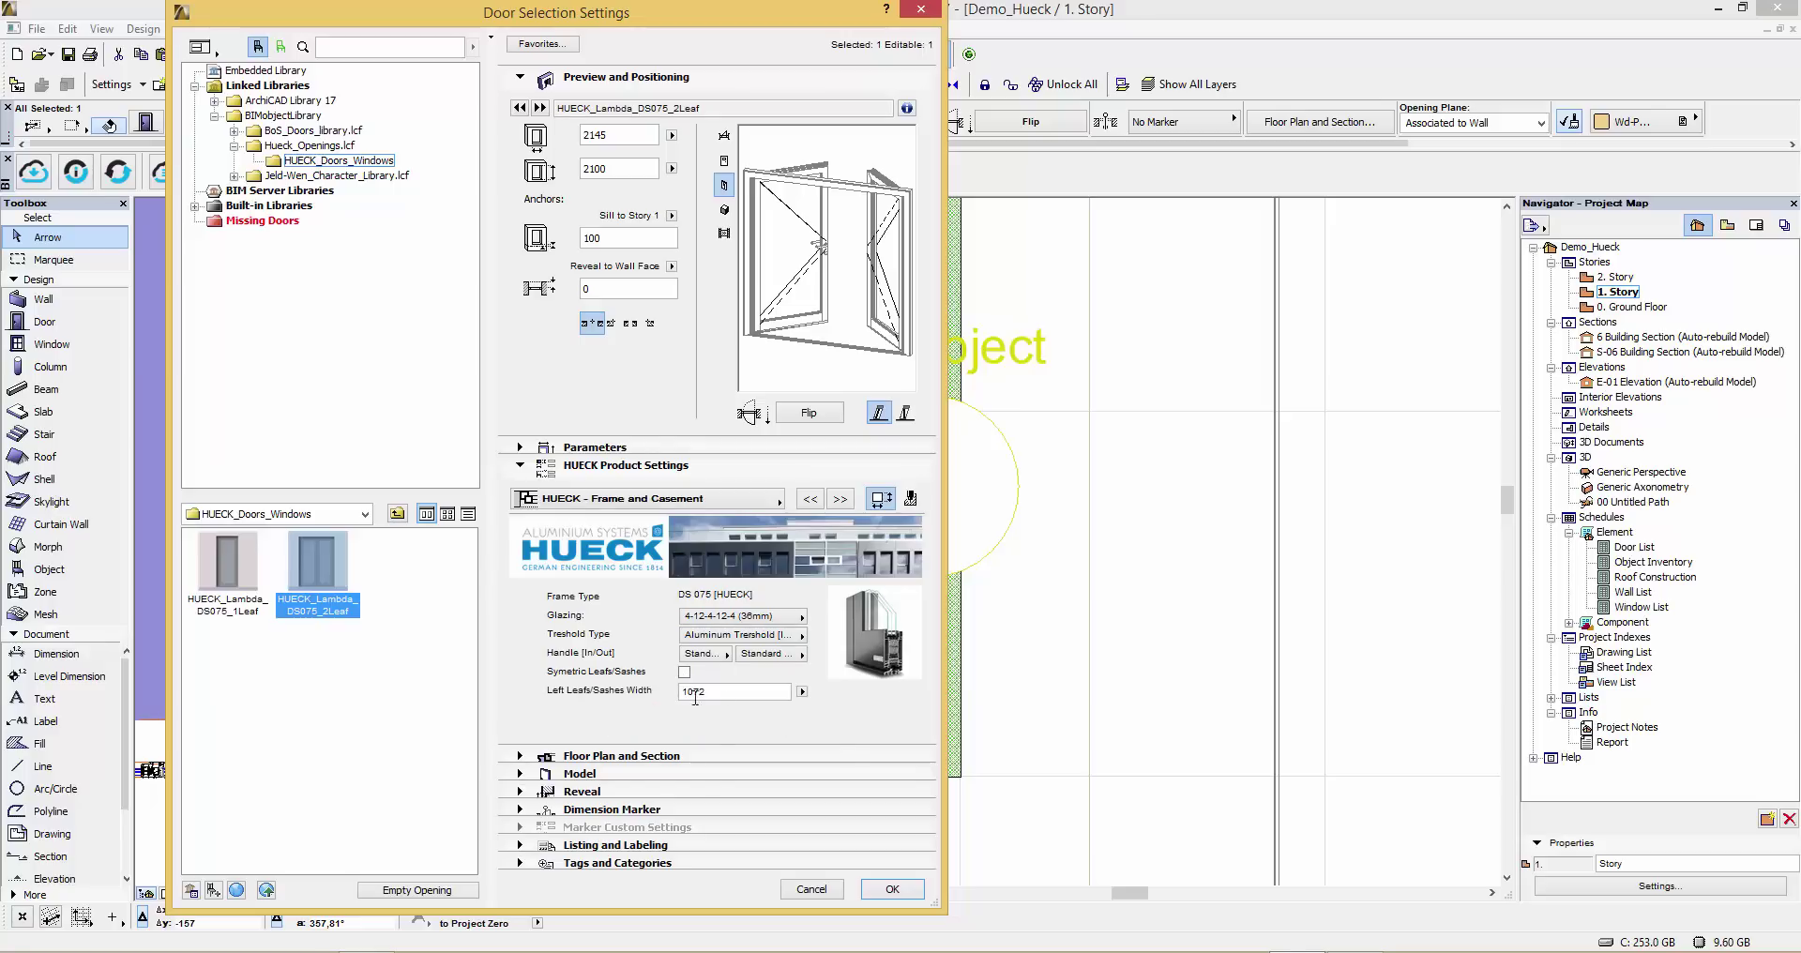
left_click(802, 694)
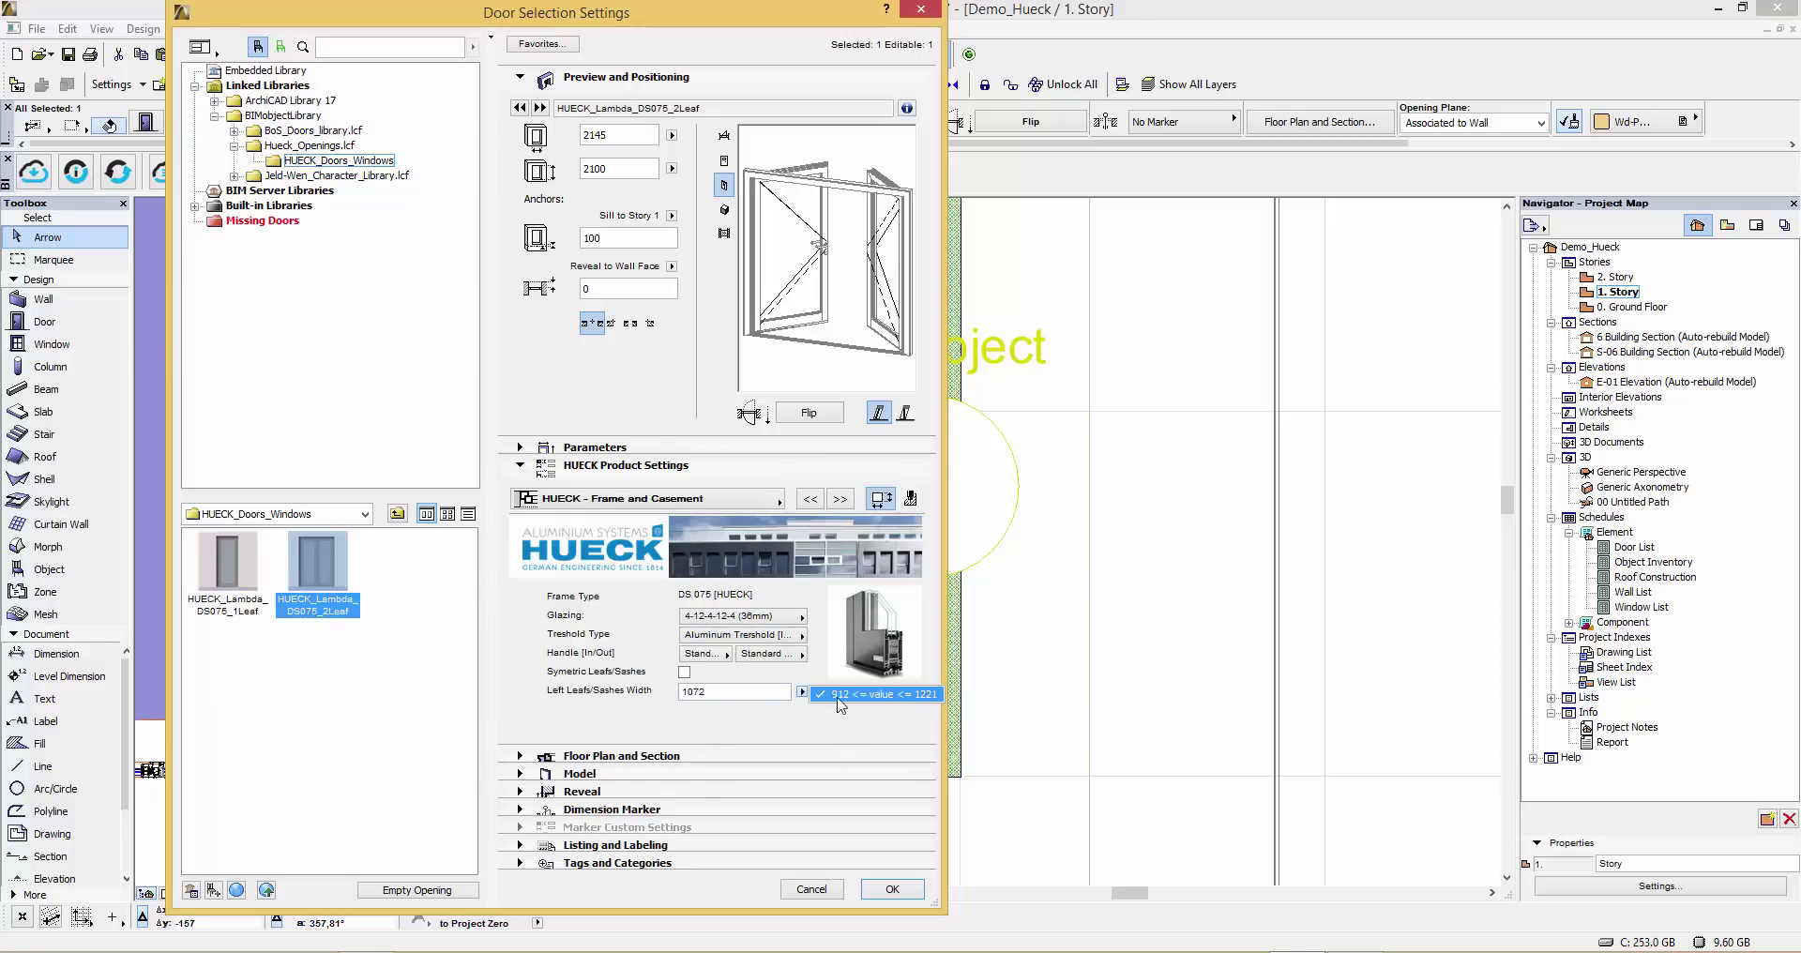
left_click(742, 693)
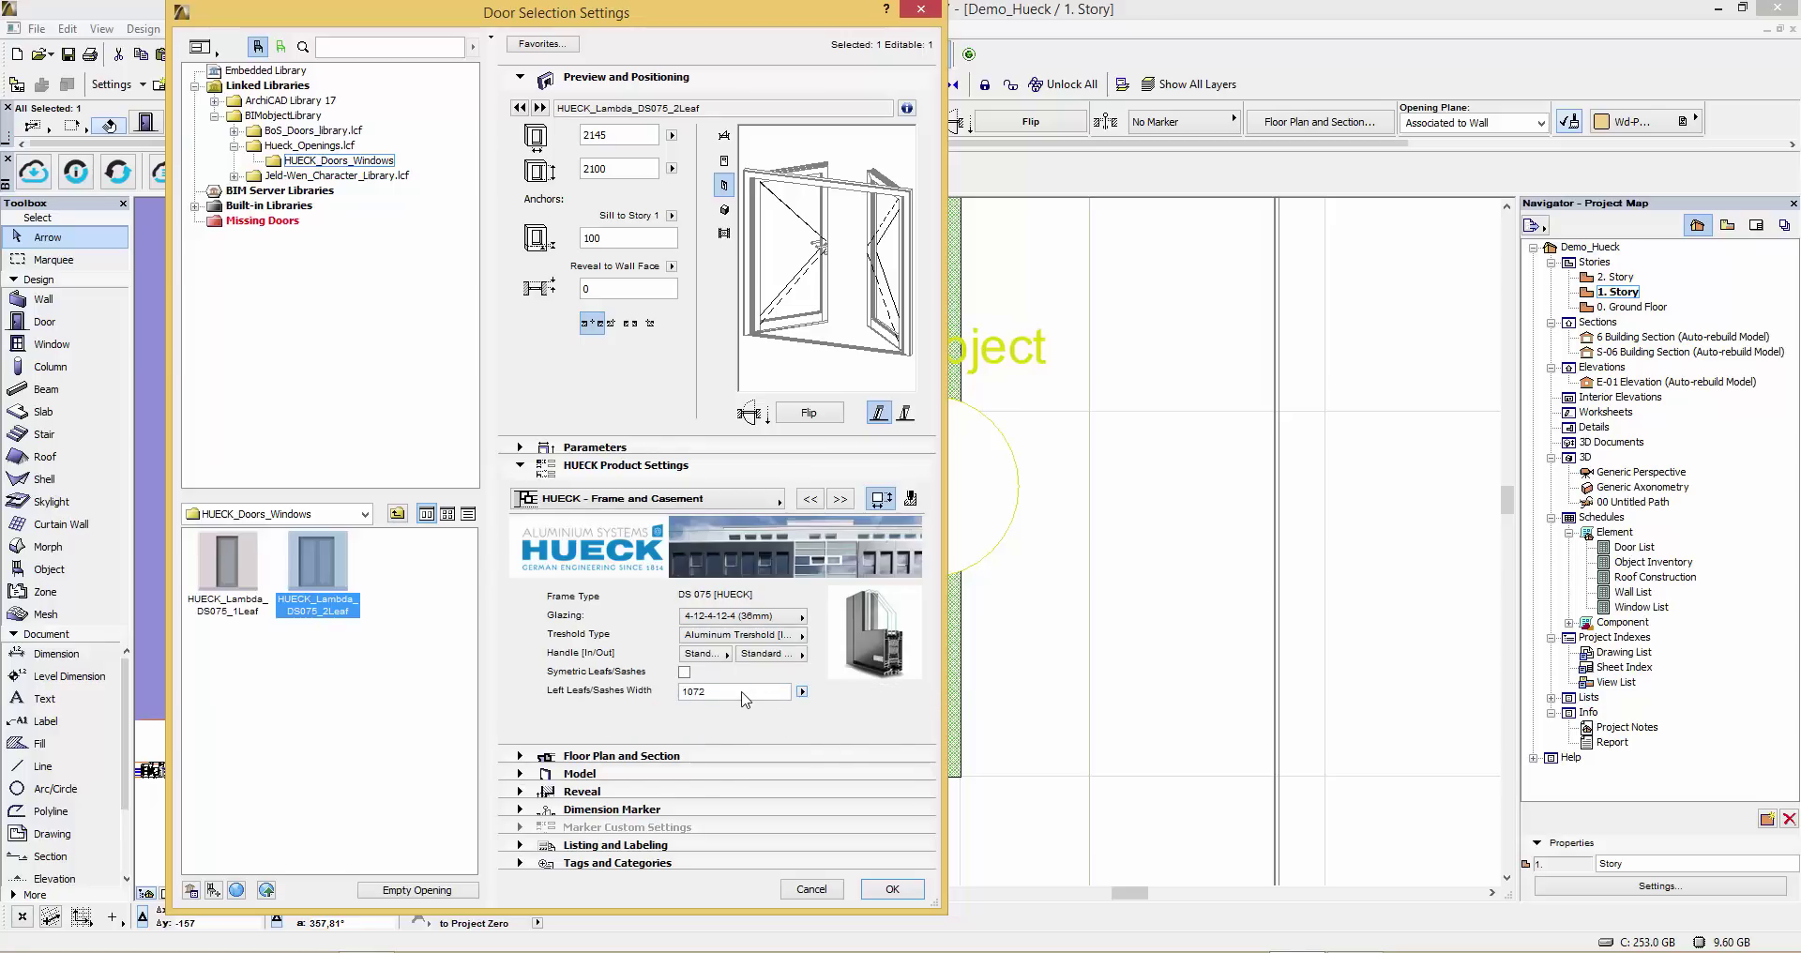
left_click(892, 890)
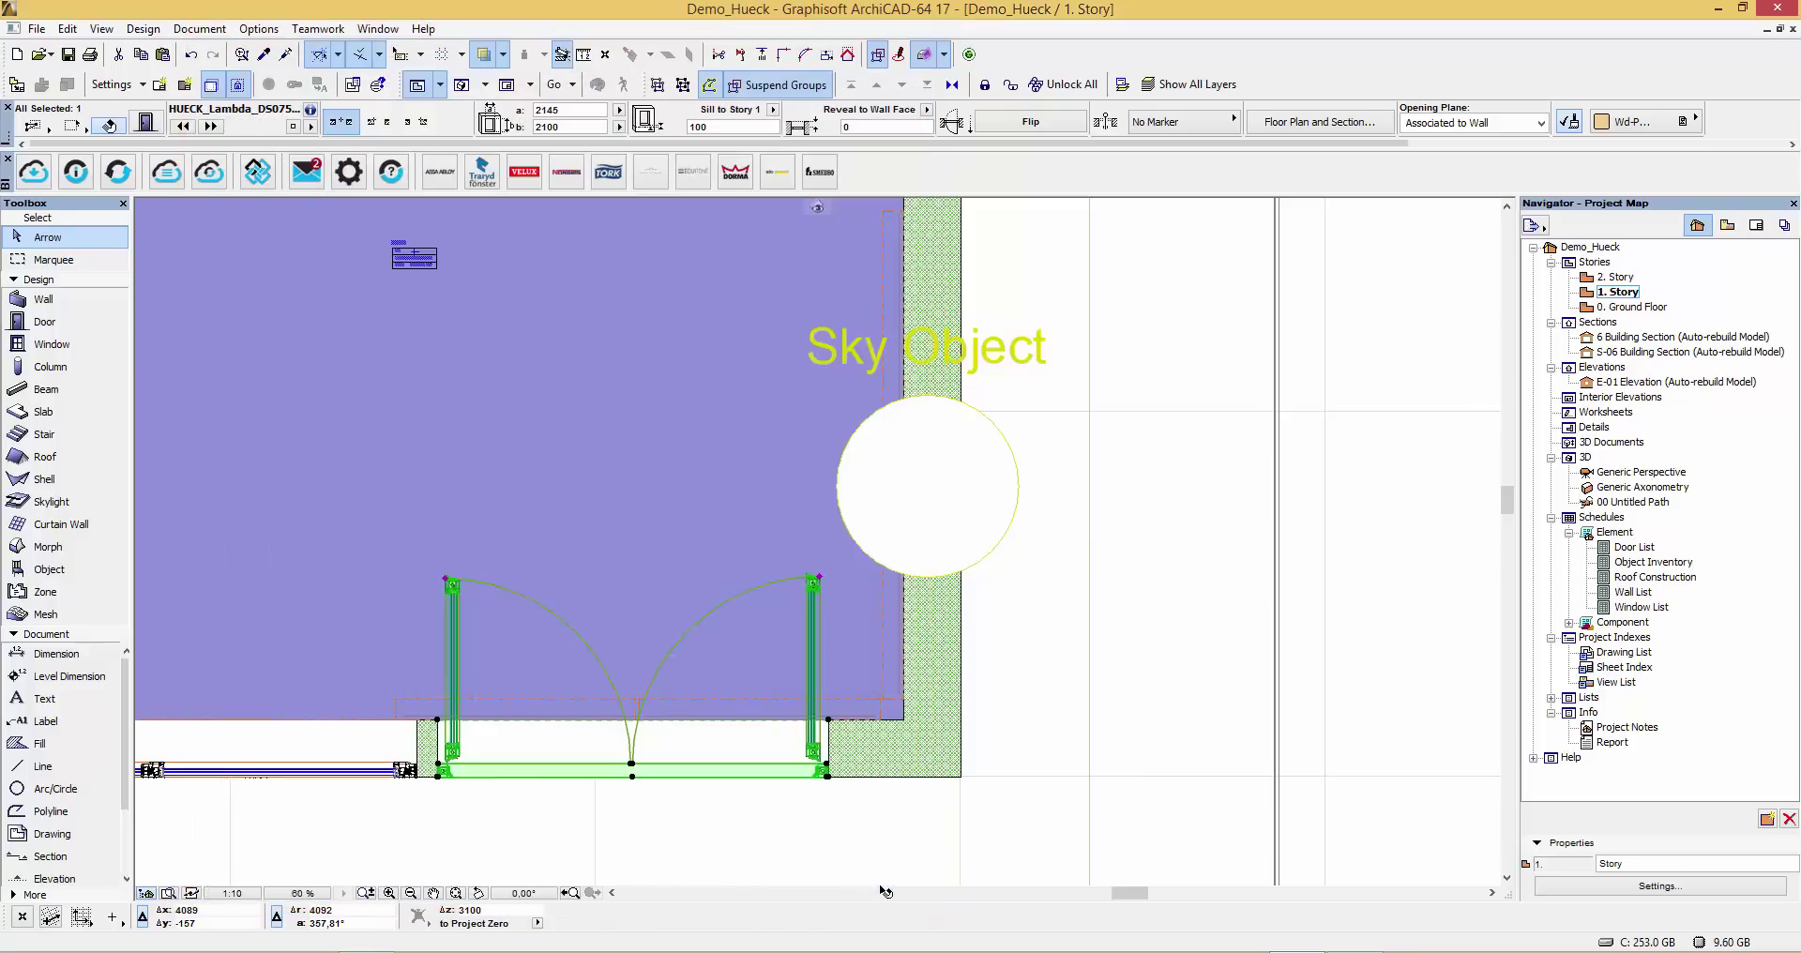
- Drag the door's vertical post hotspot to a new position between 912 and 1221
left_click(632, 770)
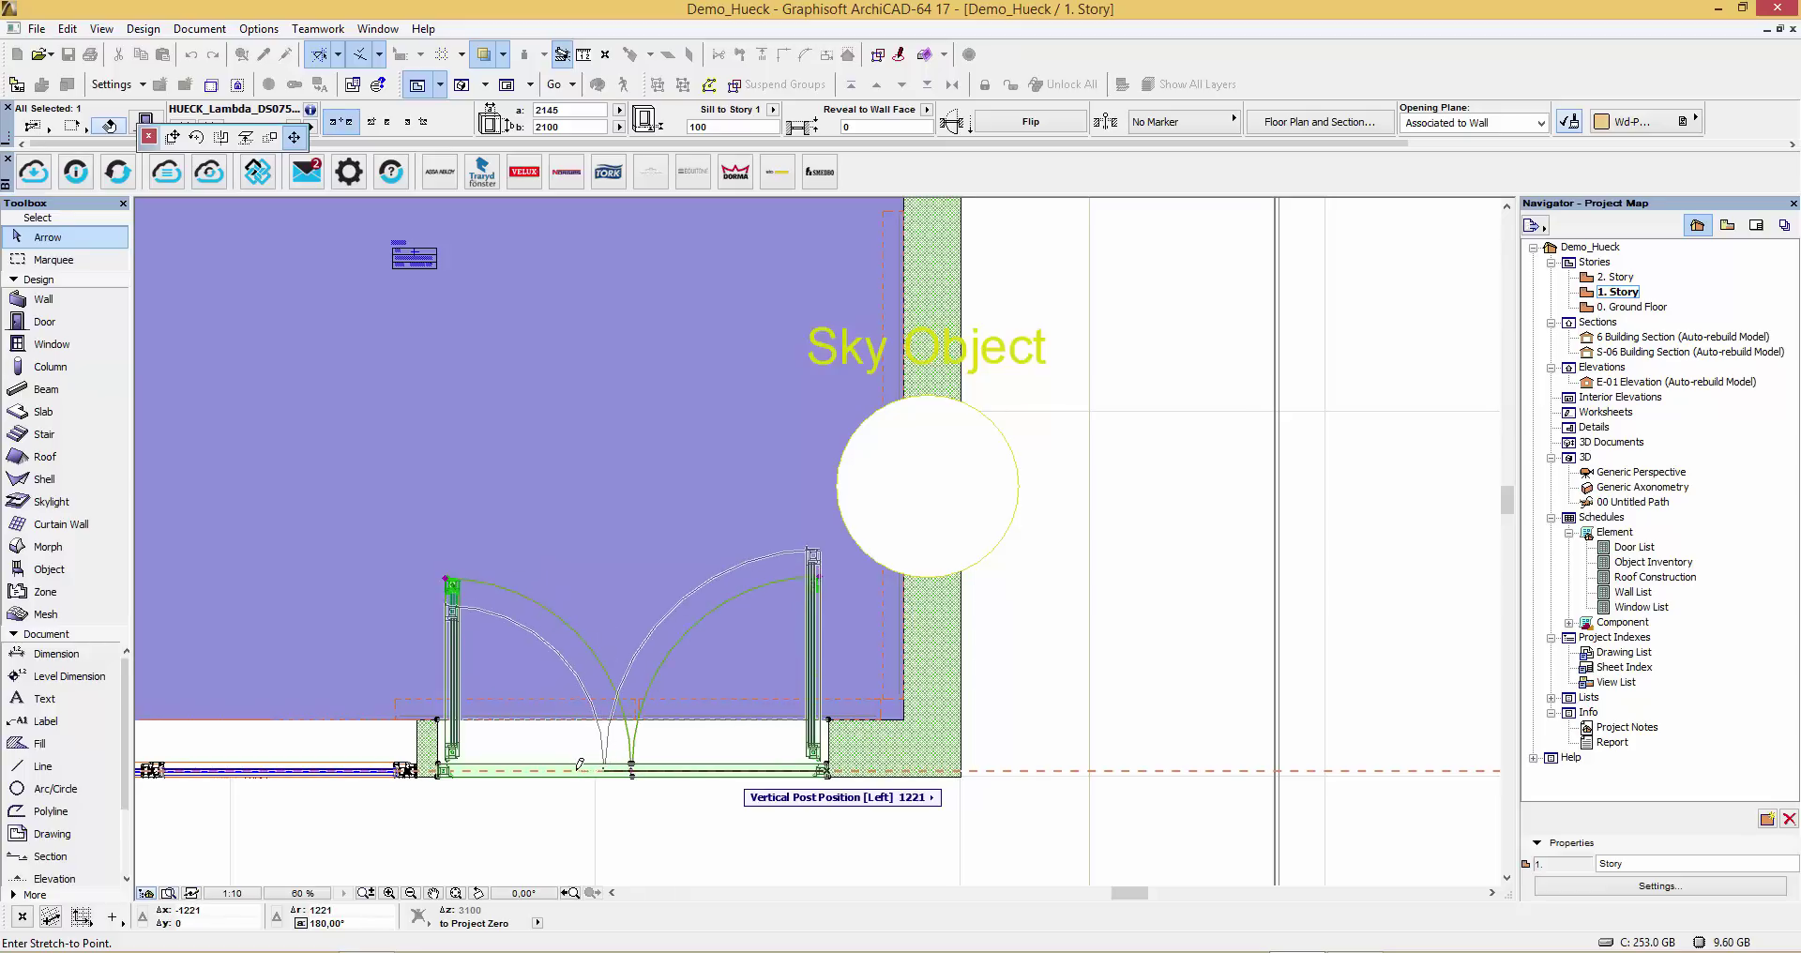
left_click(619, 764)
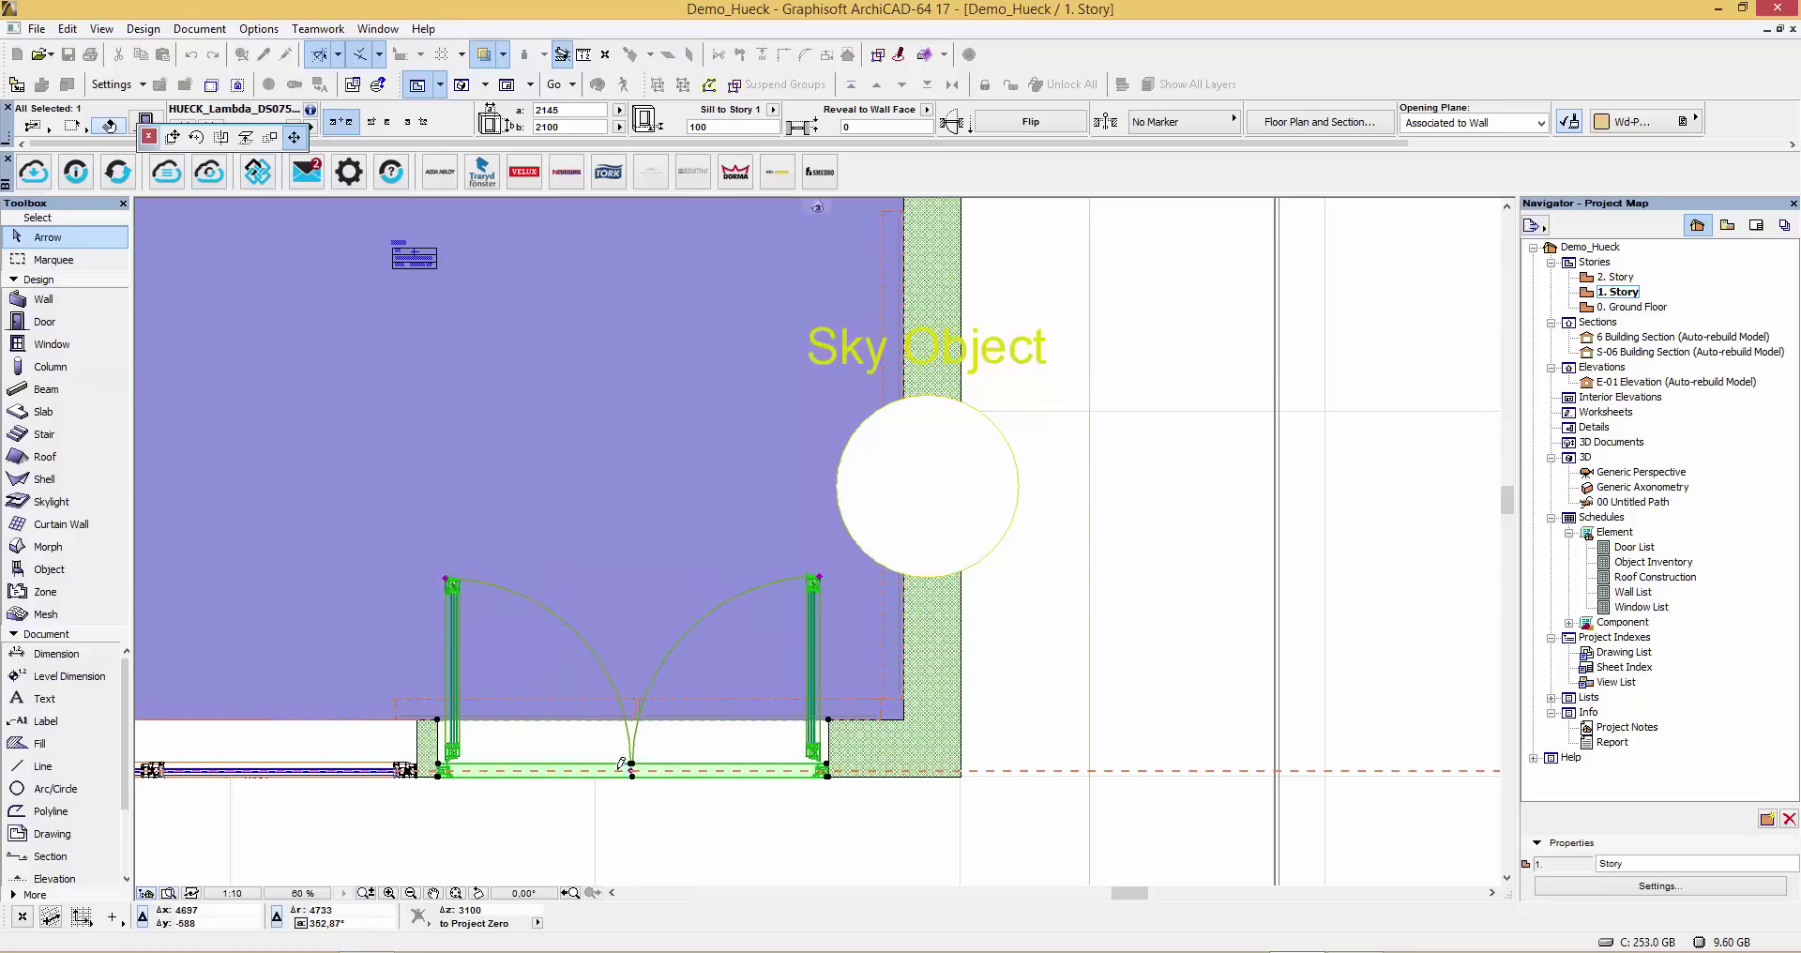
scroll(687, 742, "down", 1)
scroll(687, 743, "down", 1)
scroll(656, 750, "down", 1)
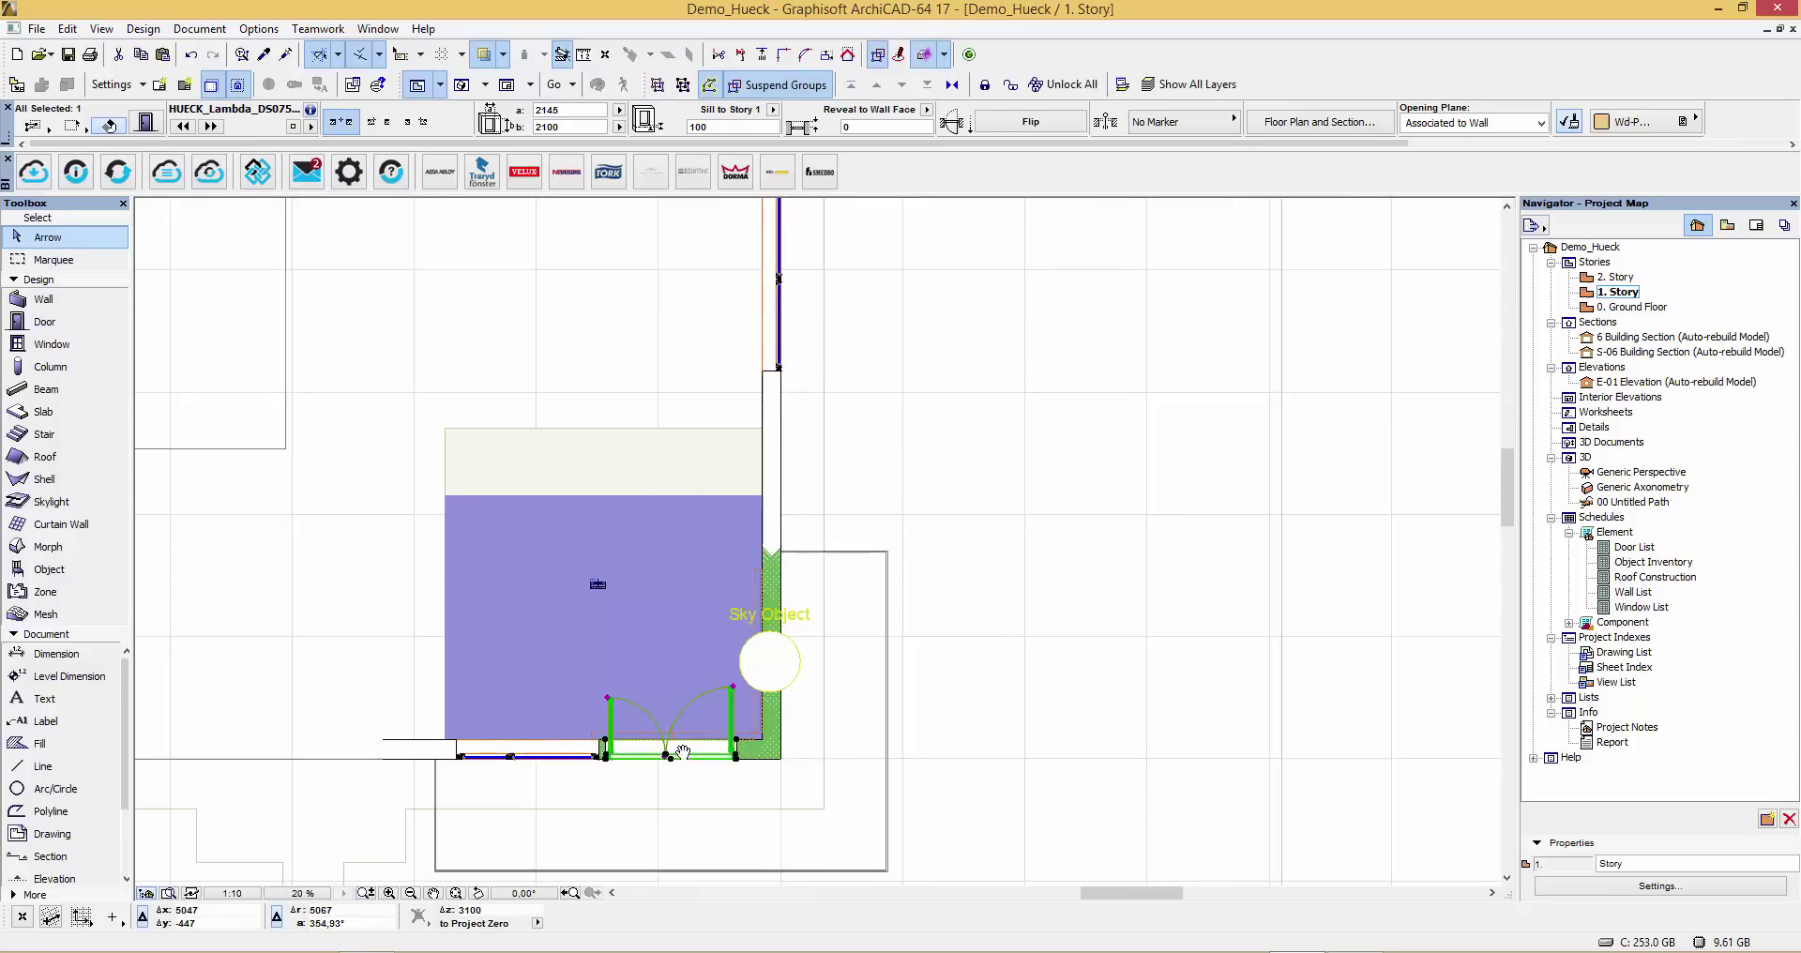
scroll(594, 770, "down", 2)
- Marquee the area around the door's room and show it in 3D
left_click(56, 263)
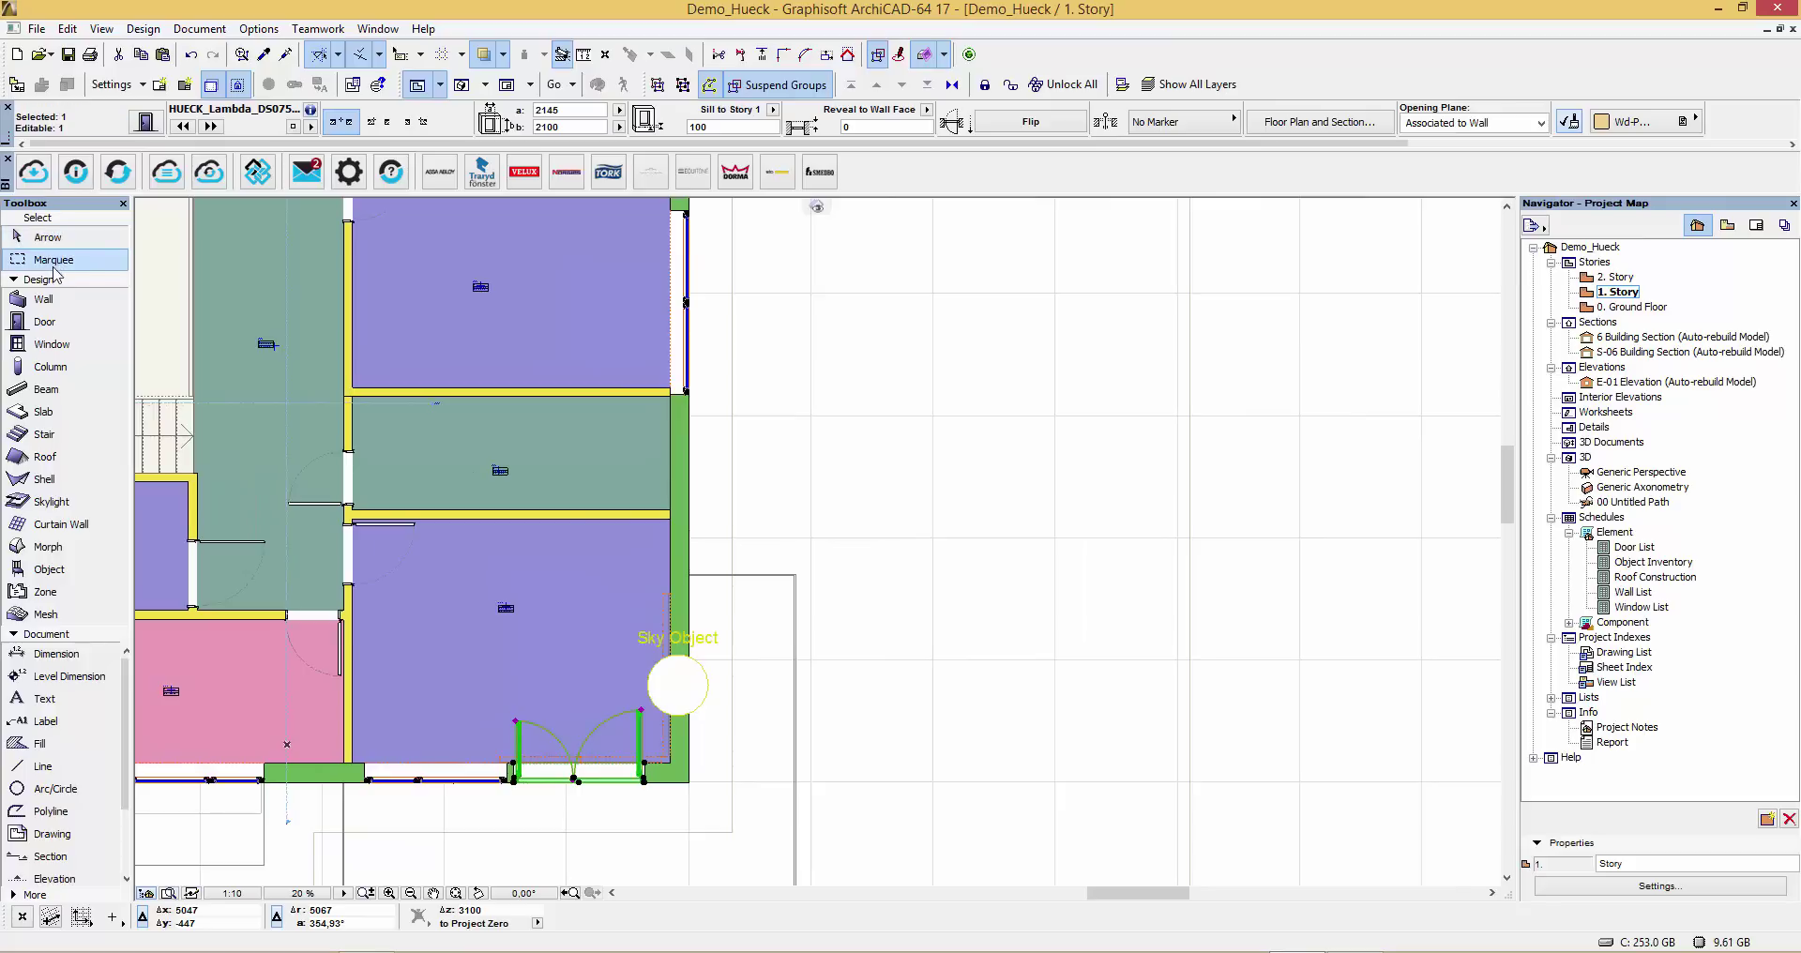
key("Escape")
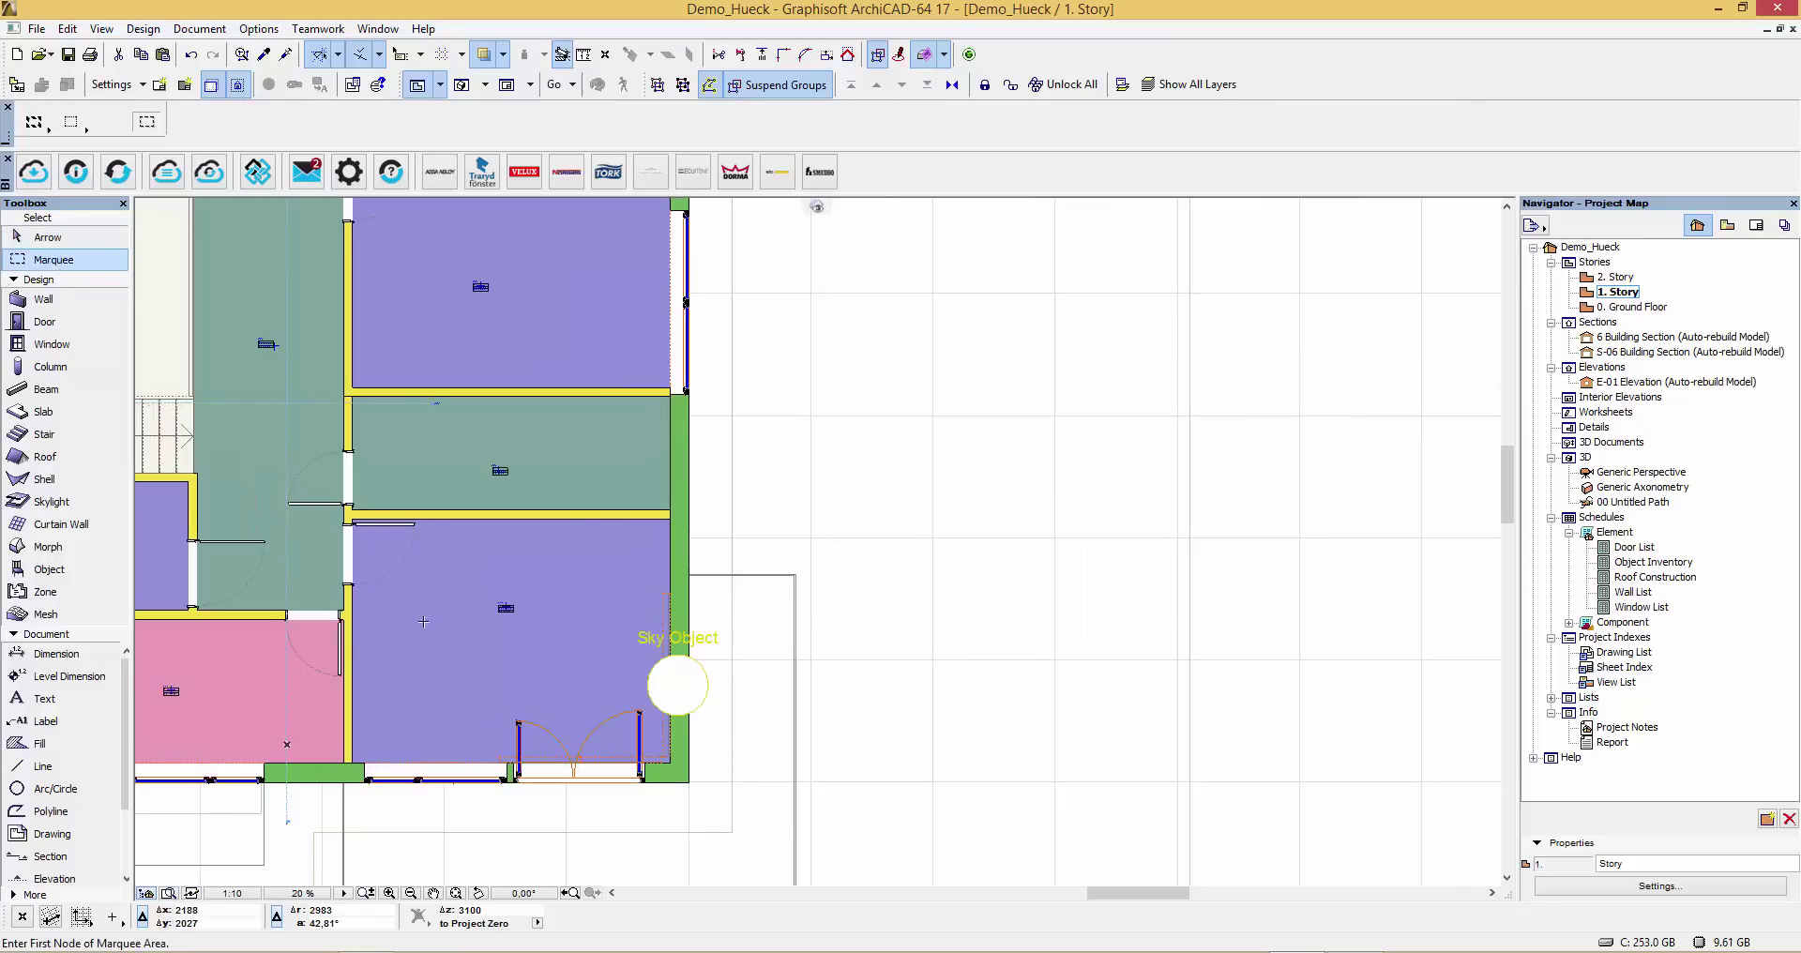
left_click(407, 615)
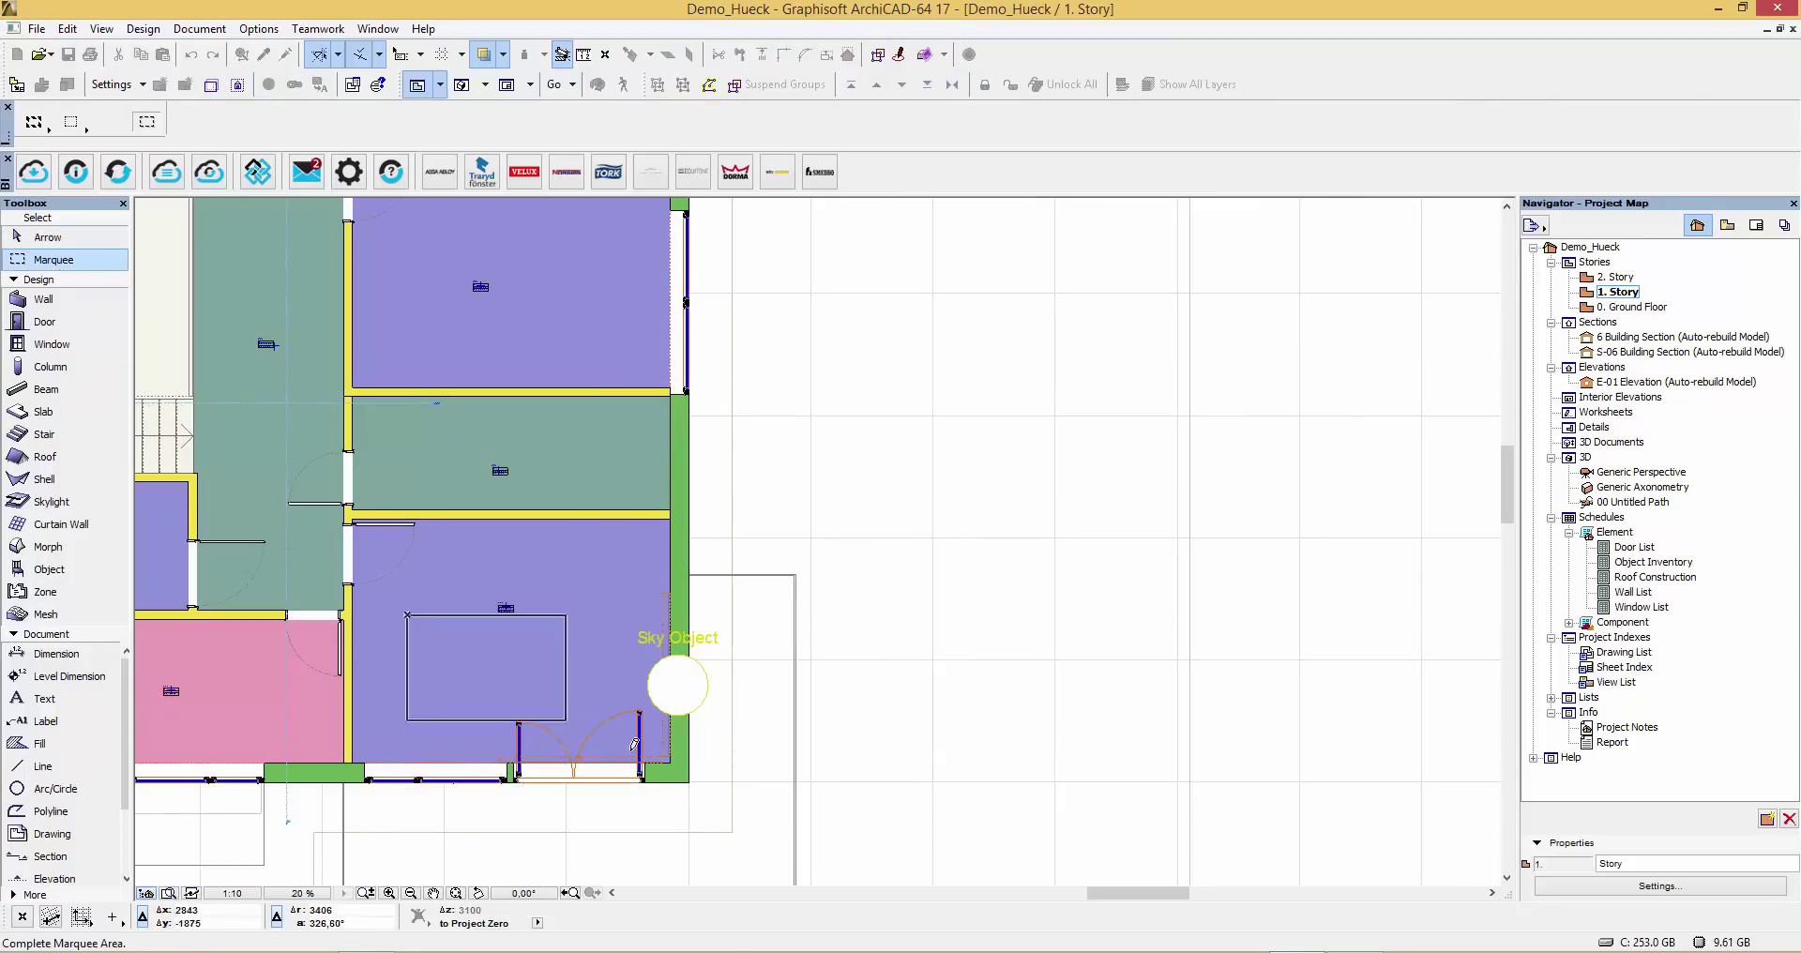
left_click(804, 852)
key("F5")
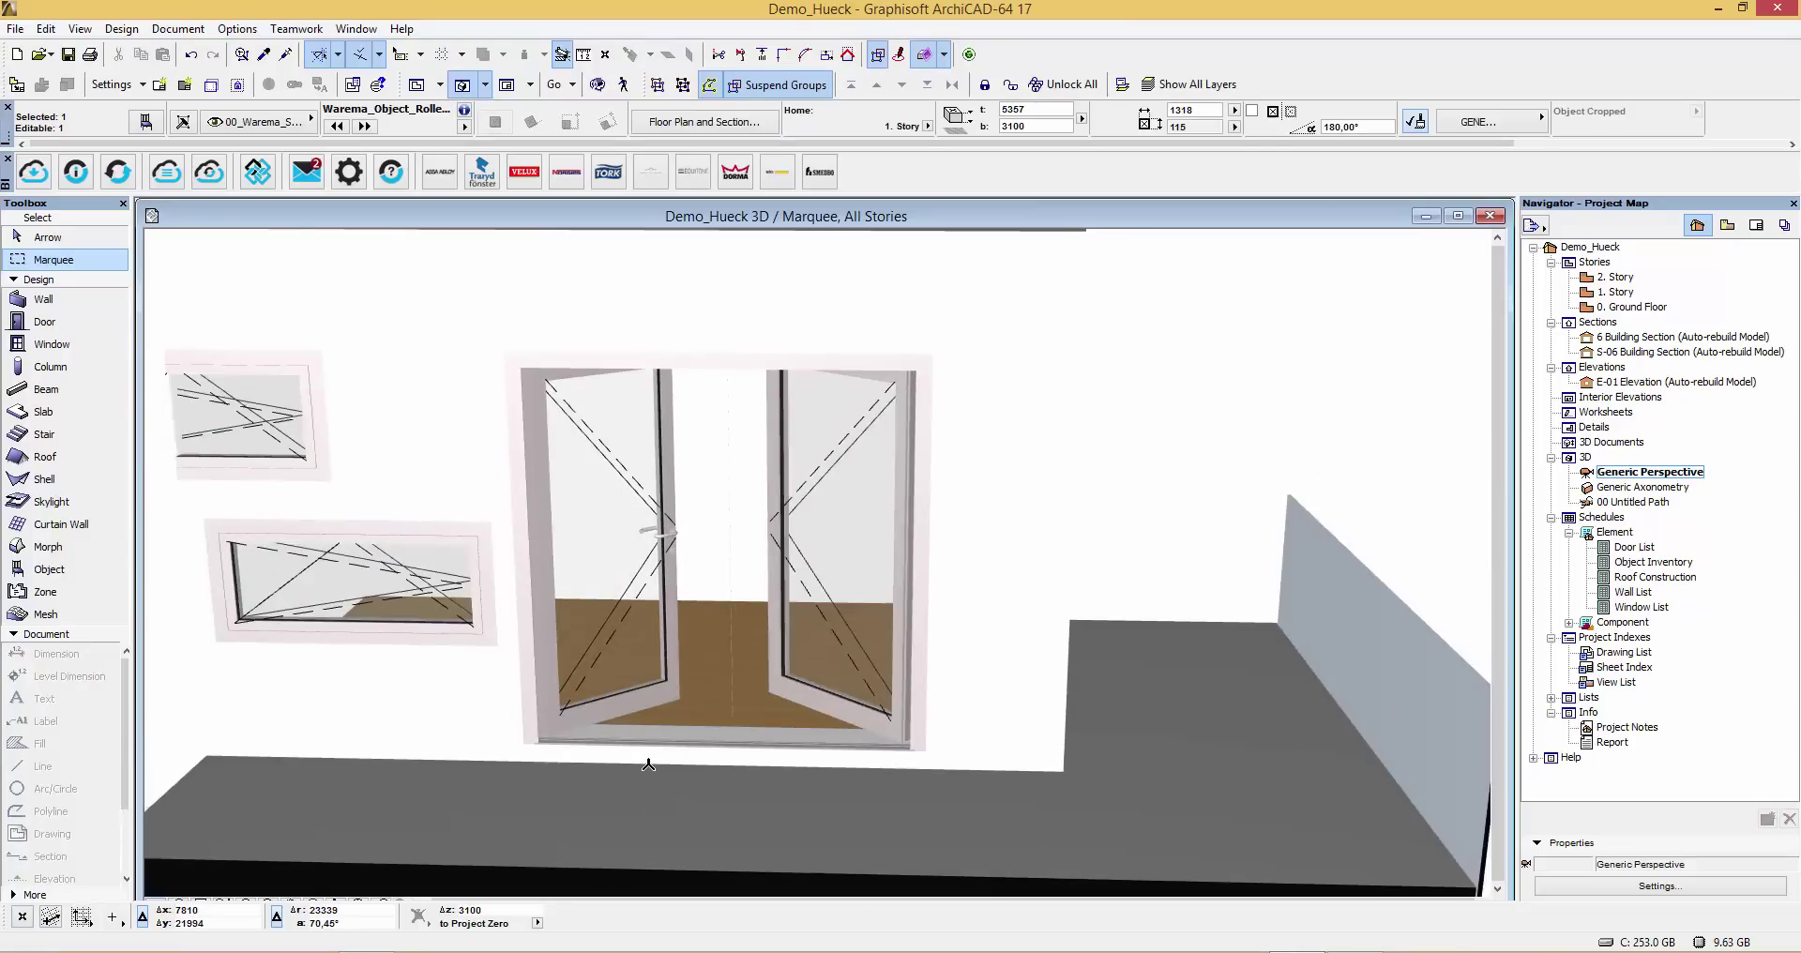
scroll(650, 768, "down", 1)
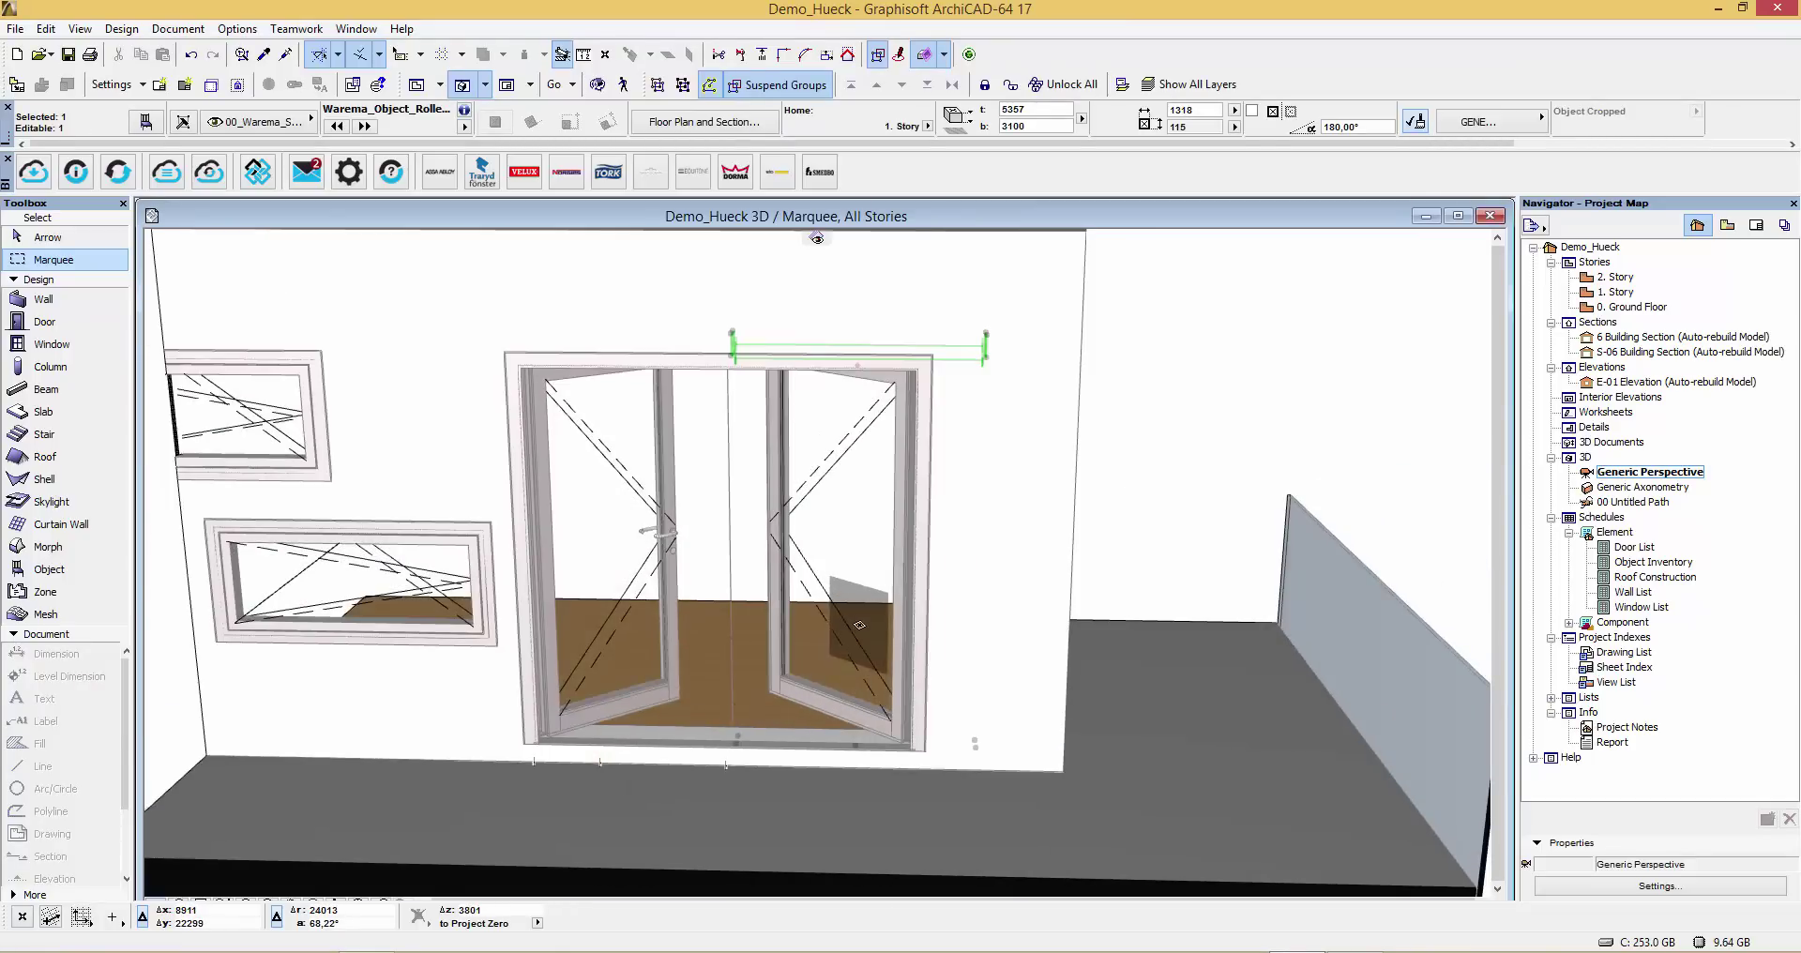
- Drop the marquee to show the whole house and orbit onto the balcony facade
key("o")
left_click_drag(993, 633, 511, 661)
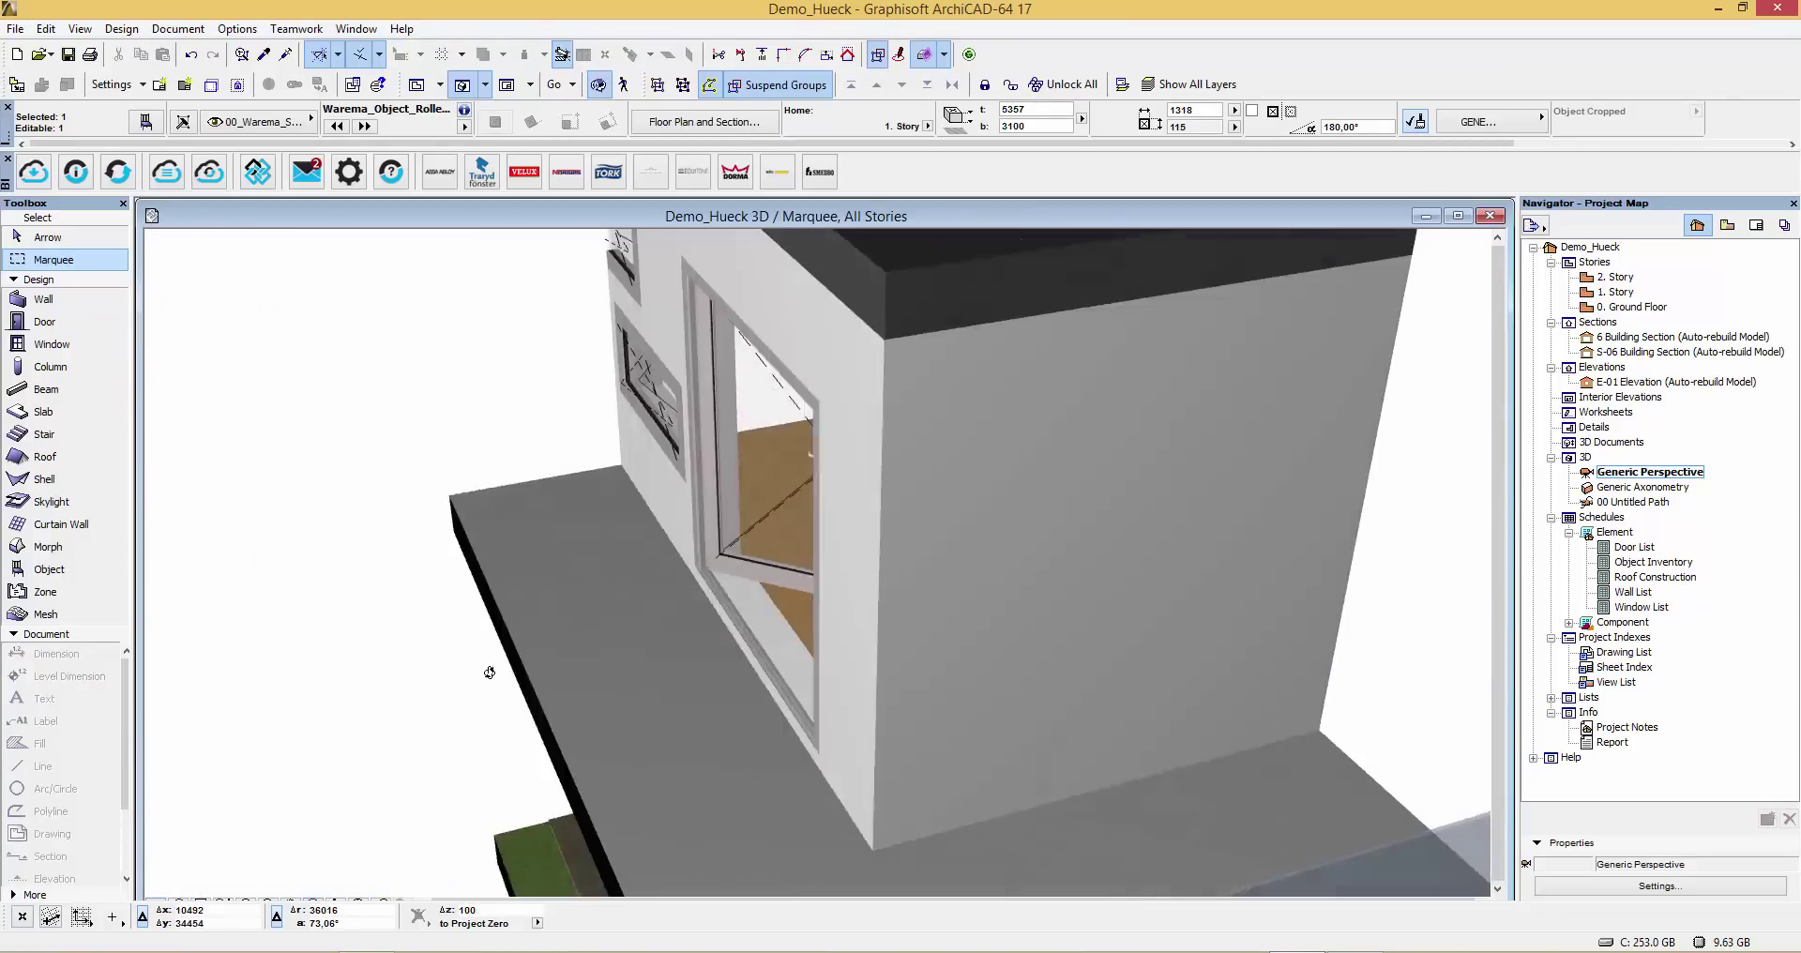
key("Escape")
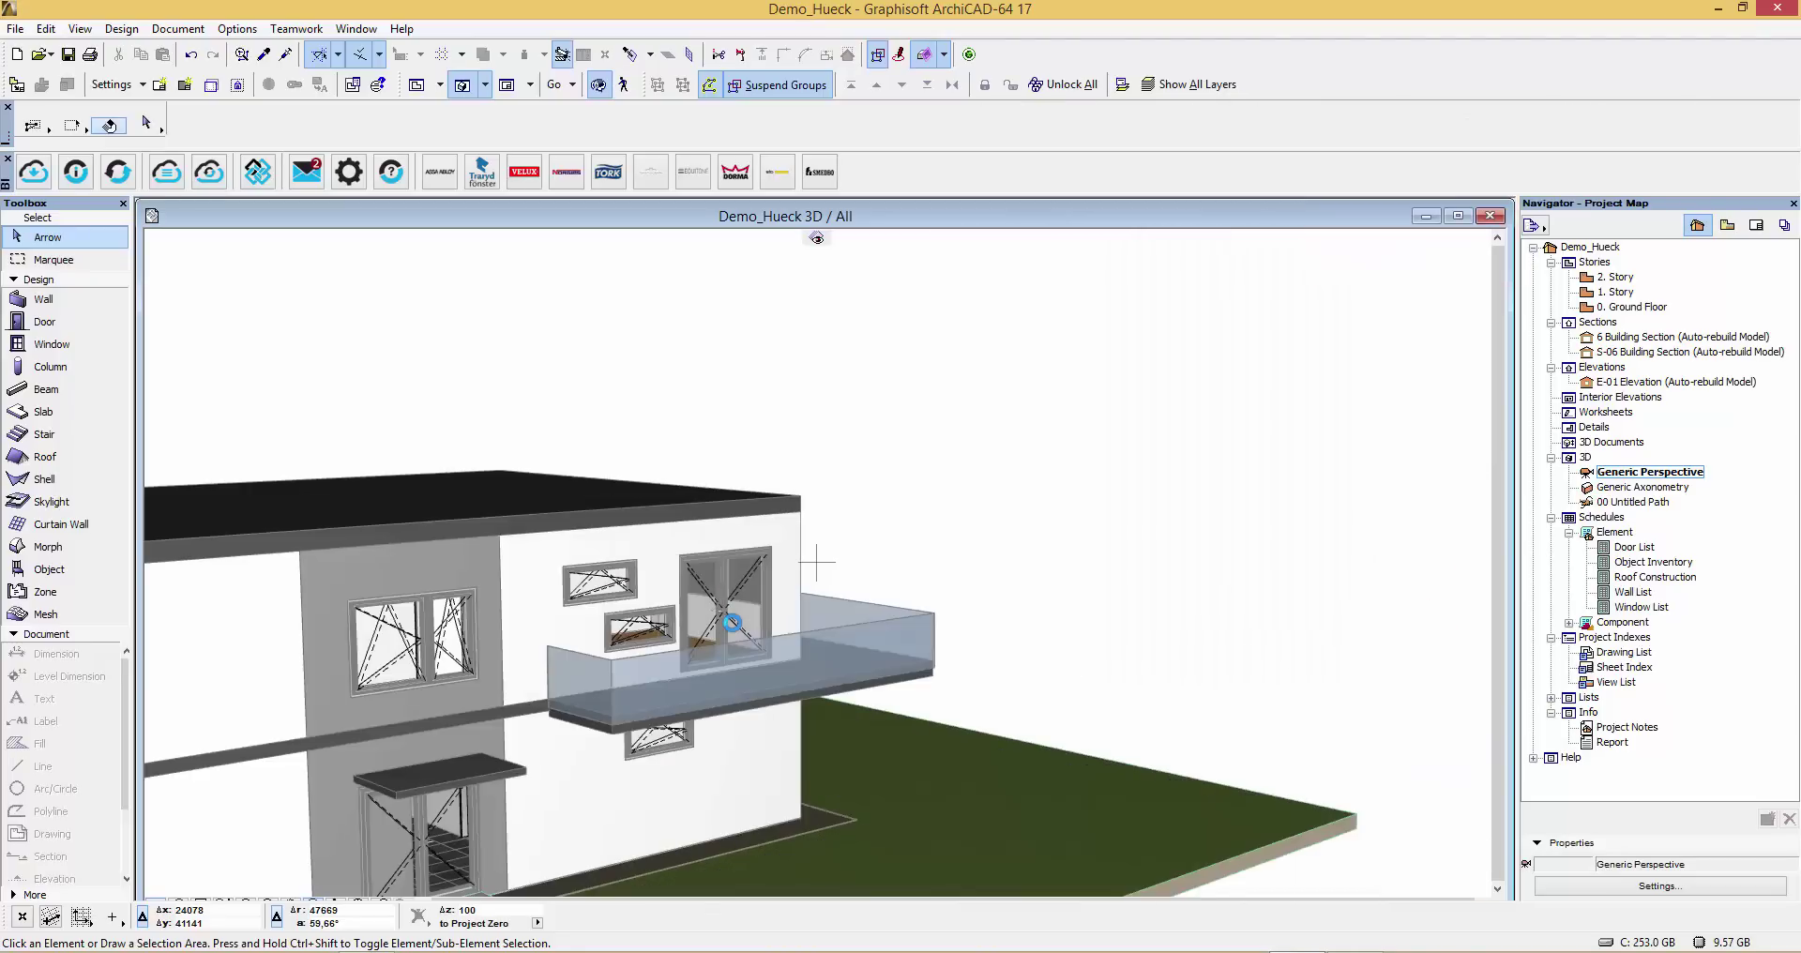
scroll(734, 610, "down", 1)
scroll(735, 608, "down", 2)
scroll(735, 605, "down", 1)
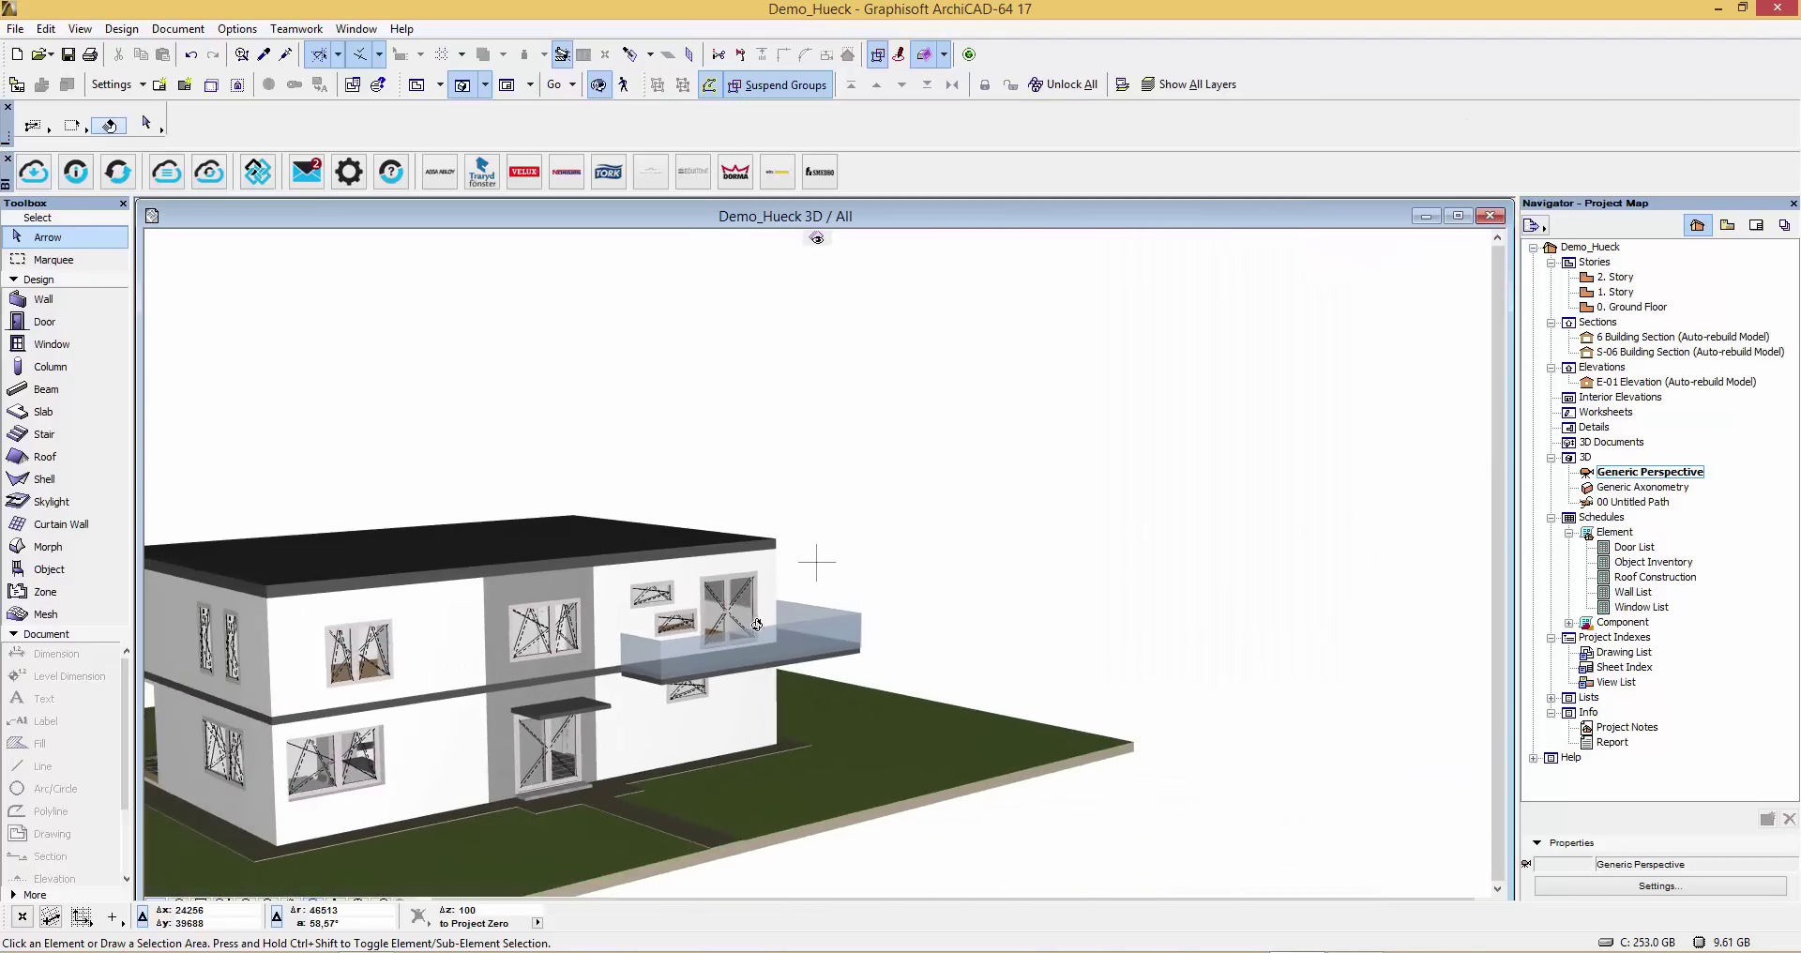
left_click_drag(772, 624, 455, 619)
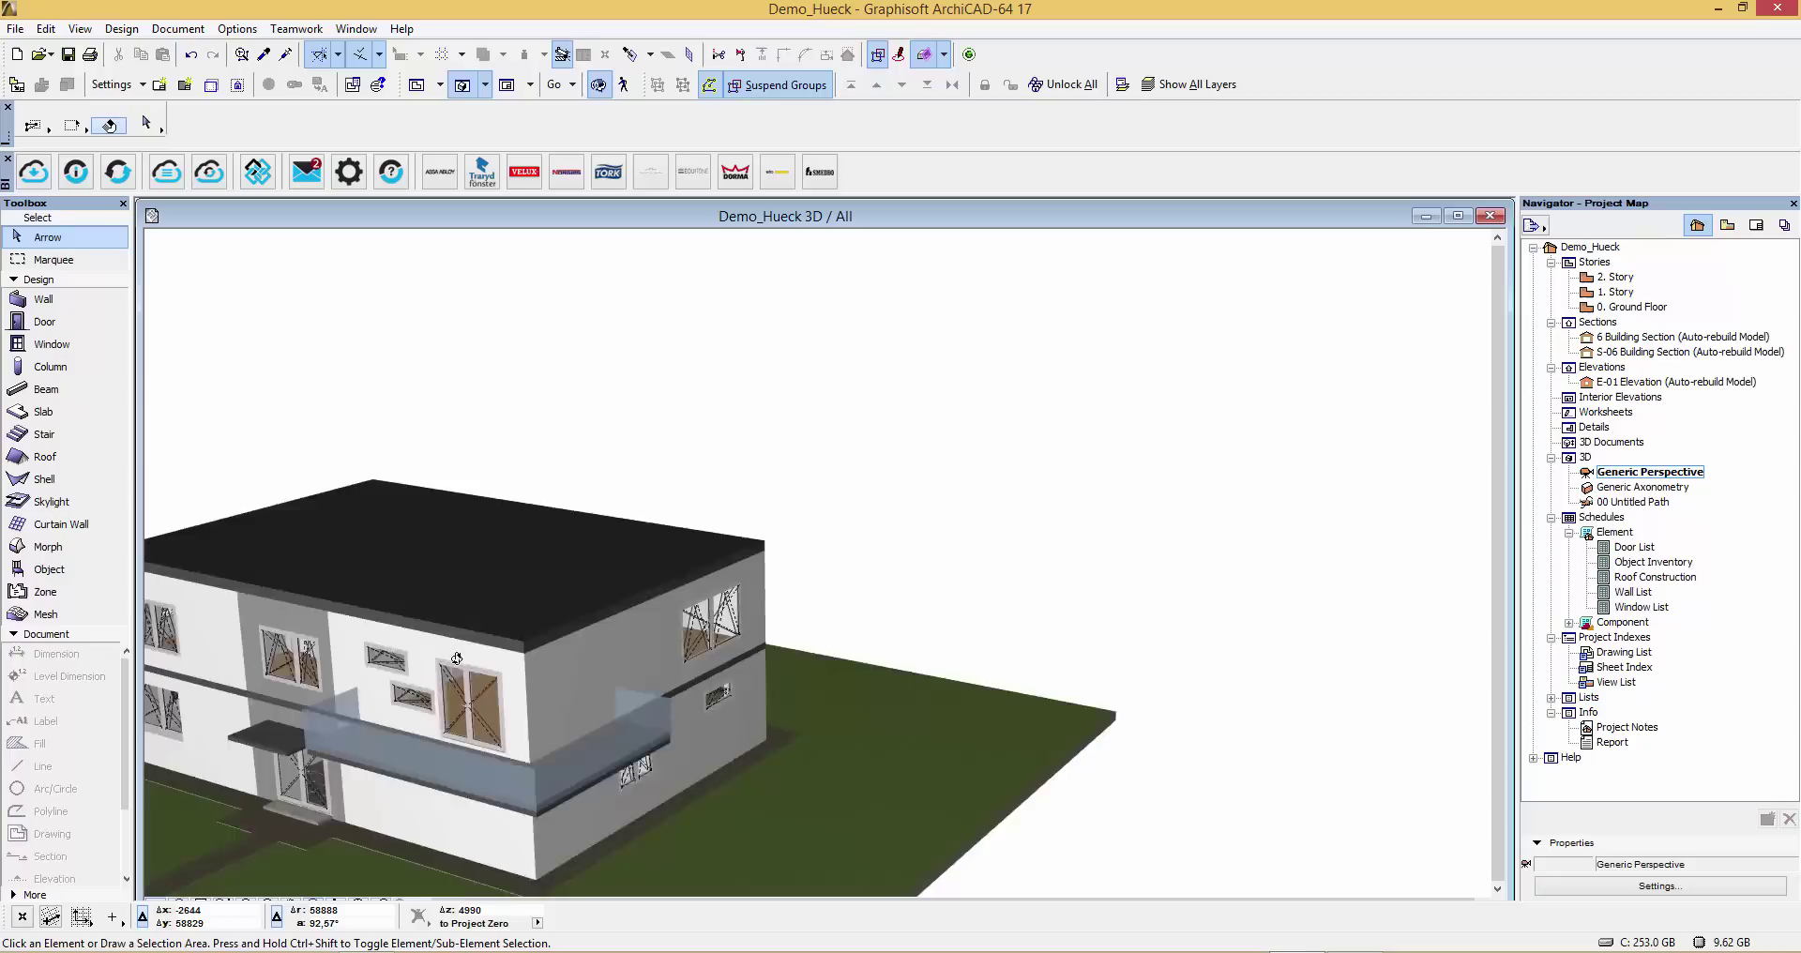
left_click_drag(455, 619, 685, 588)
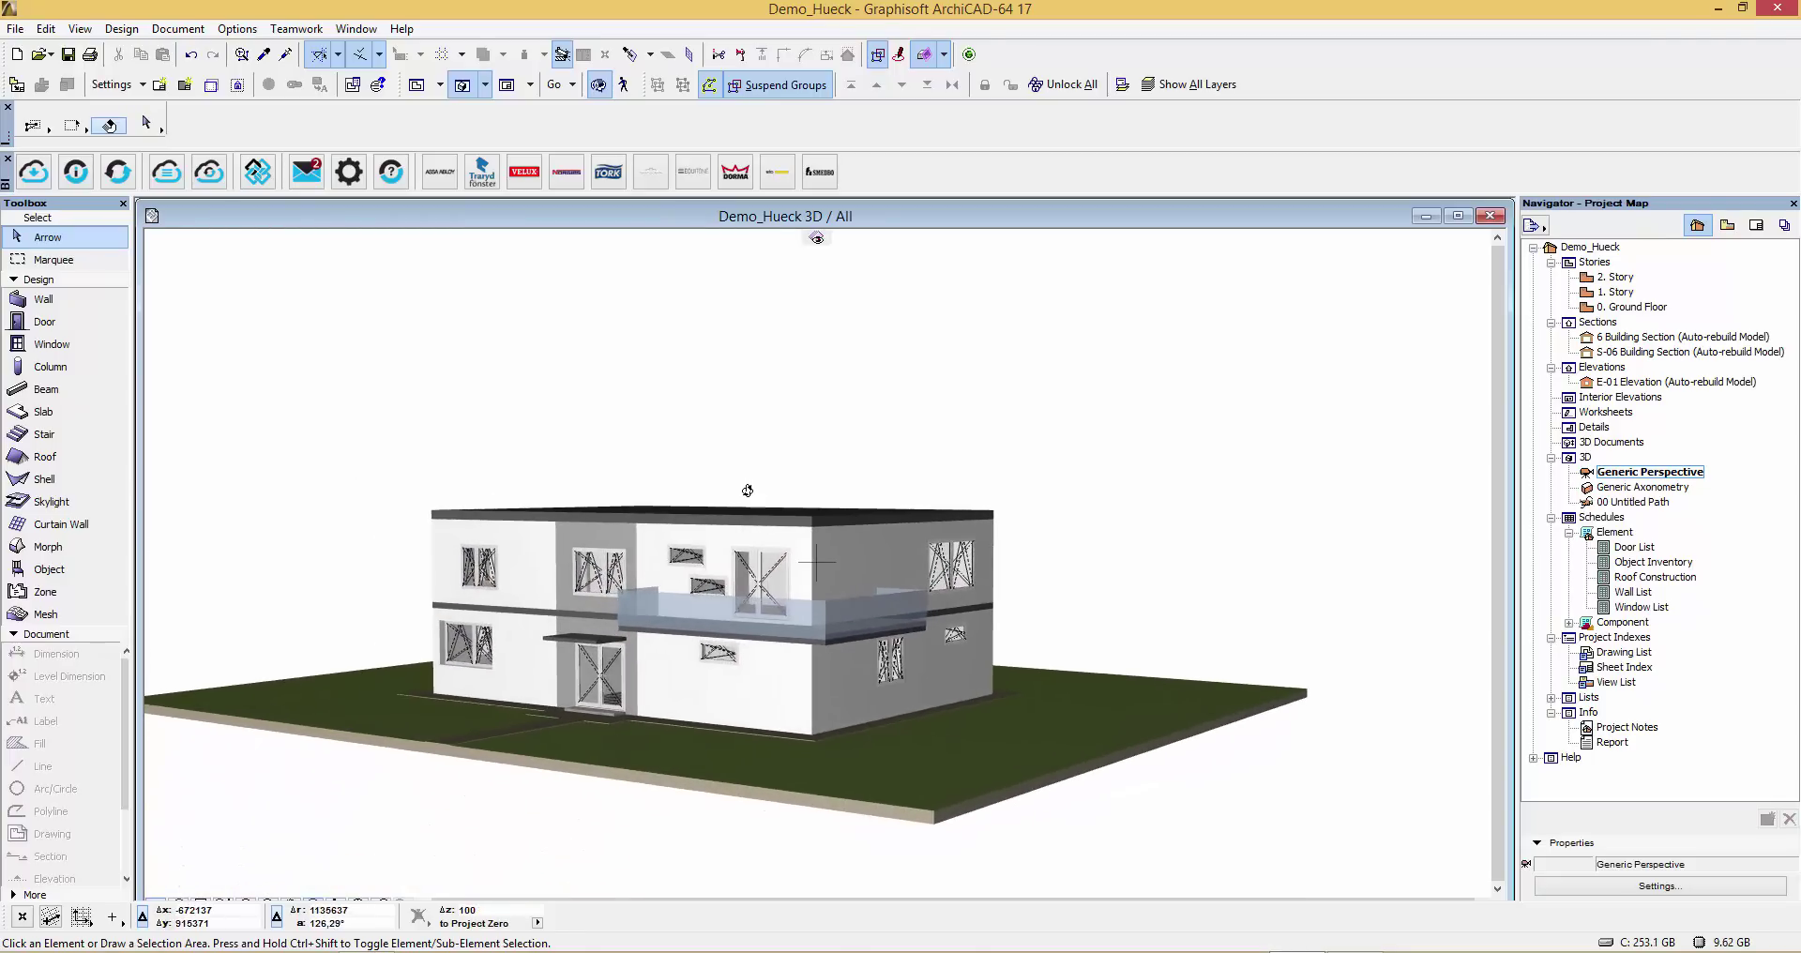
scroll(737, 616, "up", 2)
scroll(736, 617, "up", 2)
scroll(769, 591, "up", 2)
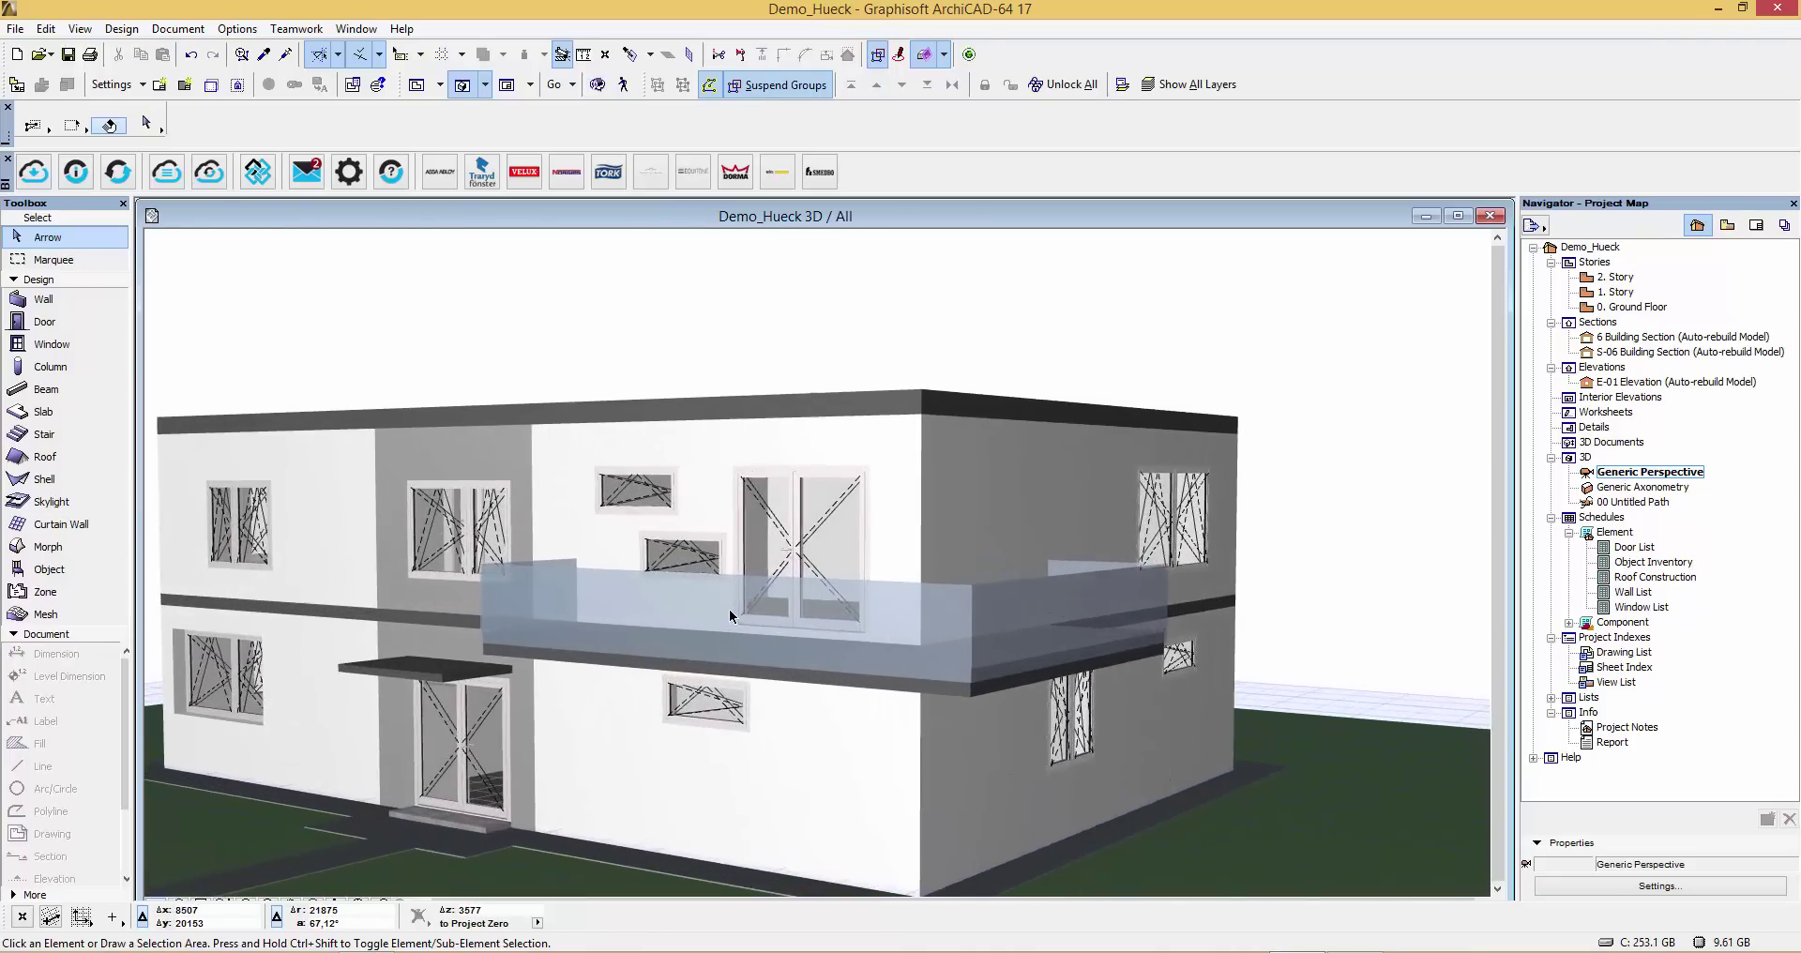
scroll(825, 544, "up", 1)
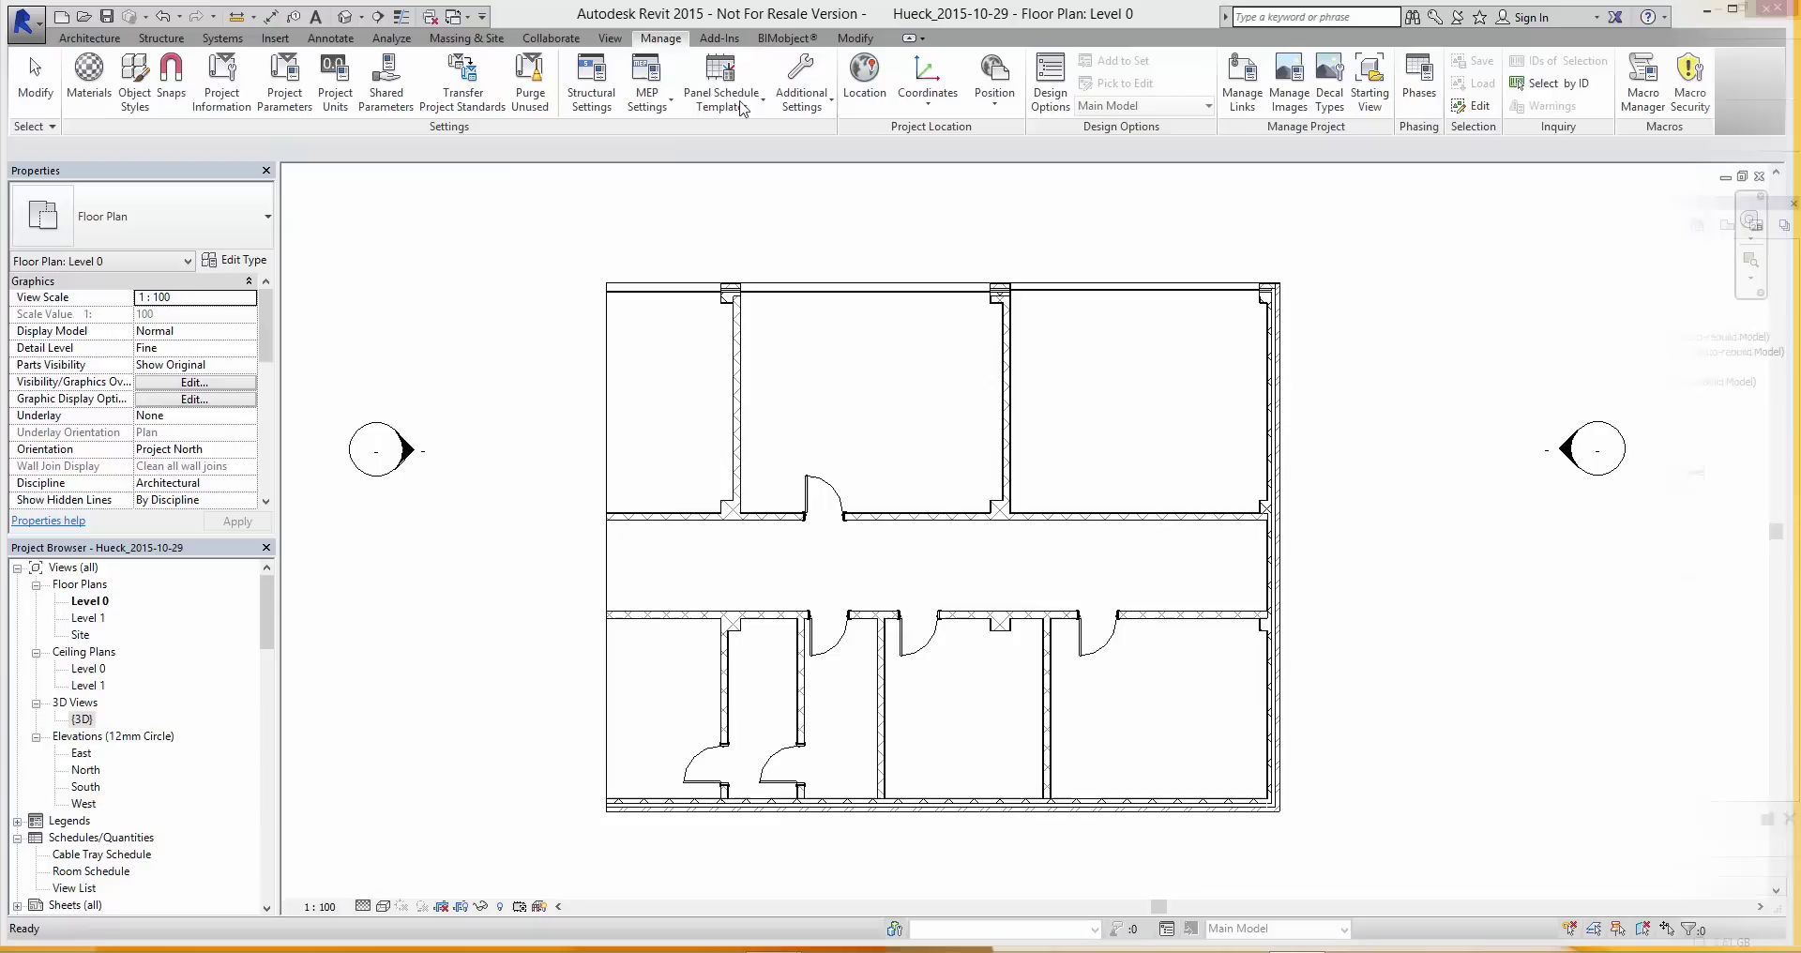
- Browse BIMobject to HUECK's Lambda WS 075 and download its Revit window family
left_click(32, 75)
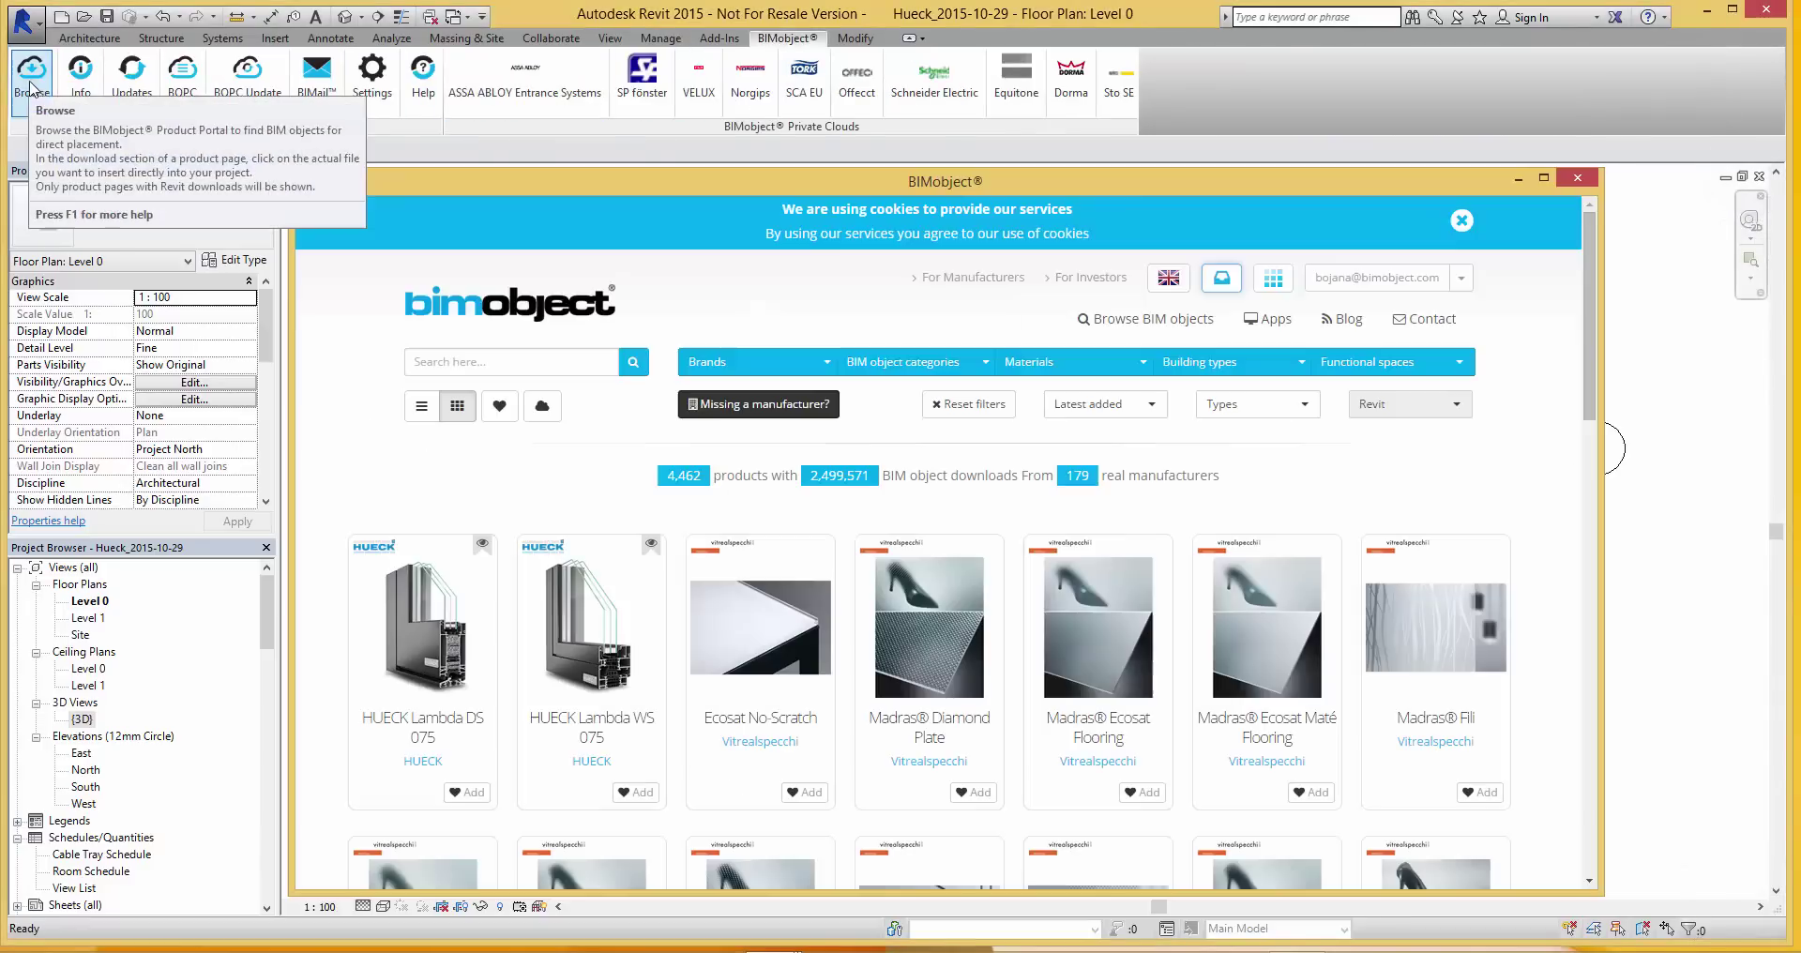
left_click(371, 549)
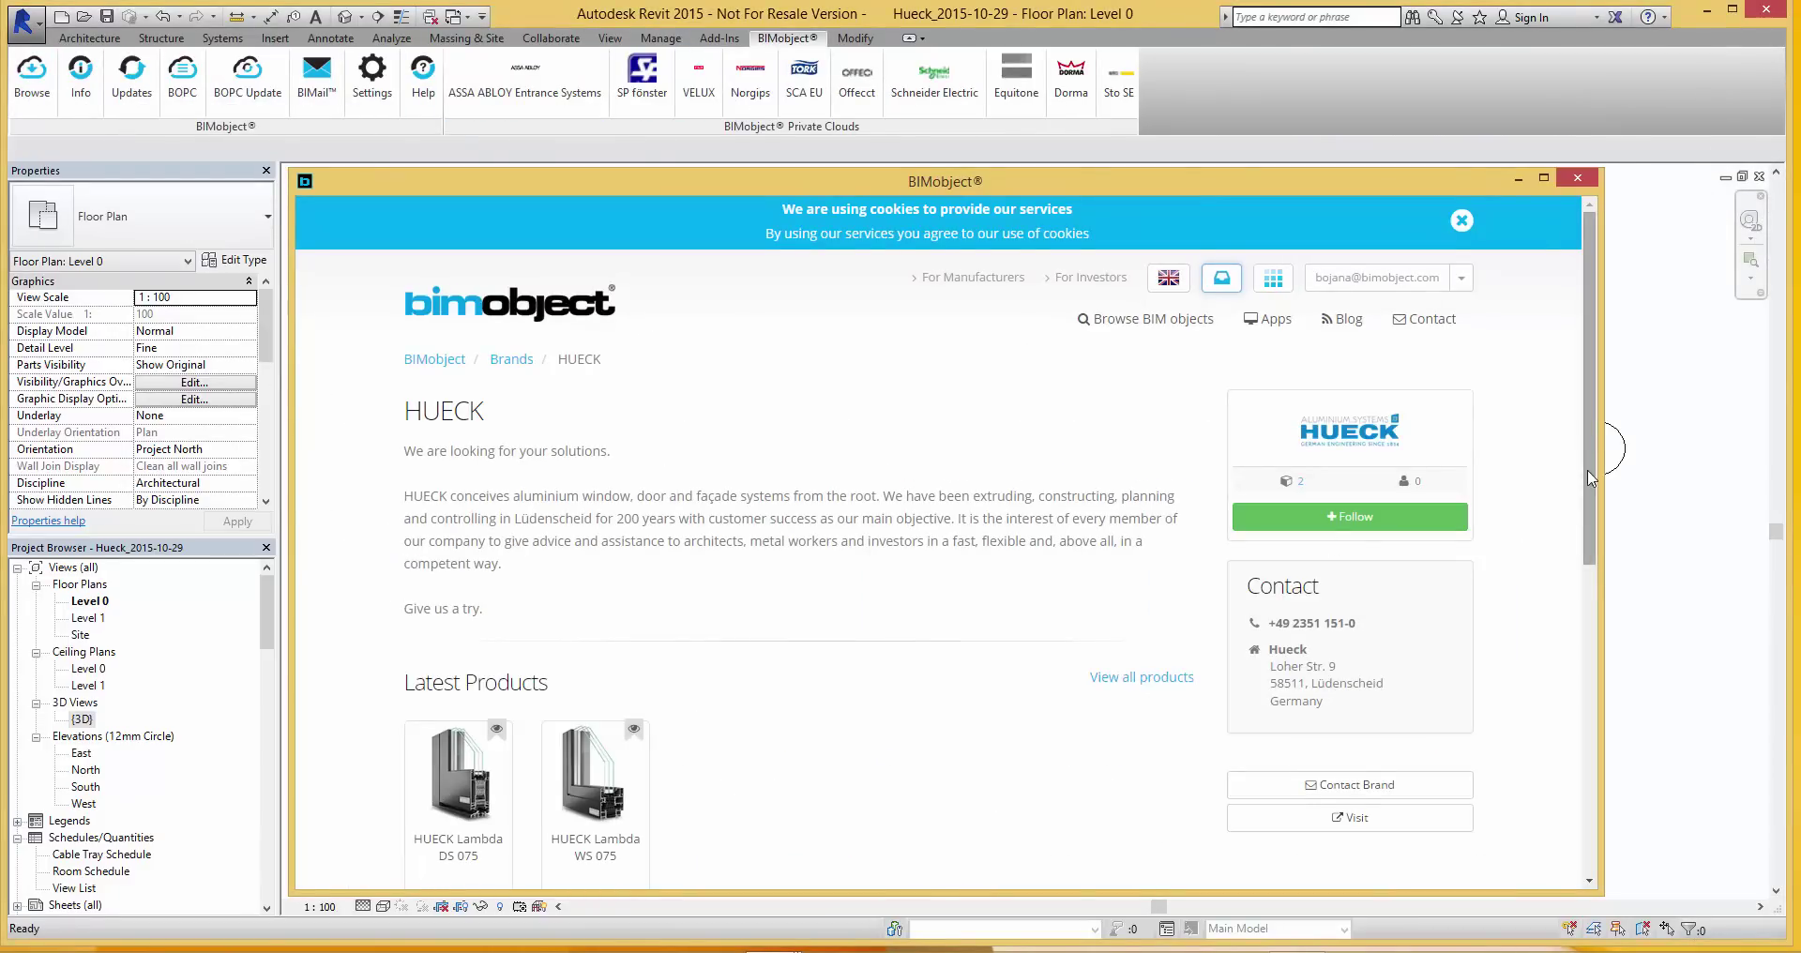
scroll(1577, 501, "down", 3)
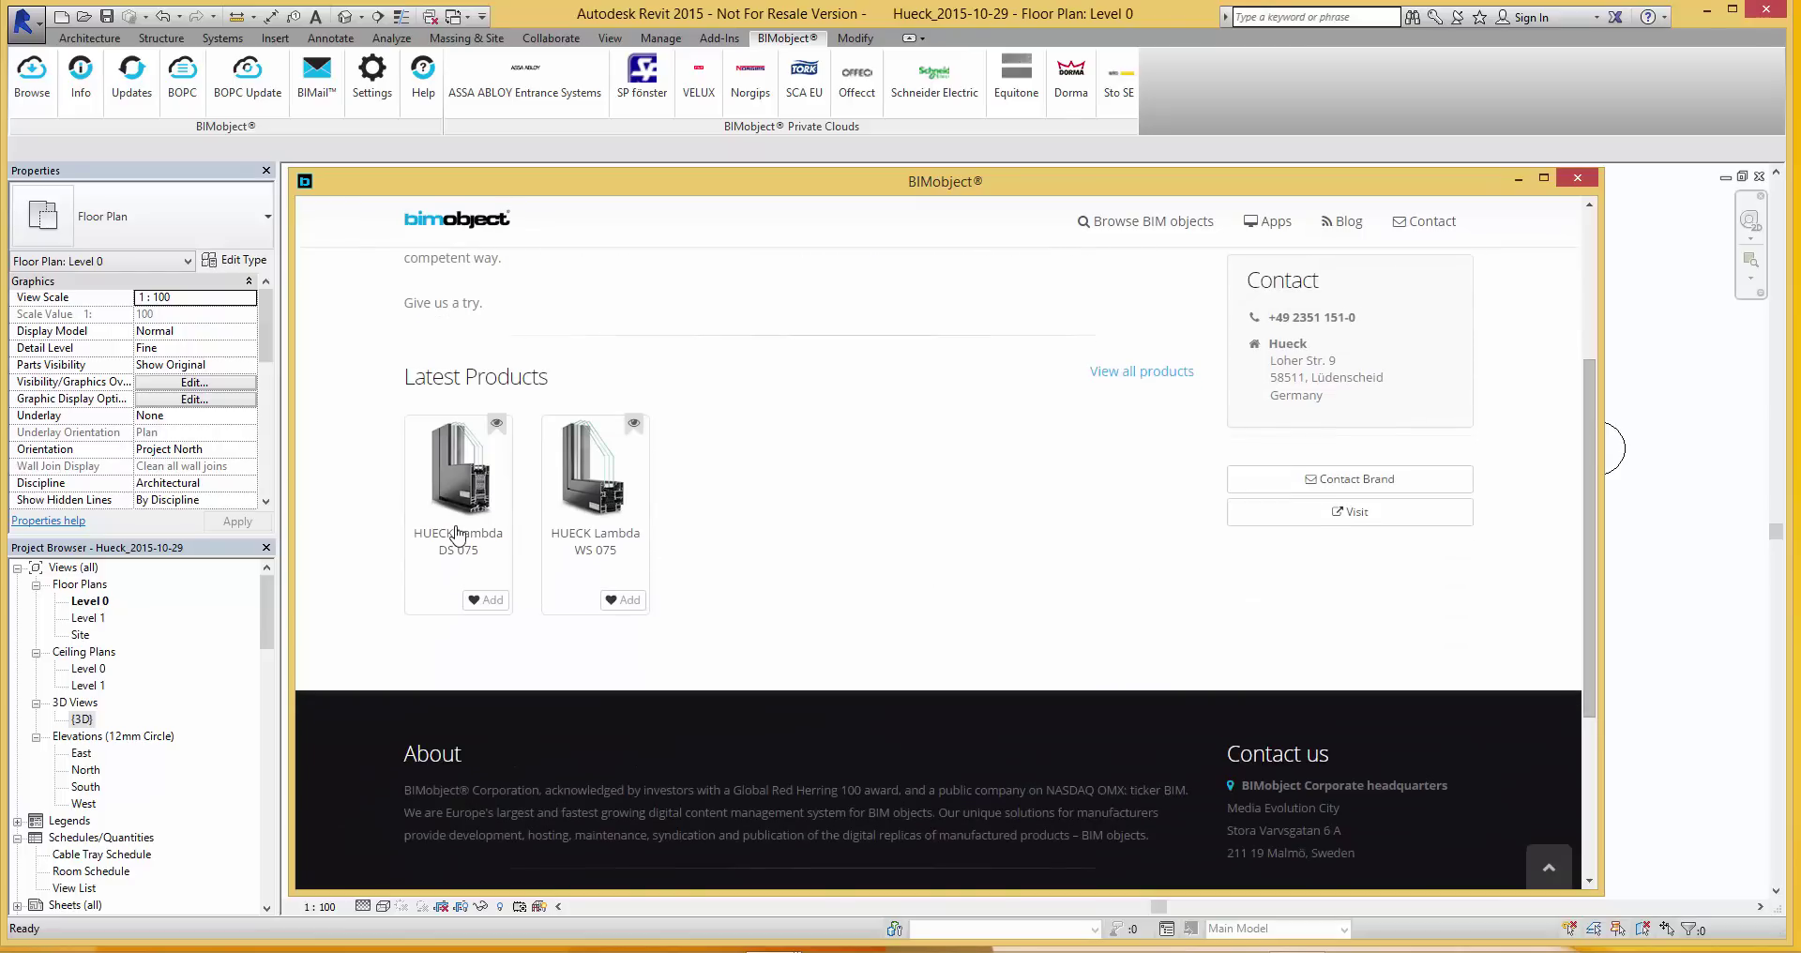
left_click(607, 498)
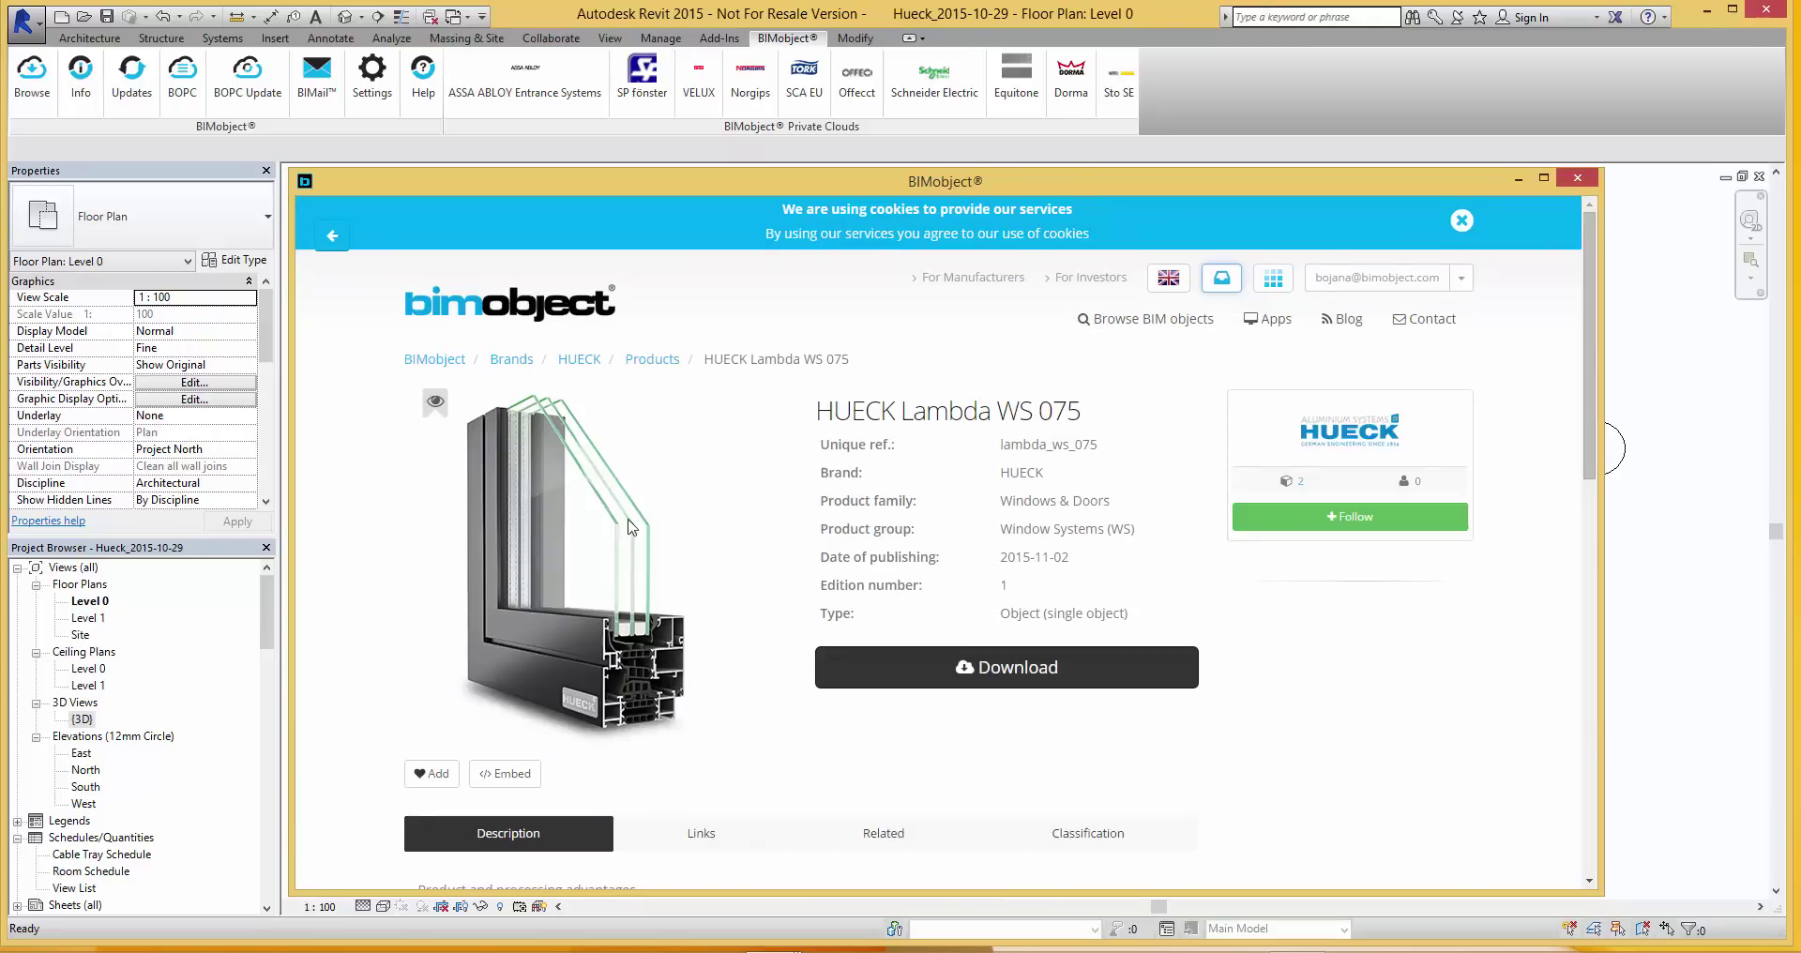
left_click(1004, 677)
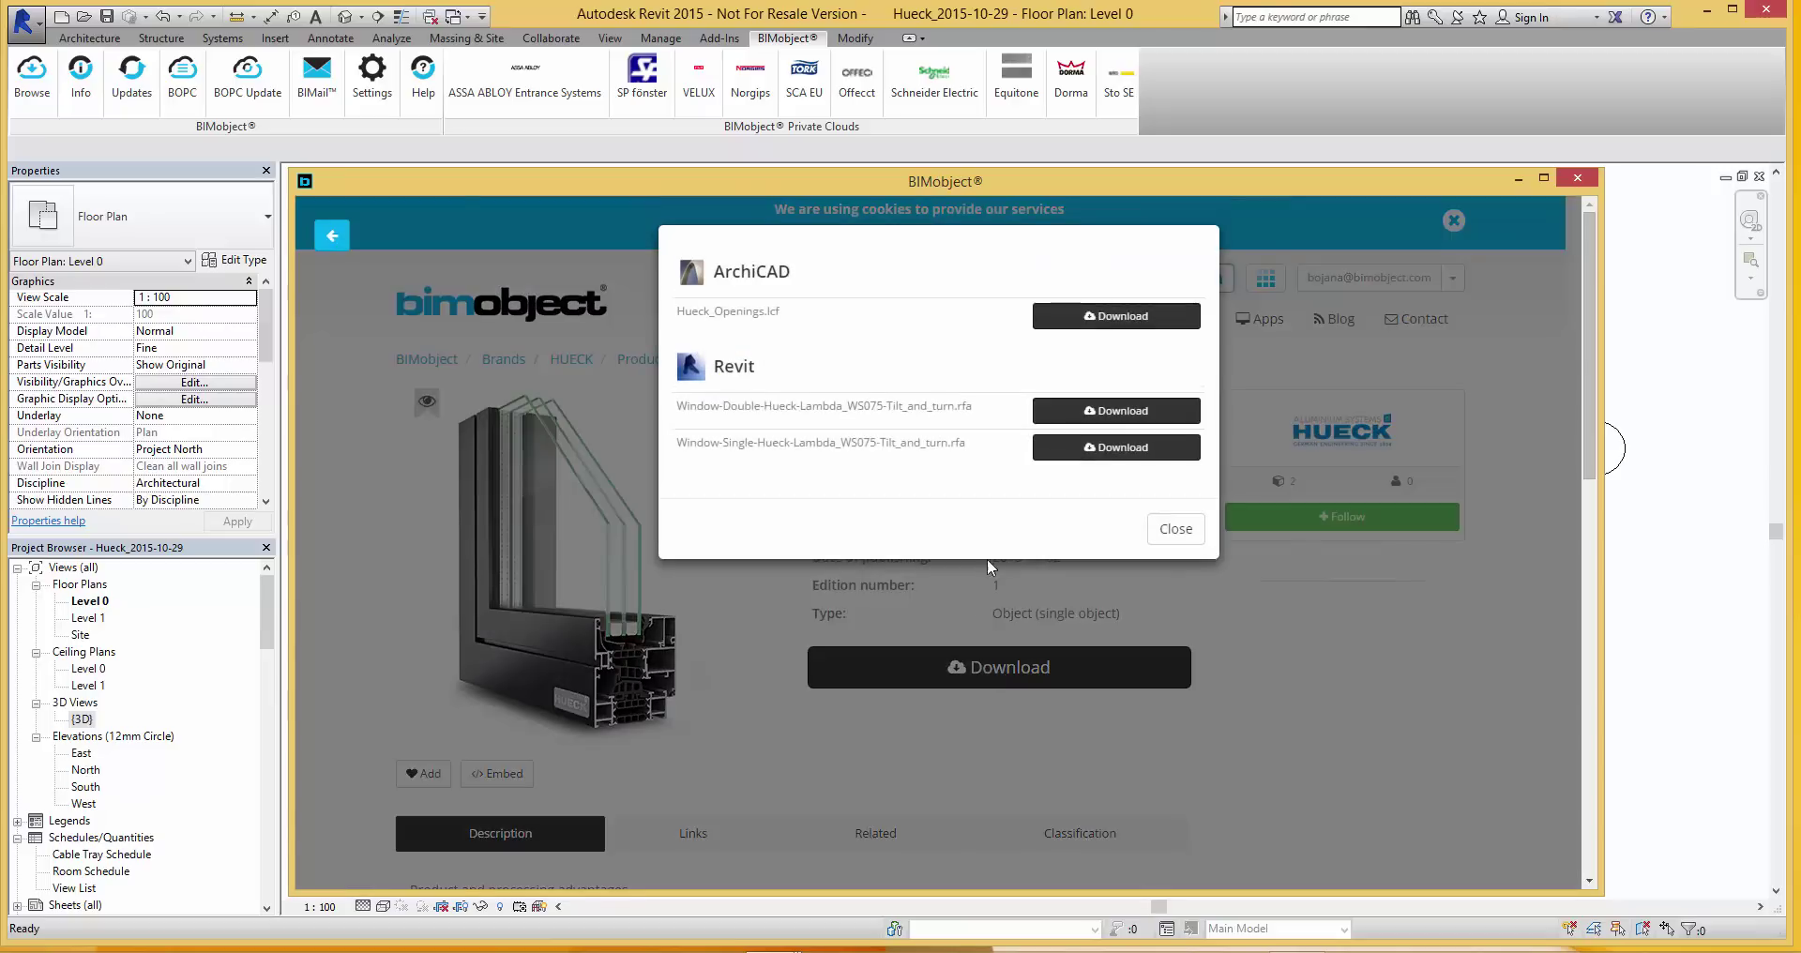
left_click(1128, 416)
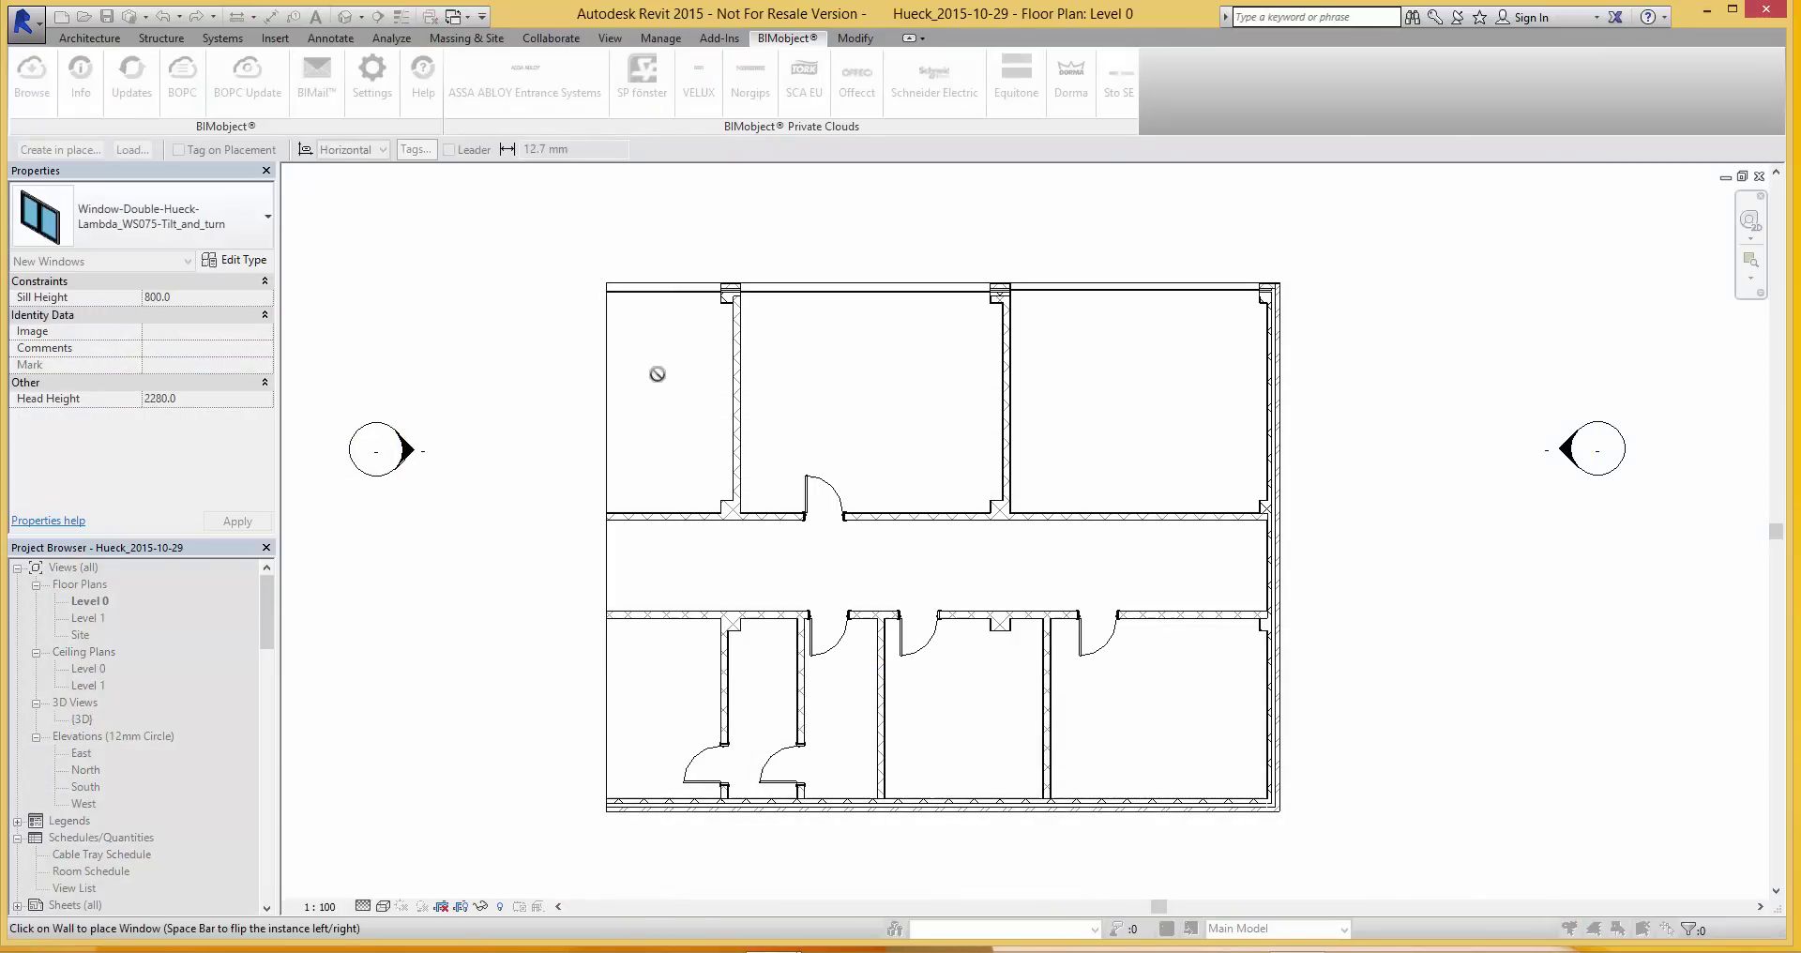
- Place double HUECK Lambda WS075 windows in the bottom exterior wall
left_click(157, 220)
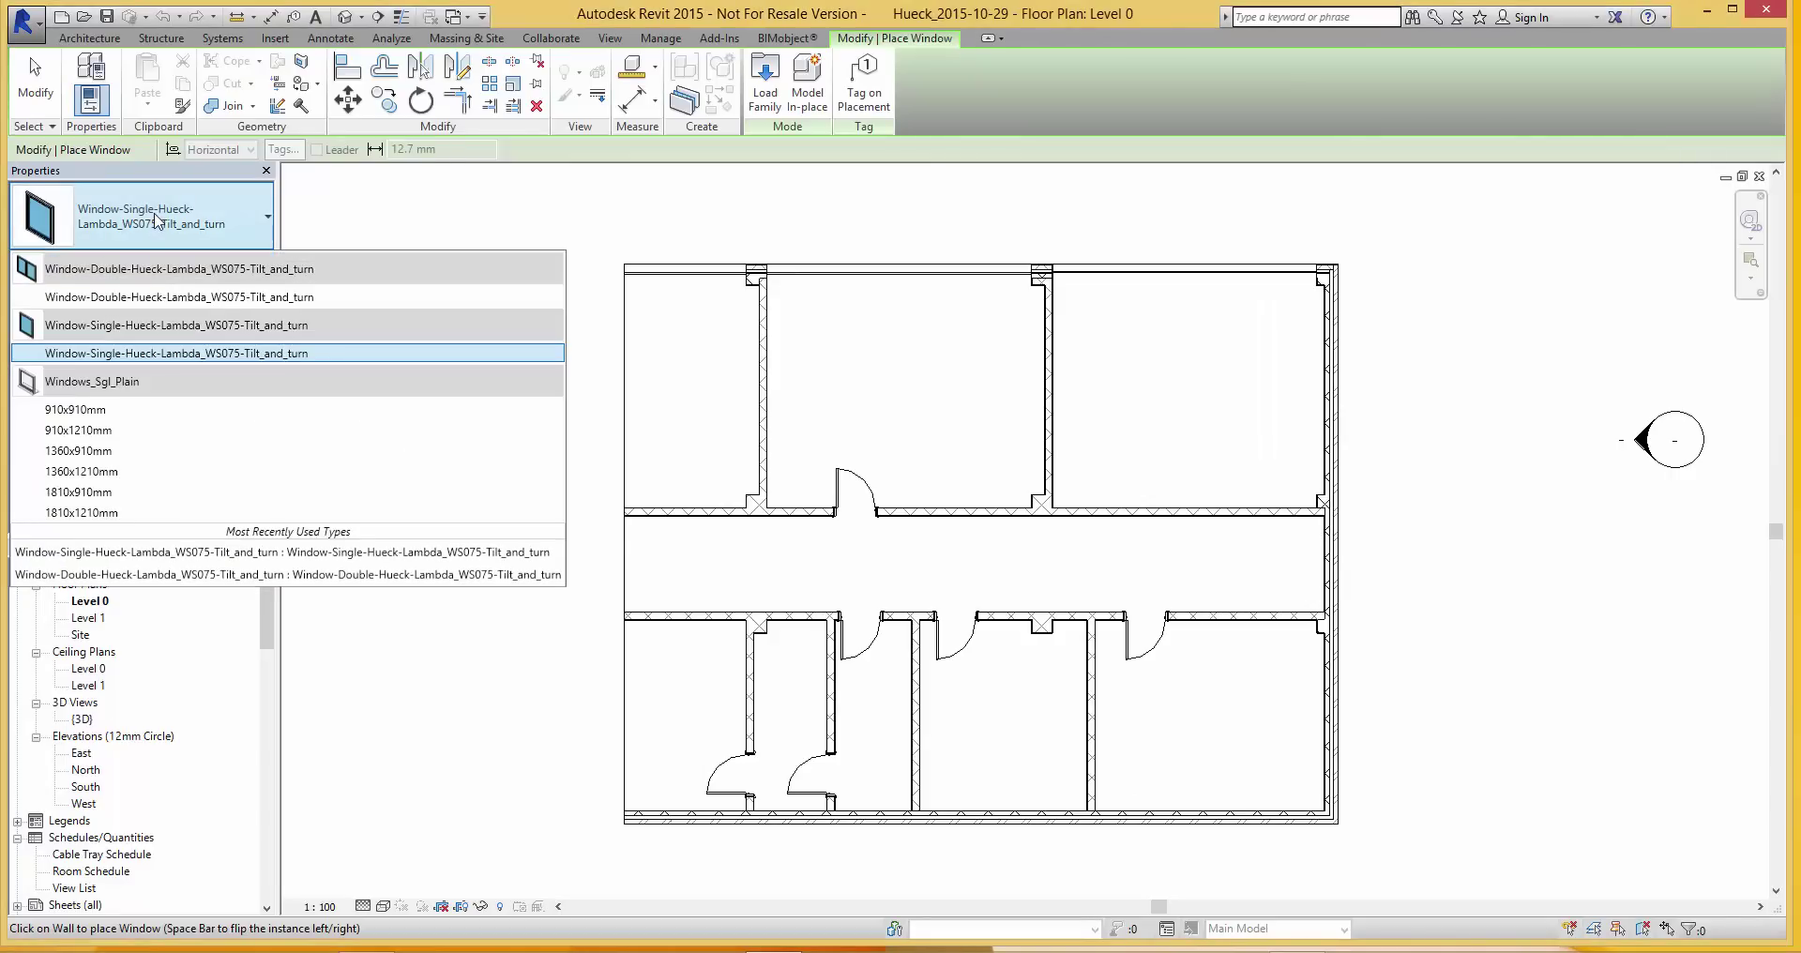
left_click(150, 297)
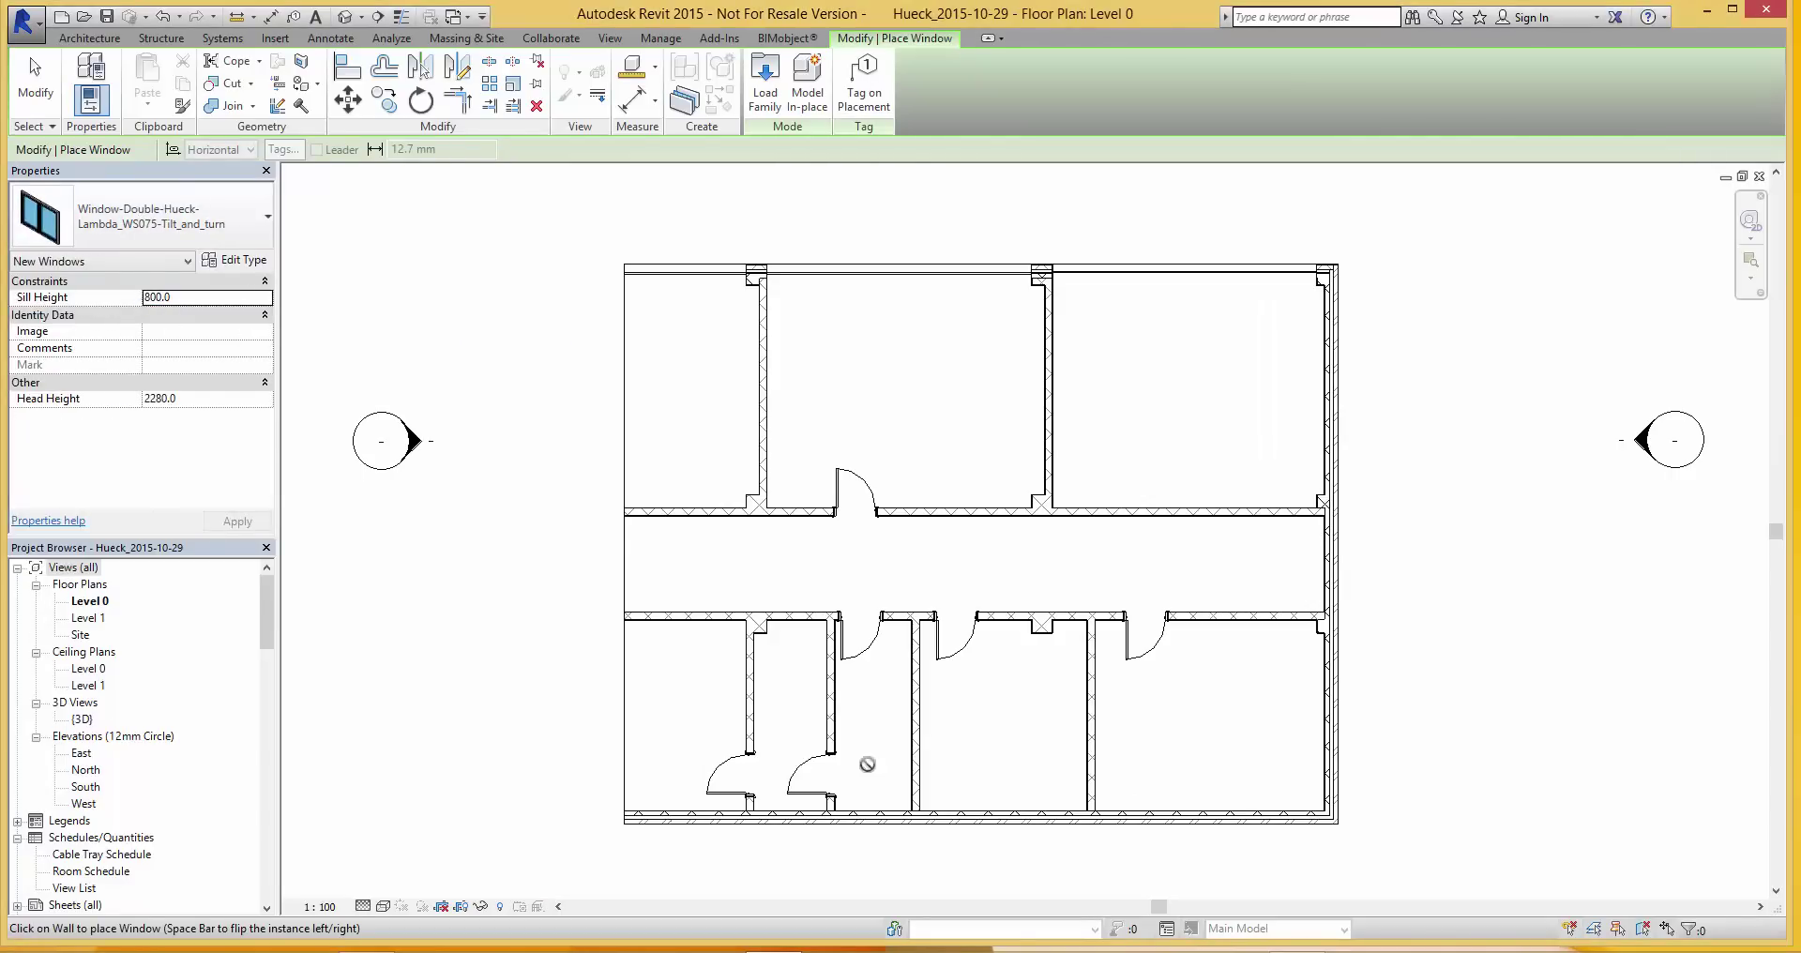
left_click(1229, 816)
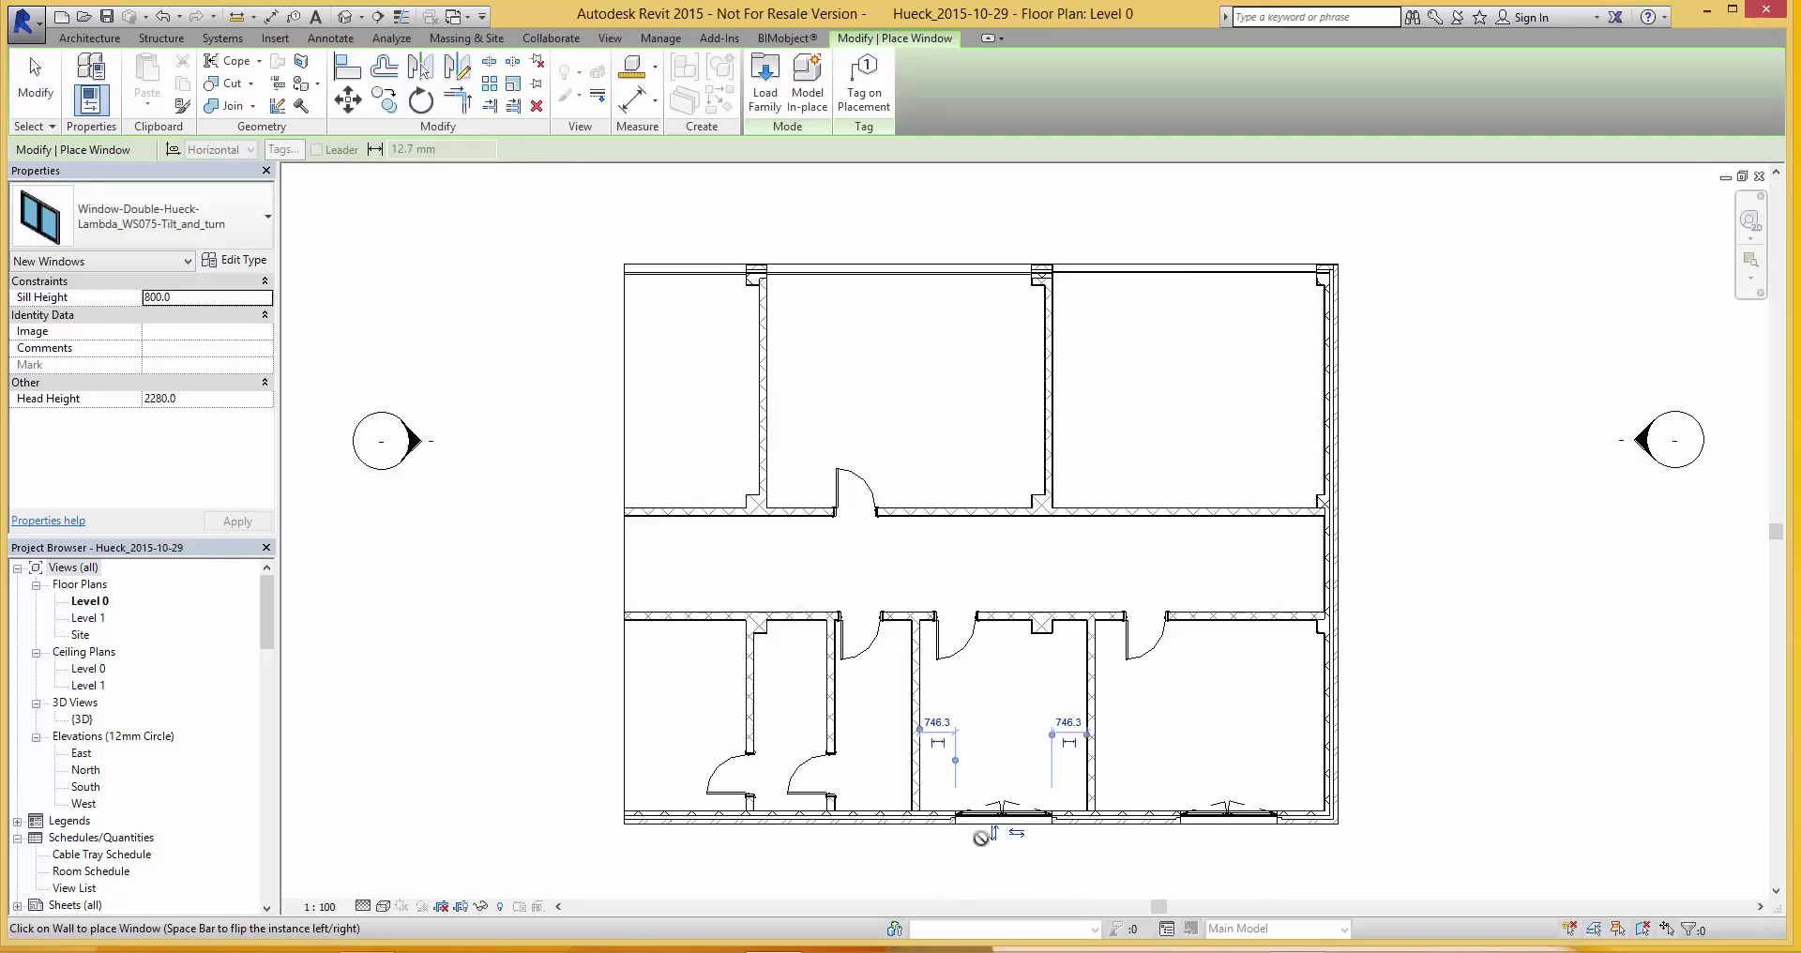
key("Escape")
key("Escape")
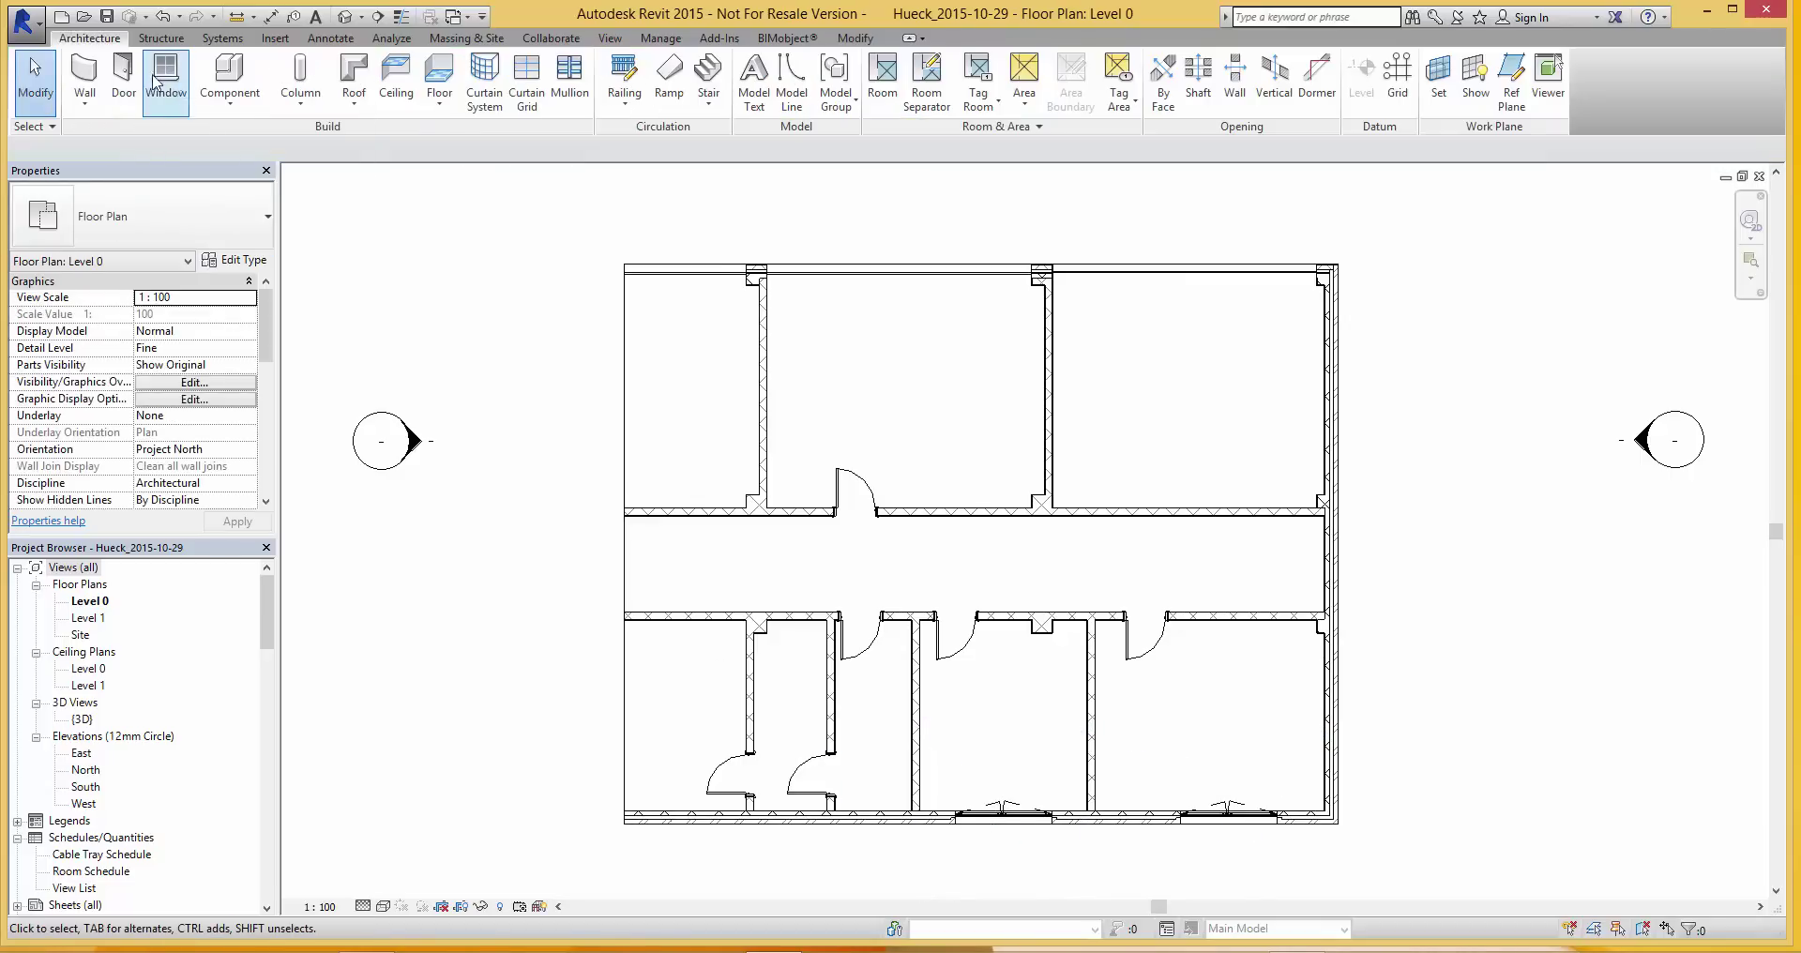
- Place a single HUECK Lambda DS075 door in the right exterior wall
left_click(123, 79)
left_click(141, 218)
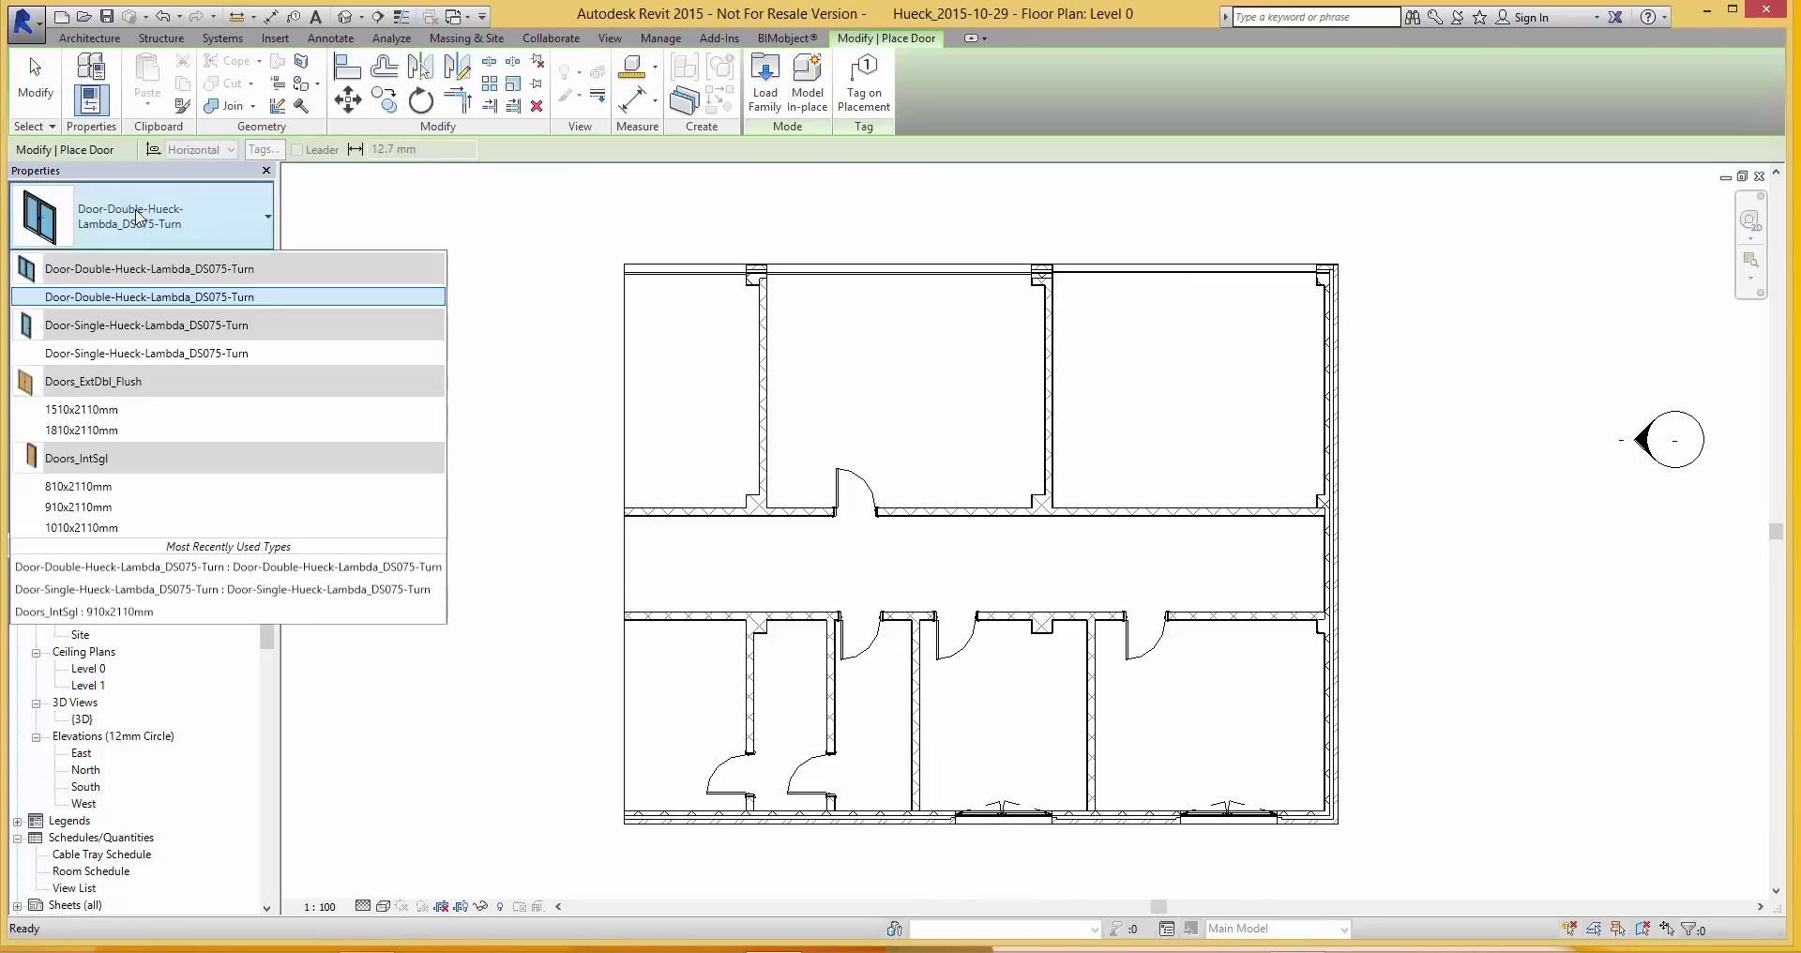
left_click(75, 353)
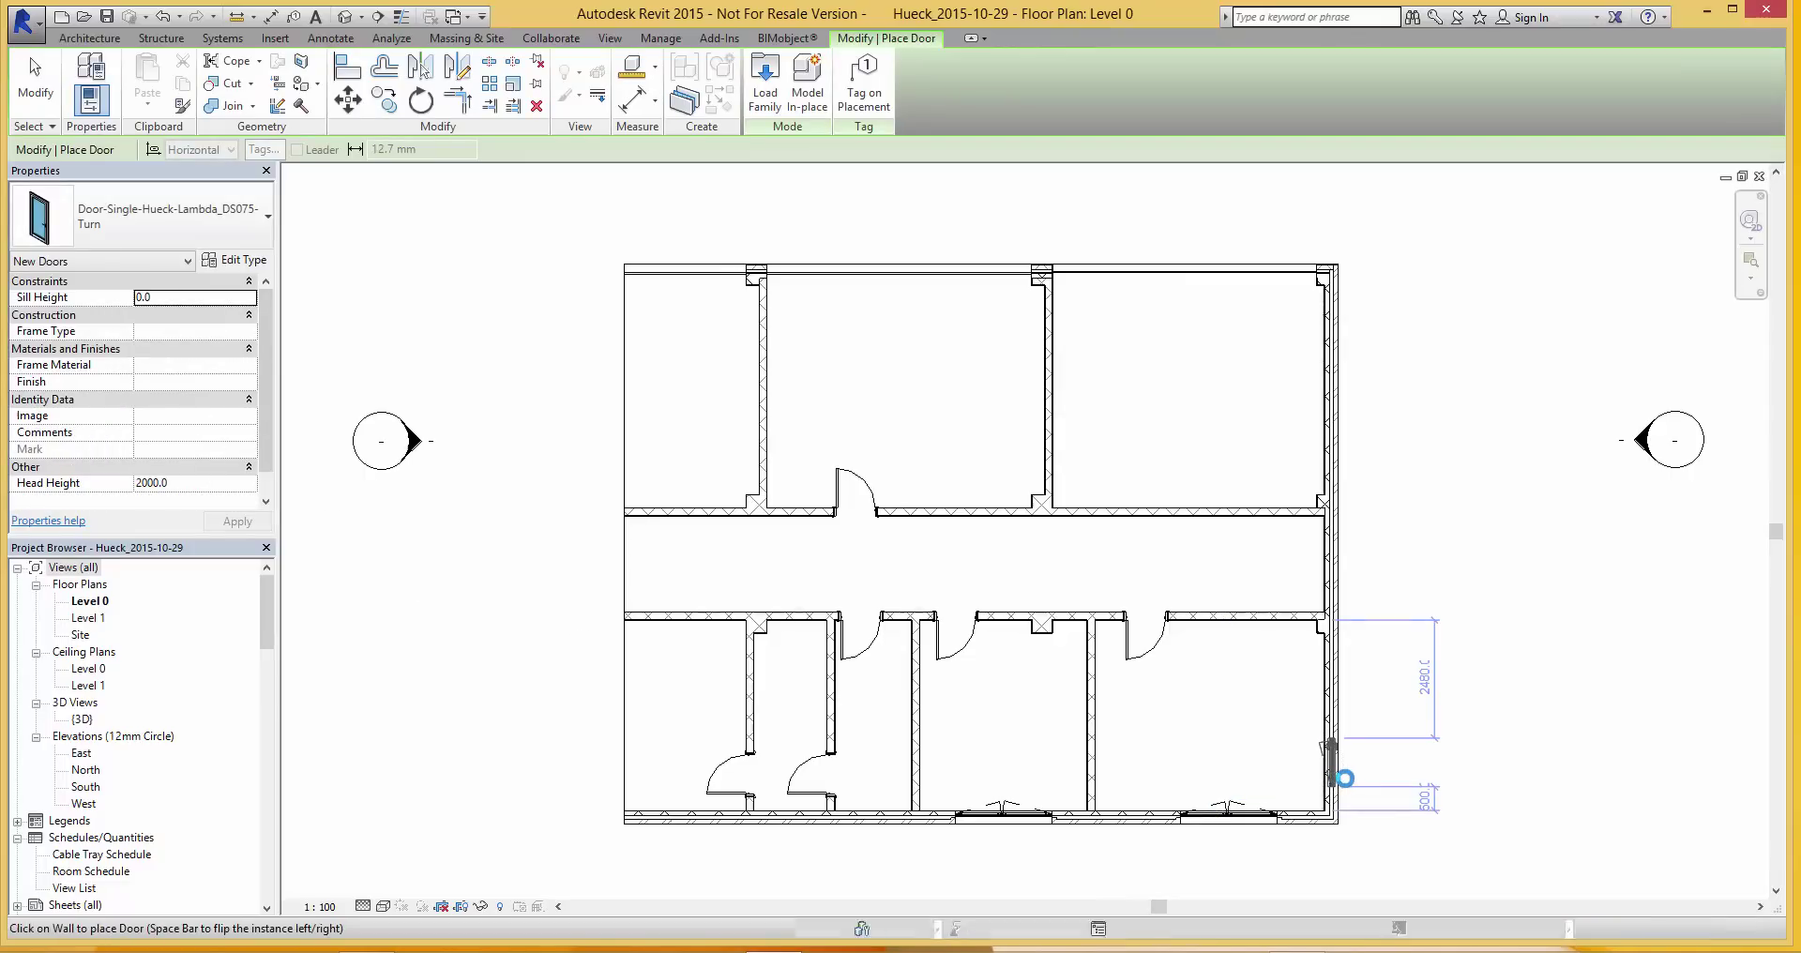
left_click(1342, 779)
- Finish door placement and zoom into the plan with Thin Lines turned on
scroll(1366, 796, "up", 2)
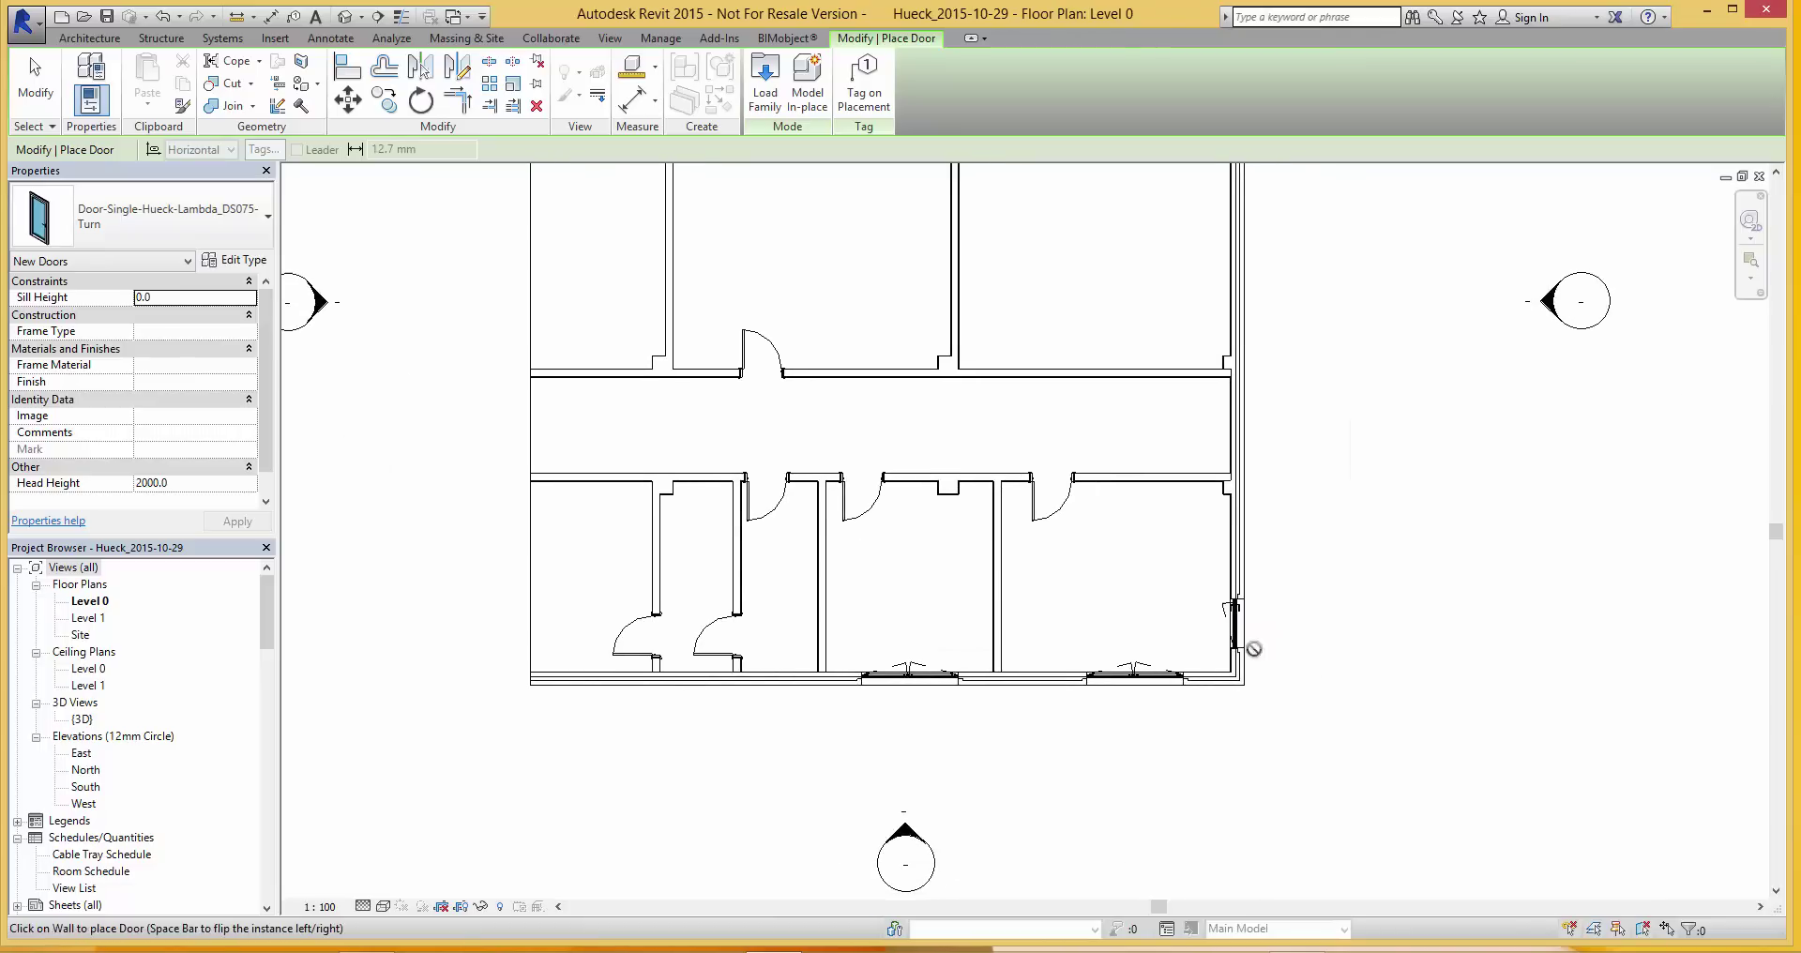
scroll(1238, 643, "up", 2)
scroll(1141, 691, "up", 2)
key("Escape")
key("Escape")
scroll(1135, 689, "up", 2)
scroll(1032, 657, "up", 1)
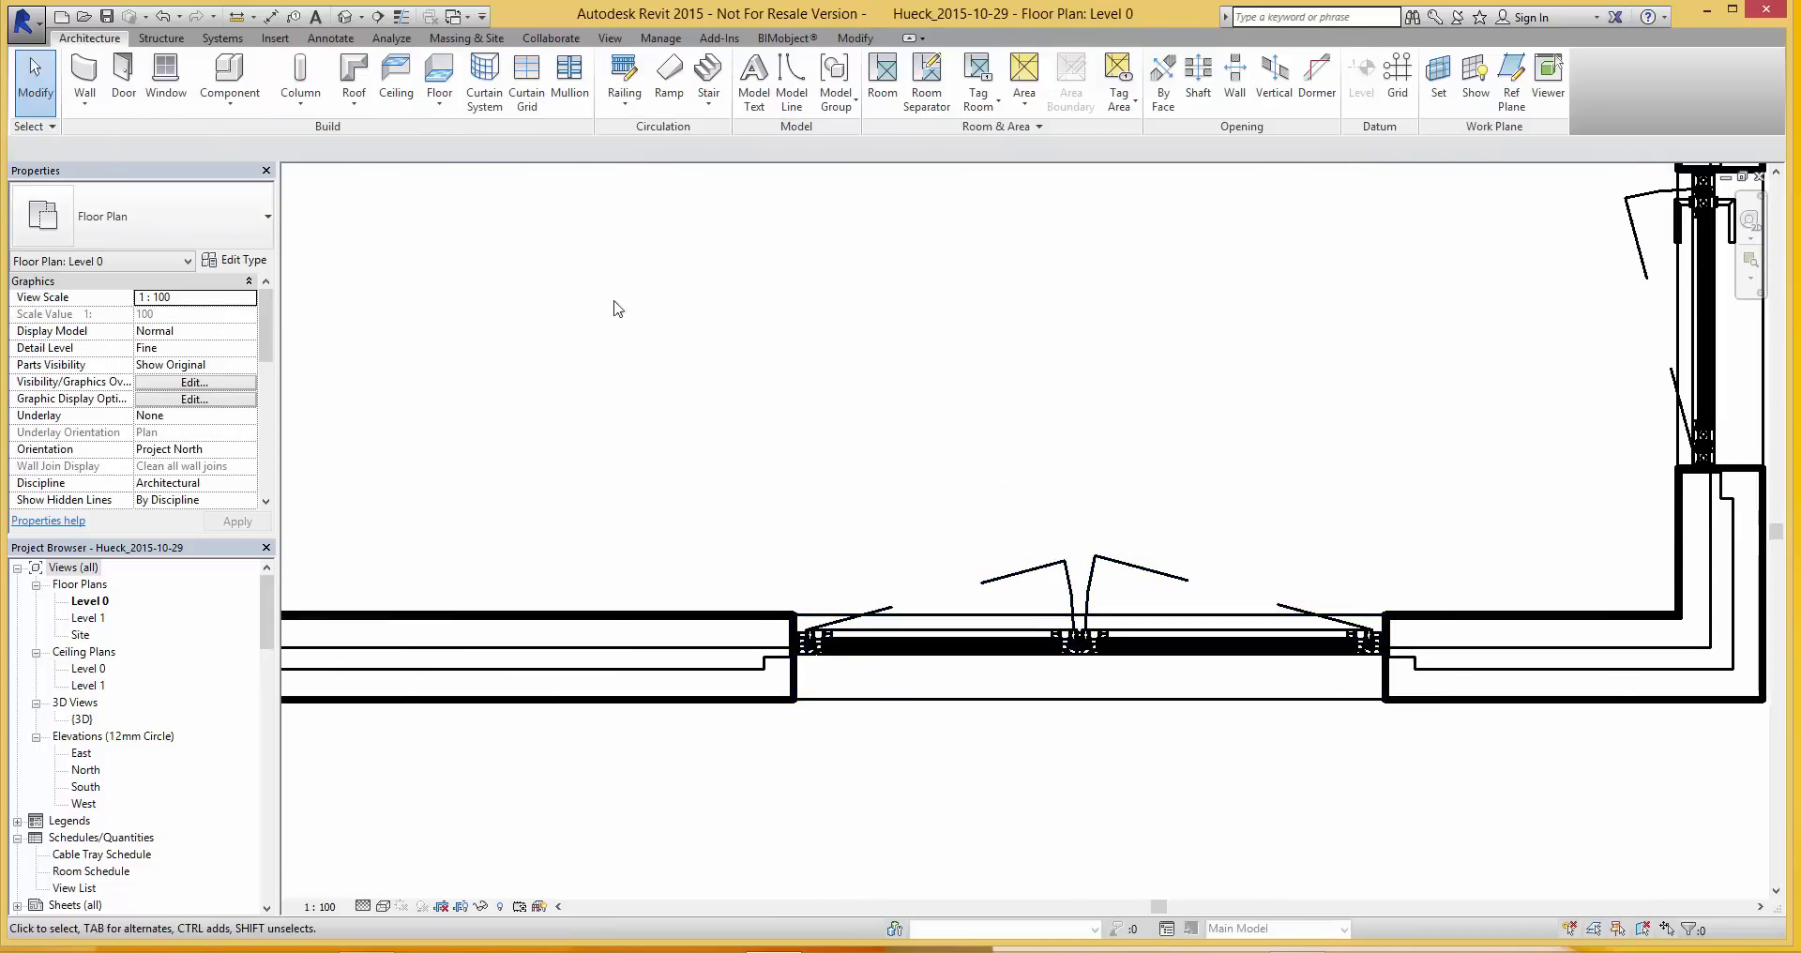
left_click(400, 16)
scroll(1105, 677, "up", 2)
scroll(1105, 677, "up", 2)
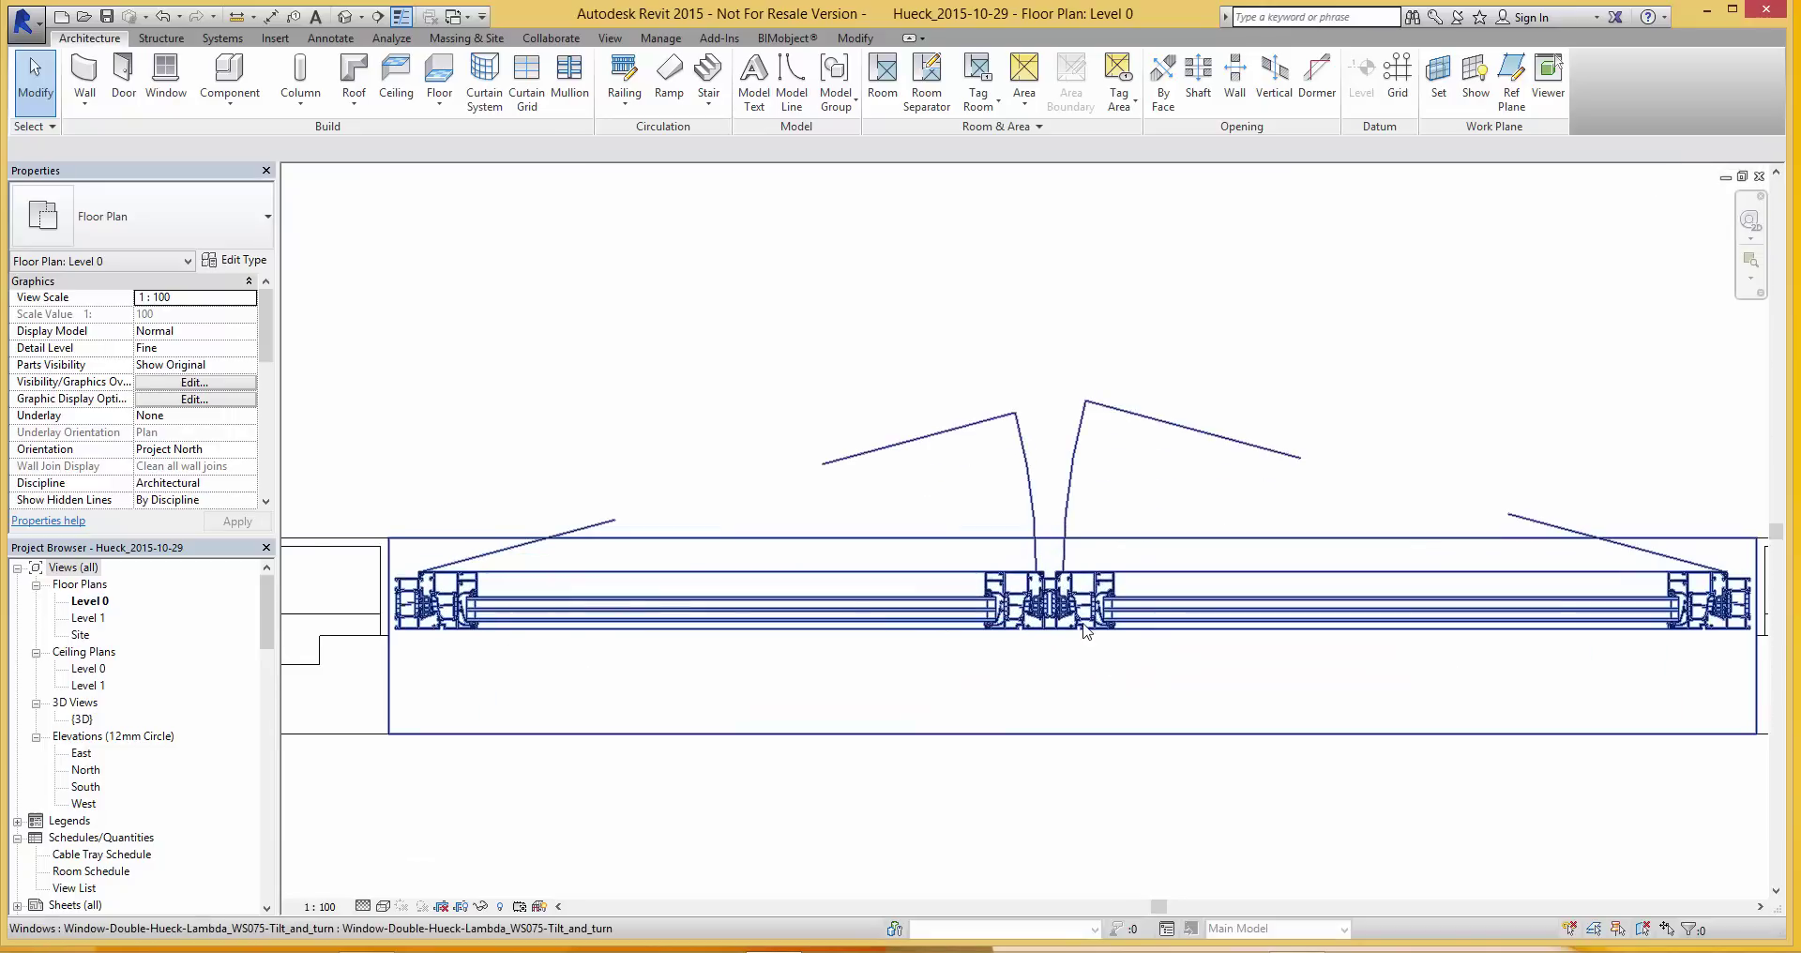
scroll(1078, 713, "up", 2)
- Compare the double window at Medium, Coarse and Fine detail, then open its type properties
left_click(1078, 734)
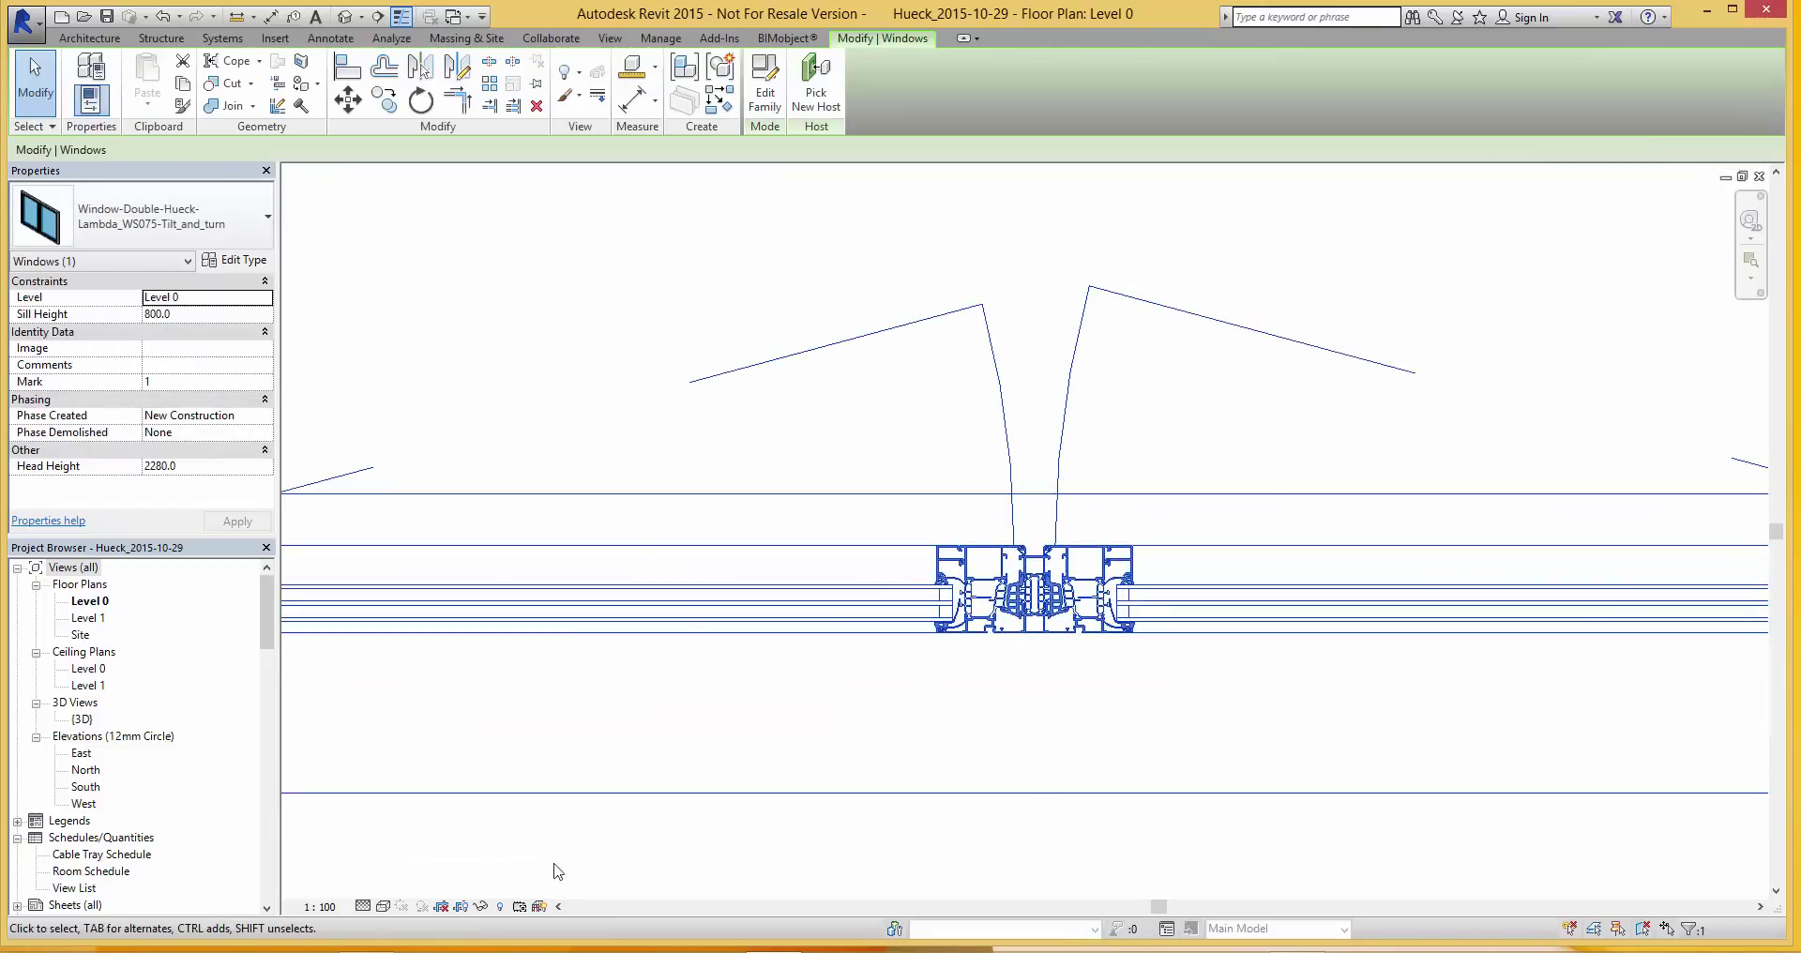
left_click(363, 906)
left_click(372, 867)
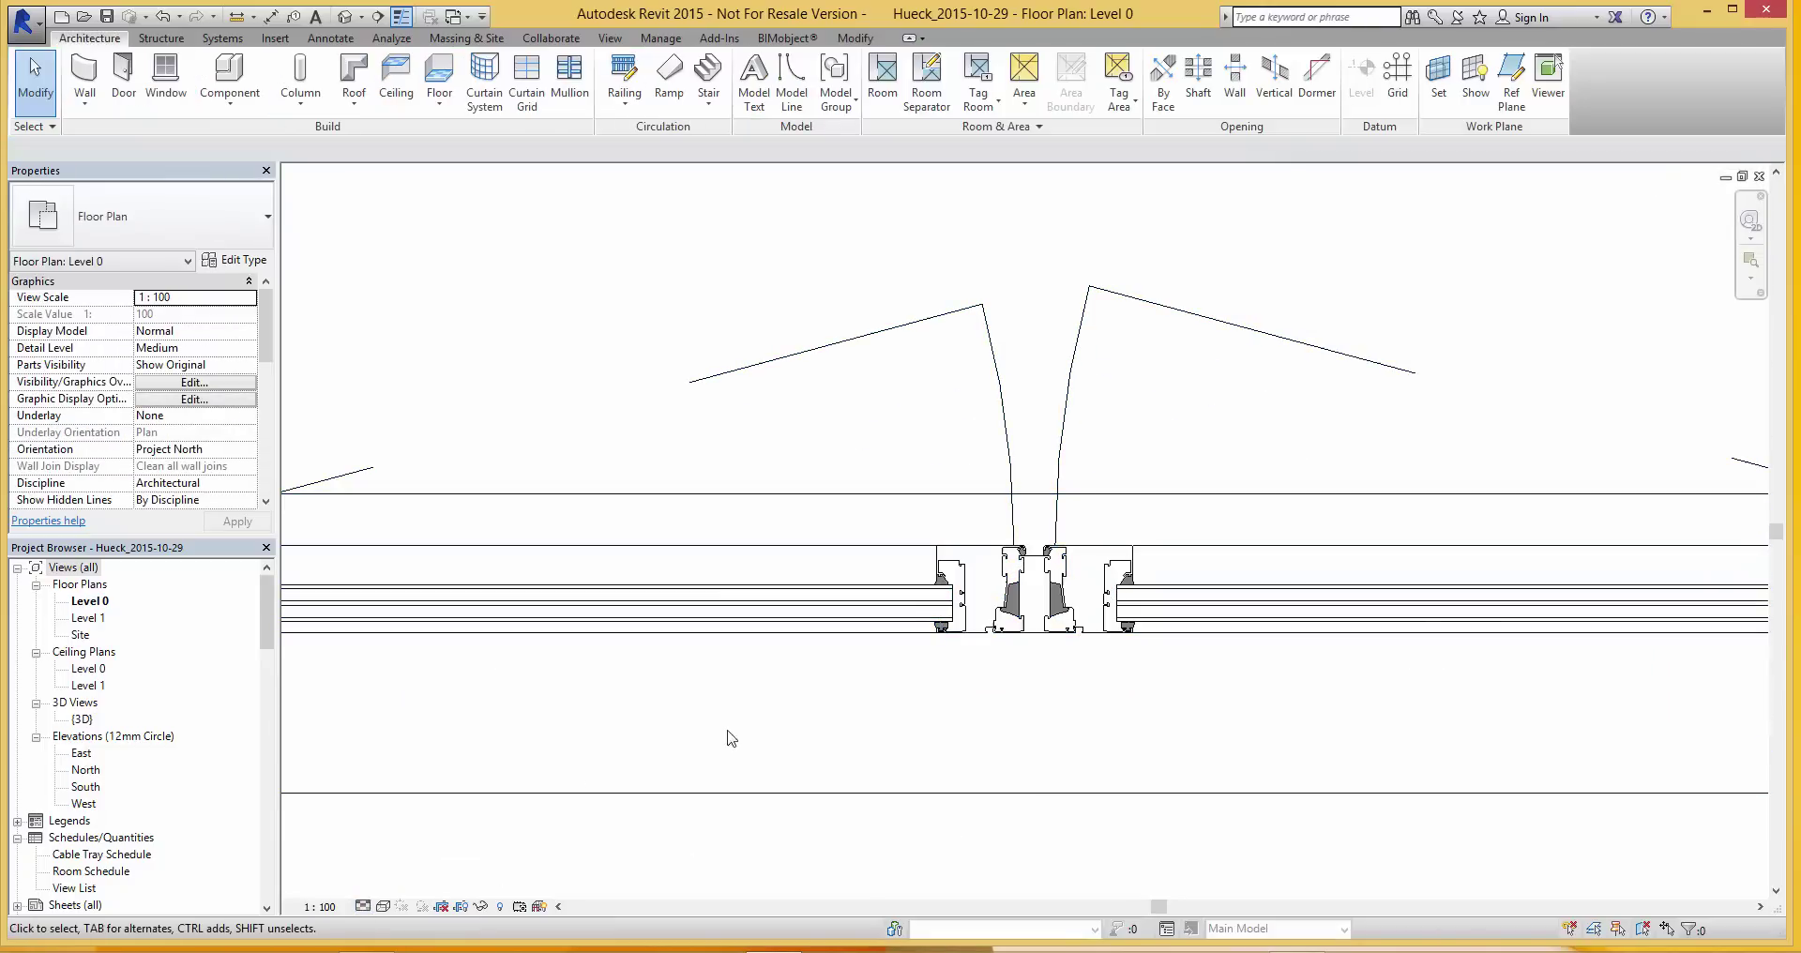
scroll(731, 738, "down", 1)
left_click(363, 906)
left_click(378, 856)
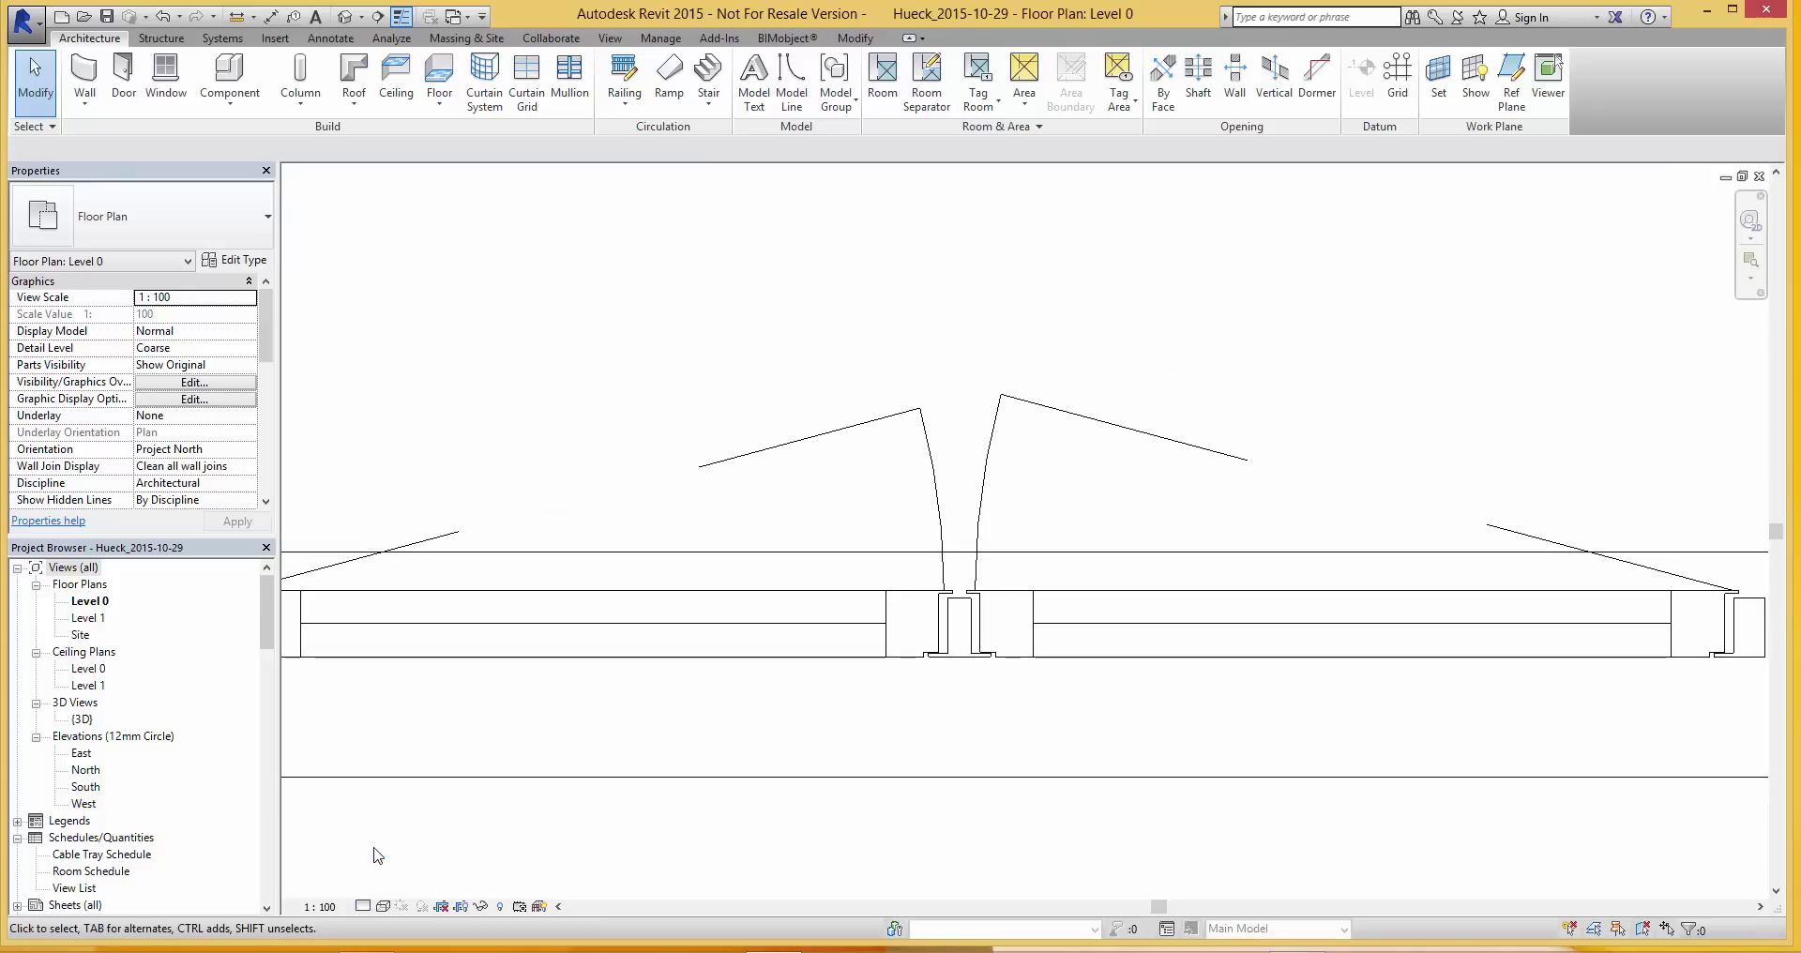
left_click(364, 907)
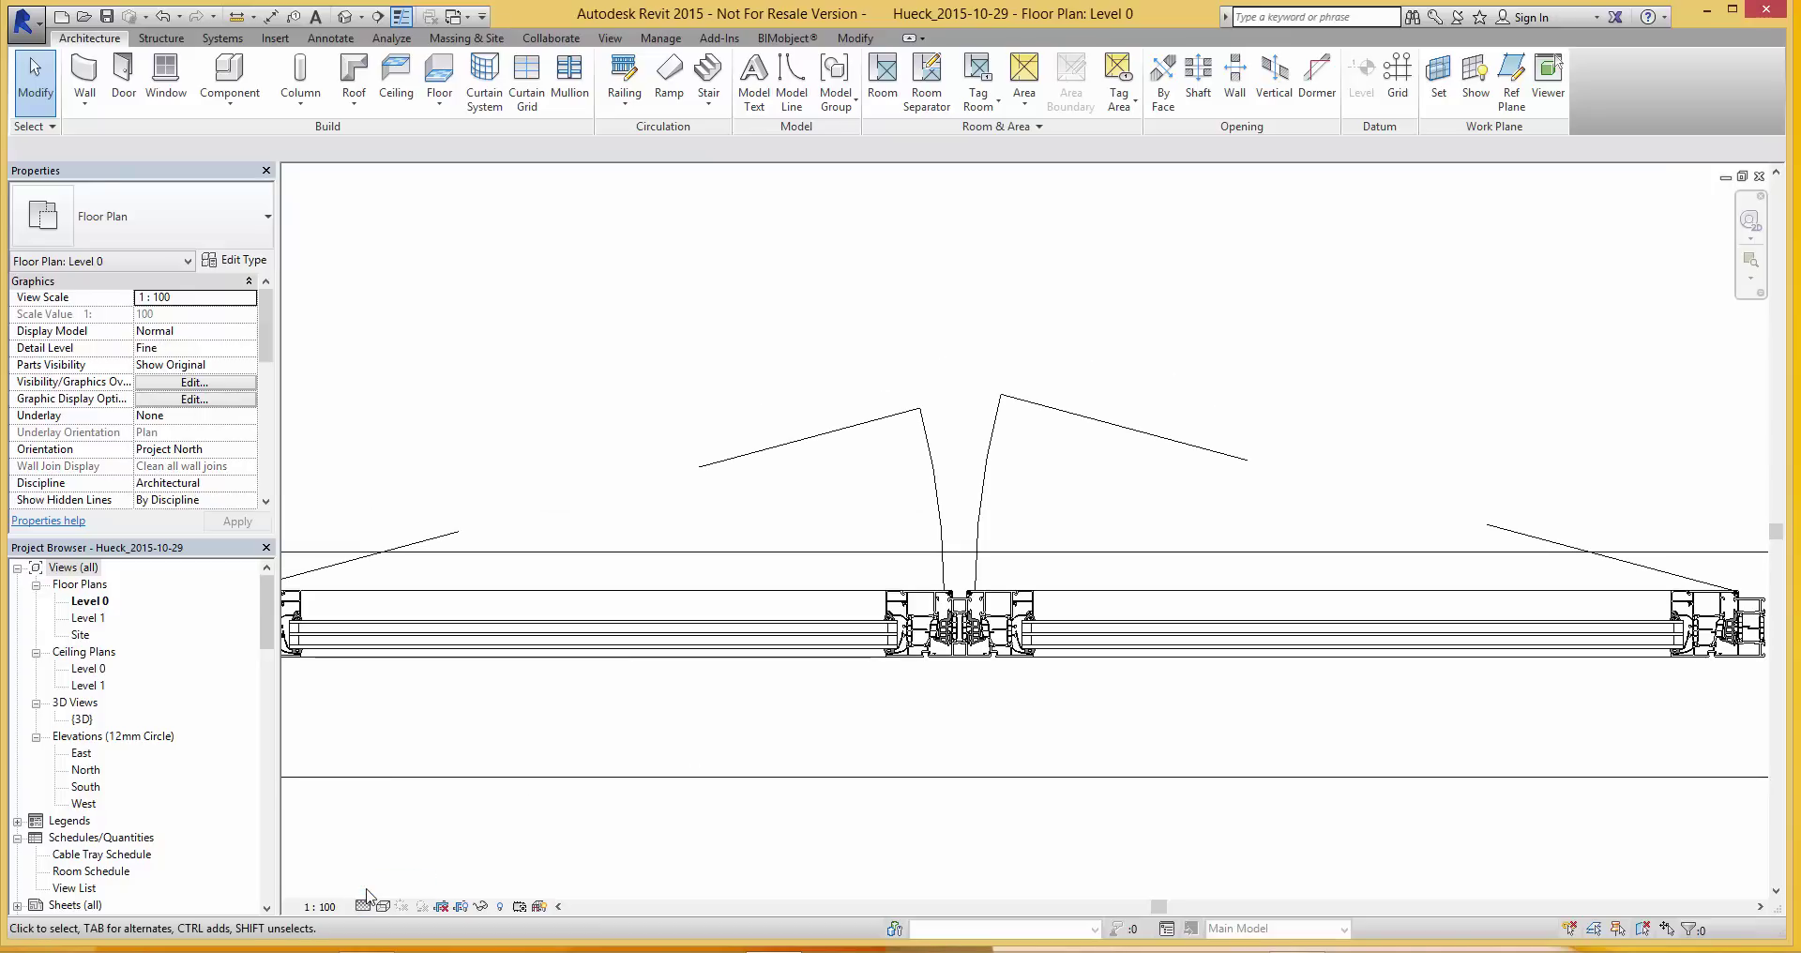
left_click(826, 619)
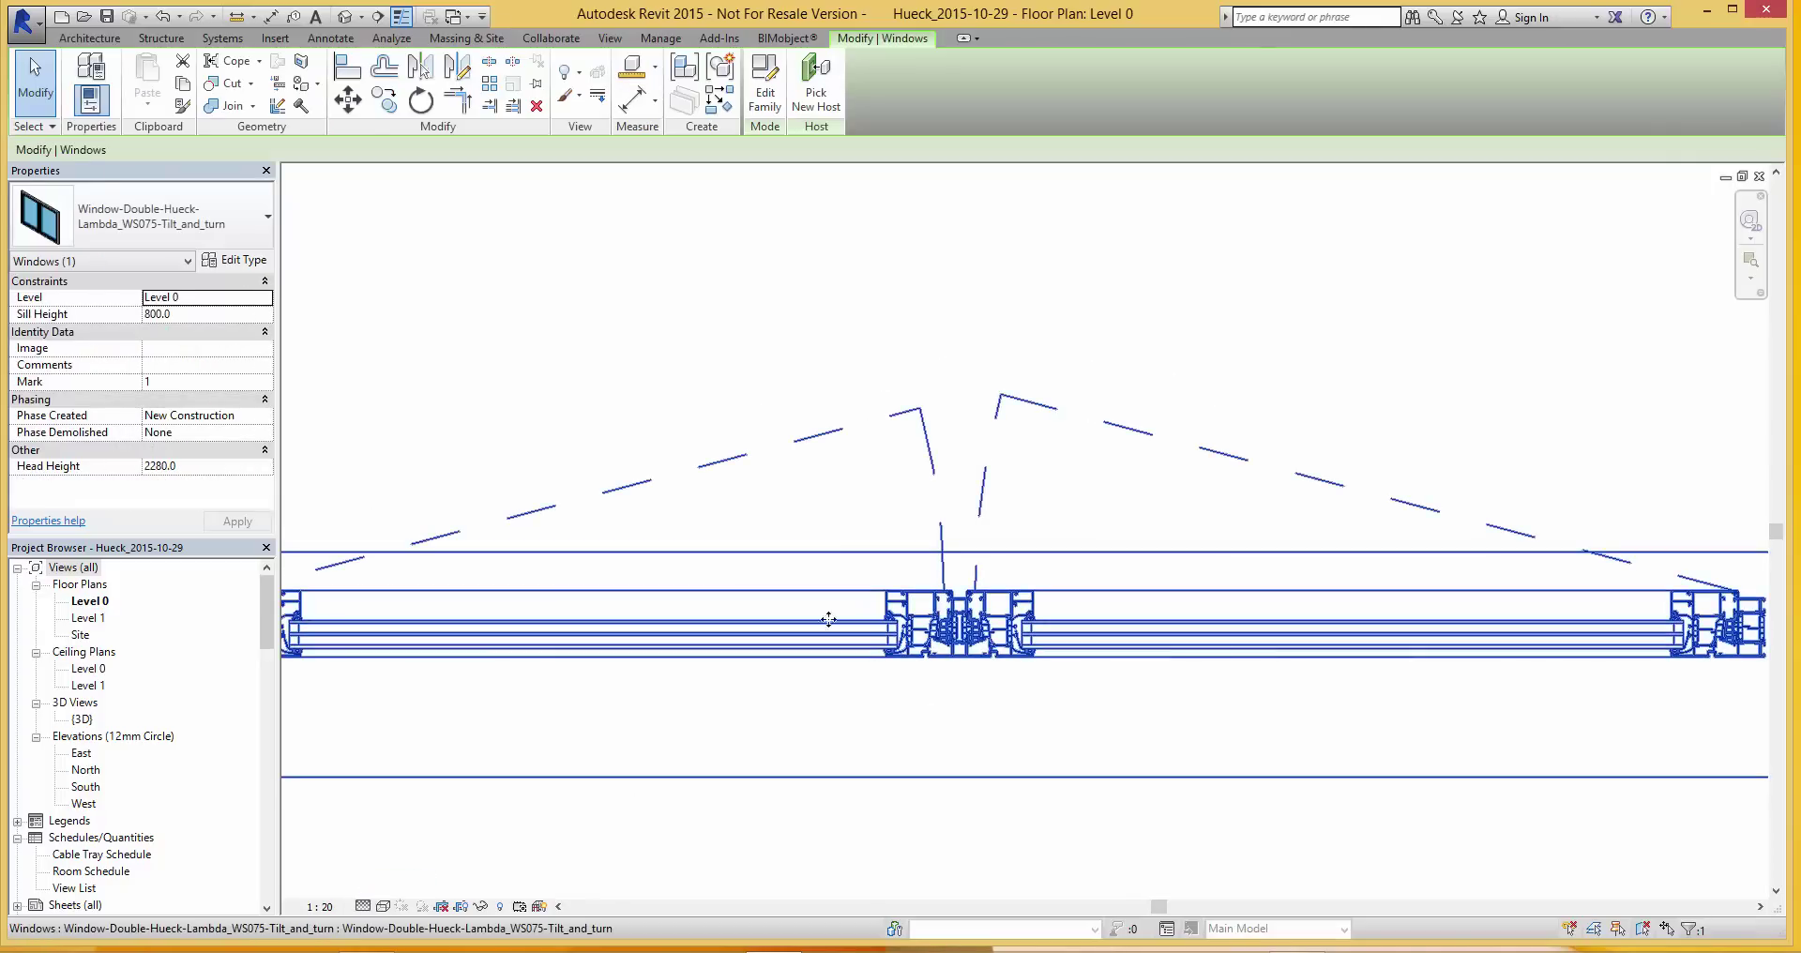
left_click(242, 261)
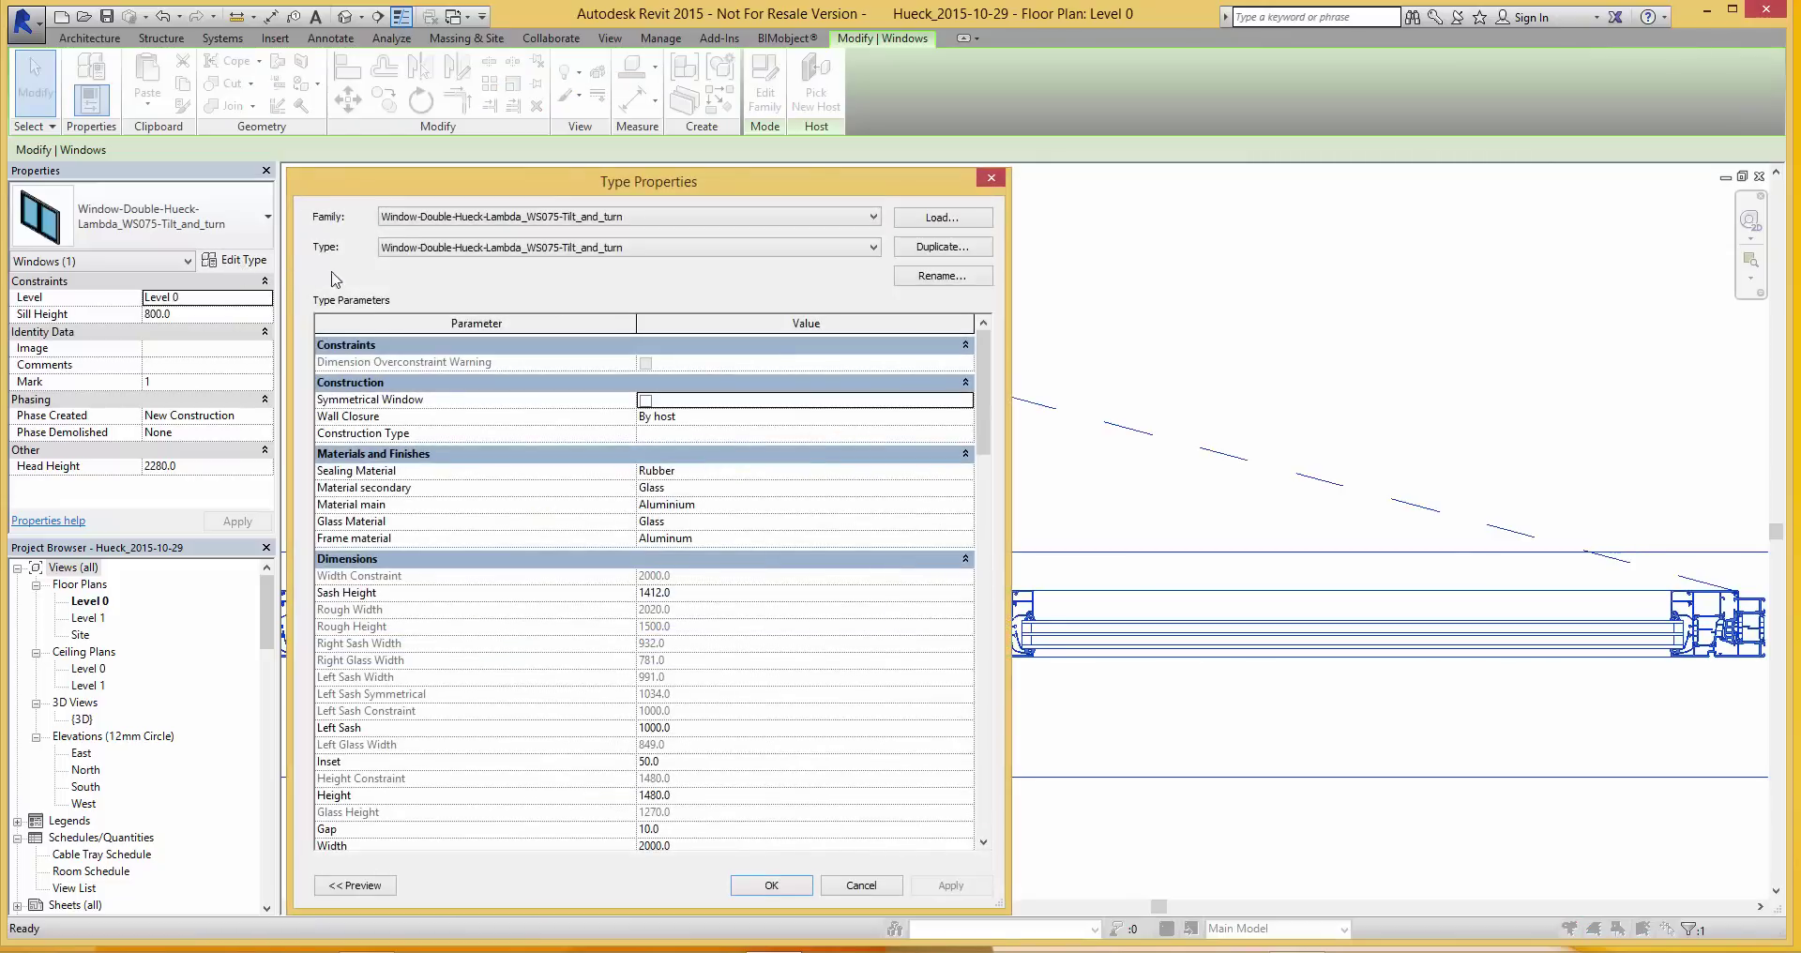
- Scroll through the WS075 window's type parameters and close the dialog with OK
left_click_drag(984, 367, 957, 787)
left_click(775, 886)
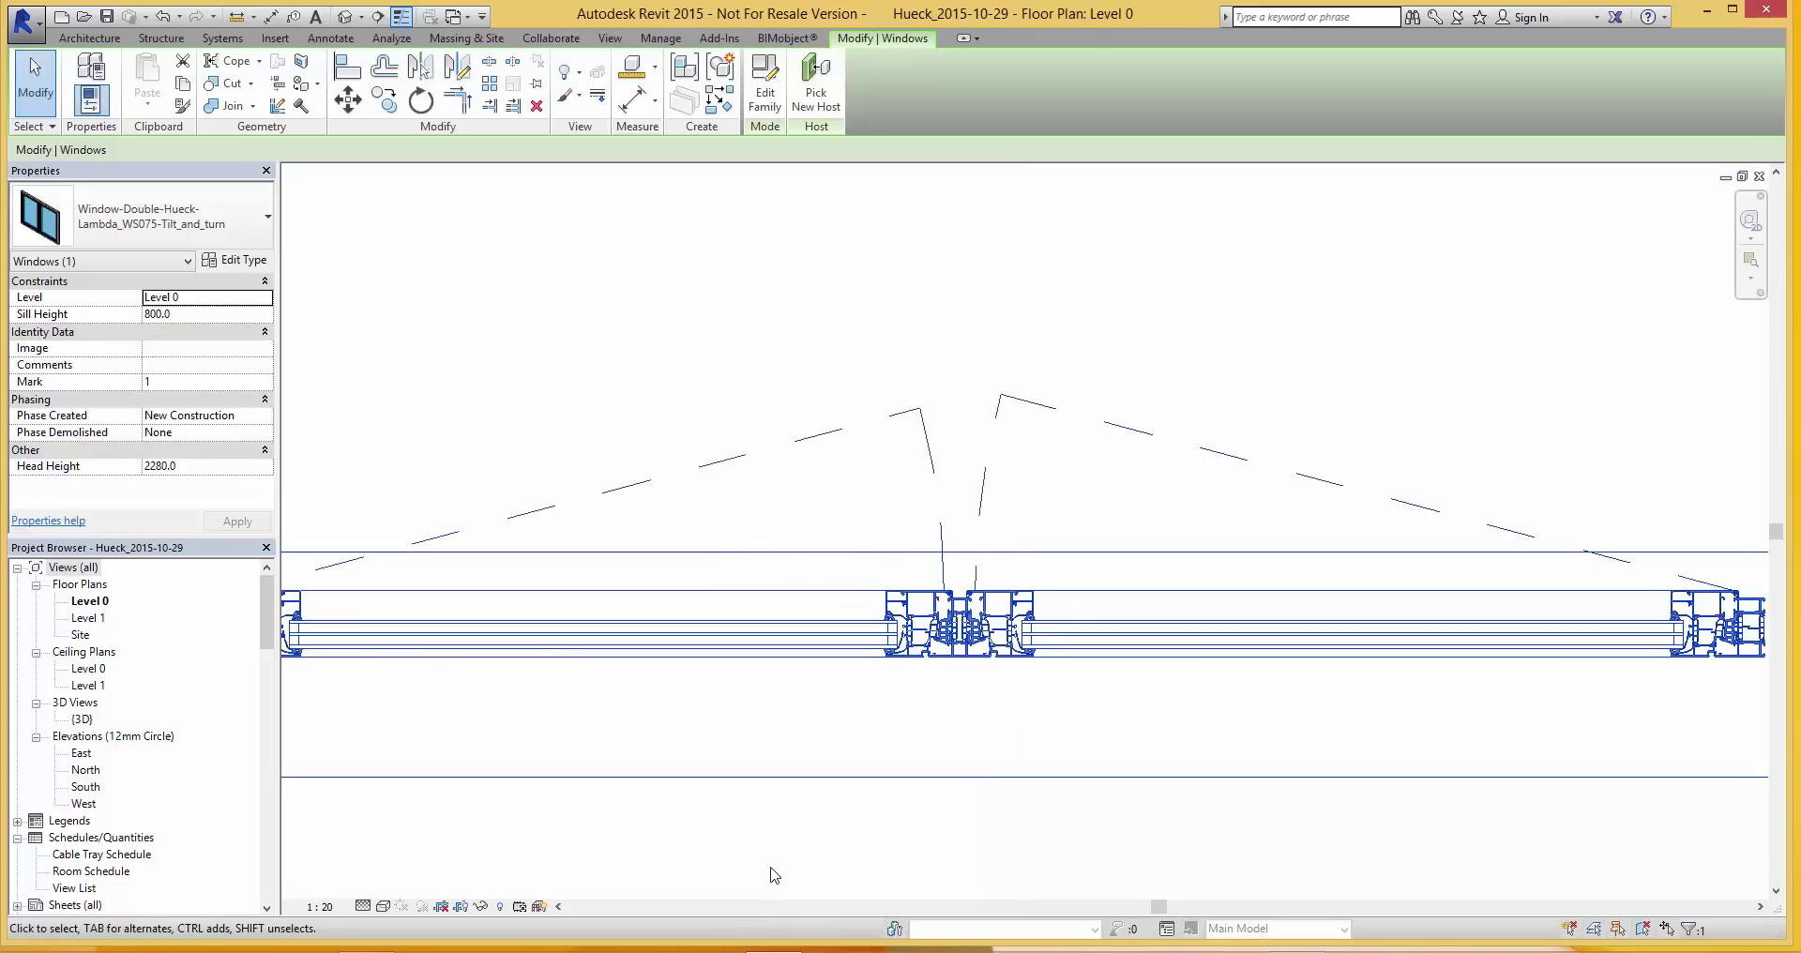
- In the 3D view, show the DS075 door at a coarser detail level, then return to Fine
left_click(345, 16)
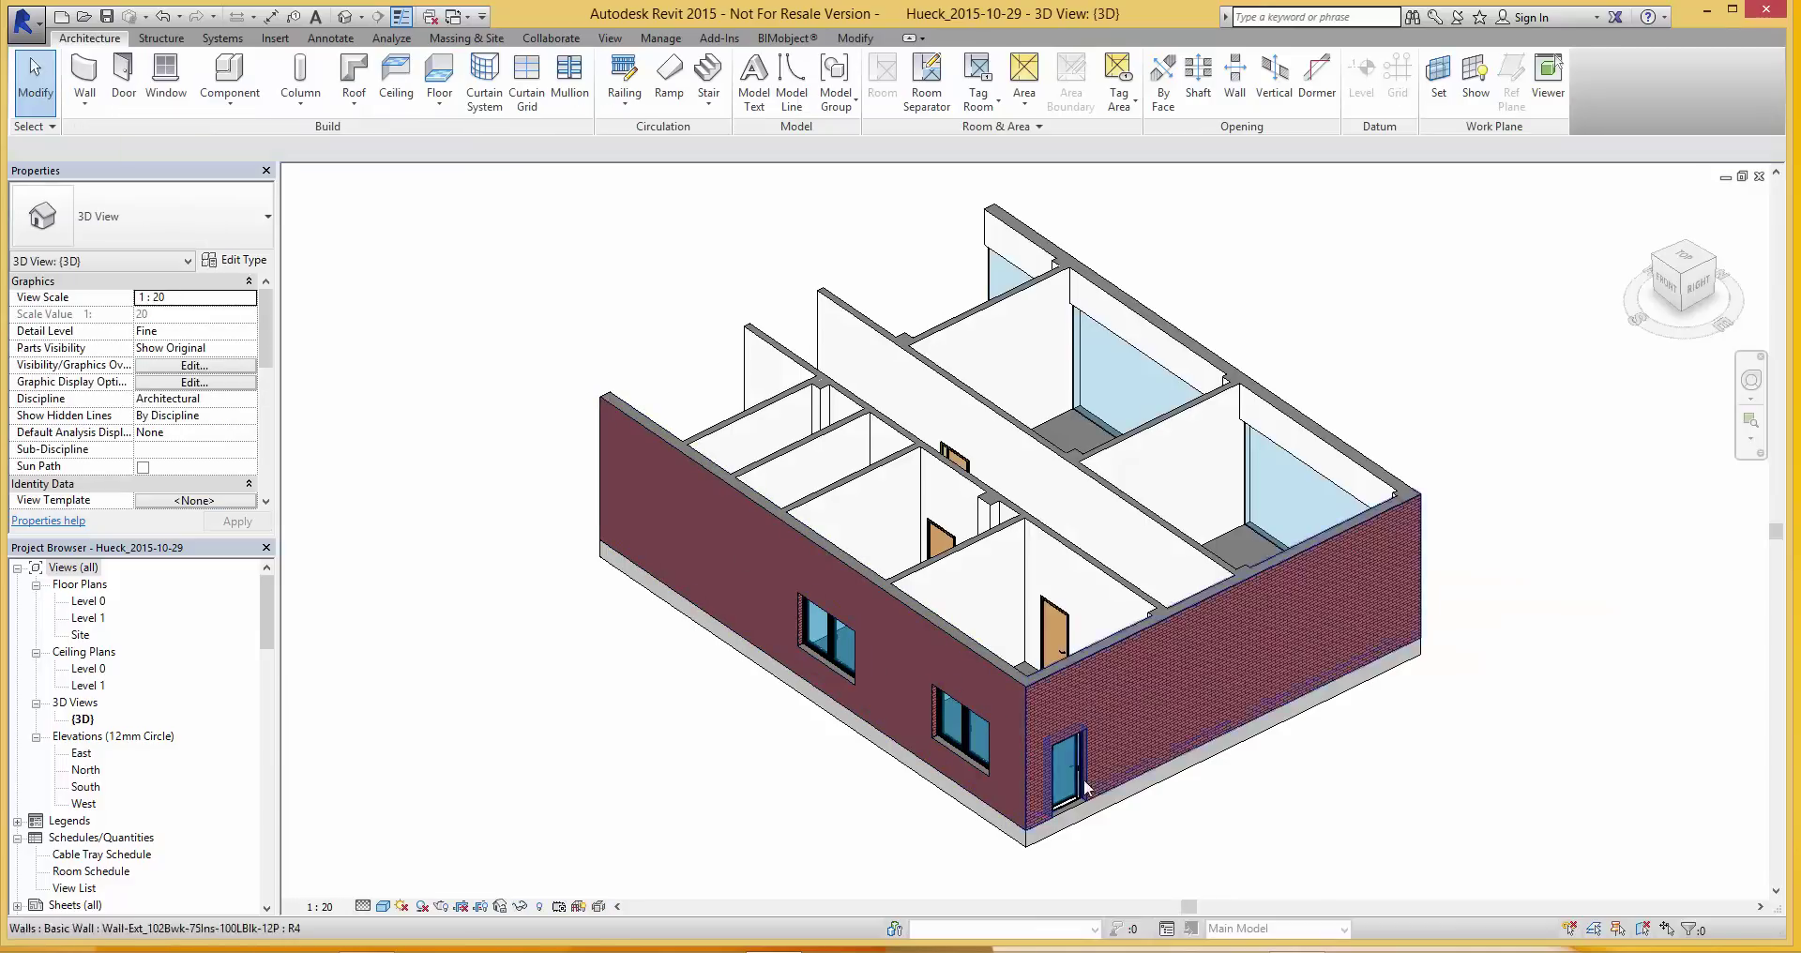
scroll(1090, 777, "up", 5)
scroll(1088, 780, "up", 5)
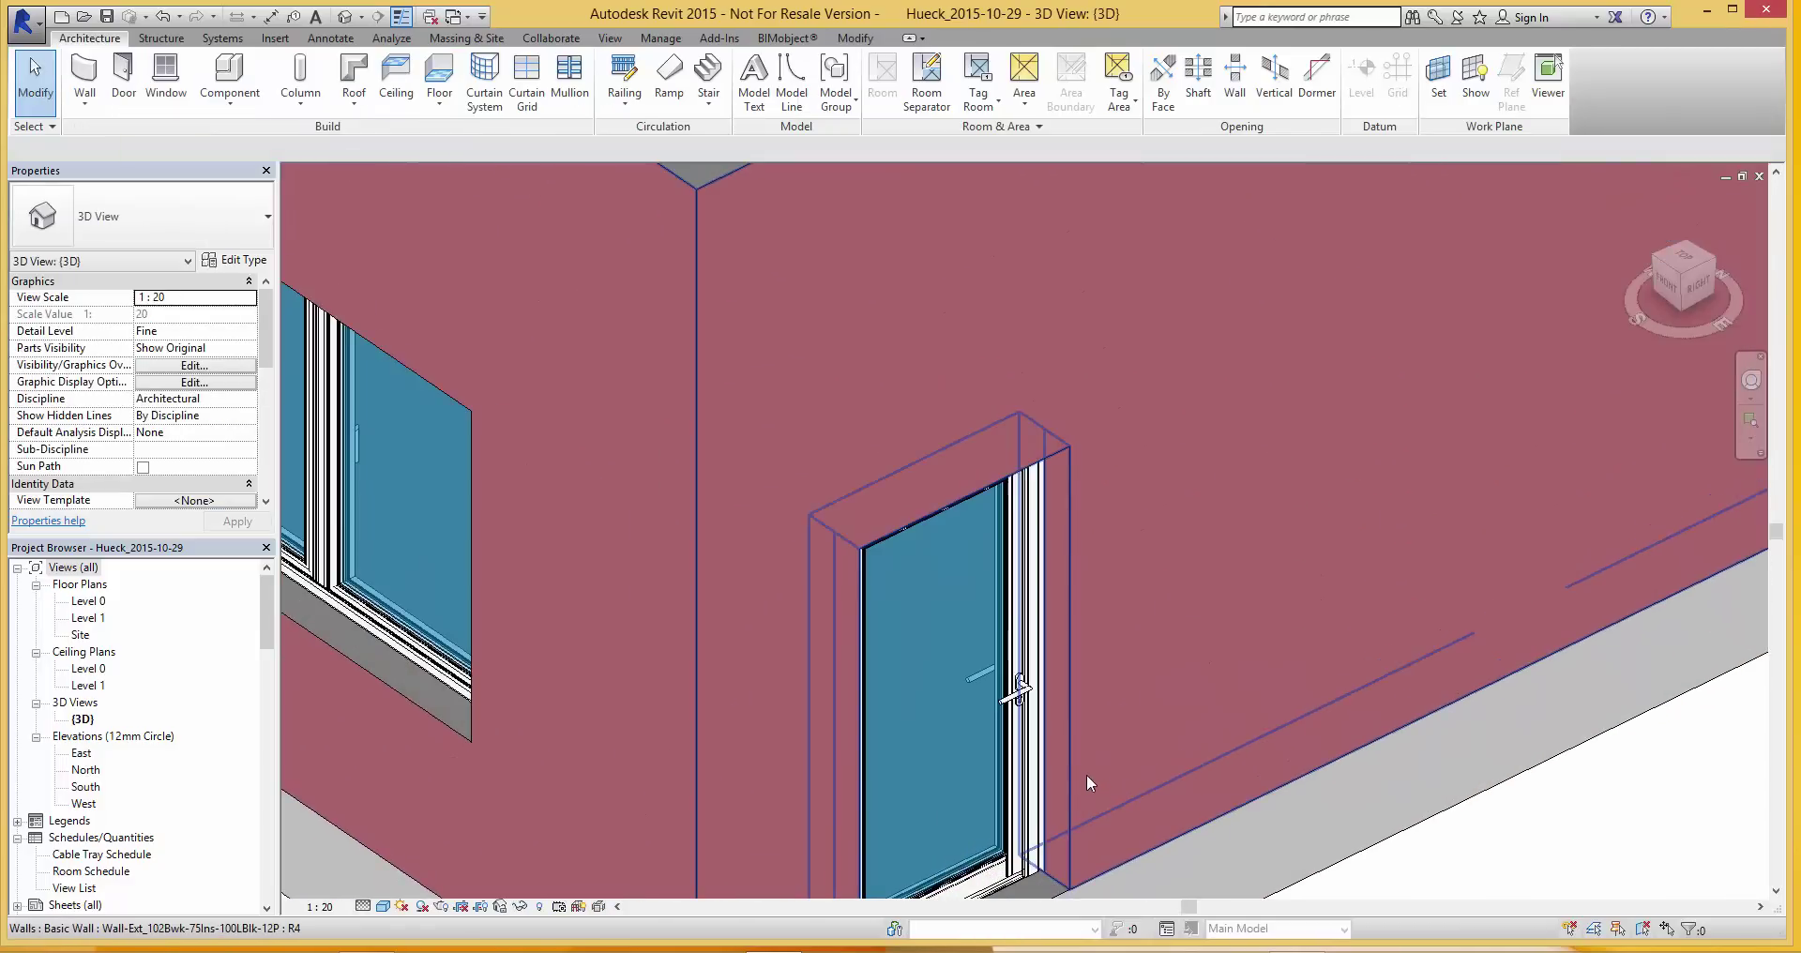
scroll(1084, 774, "up", 2)
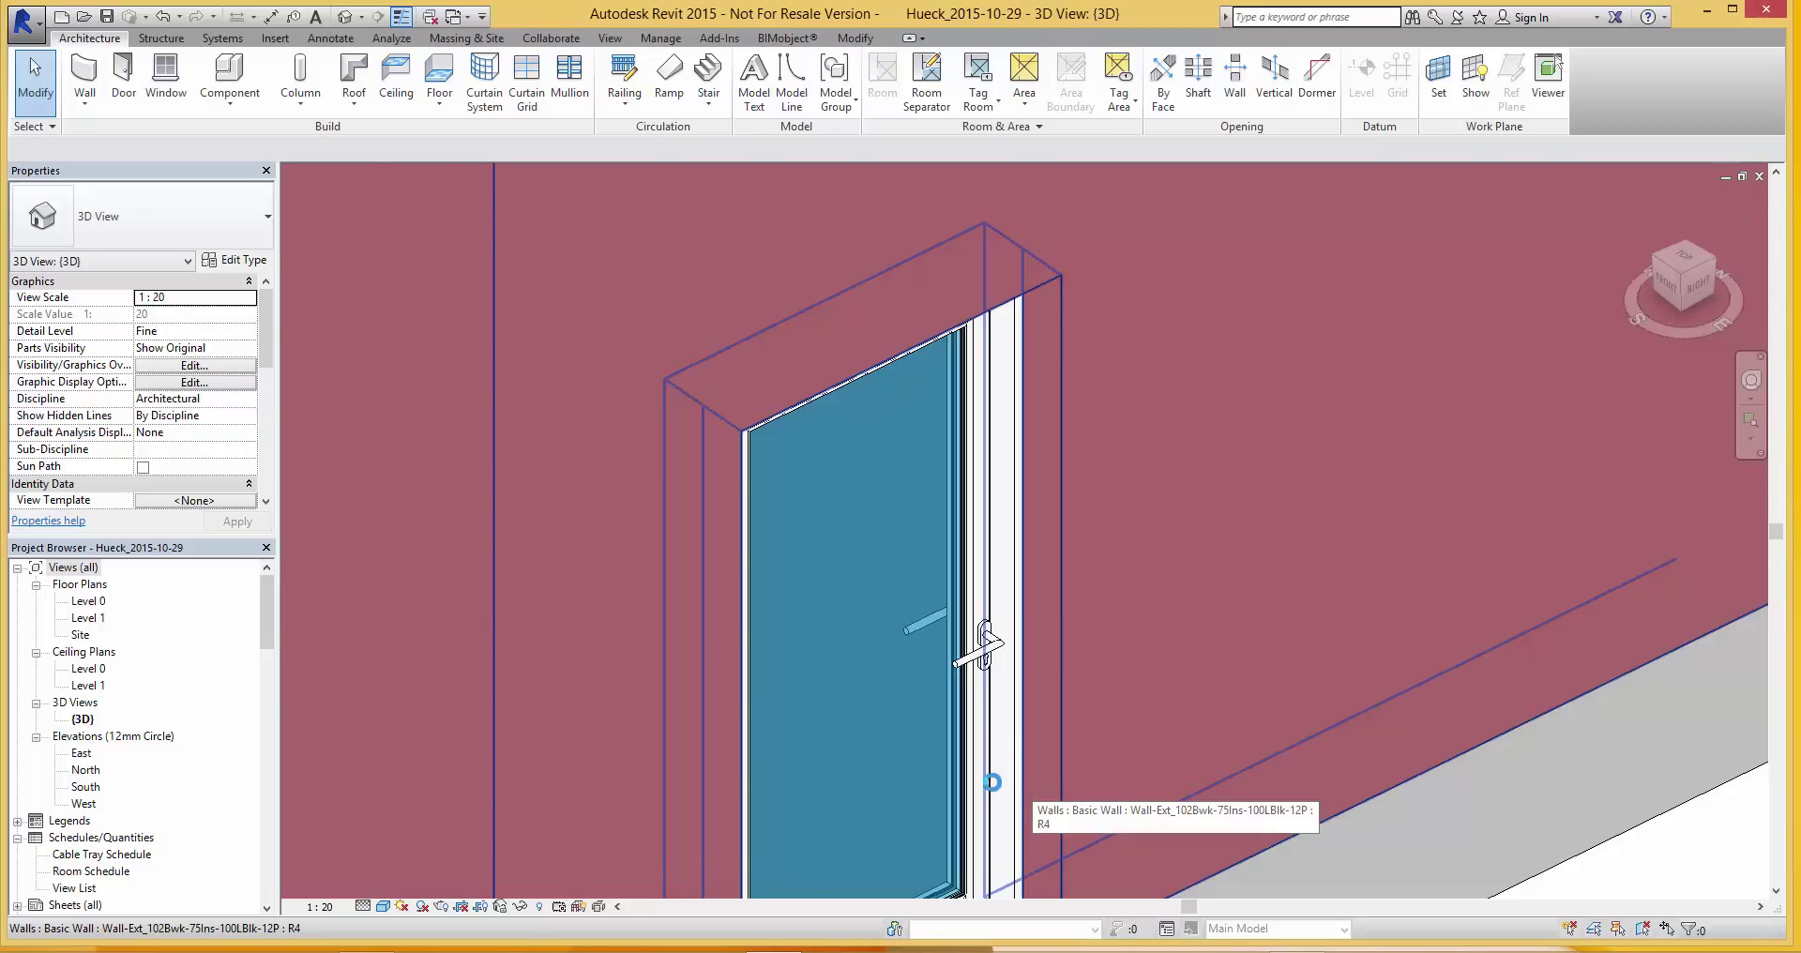
left_click(992, 649)
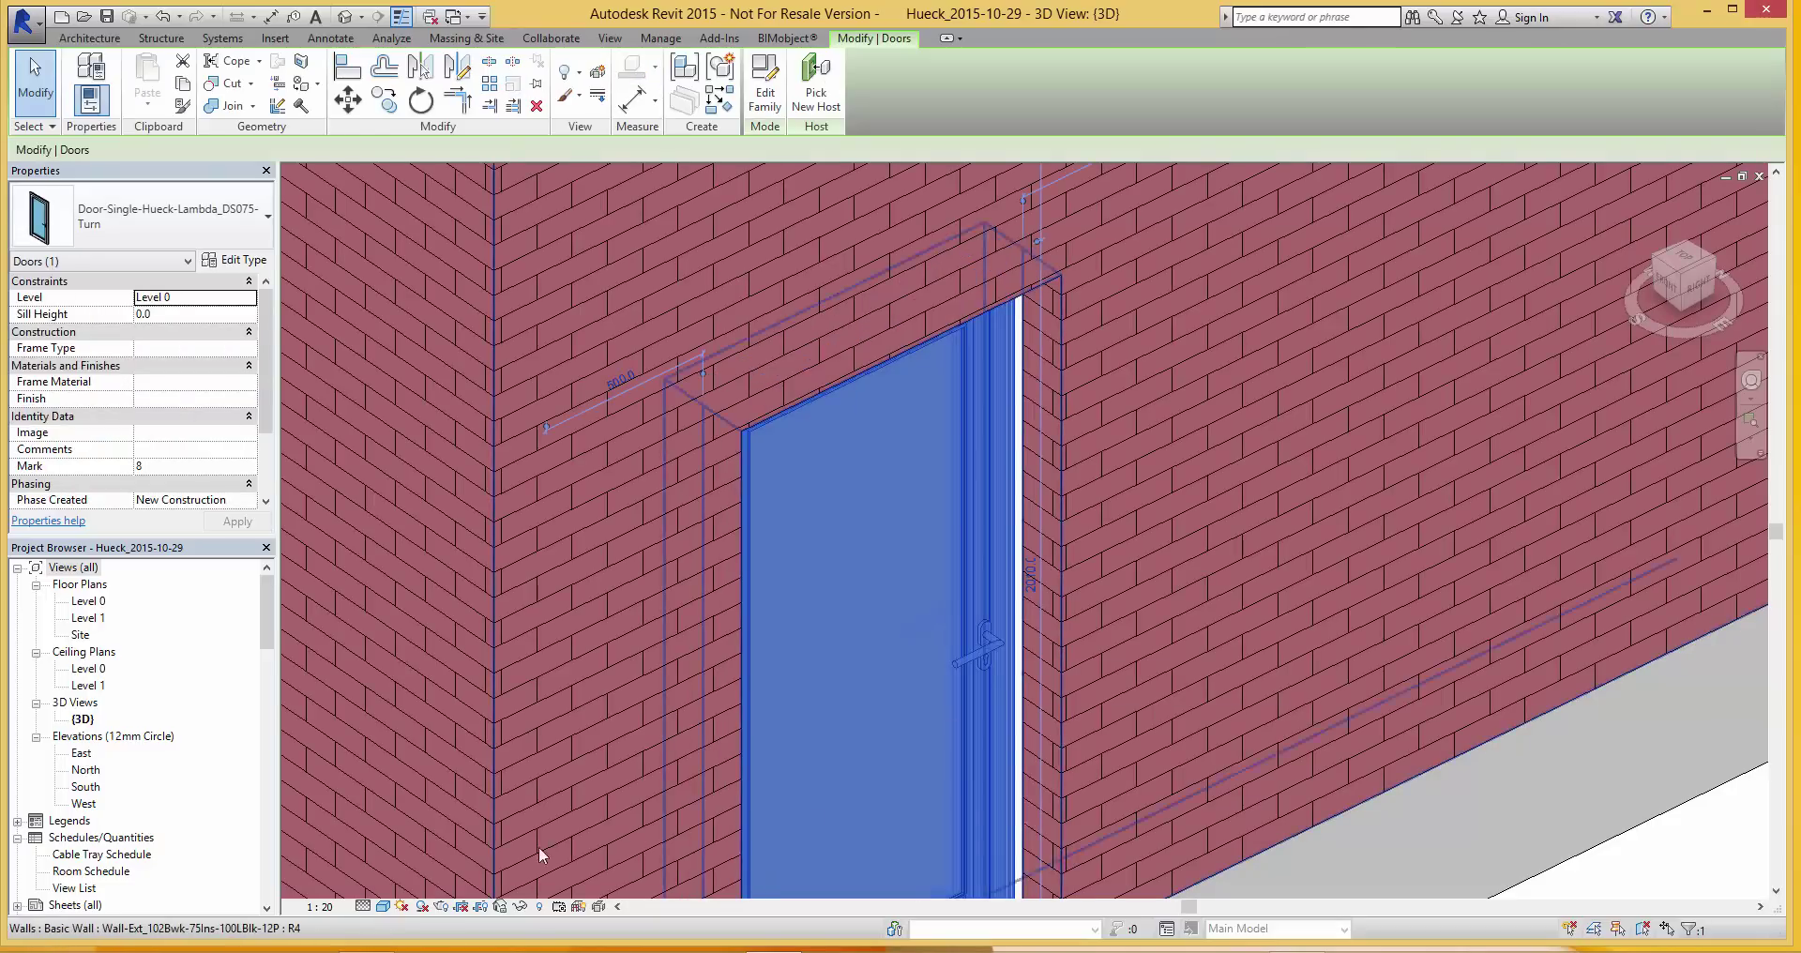
left_click(379, 877)
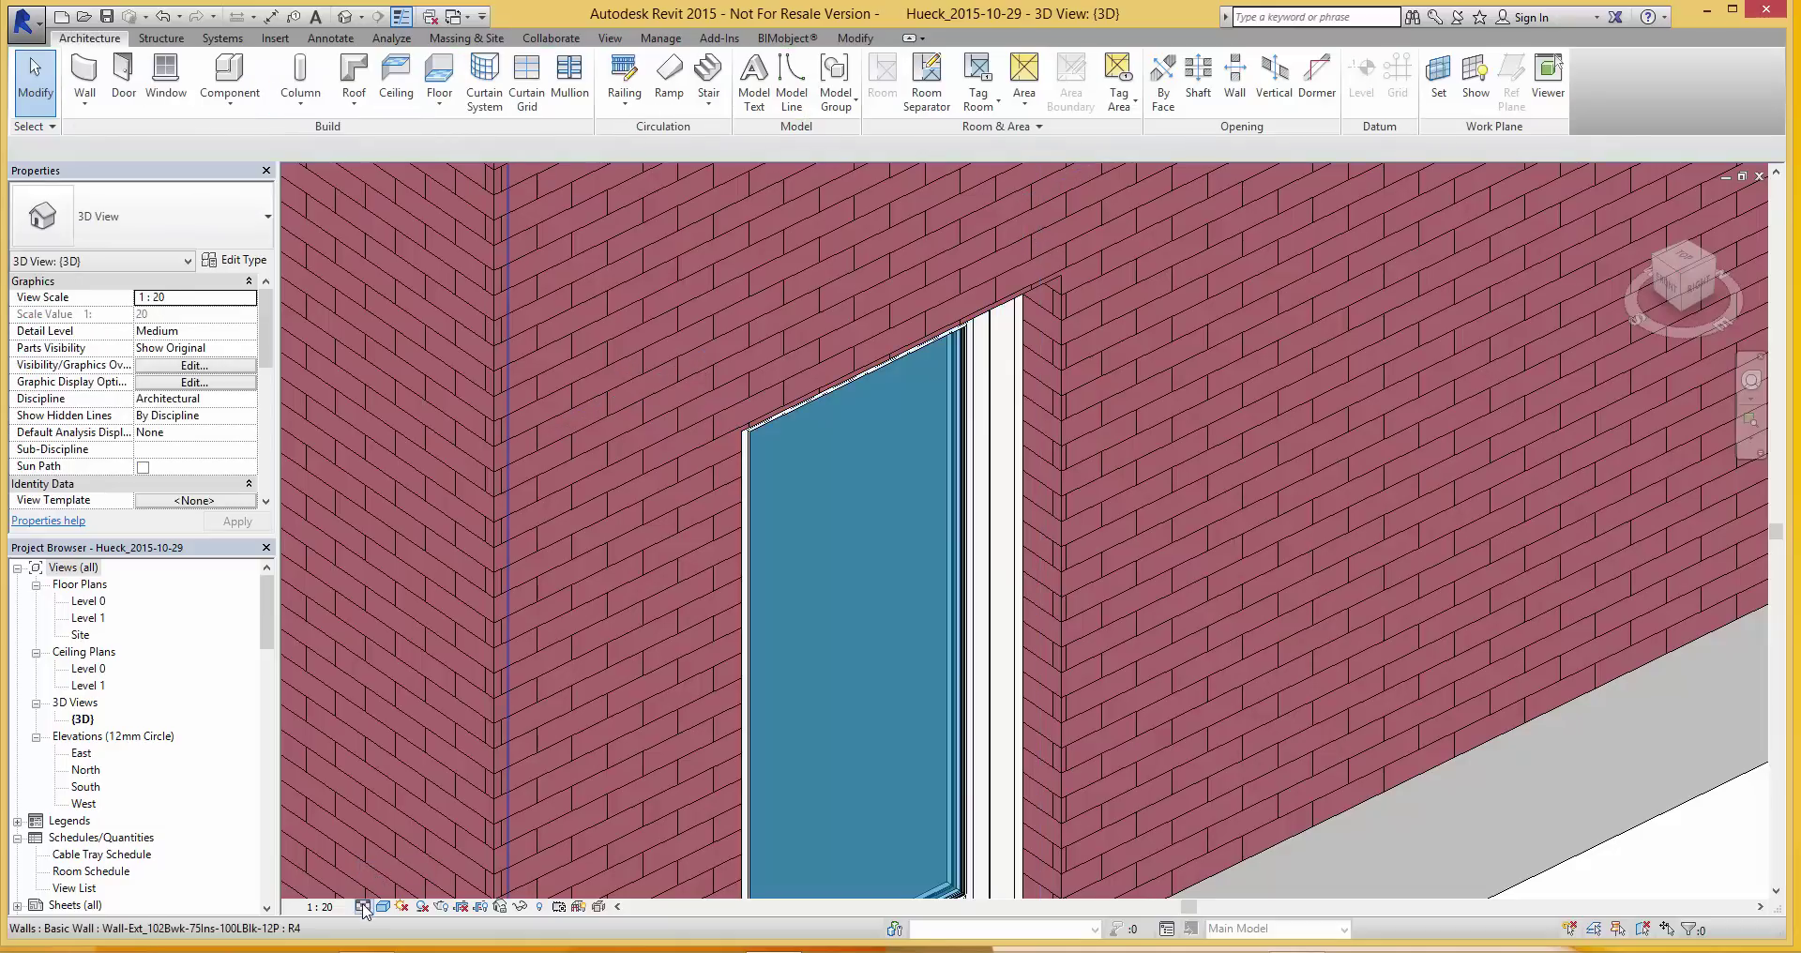
left_click(362, 906)
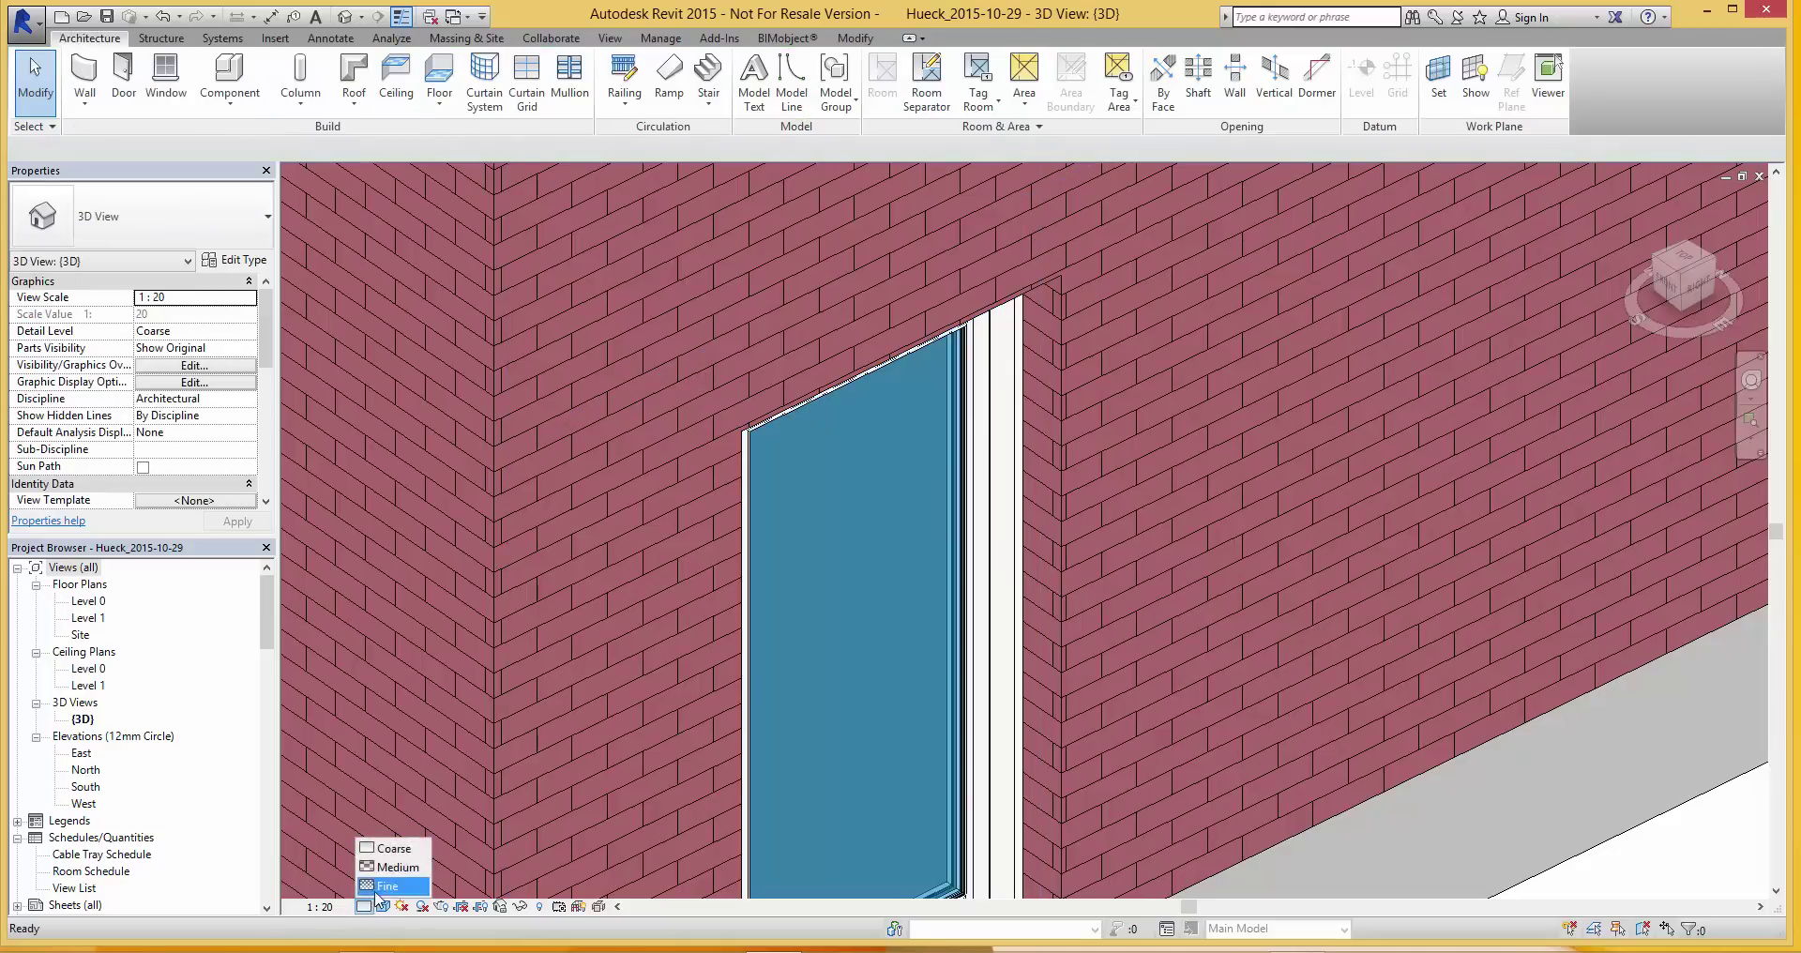
scroll(617, 720, "down", 2)
scroll(668, 681, "down", 2)
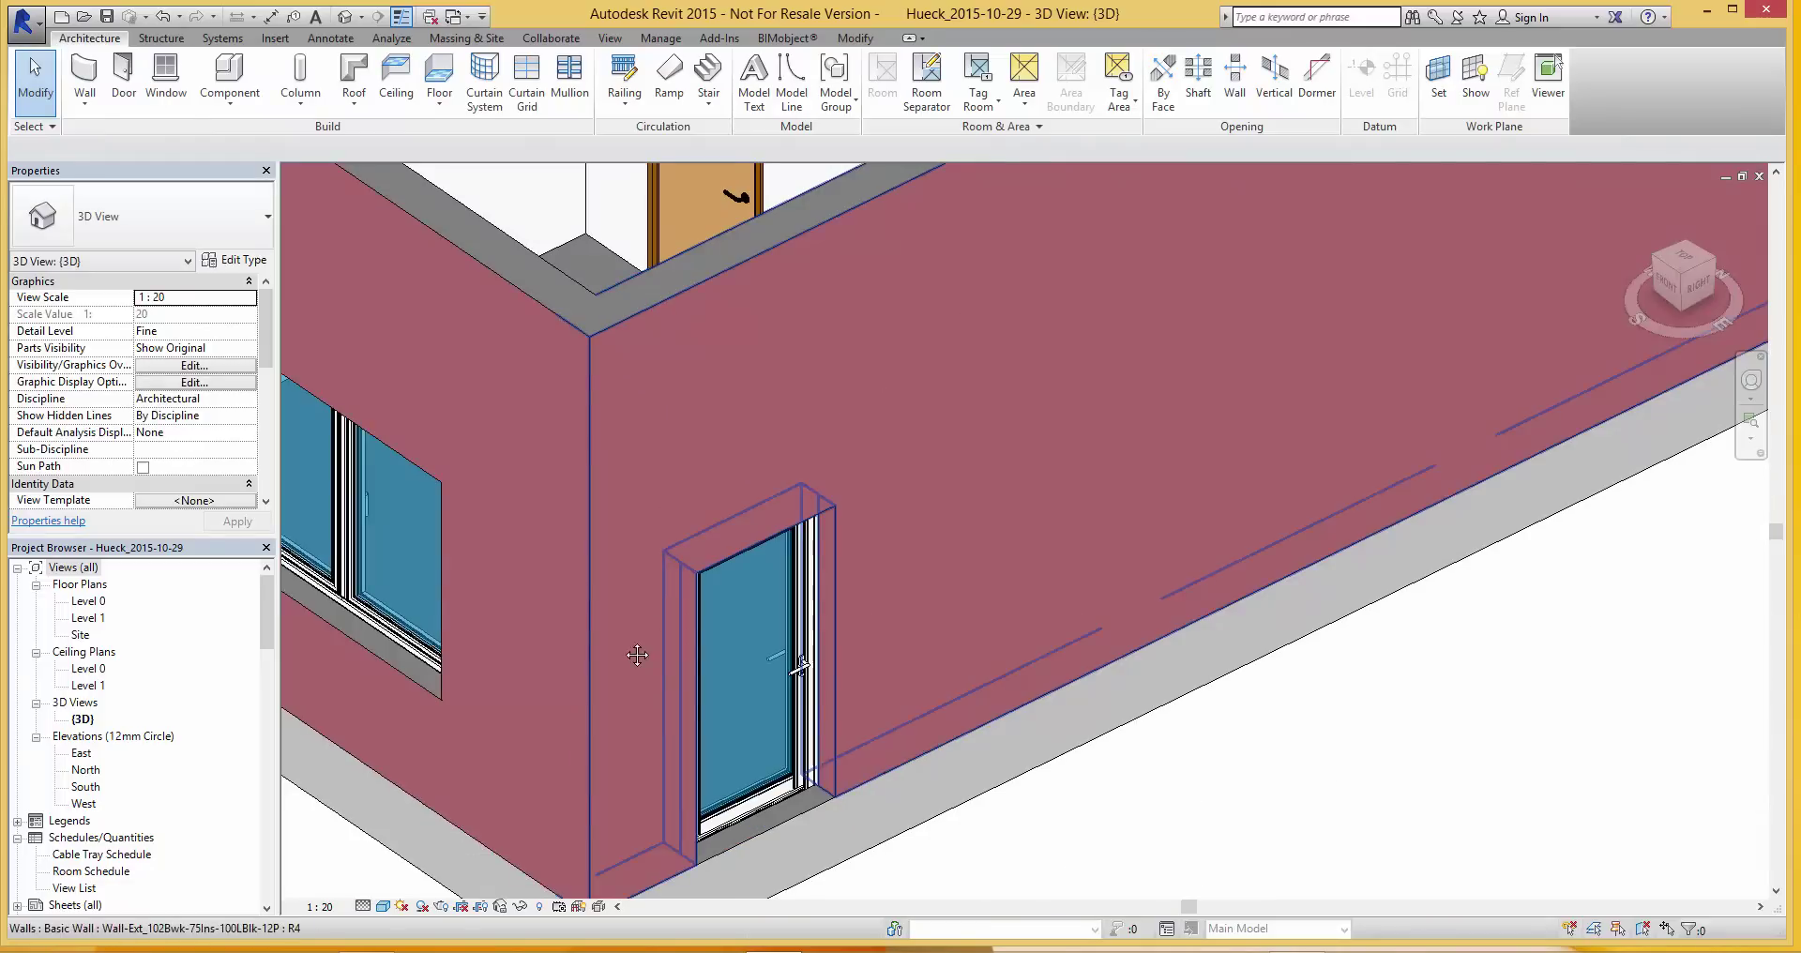
middle_click_drag(668, 681, 808, 688)
scroll(699, 606, "up", 3)
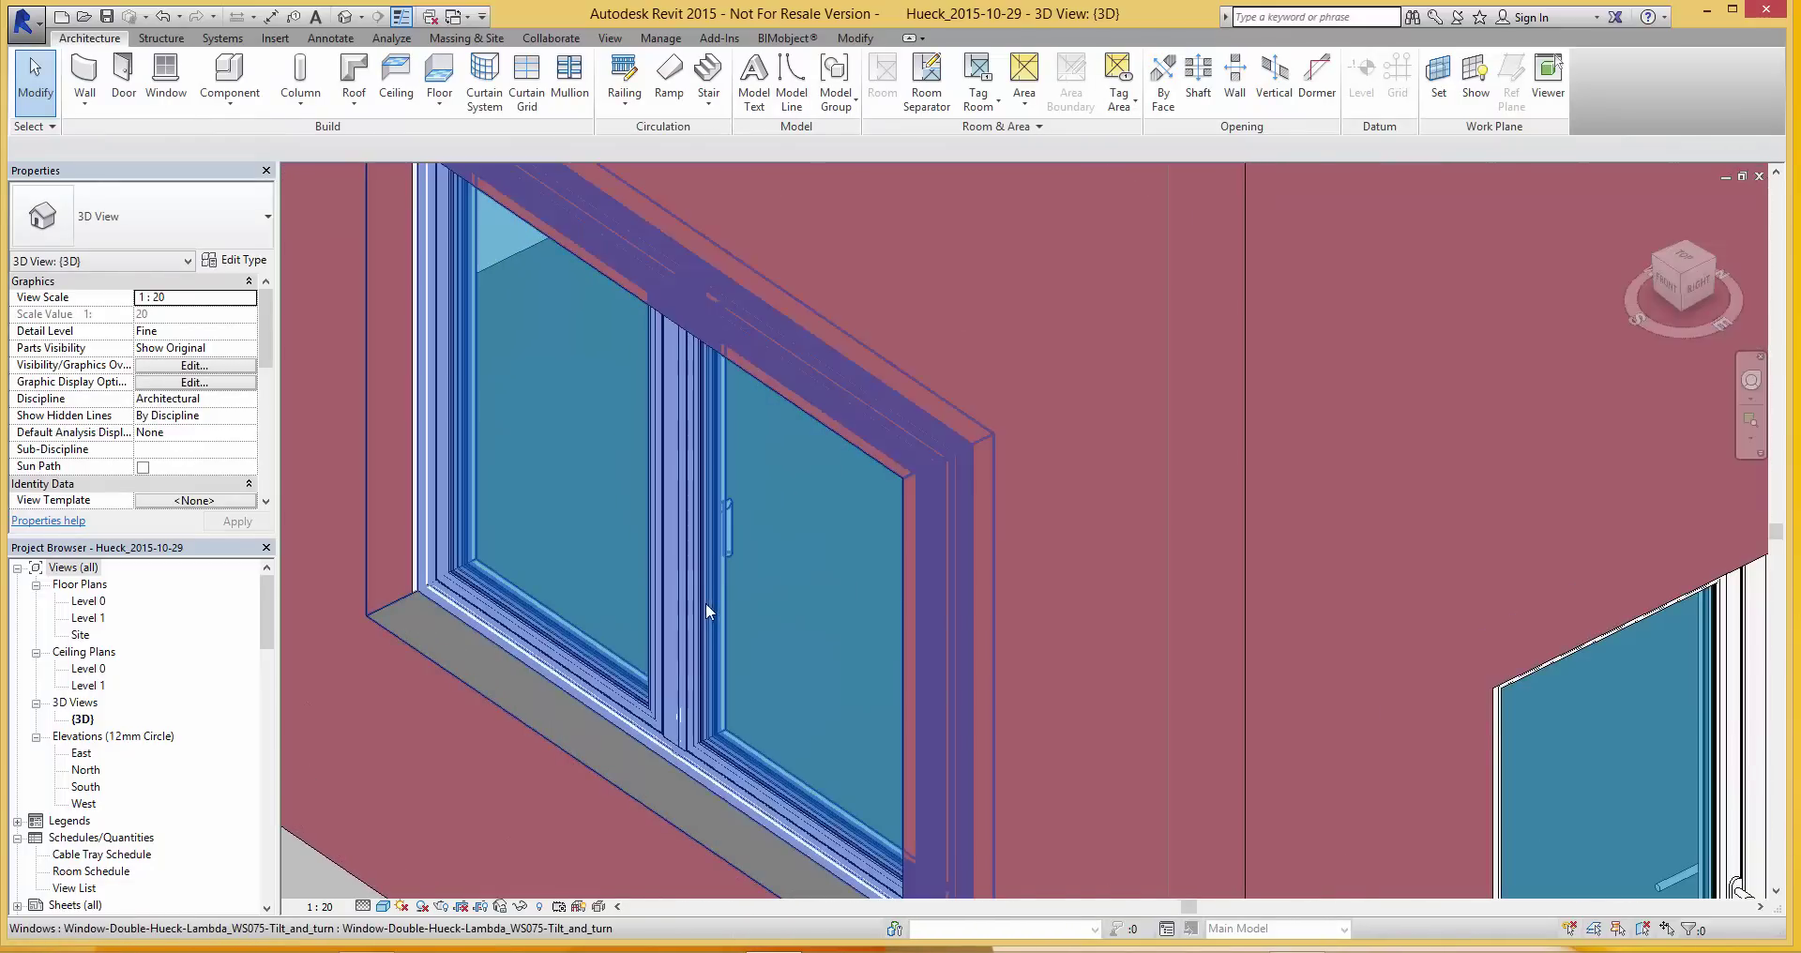
- Set the WS075 window type's height to 1600 and width to 3500
left_click(706, 603)
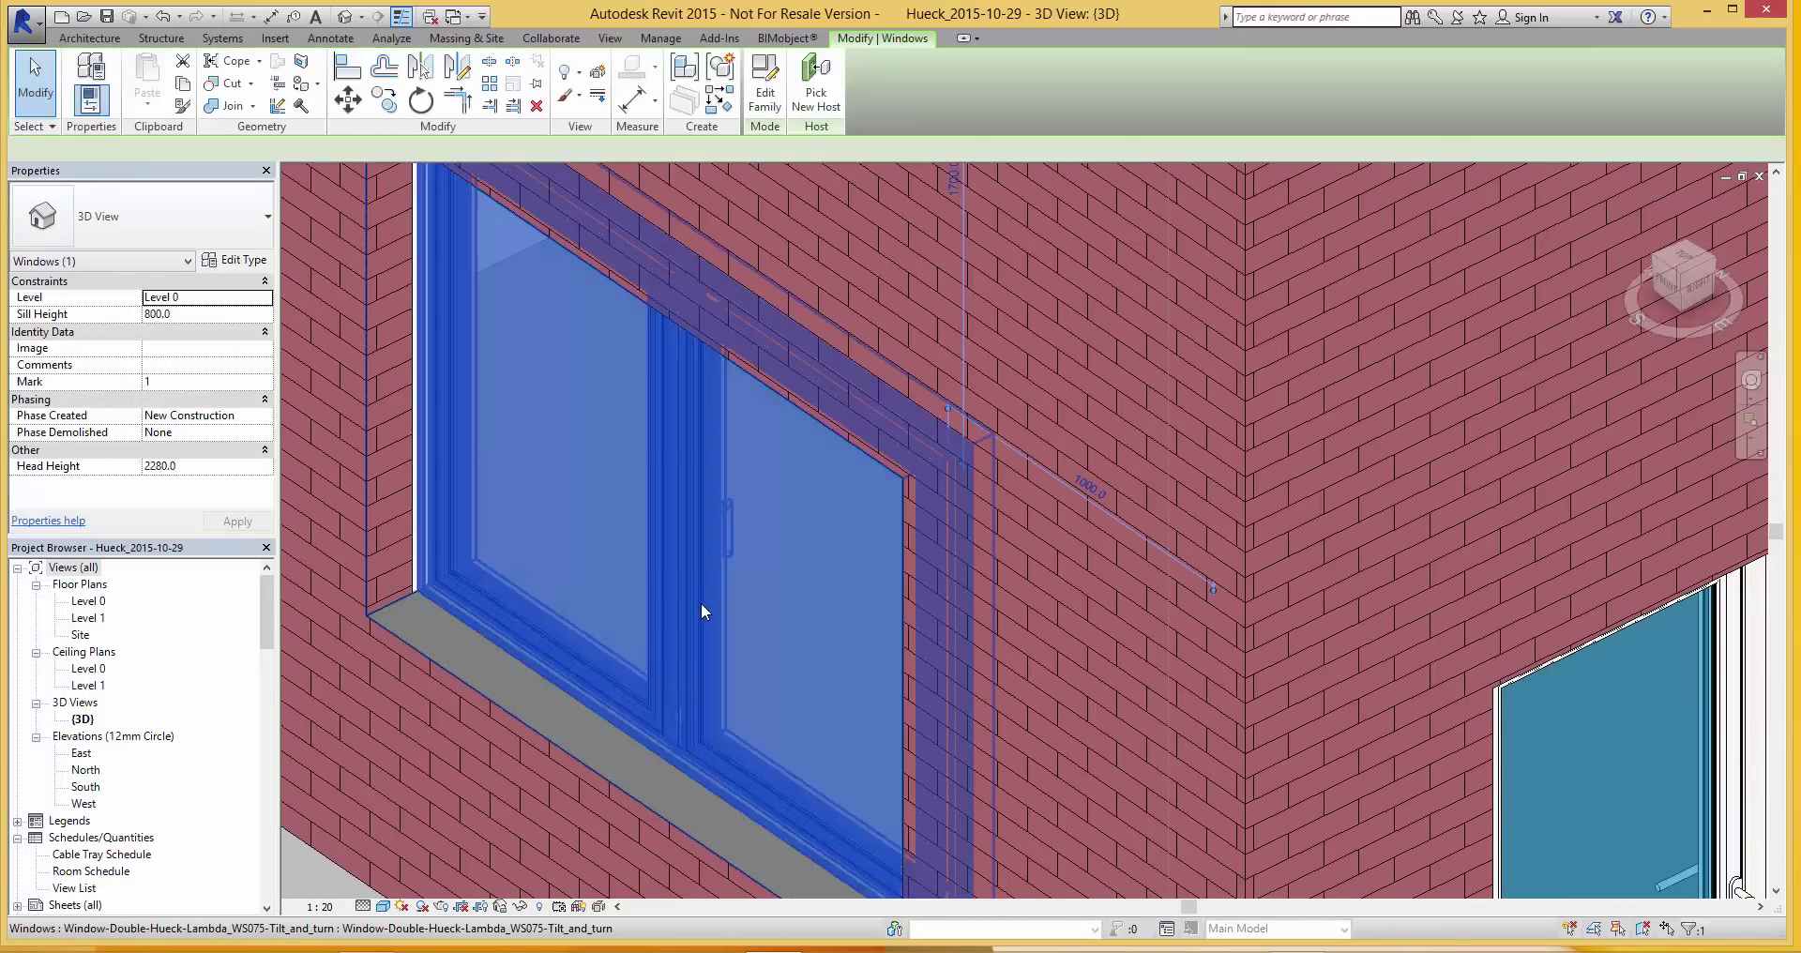
left_click(235, 260)
left_click_drag(976, 391, 977, 448)
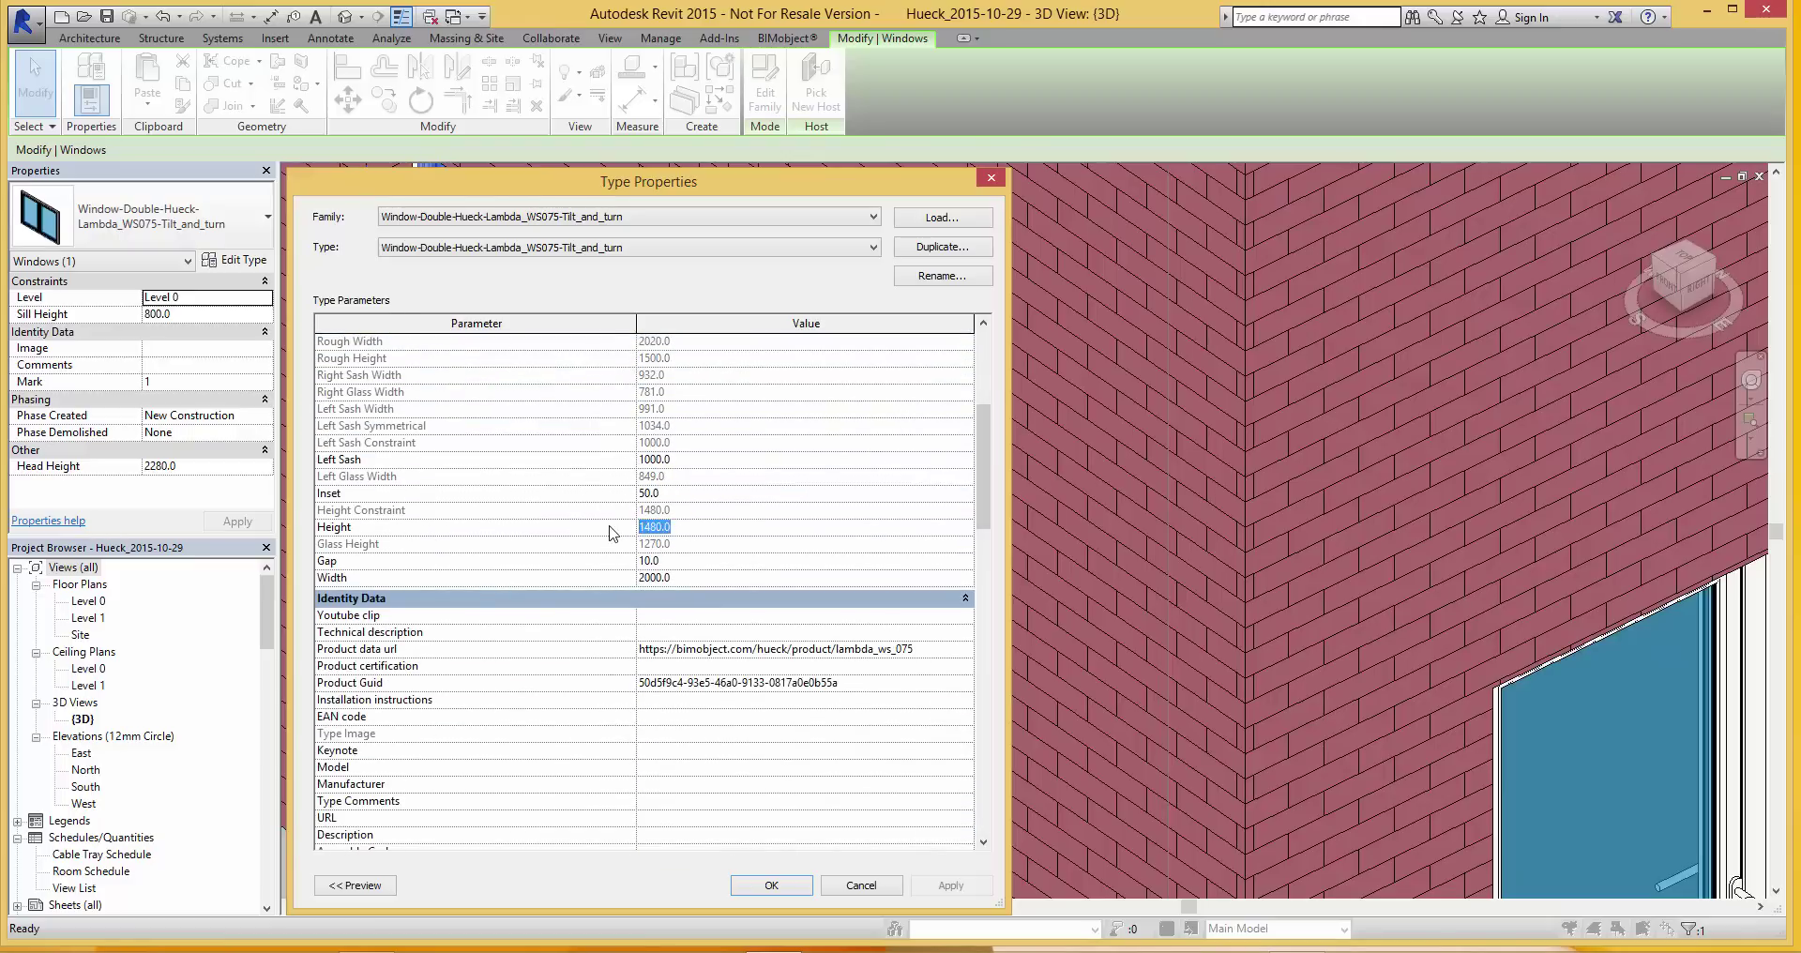
key("Tab")
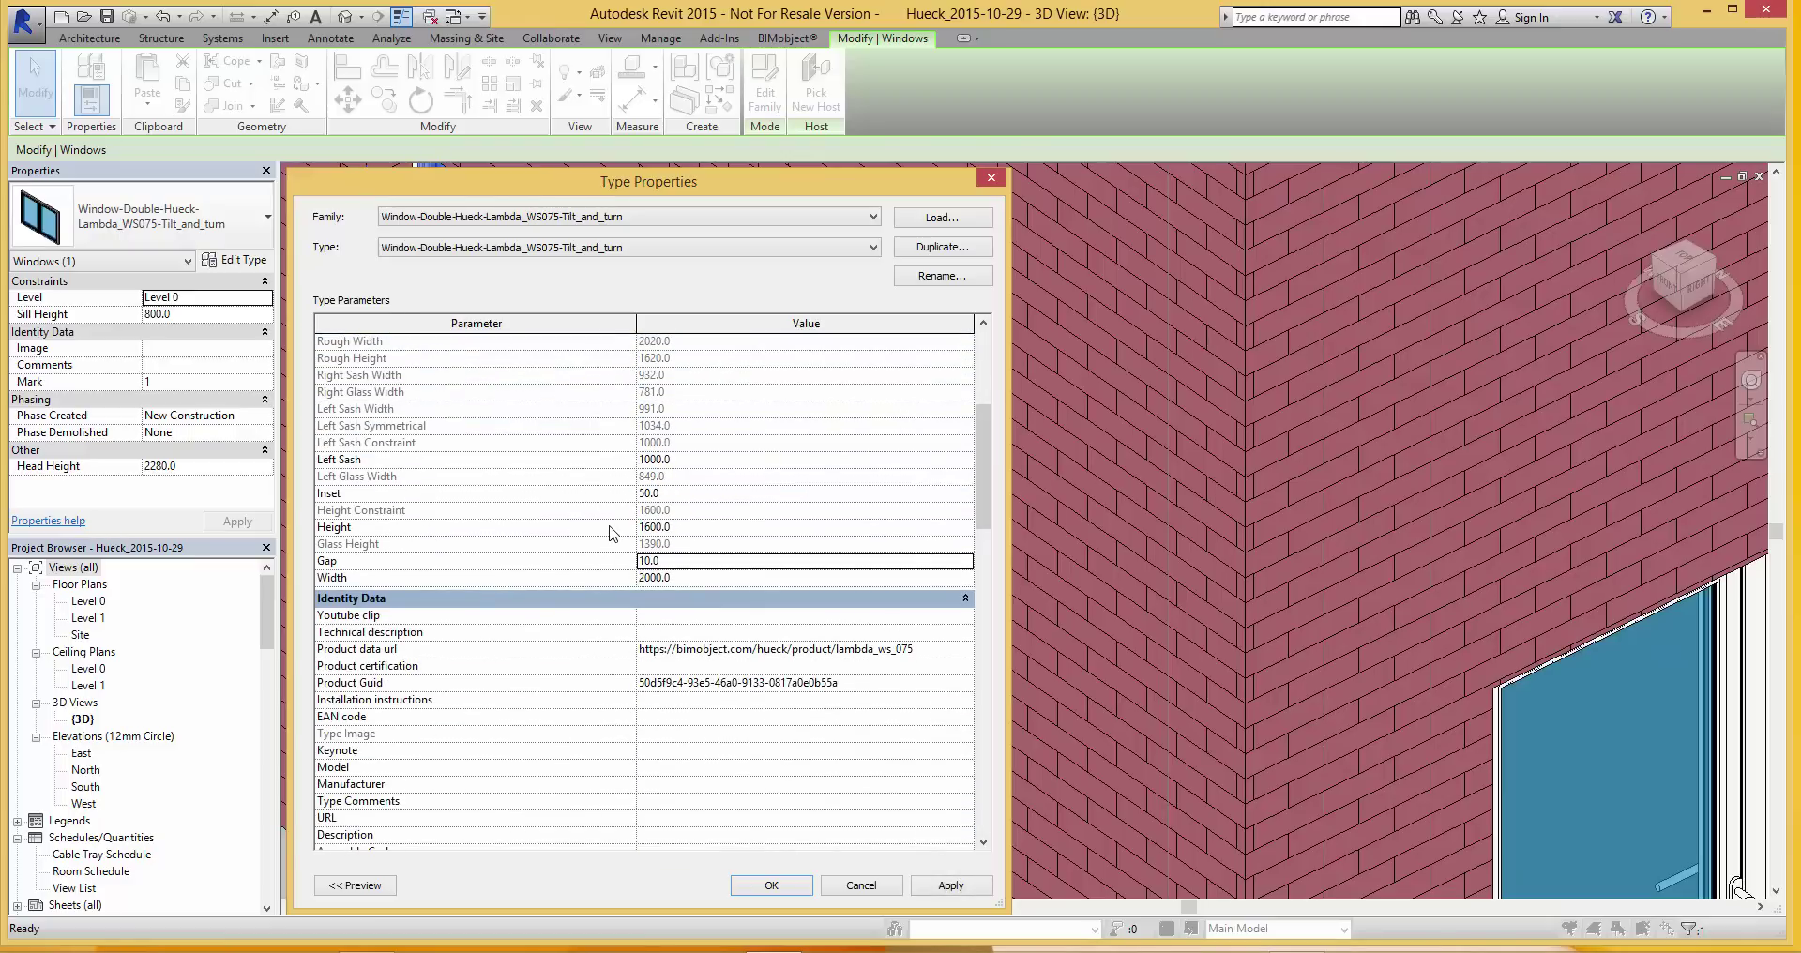
left_click(677, 576)
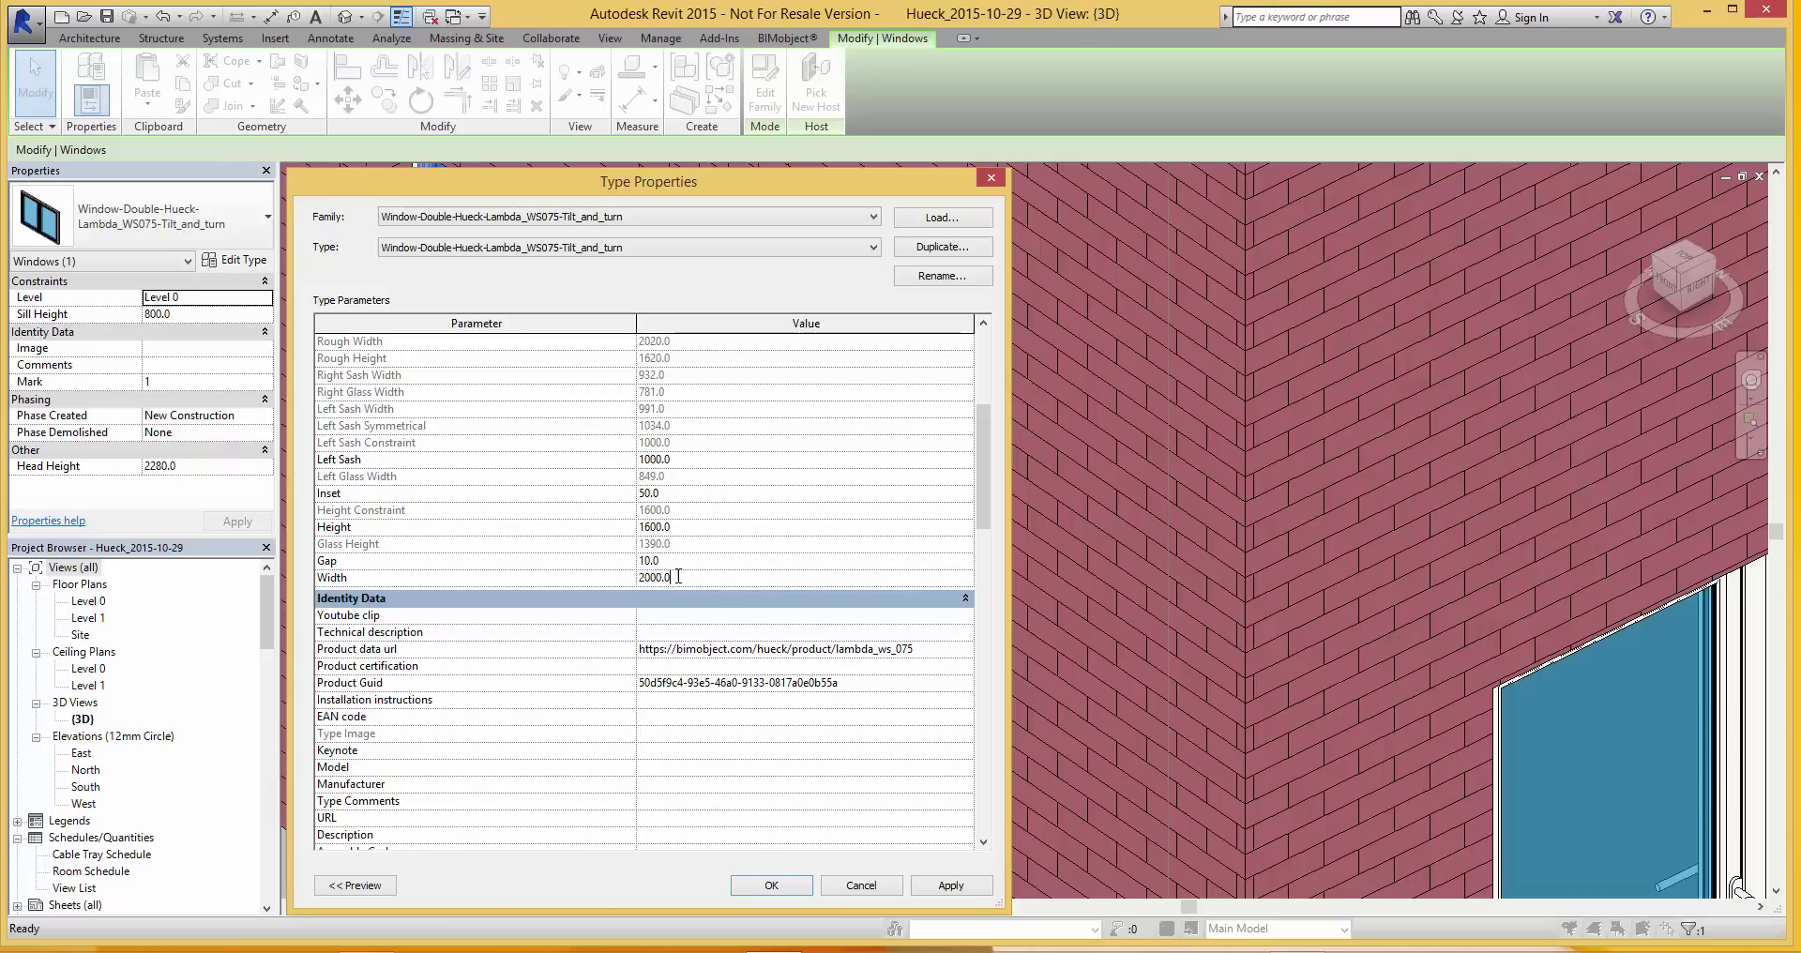
type("3500")
key("Return")
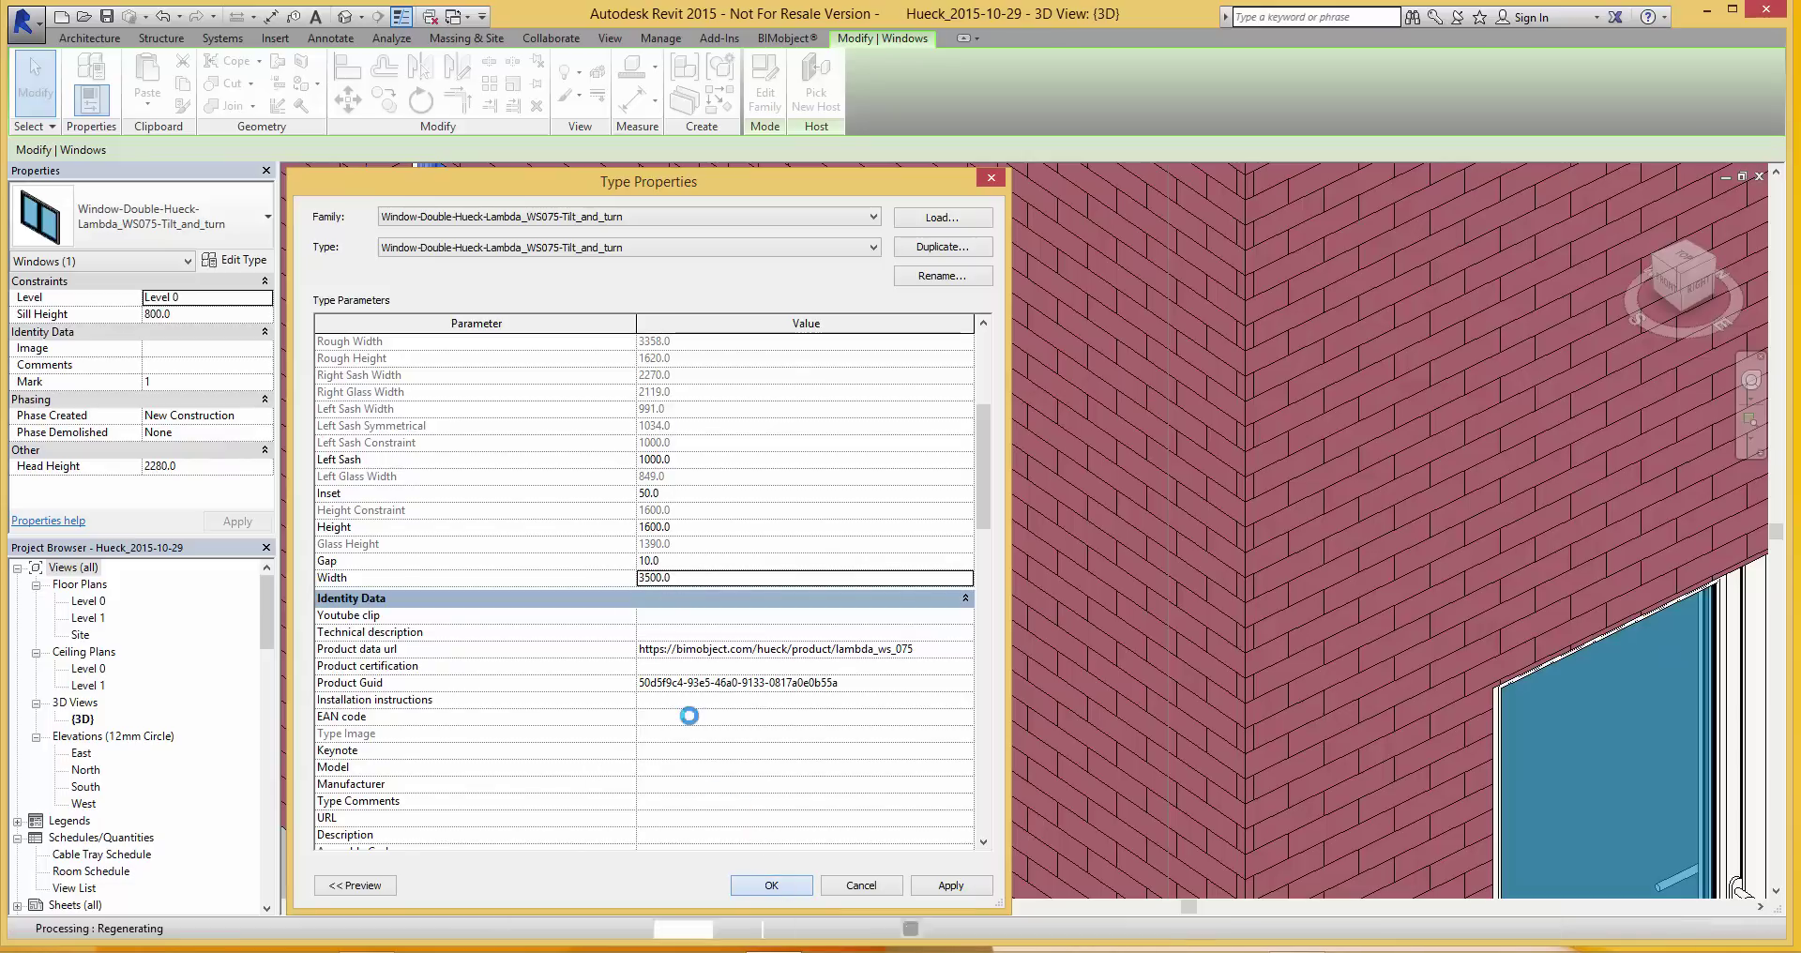
scroll(689, 713, "down", 3)
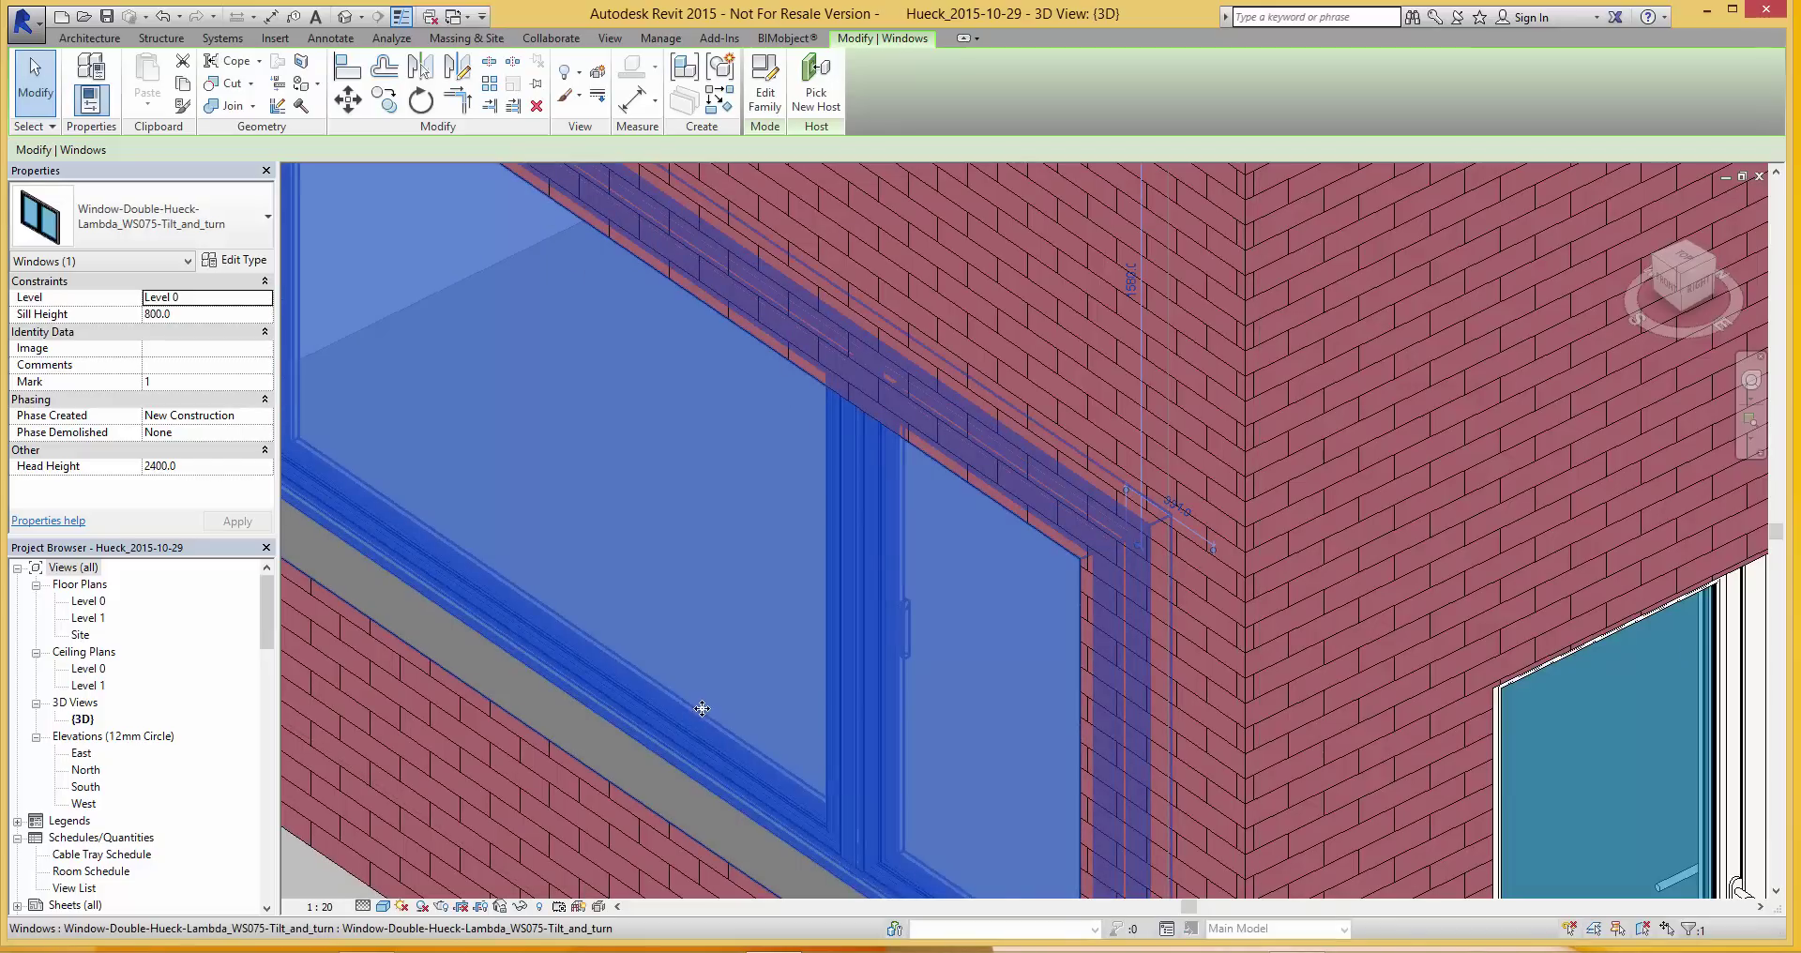
scroll(707, 700, "down", 3)
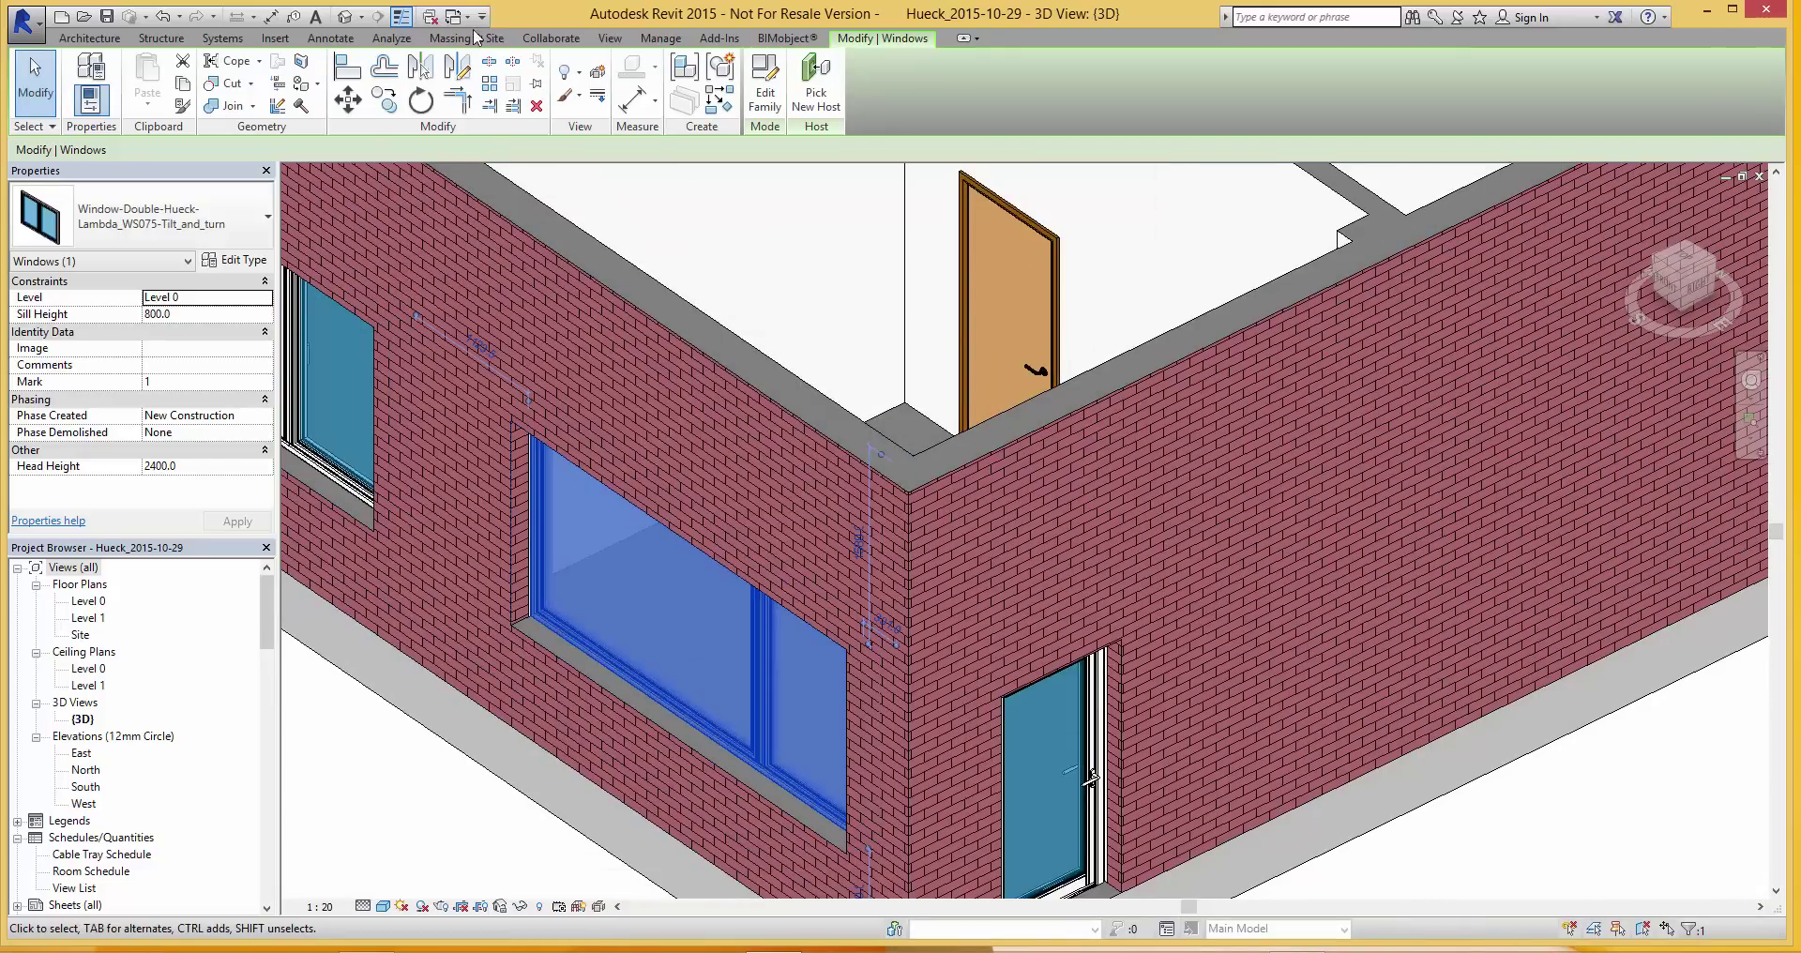
- Switch to the Floor Plan: Level 0 view
left_click(455, 19)
left_click(506, 37)
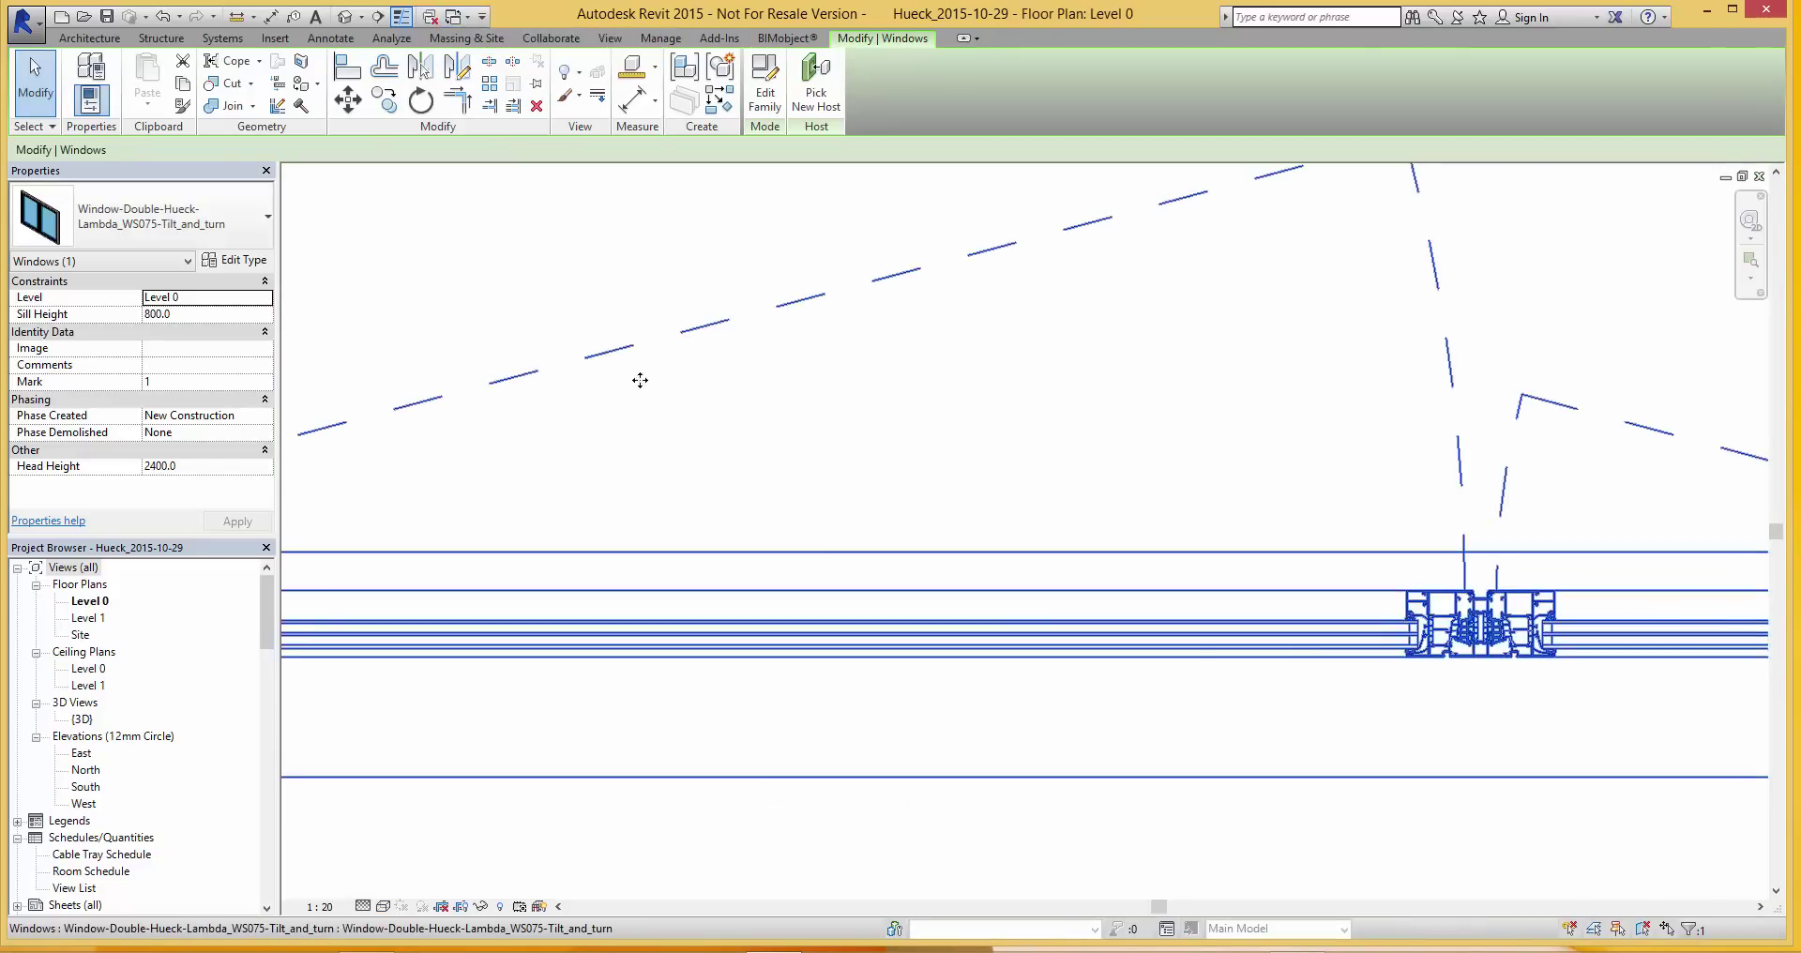
scroll(656, 524, "up", 4)
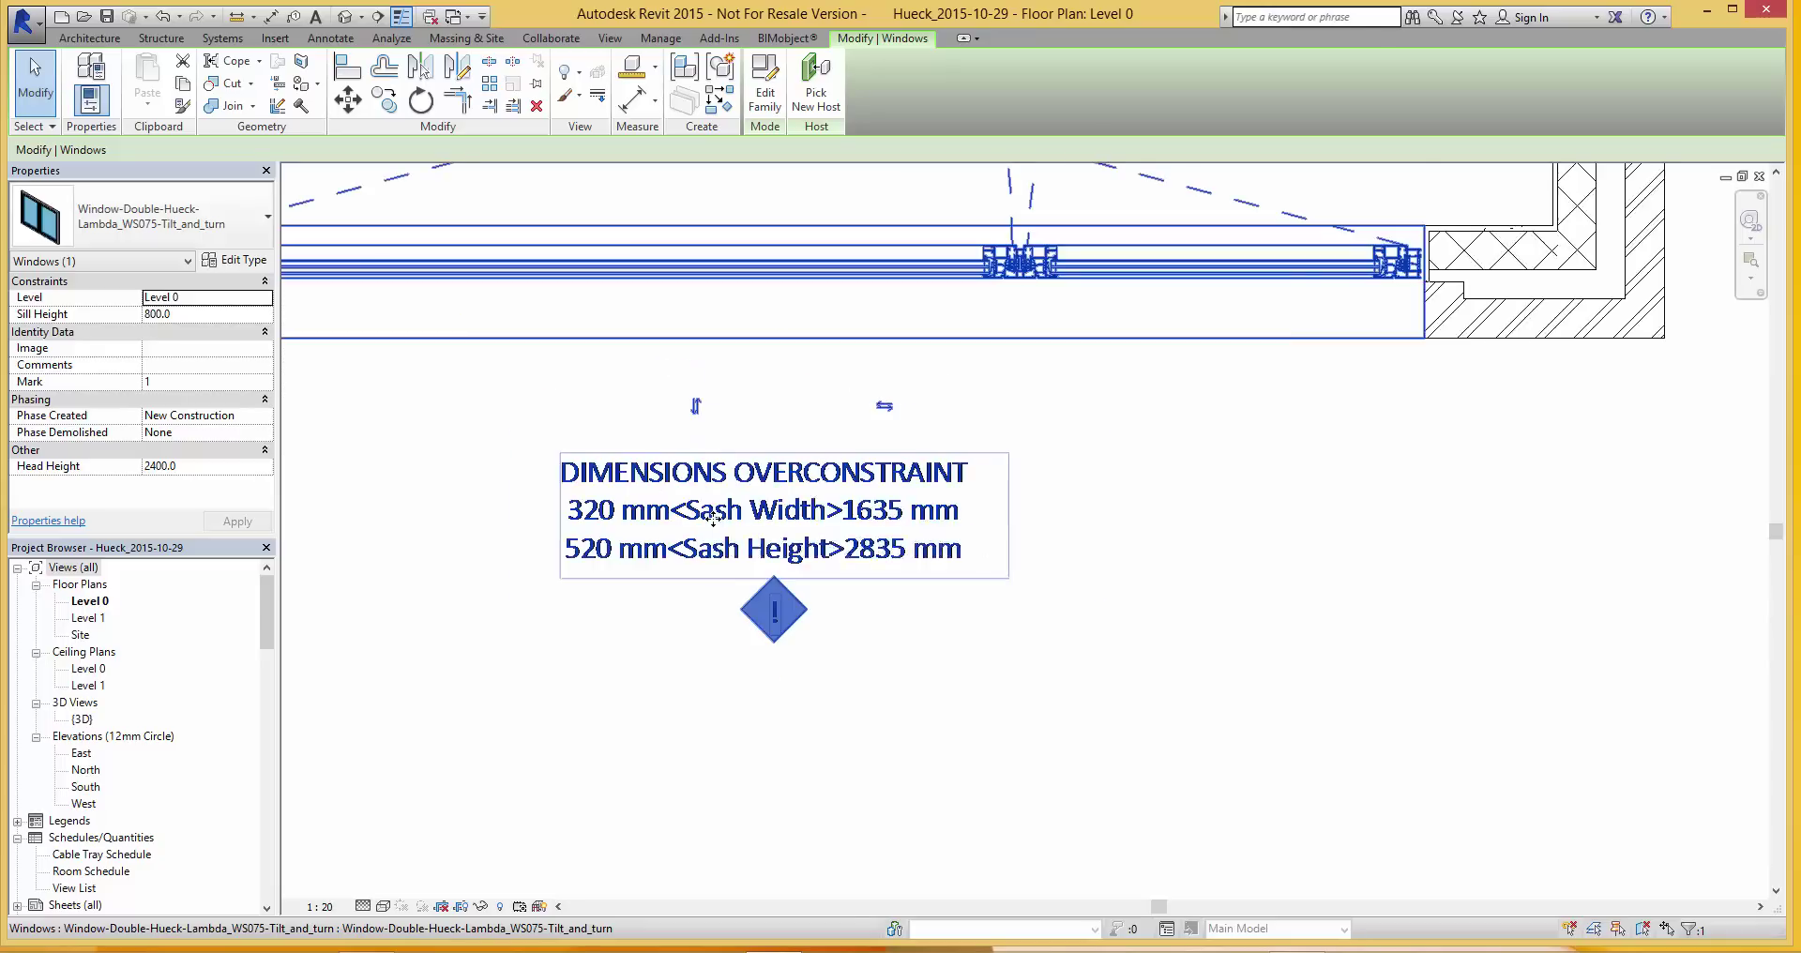
scroll(671, 527, "up", 3)
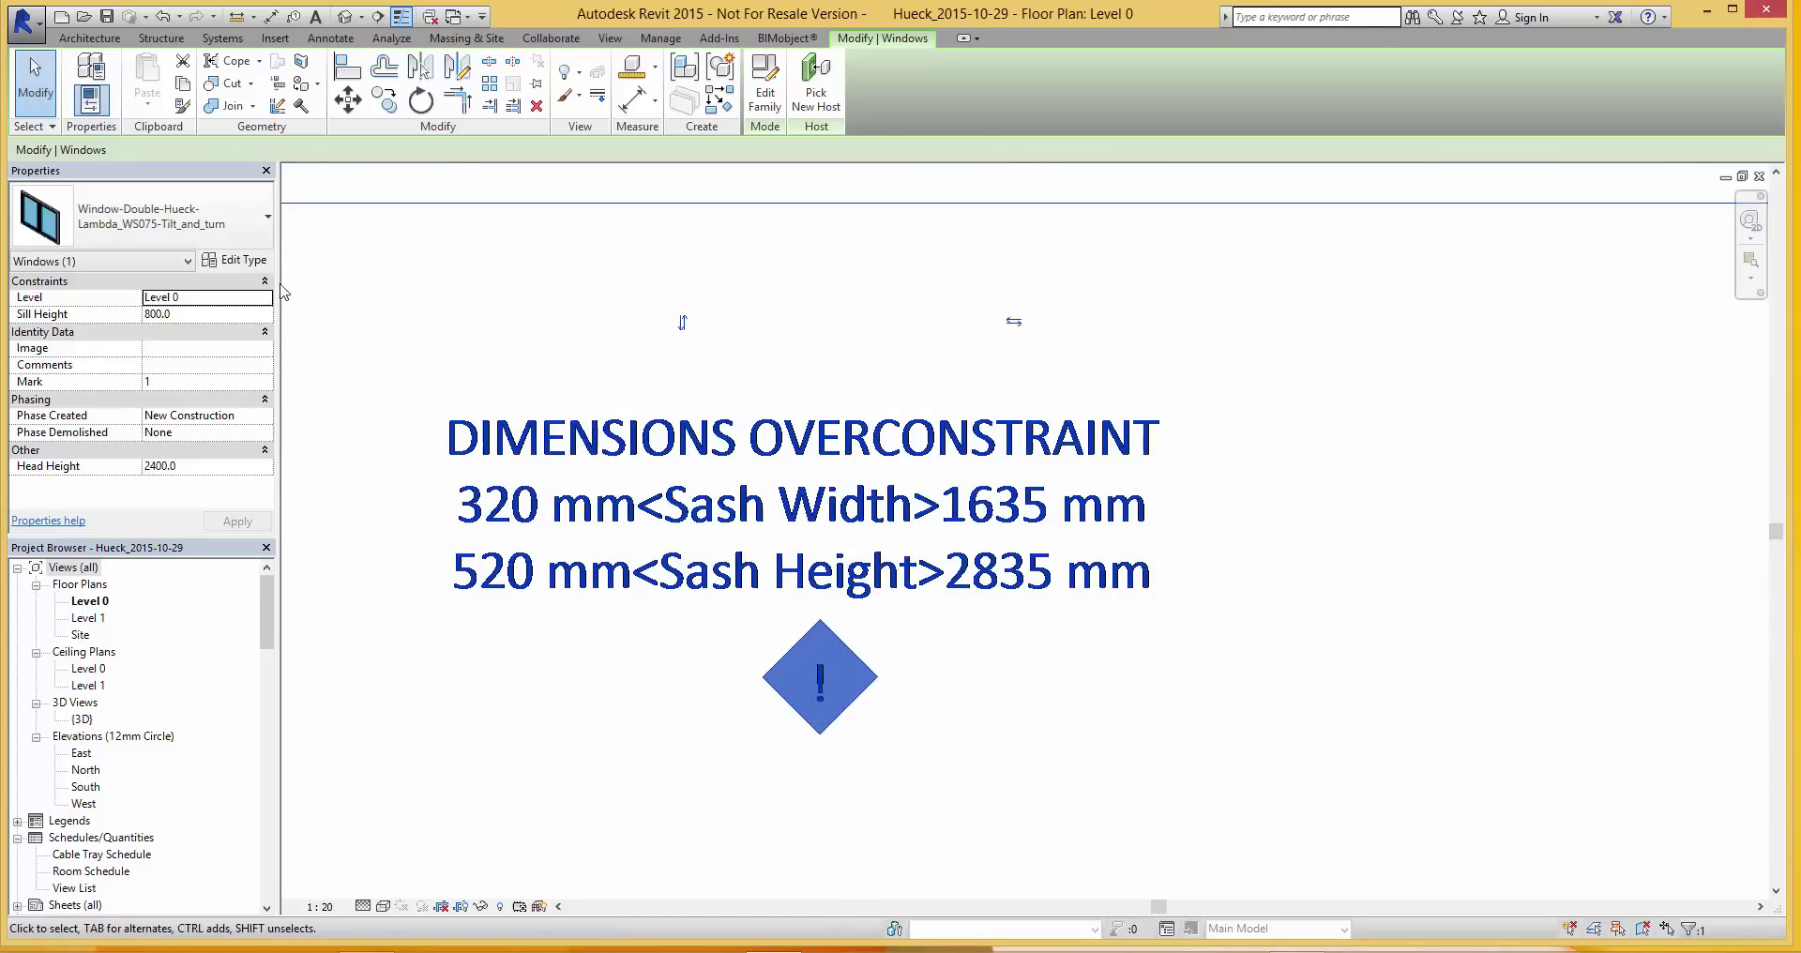
- Change the WS075 window type's width to 2000 and bring the window into view
left_click(242, 261)
scroll(995, 433, "down", 6)
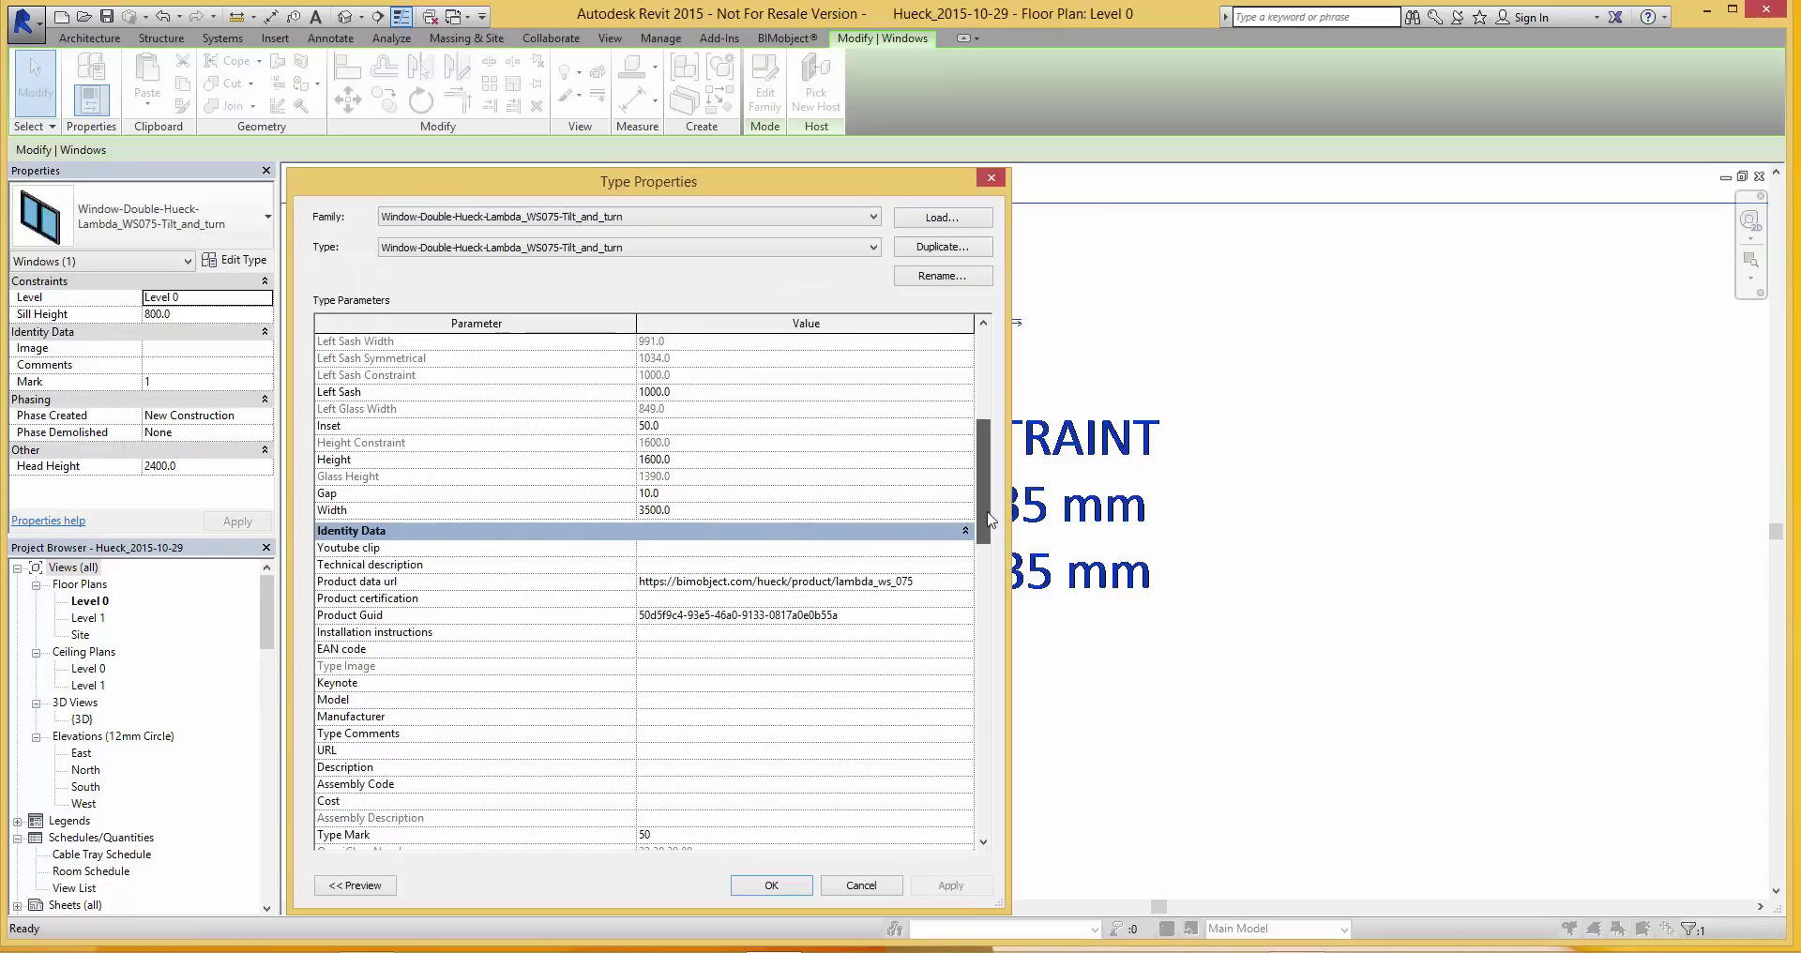
left_click(601, 514)
type("2000")
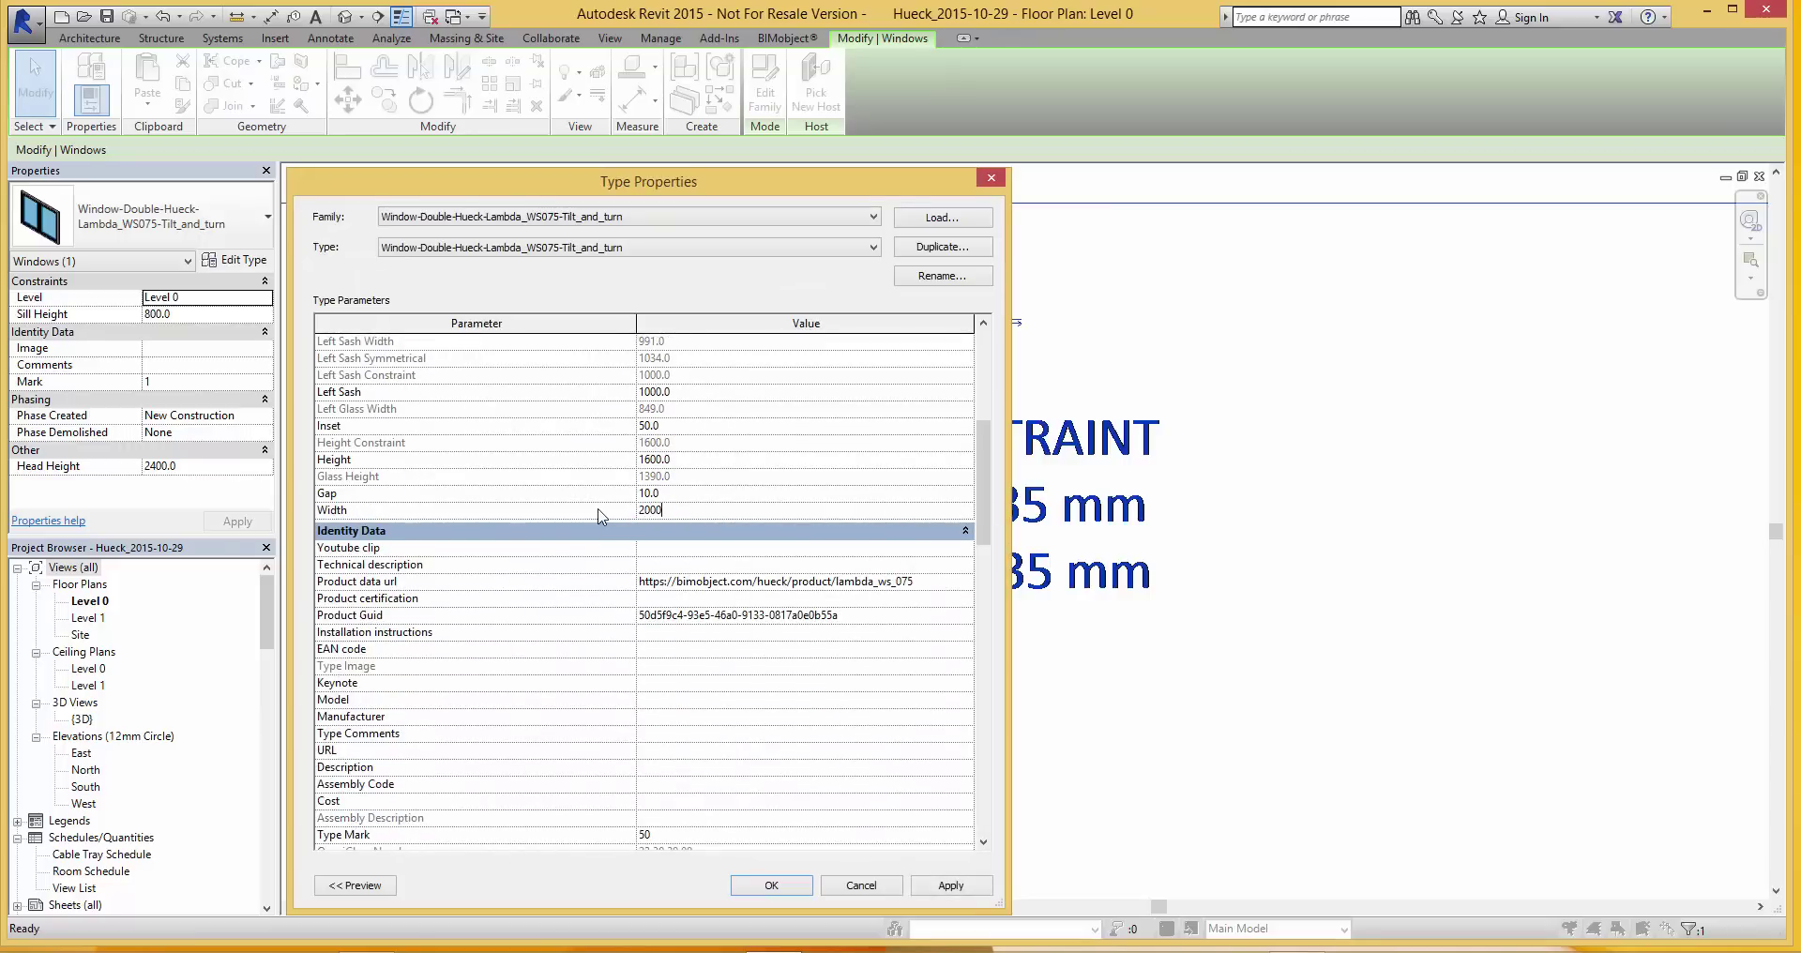
key("Return")
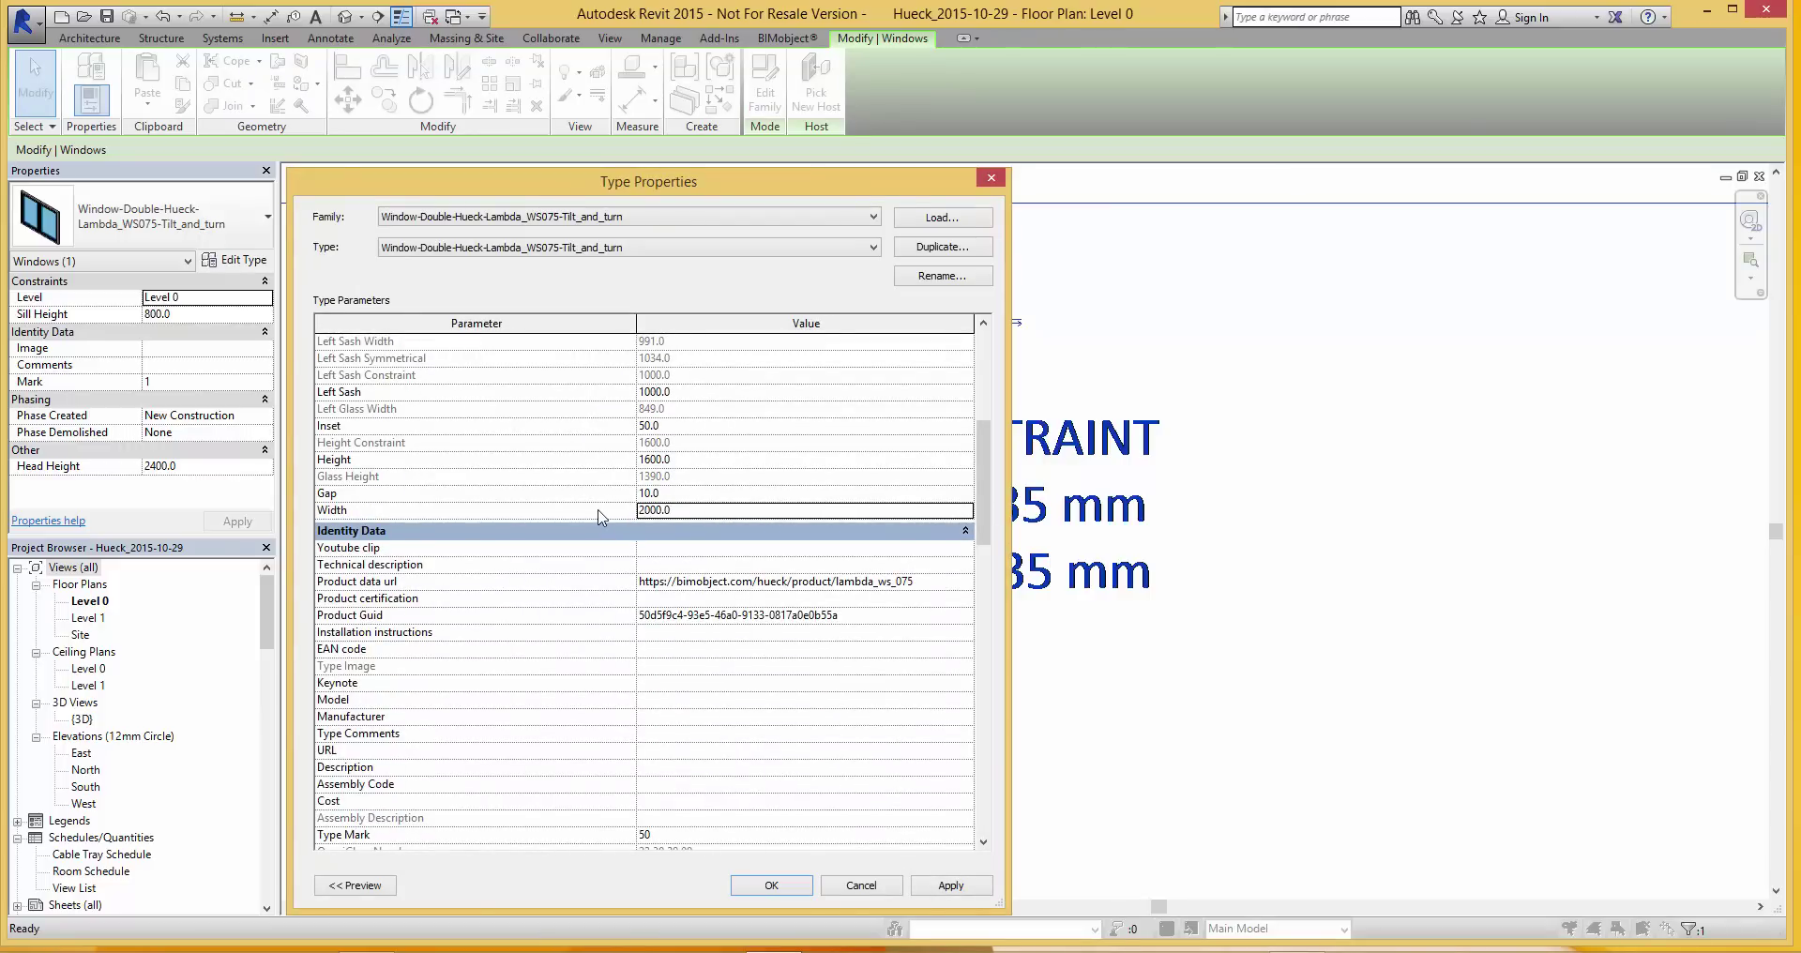
left_click(767, 885)
middle_click_drag(788, 790, 847, 653)
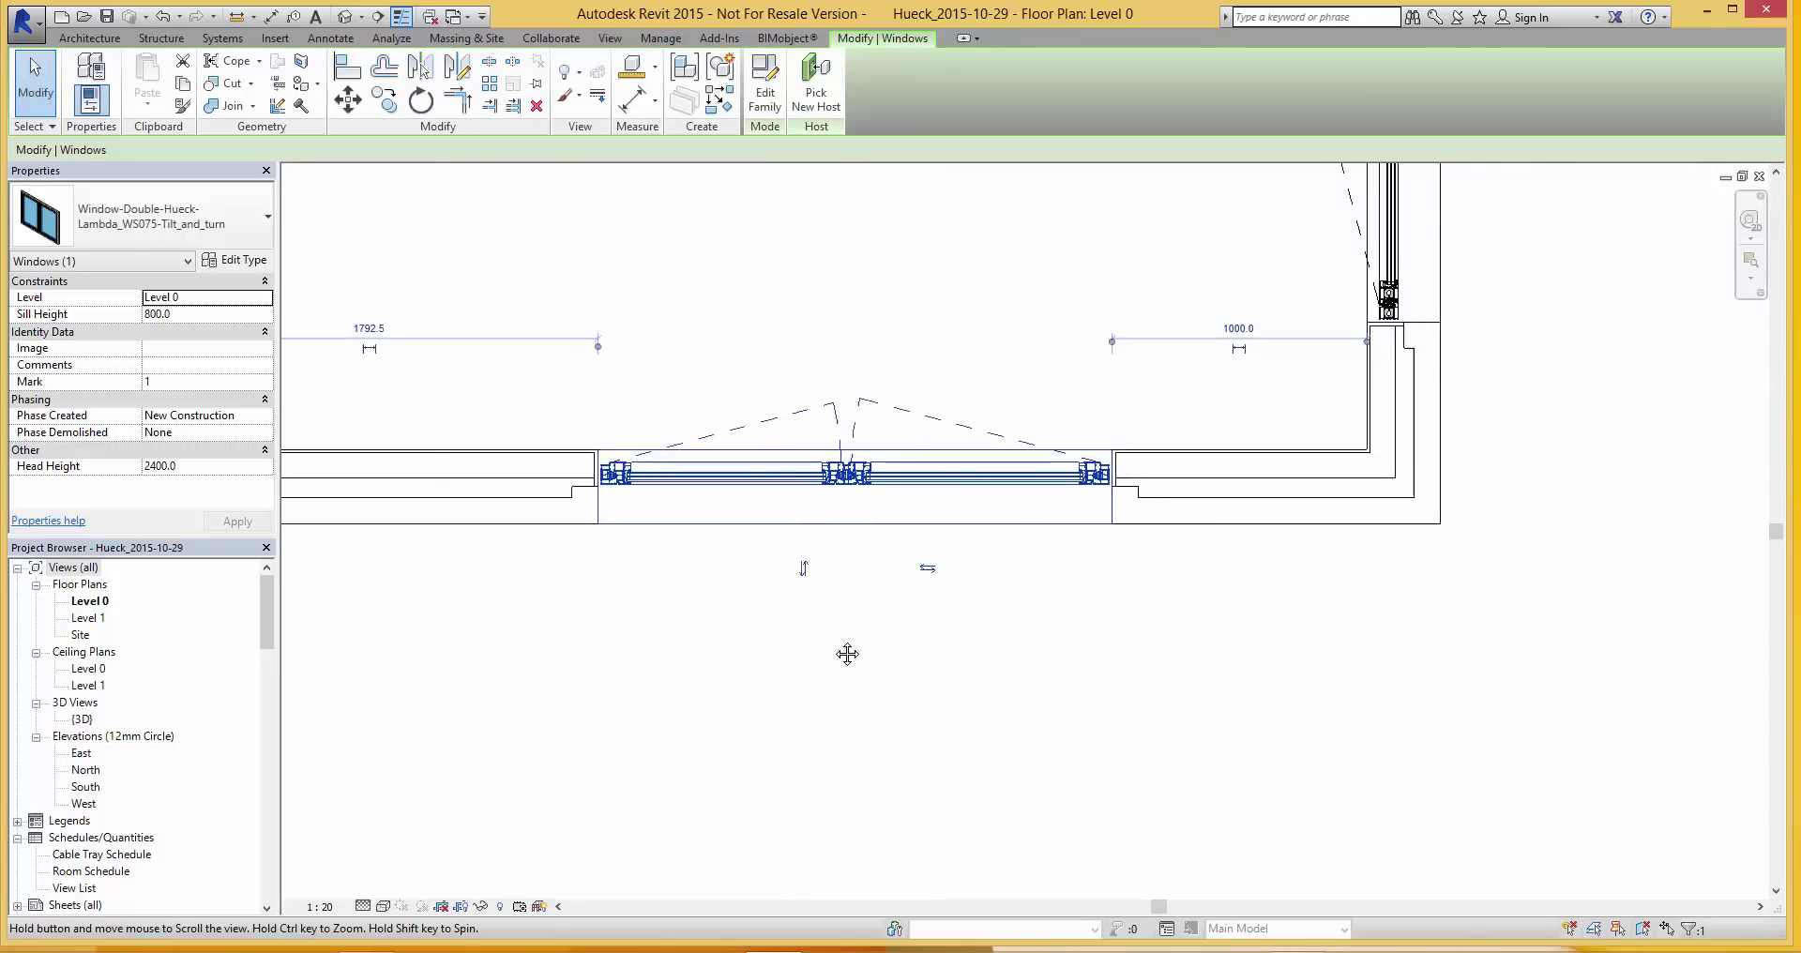
- Place an elevation marker below the wall with the two windows
left_click(800, 715)
left_click(609, 37)
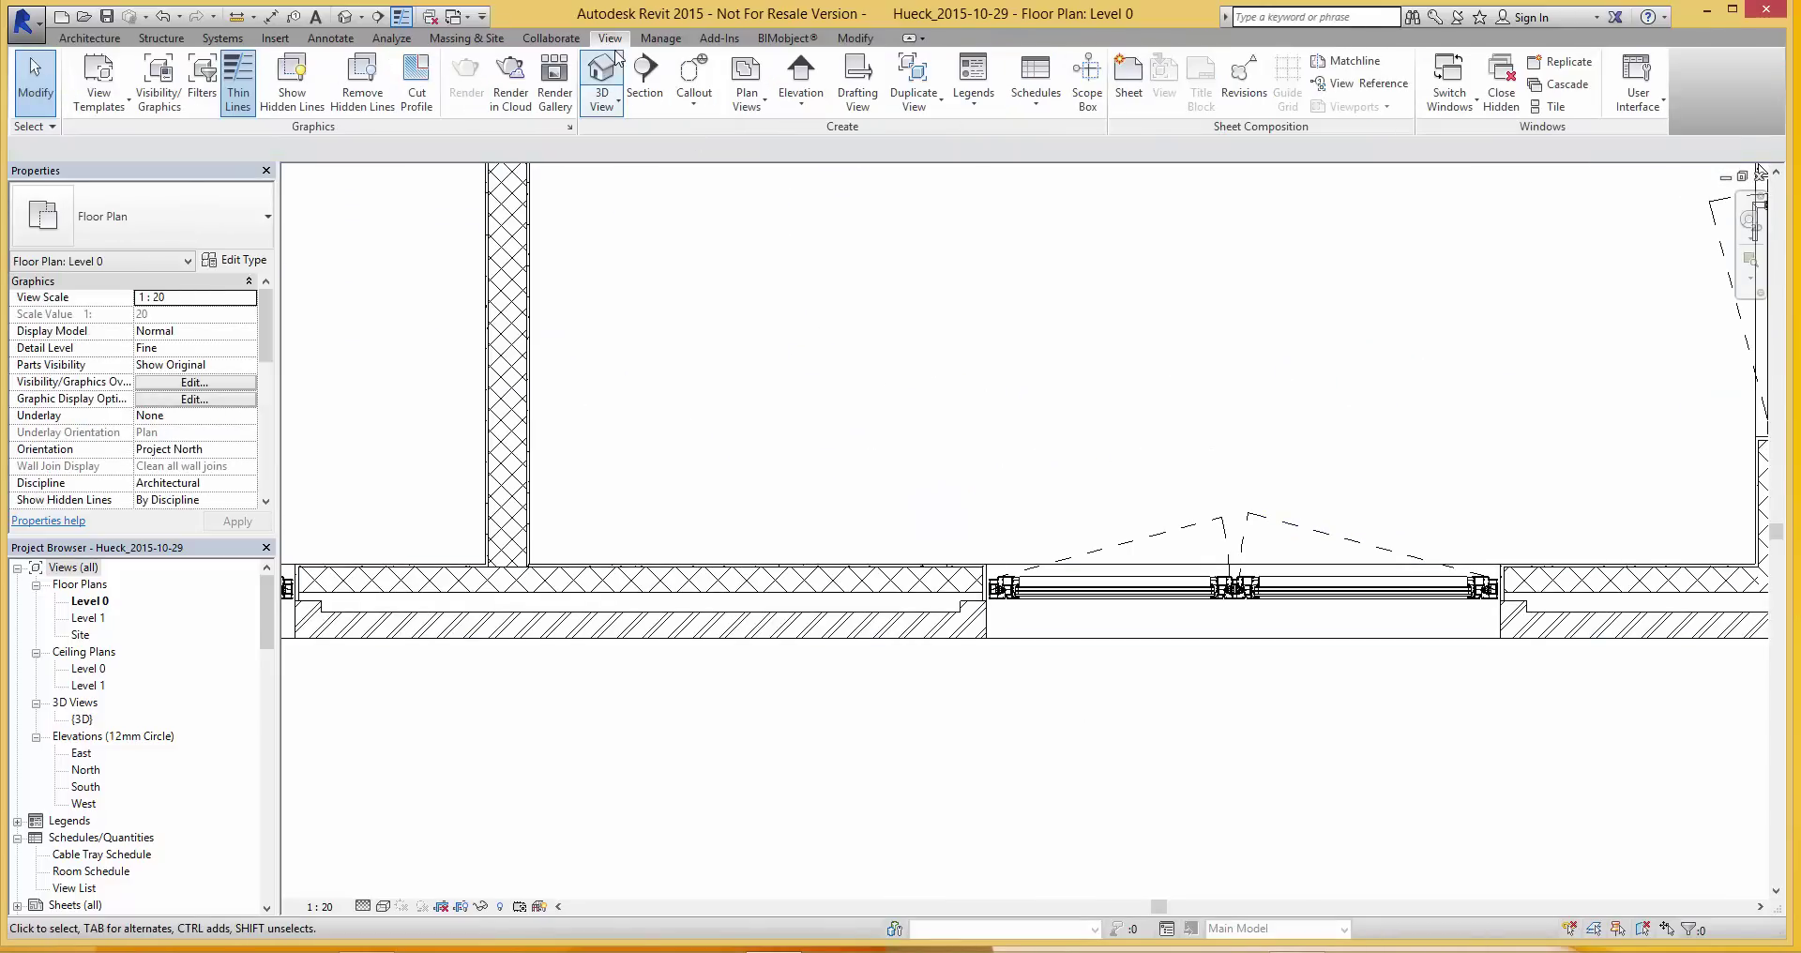
left_click(802, 86)
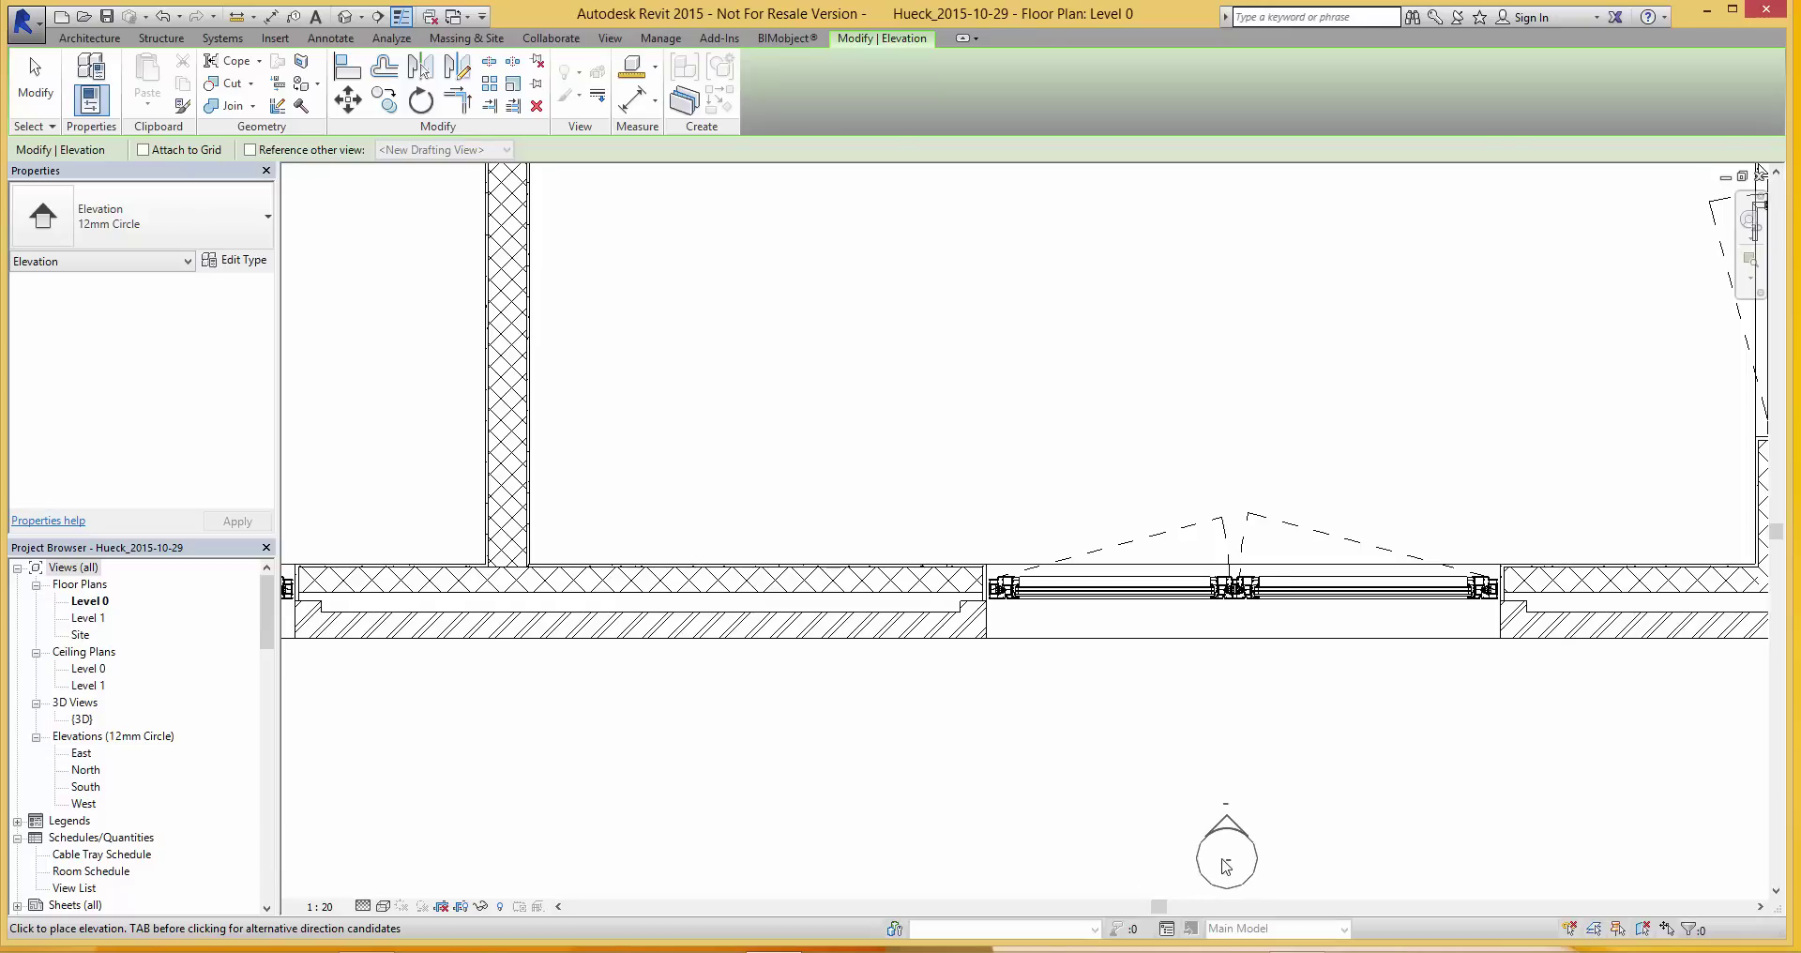
scroll(1225, 867, "down", 1)
scroll(1166, 691, "down", 1)
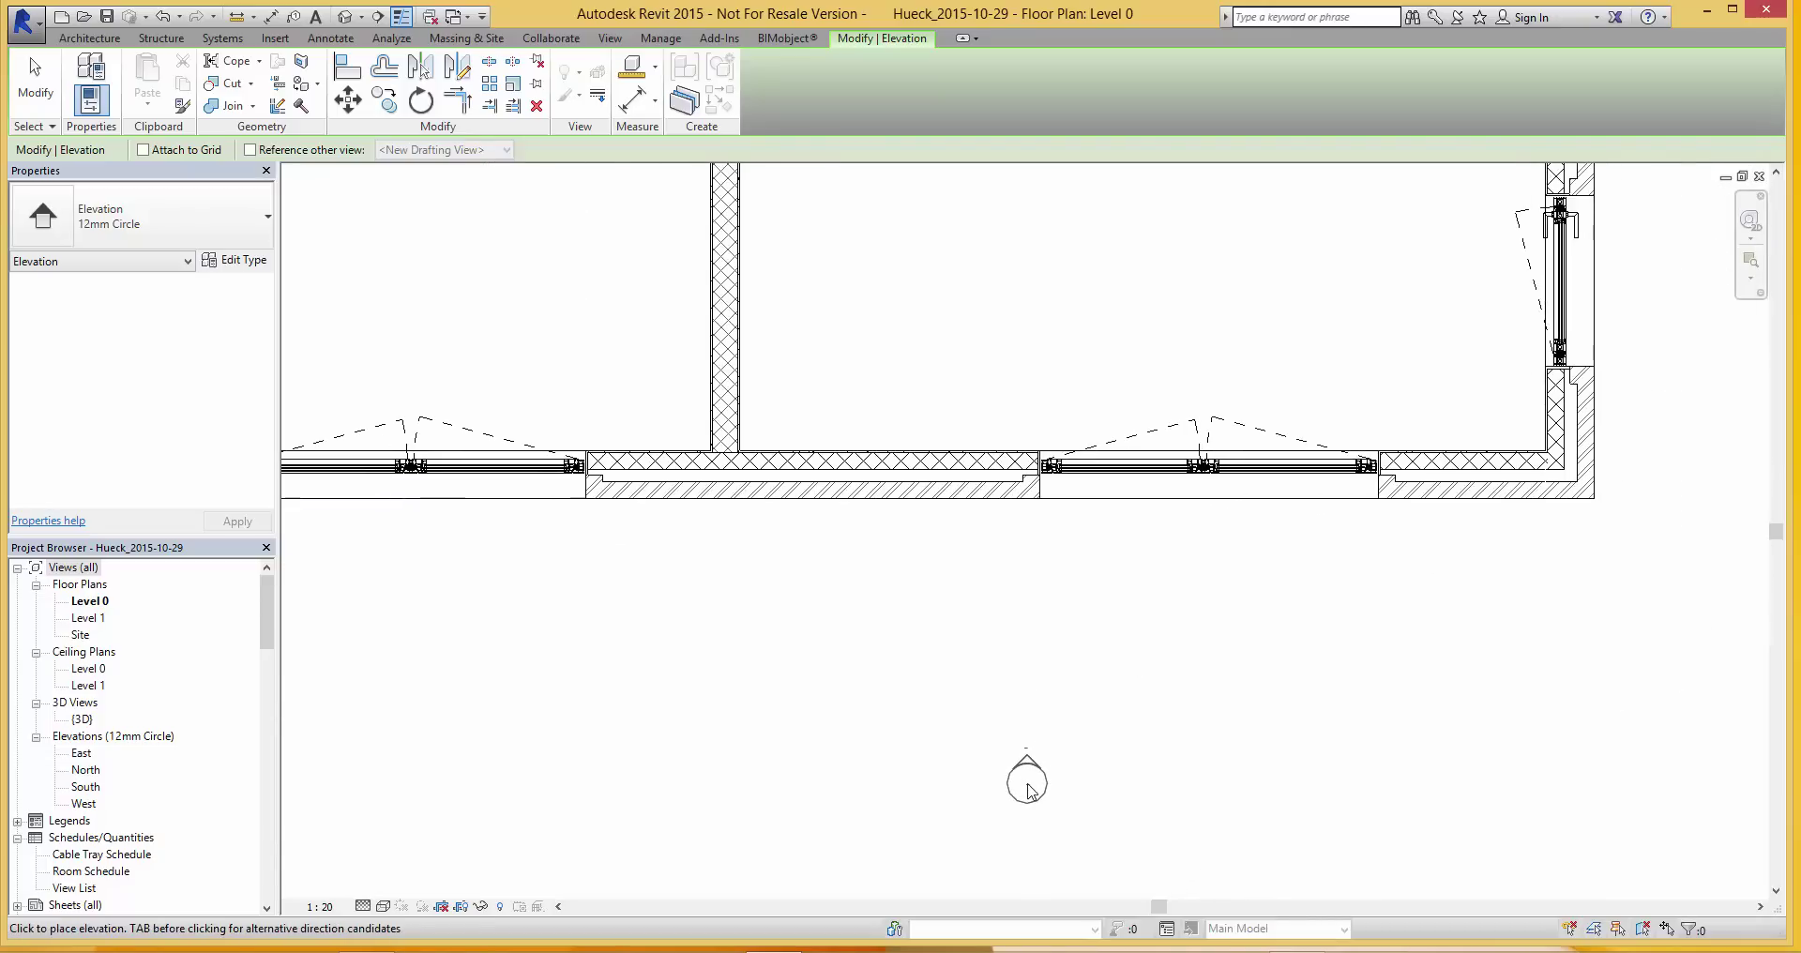
left_click(1027, 771)
key("Escape")
- Open Elevation 1 - a to view both windows, then return to the {3D} view
double_click(1027, 762)
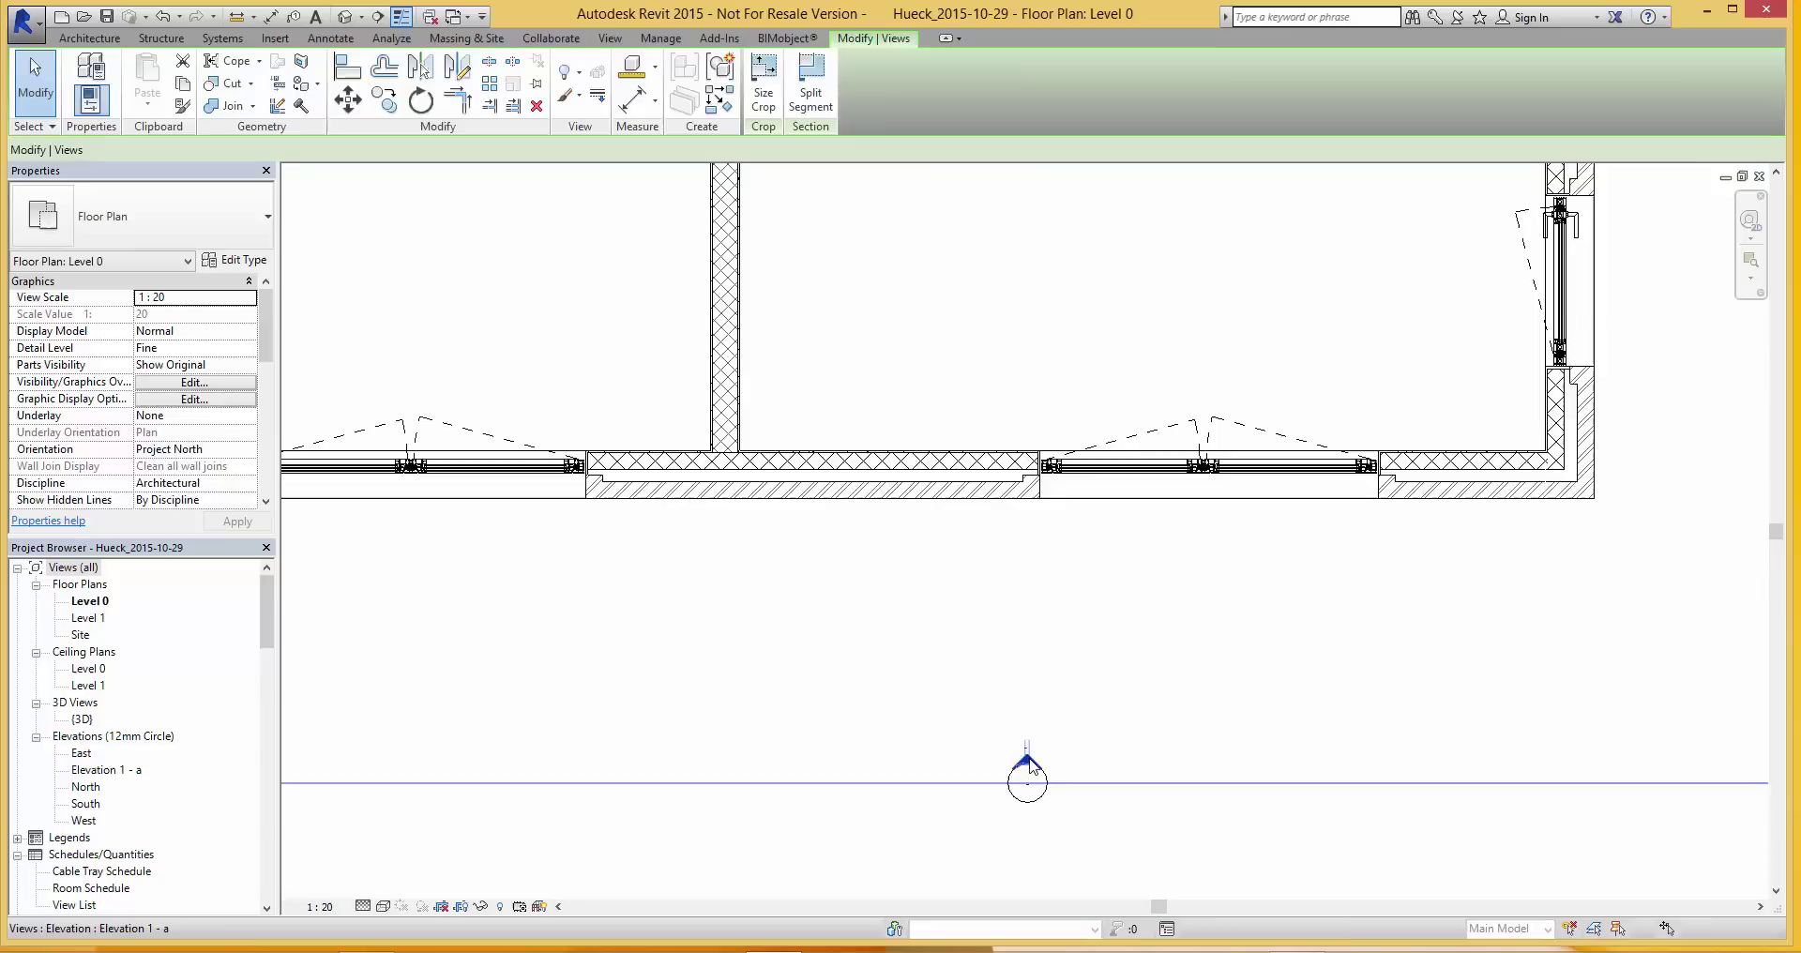
scroll(902, 721, "down", 2)
scroll(875, 716, "down", 1)
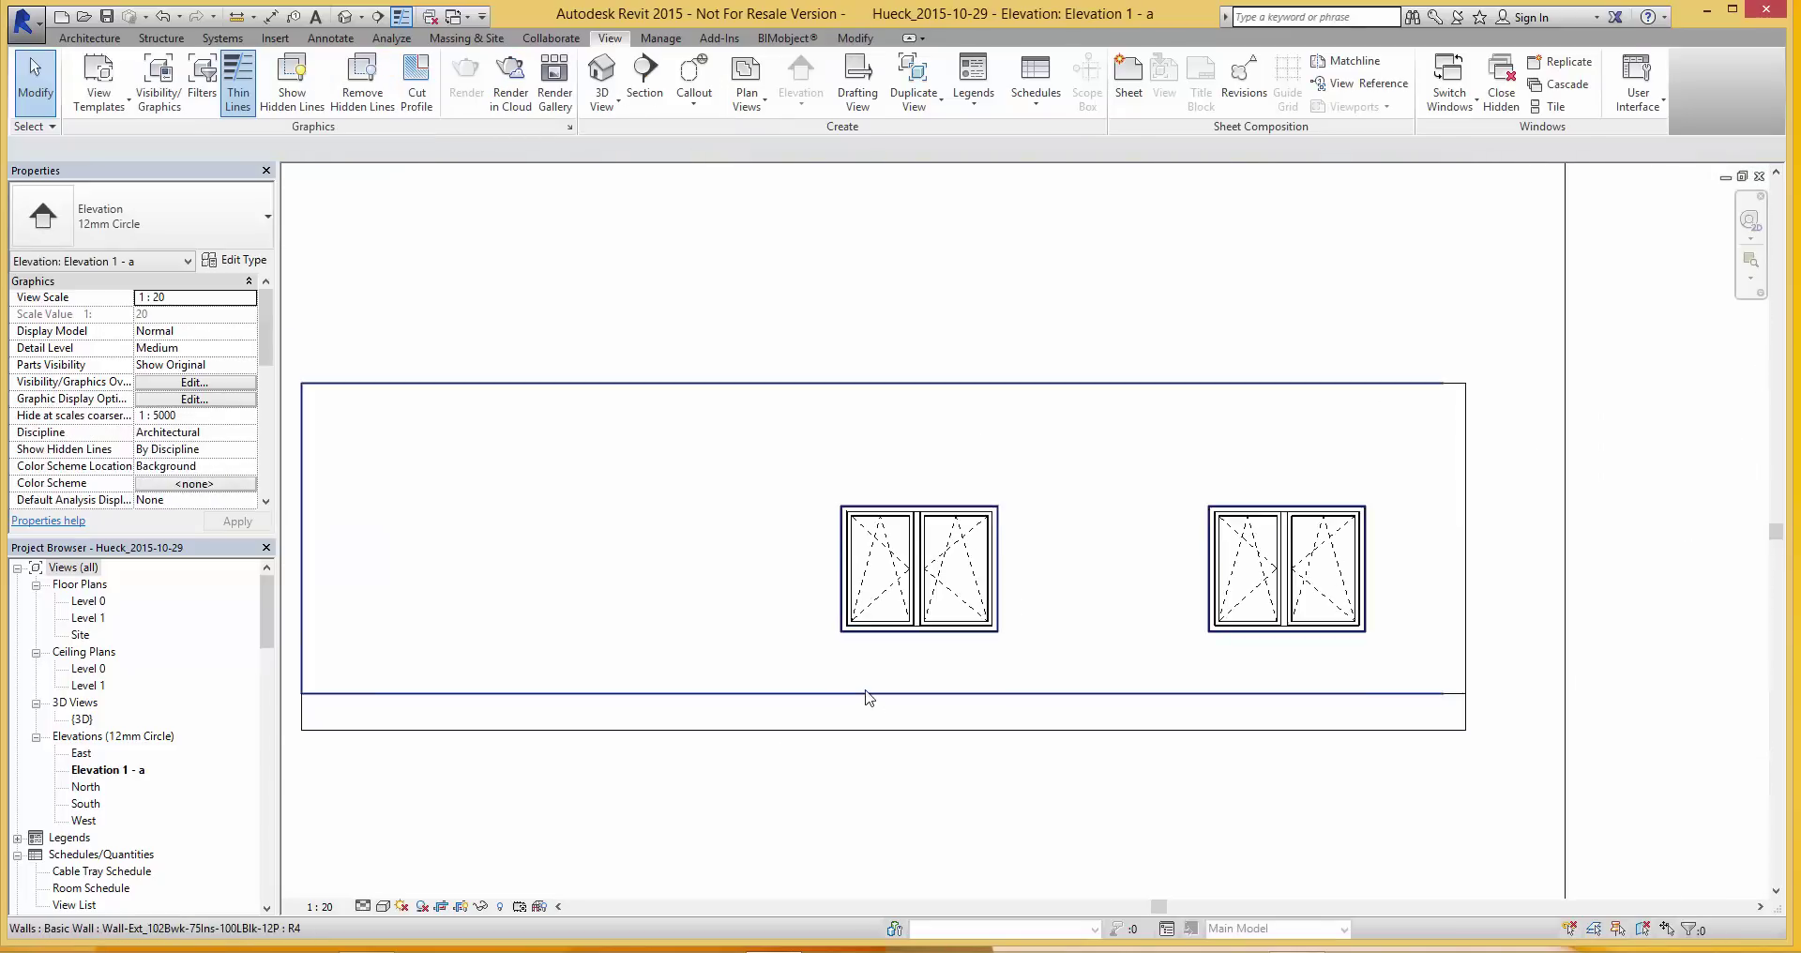
scroll(868, 699, "down", 1)
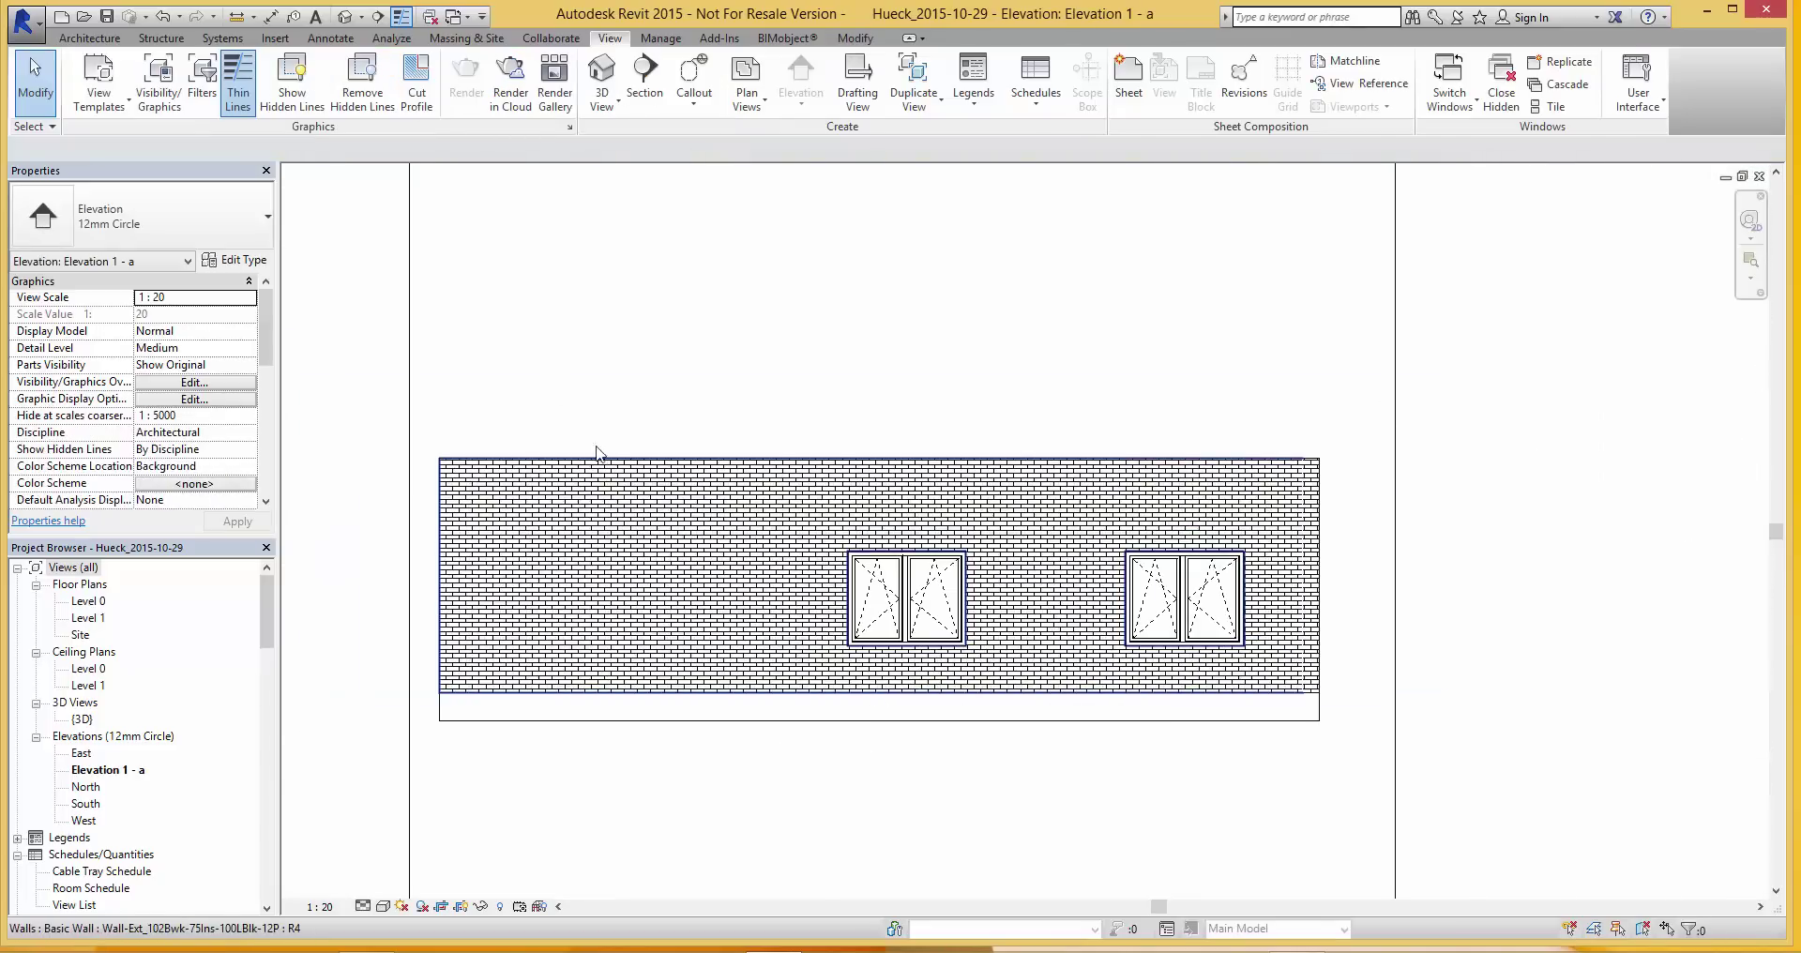
left_click(343, 21)
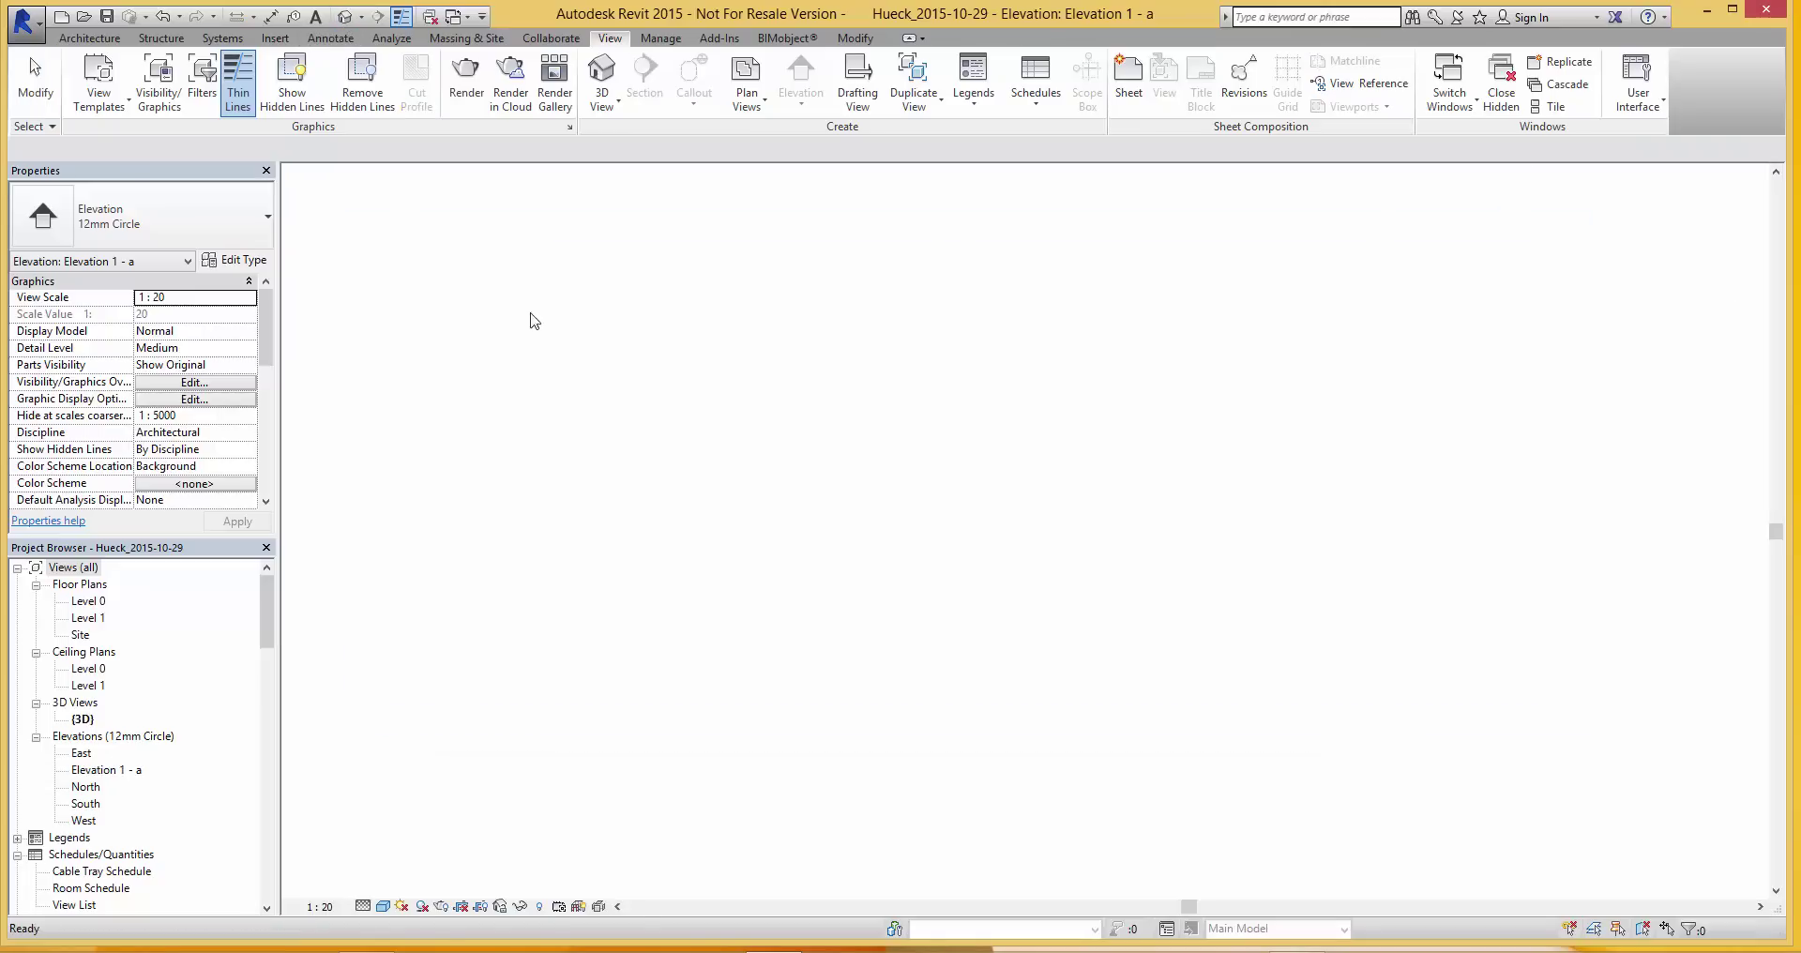